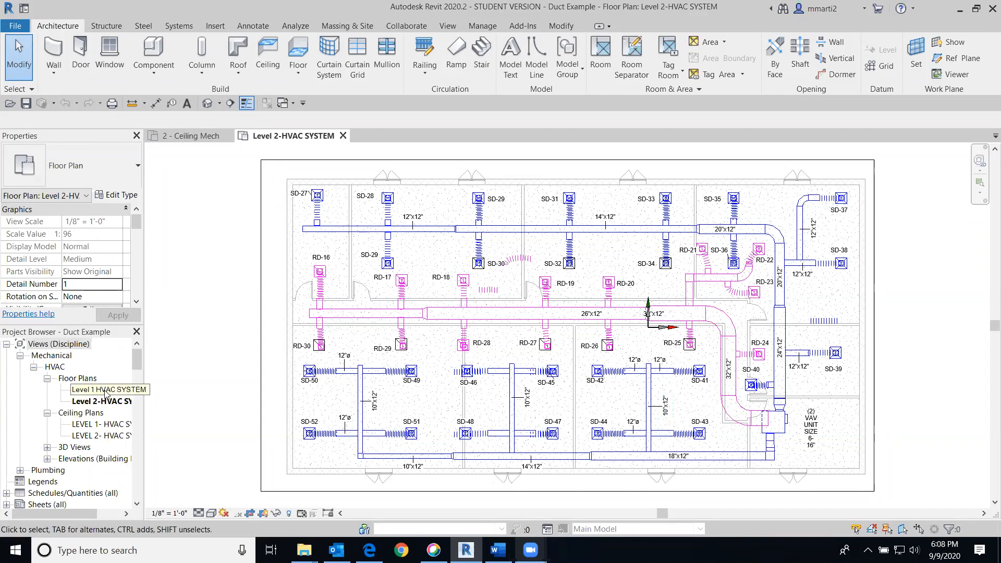
# Open the LEVEL 1- HVAC SYSTEM ceiling plan and bring its cropped area into view
pyautogui.click(118, 425)
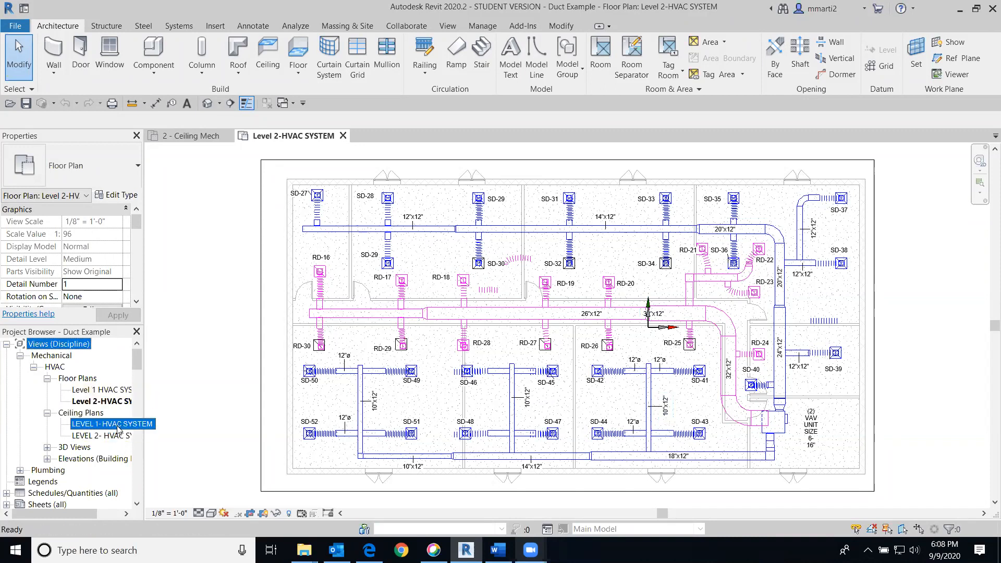
pyautogui.doubleClick(118, 425)
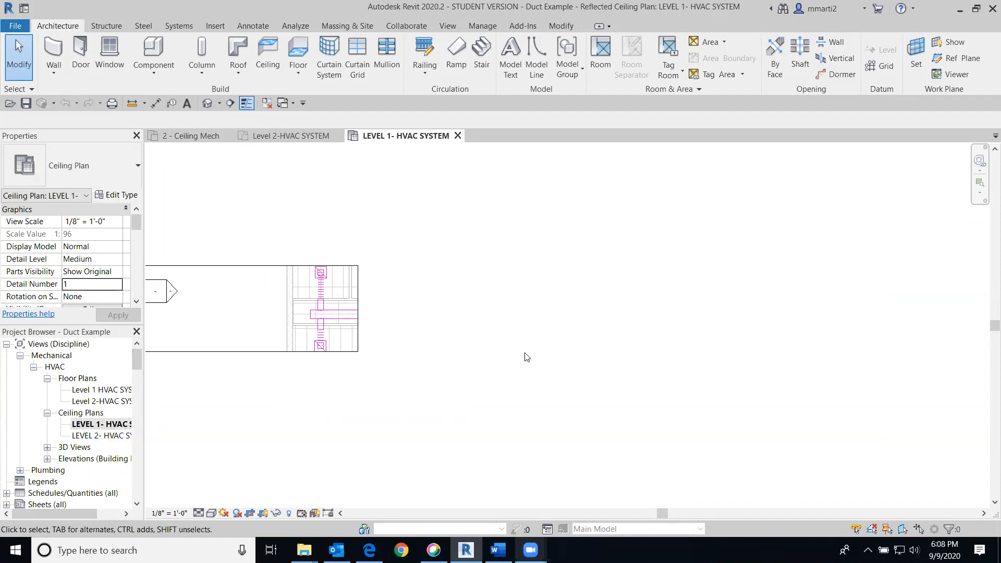
pyautogui.moveTo(415, 308); pyautogui.dragTo(871, 280, button='middle')
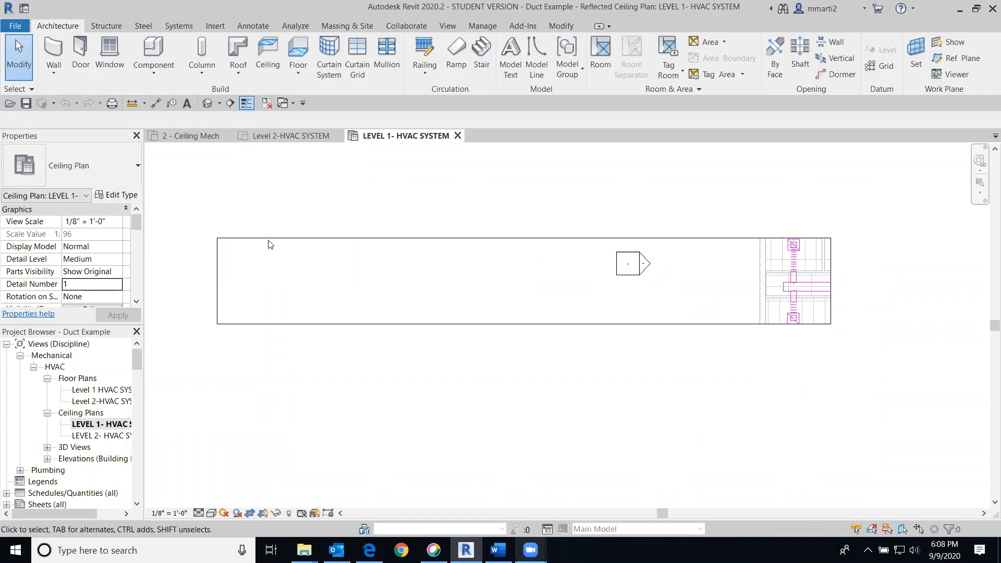
# Turn off Crop View for the Level 1 ceiling plan, accepting the removal of view breaks
pyautogui.click(136, 301)
pyautogui.click(136, 301)
pyautogui.click(136, 301)
pyautogui.click(136, 301)
pyautogui.click(135, 302)
pyautogui.click(135, 301)
pyautogui.click(136, 301)
pyautogui.click(135, 301)
pyautogui.click(136, 301)
pyautogui.click(135, 301)
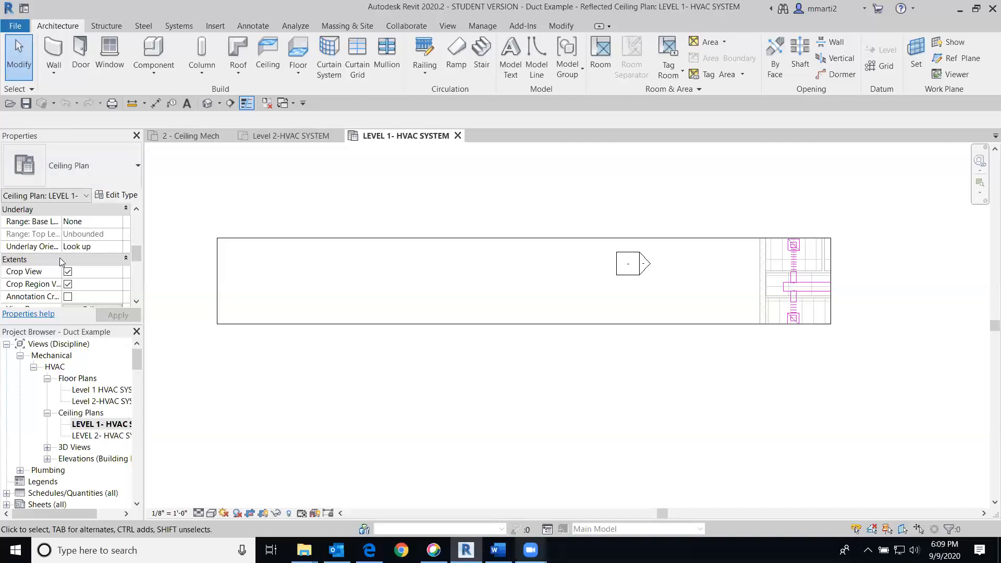
pyautogui.click(69, 271)
pyautogui.click(118, 315)
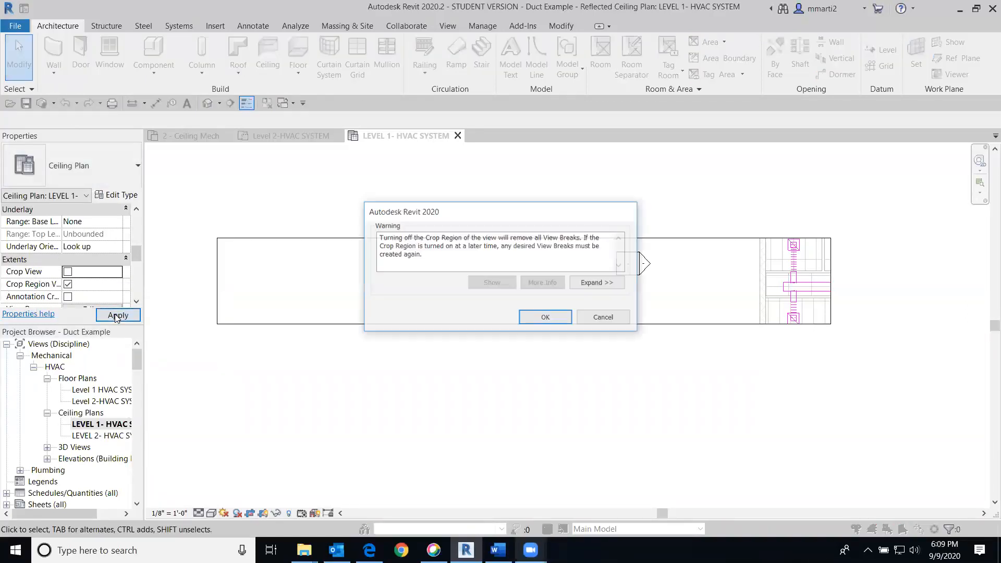
pyautogui.click(544, 316)
pyautogui.scroll(-5, 726, 370)
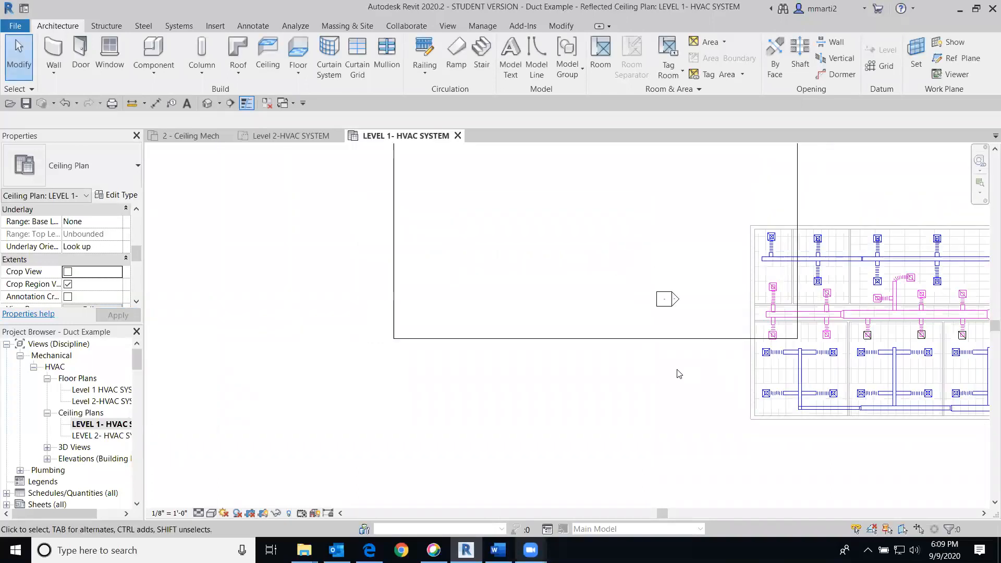
pyautogui.moveTo(579, 382); pyautogui.dragTo(325, 340, button='middle')
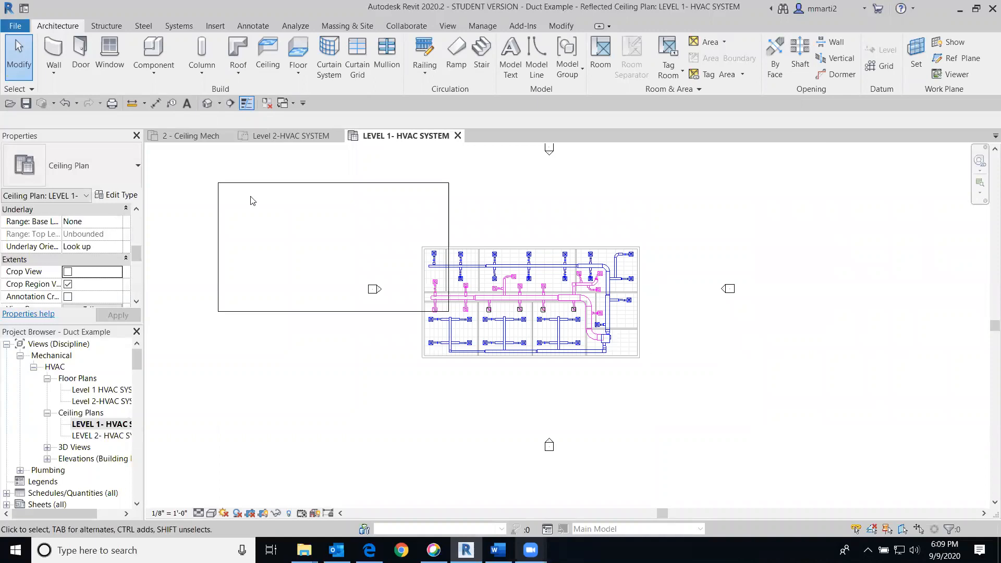
# Hide the crop region of the Level 1 ceiling plan and look over its duct layout
pyautogui.click(68, 284)
pyautogui.click(118, 315)
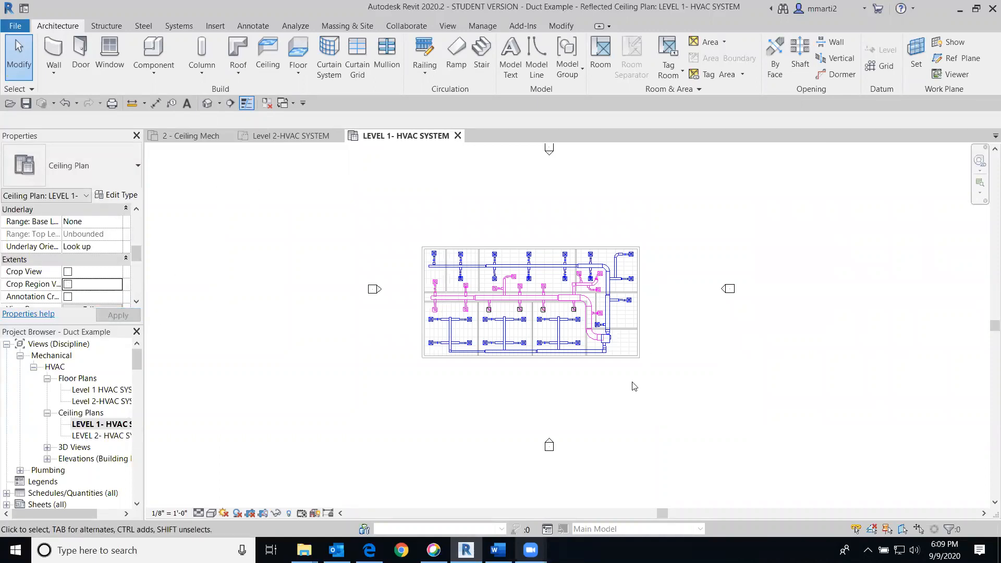
pyautogui.scroll(3, 572, 371)
pyautogui.moveTo(616, 345); pyautogui.dragTo(668, 421, button='middle')
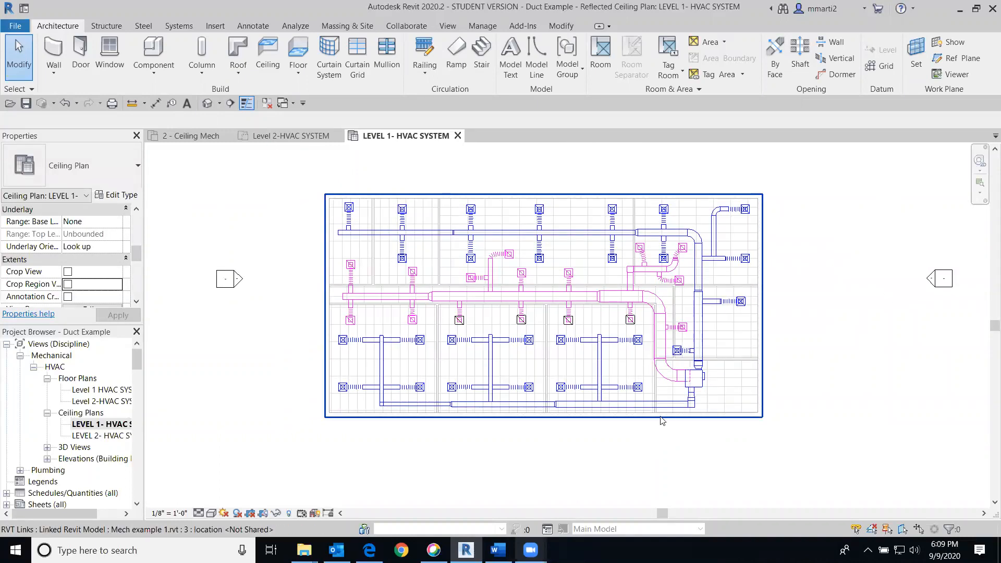
pyautogui.scroll(3, 506, 247)
pyautogui.moveTo(510, 251); pyautogui.dragTo(542, 230, button='middle')
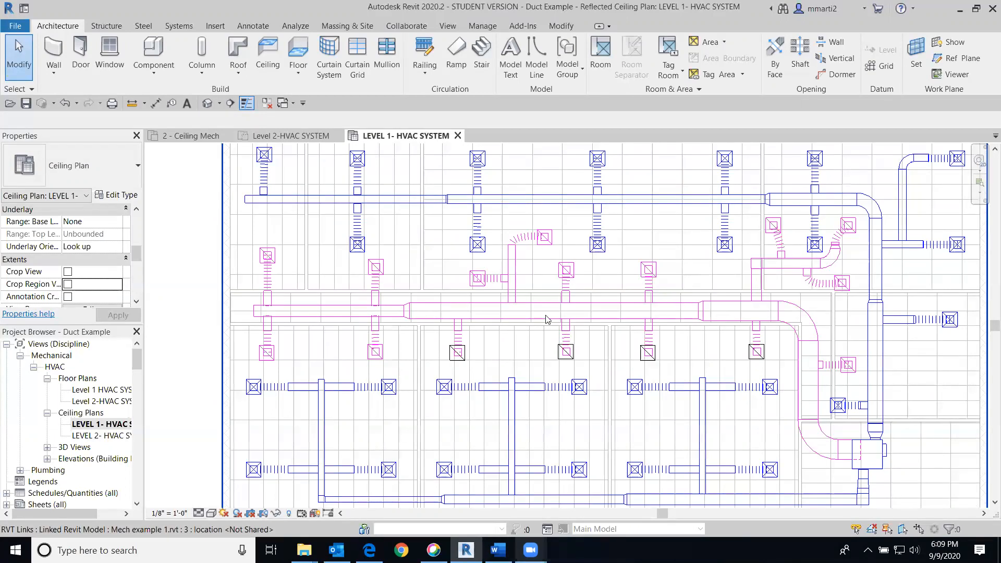
# Open the default 3D view and examine the ductwork of both floors from the front
pyautogui.click(208, 104)
pyautogui.scroll(8, 537, 313)
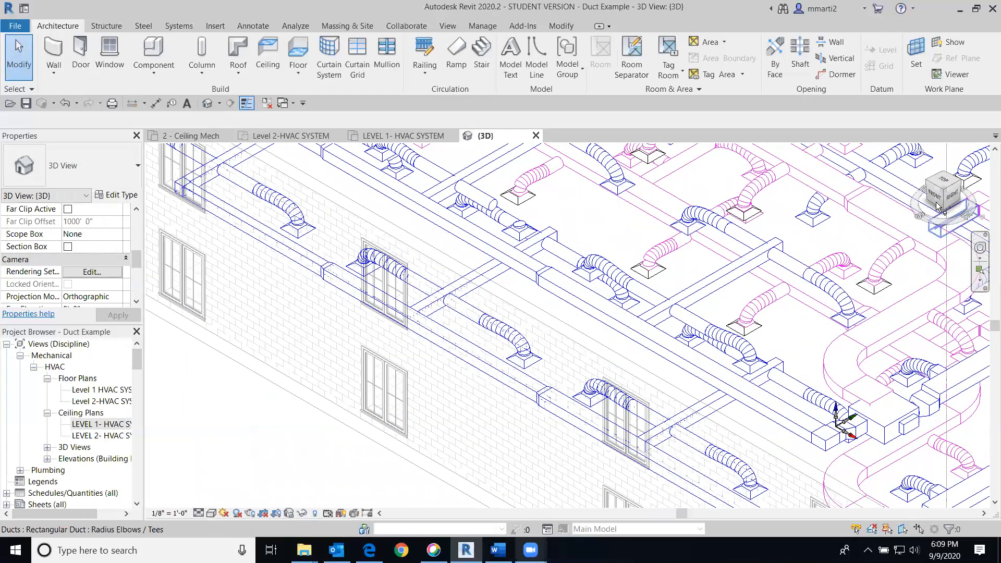
pyautogui.click(935, 197)
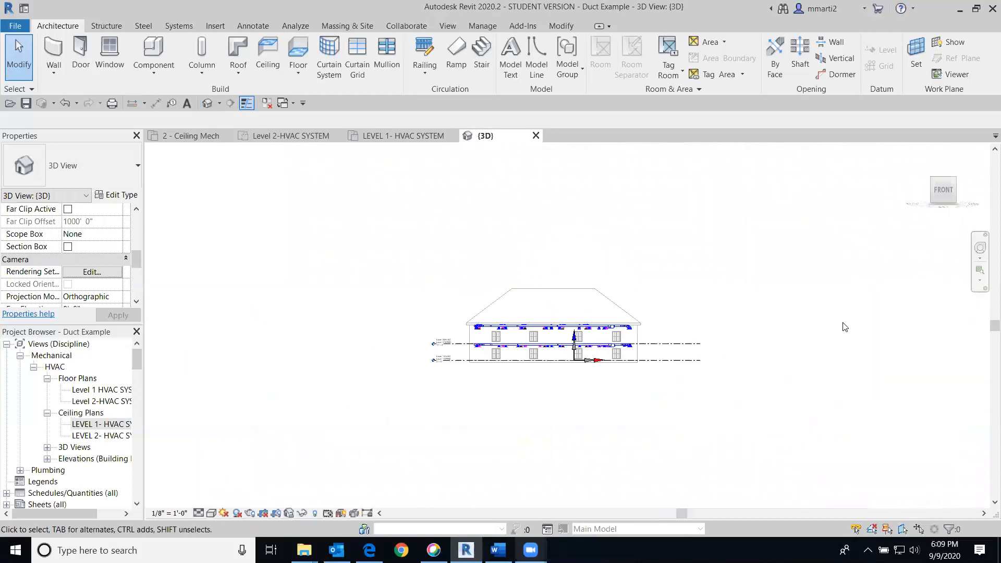
pyautogui.scroll(6, 548, 369)
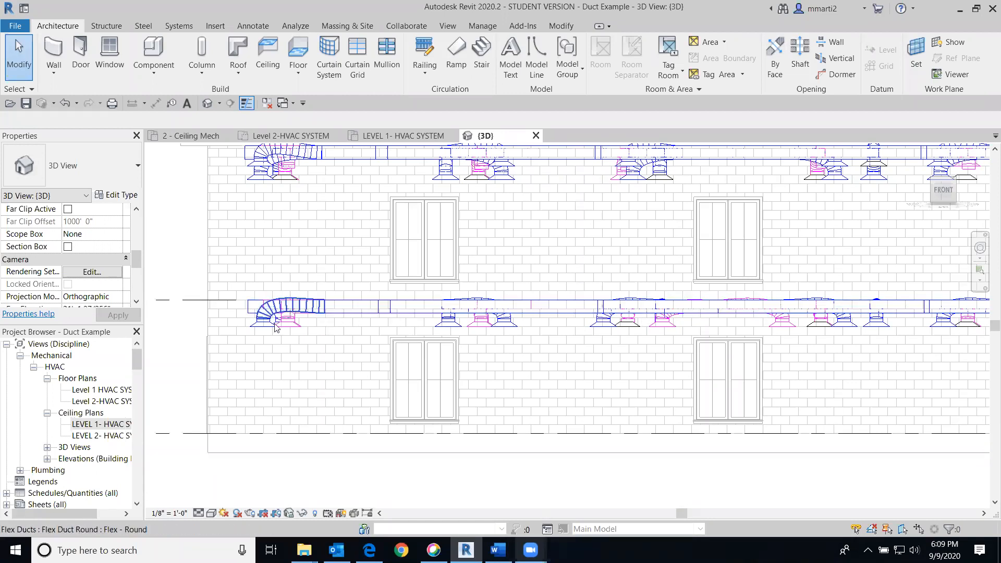
pyautogui.scroll(-2, 308, 211)
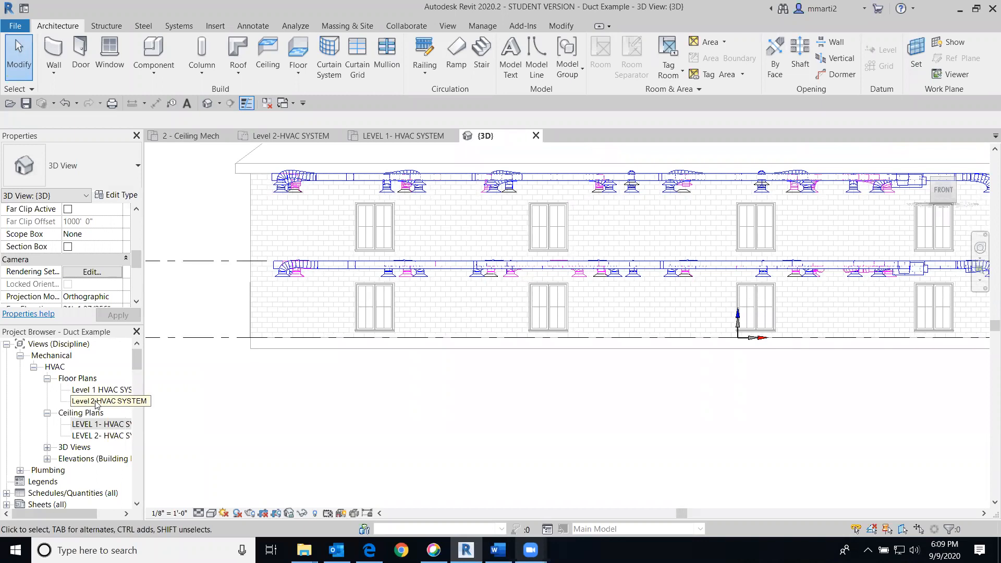
# Open the LEVEL 2- HVAC SYSTEM ceiling plan and examine its supply and return duct layout
pyautogui.doubleClick(99, 435)
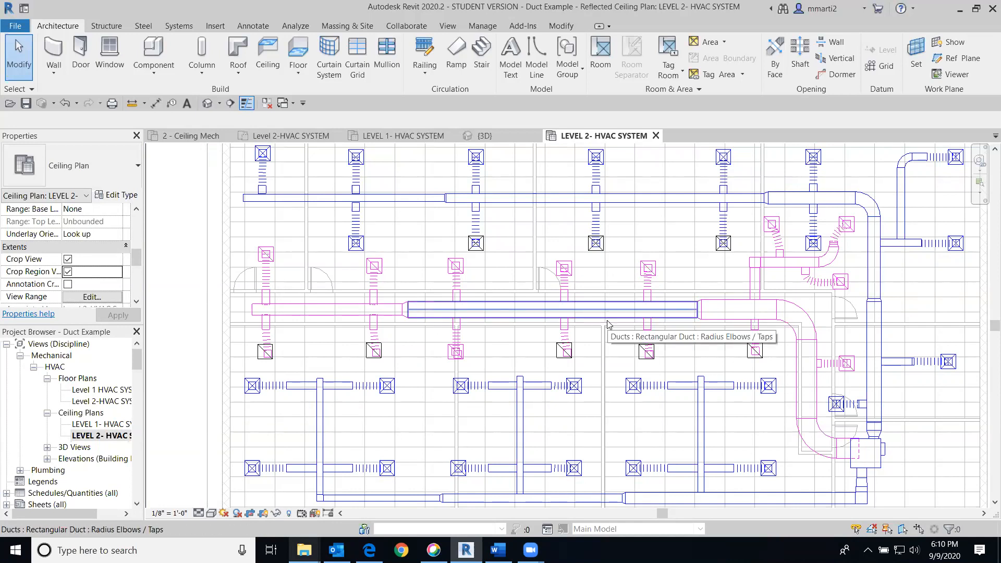
pyautogui.scroll(2, 782, 438)
pyautogui.scroll(-1, 735, 465)
pyautogui.moveTo(737, 444); pyautogui.dragTo(618, 381, button='middle')
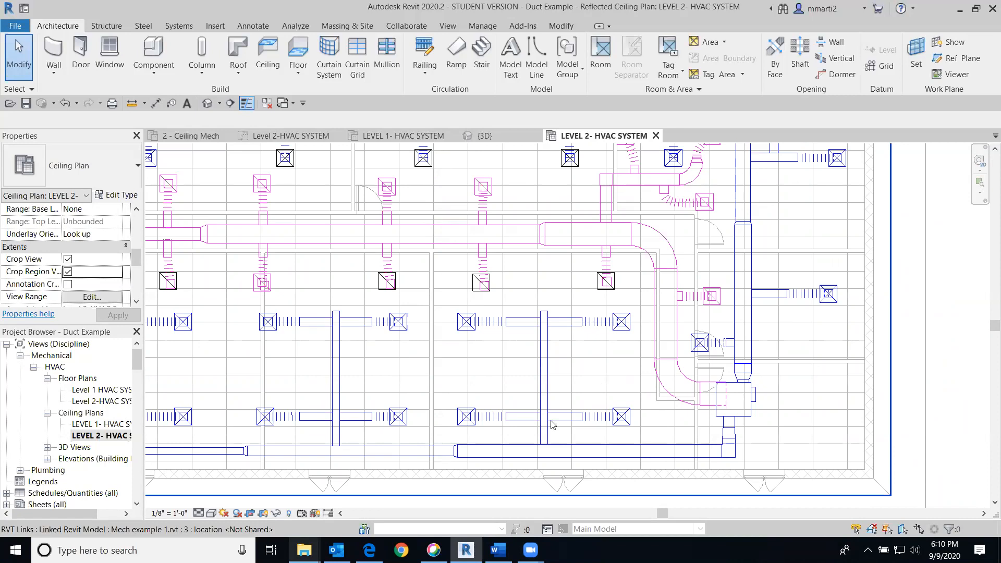
pyautogui.scroll(-1, 483, 247)
pyautogui.moveTo(491, 247); pyautogui.dragTo(601, 268, button='middle')
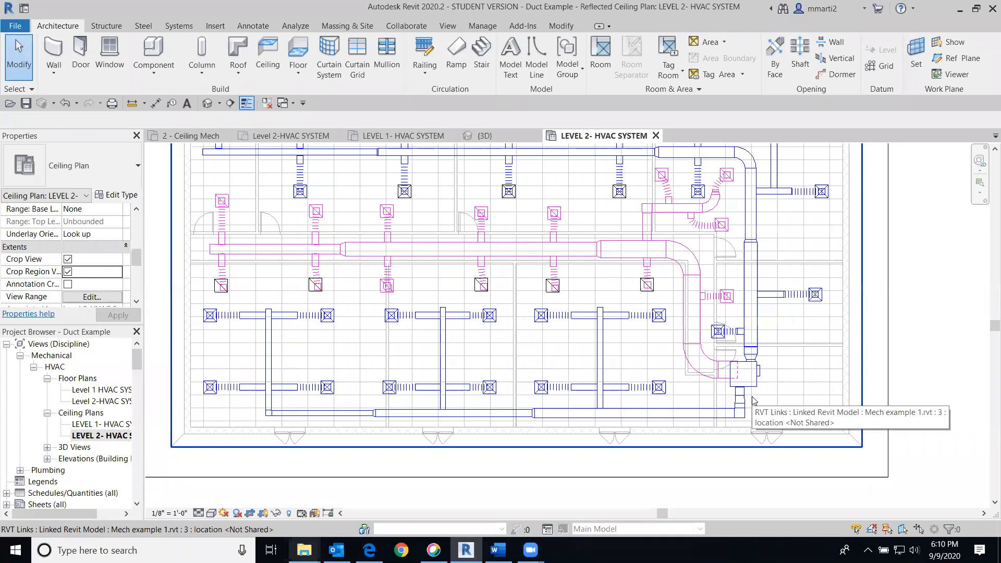
pyautogui.moveTo(788, 277); pyautogui.dragTo(791, 350, button='middle')
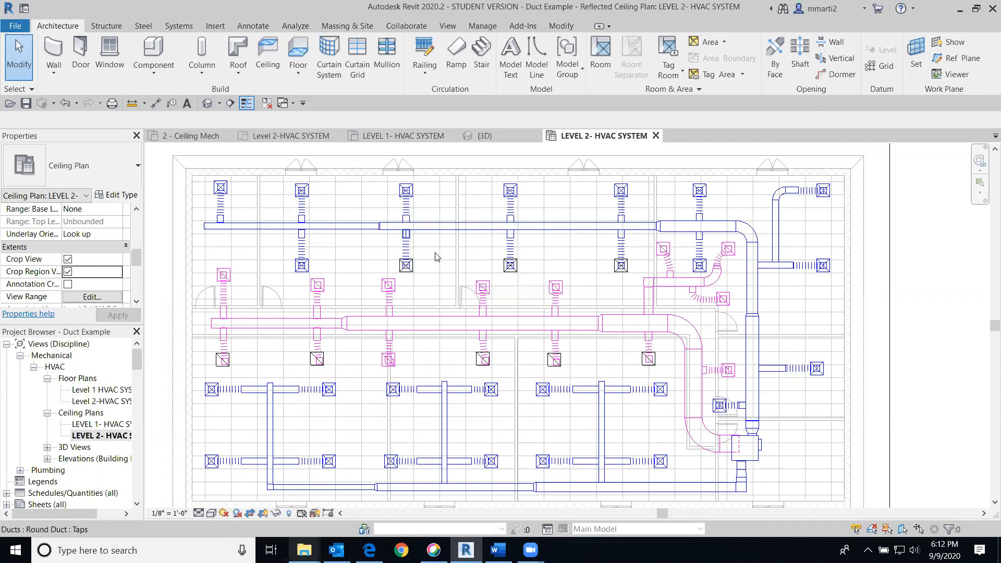
# Inspect the lower duct branches of the Level 2 ceiling plan and the return-air elbow beside the air unit
pyautogui.scroll(2, 518, 326)
pyautogui.moveTo(518, 326); pyautogui.dragTo(606, 220, button='middle')
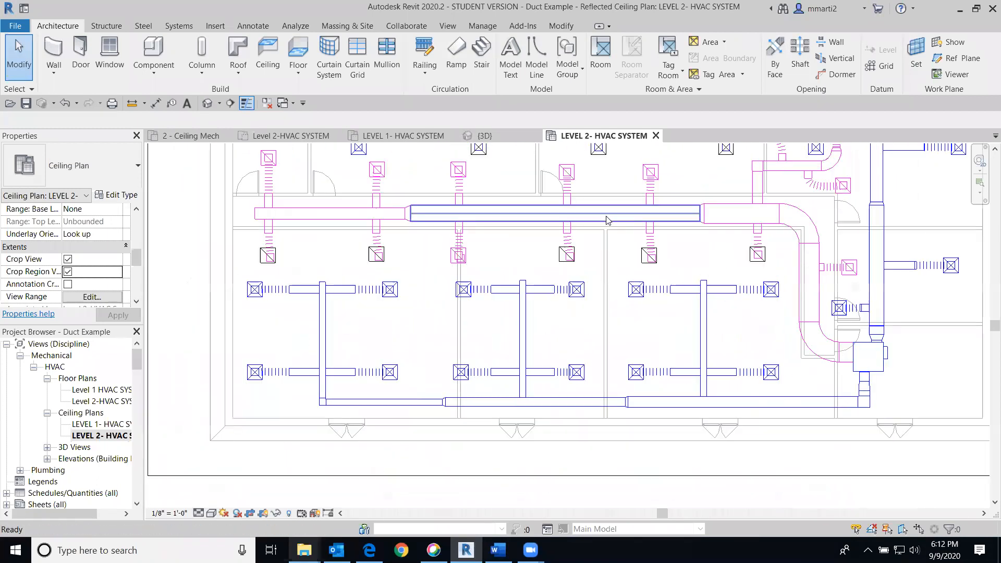
pyautogui.scroll(-1, 606, 219)
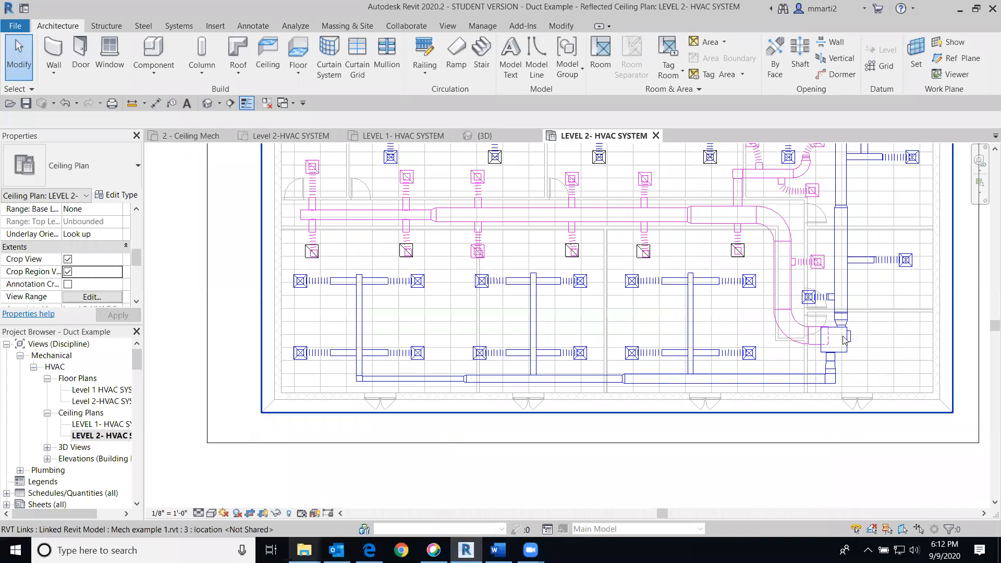
pyautogui.scroll(2, 813, 359)
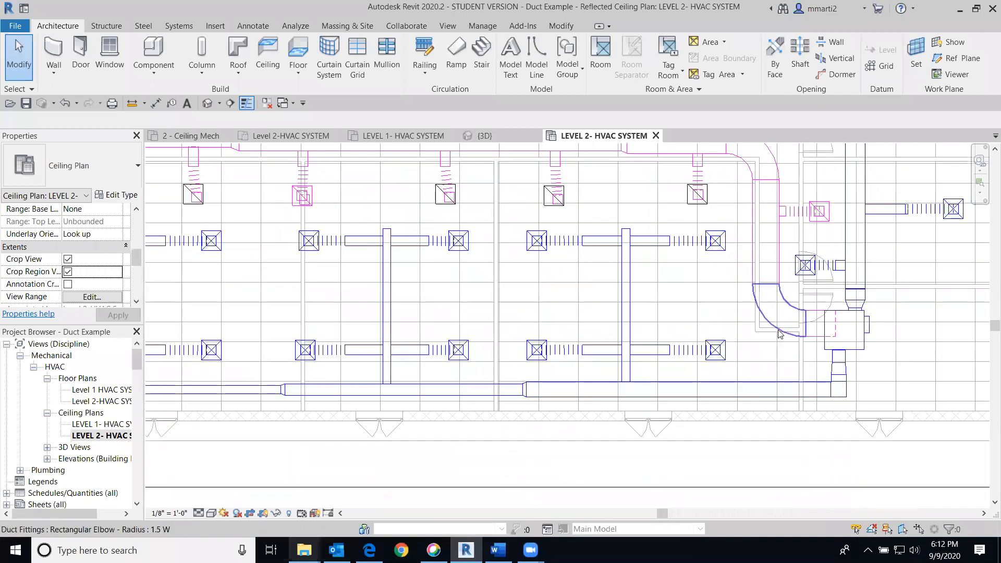
pyautogui.click(779, 333)
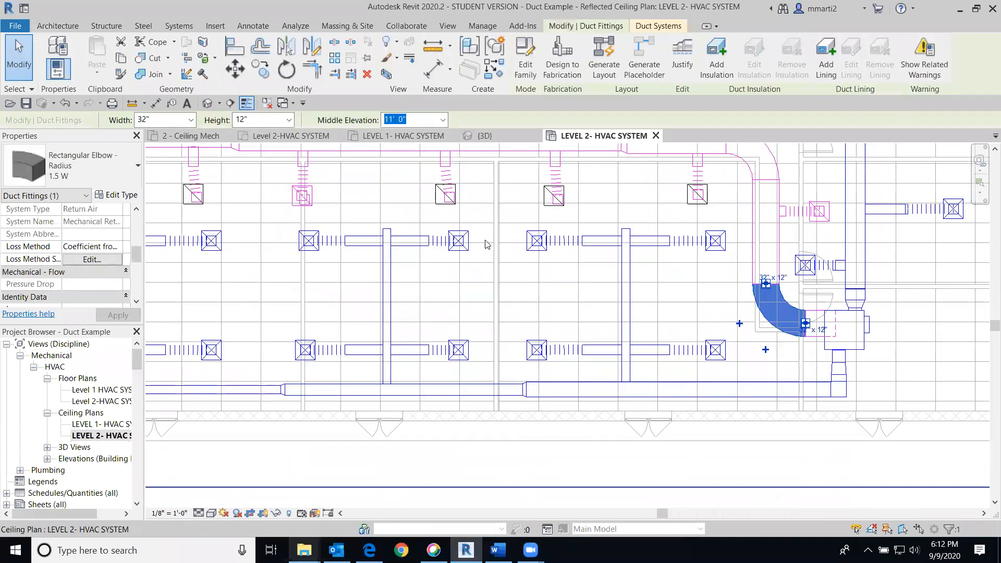
pyautogui.click(148, 360)
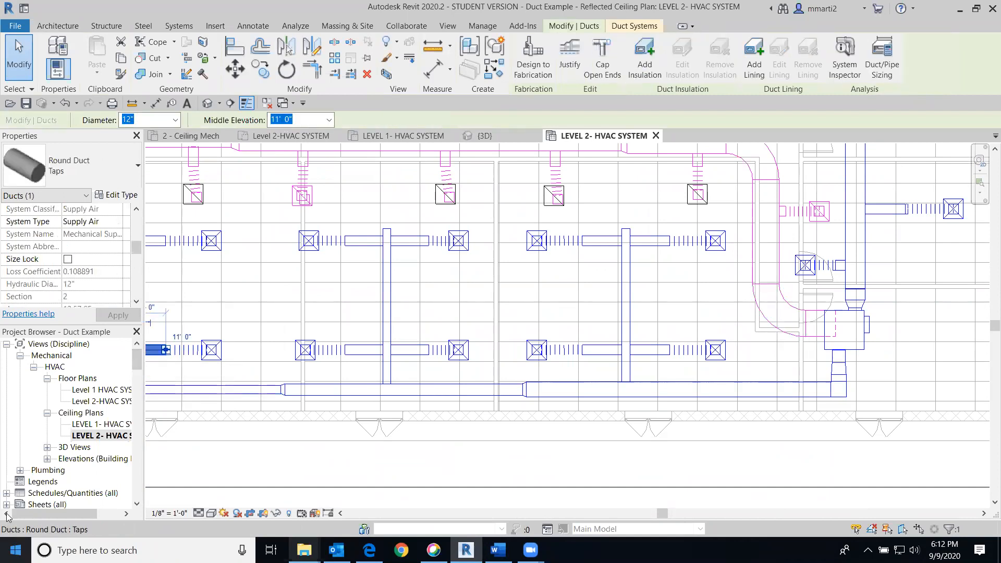
# Expand the project's sheets and open HVAC-2 - LEVEL 2- DUCTING and HVAC- 1 - LEVEL 1- DUCTING
pyautogui.scroll(-2, 41, 480)
pyautogui.click(6, 482)
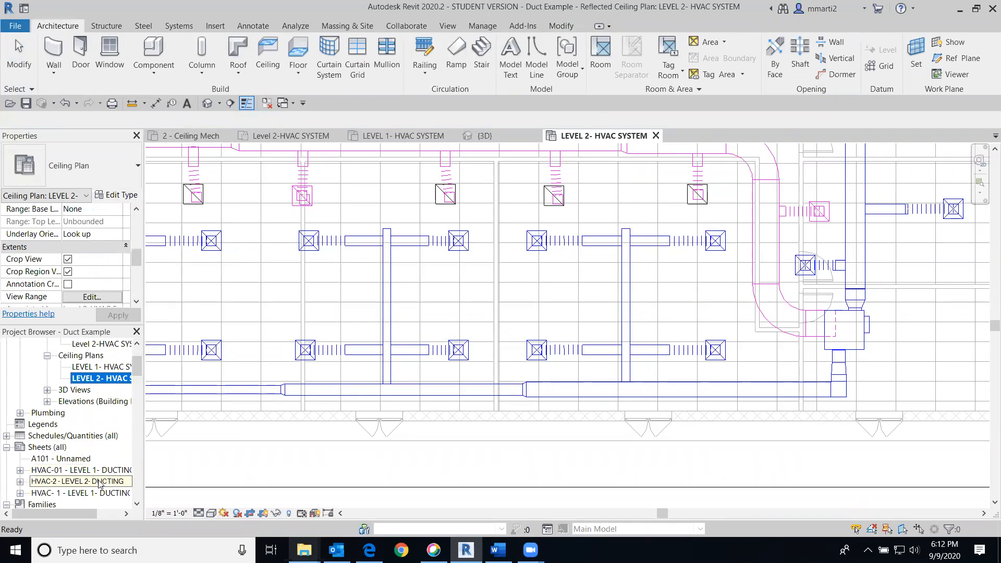
pyautogui.doubleClick(100, 481)
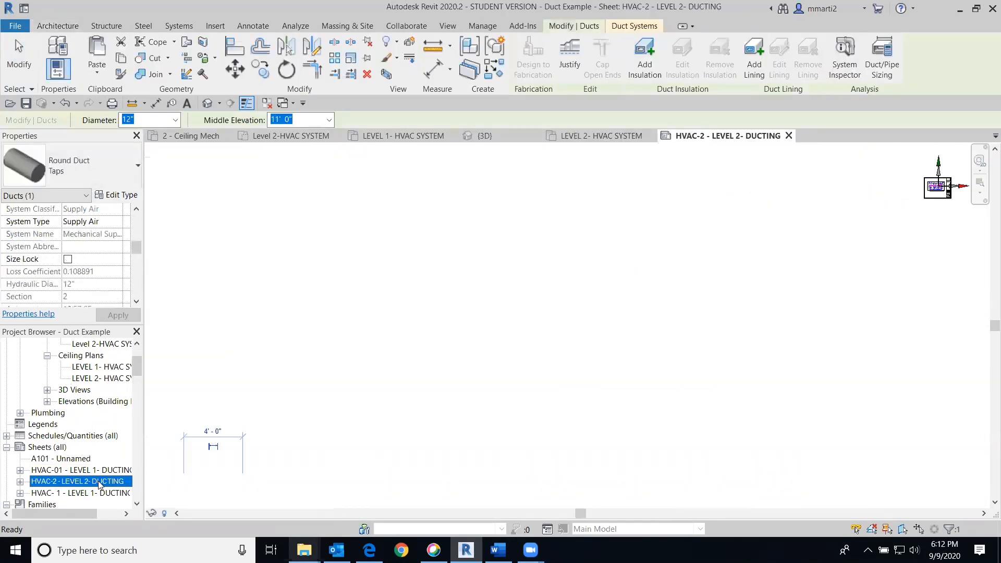
pyautogui.doubleClick(80, 492)
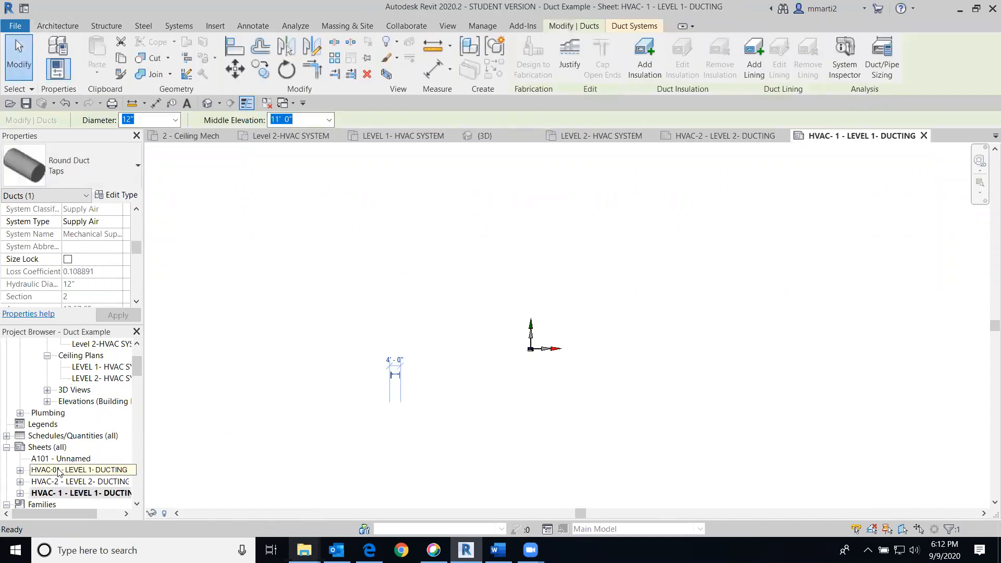
# Go back to the list of sheets and open the sheet A101 - Unnamed to check its contents
pyautogui.doubleClick(20, 448)
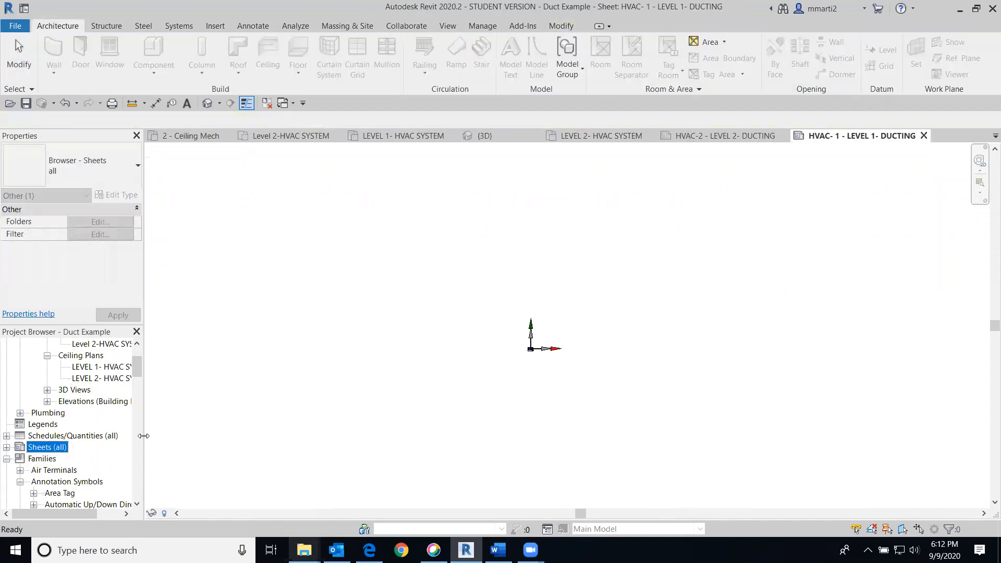
pyautogui.scroll(-4, 137, 390)
pyautogui.scroll(2, 136, 387)
pyautogui.moveTo(137, 387); pyautogui.dragTo(136, 382)
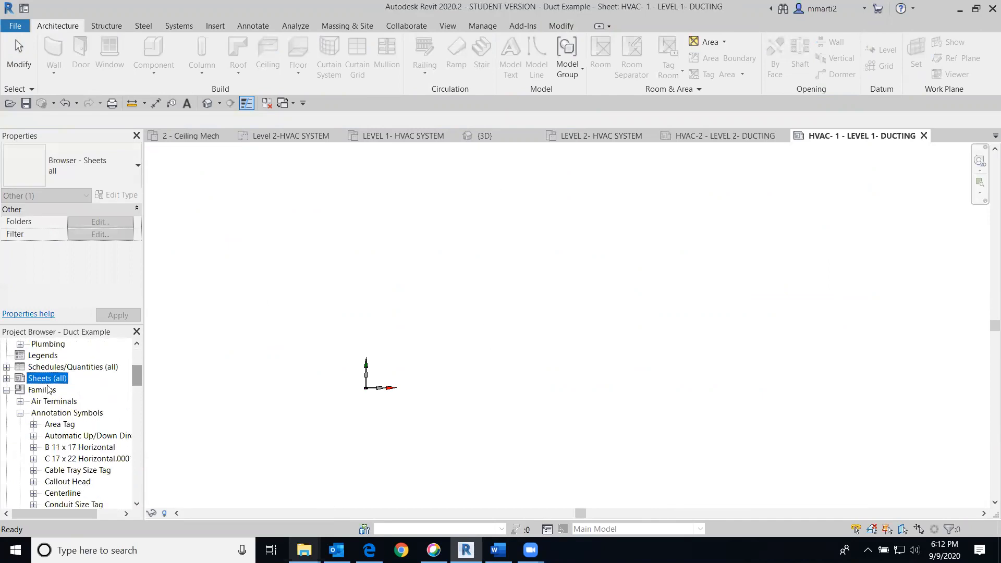
pyautogui.click(6, 379)
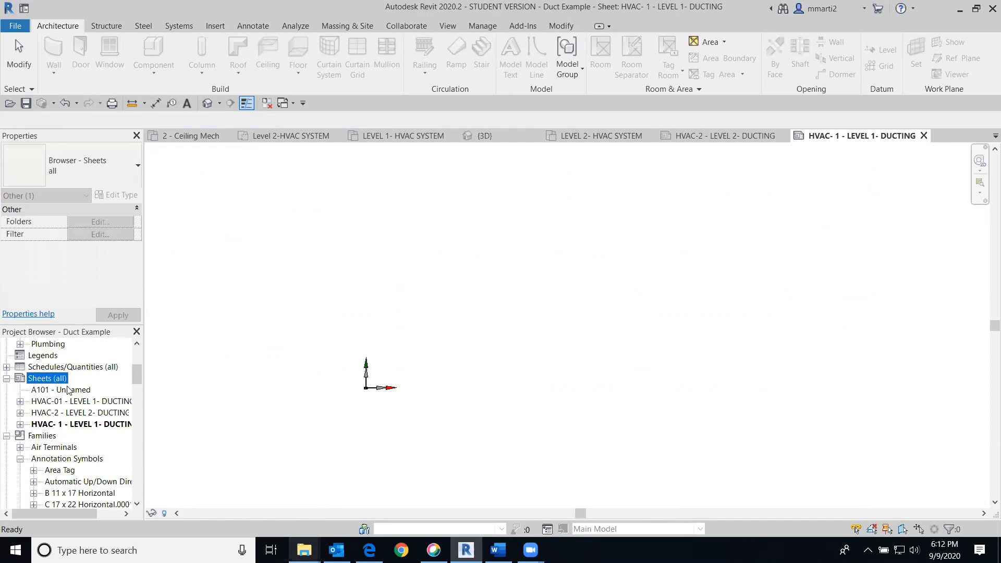
pyautogui.doubleClick(67, 390)
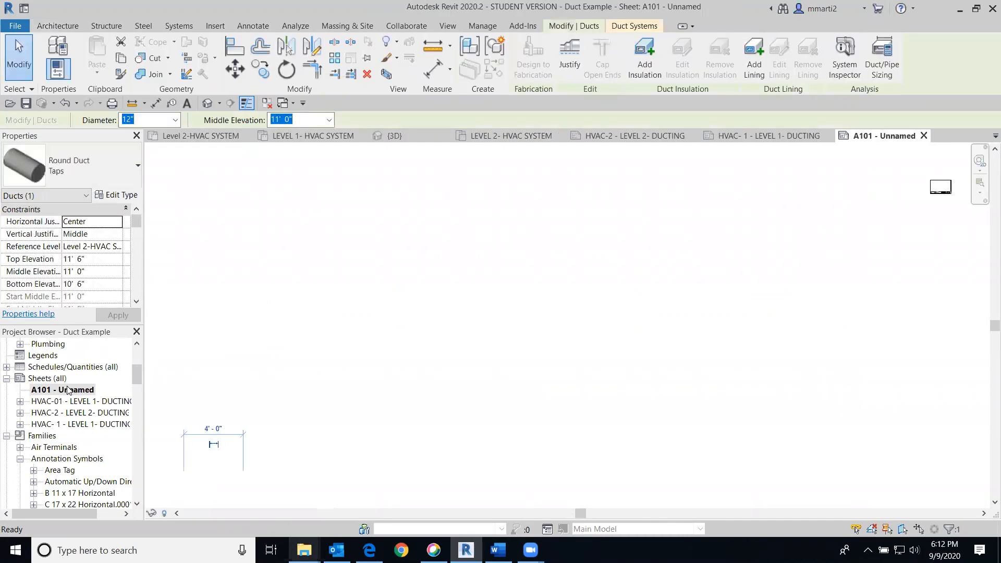
pyautogui.scroll(8, 711, 260)
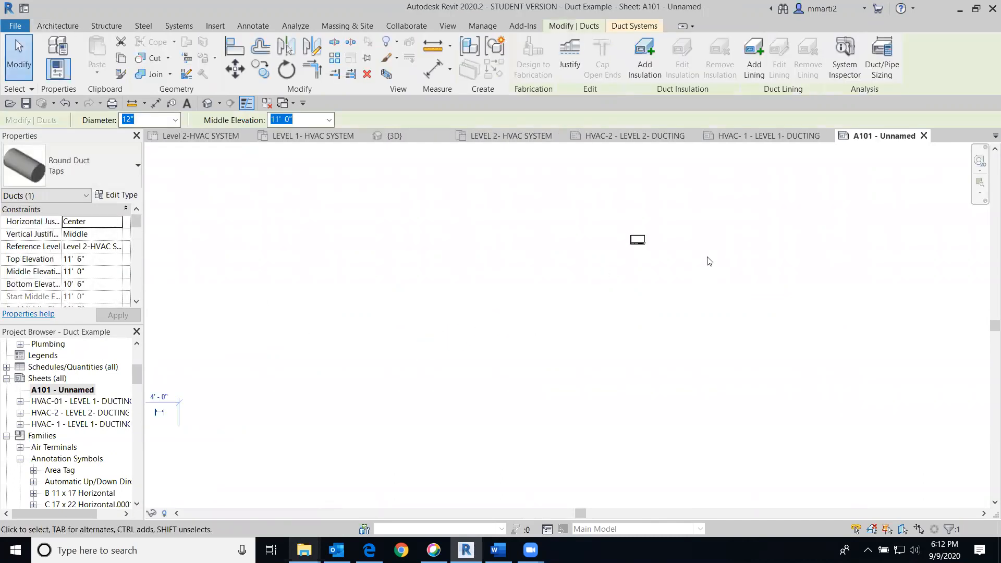
# Return to the HVAC-2 - LEVEL 2- DUCTING sheet and examine the duct sizes and diffuser tags in its viewport
pyautogui.doubleClick(81, 424)
pyautogui.doubleClick(78, 412)
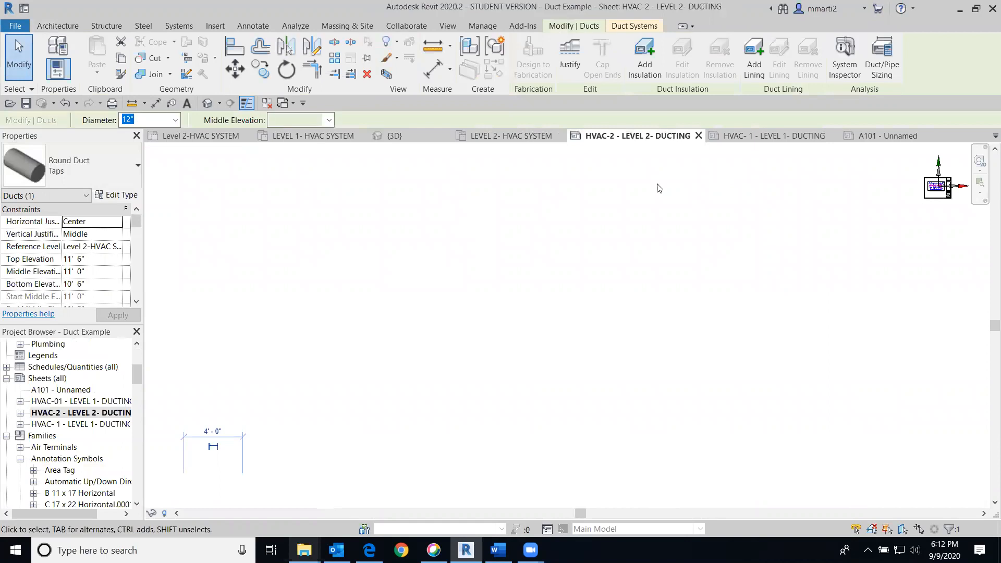
pyautogui.moveTo(889, 245); pyautogui.dragTo(409, 370, button='middle')
pyautogui.scroll(10, 423, 328)
pyautogui.moveTo(554, 269); pyautogui.dragTo(542, 329, button='middle')
pyautogui.scroll(-3, 677, 351)
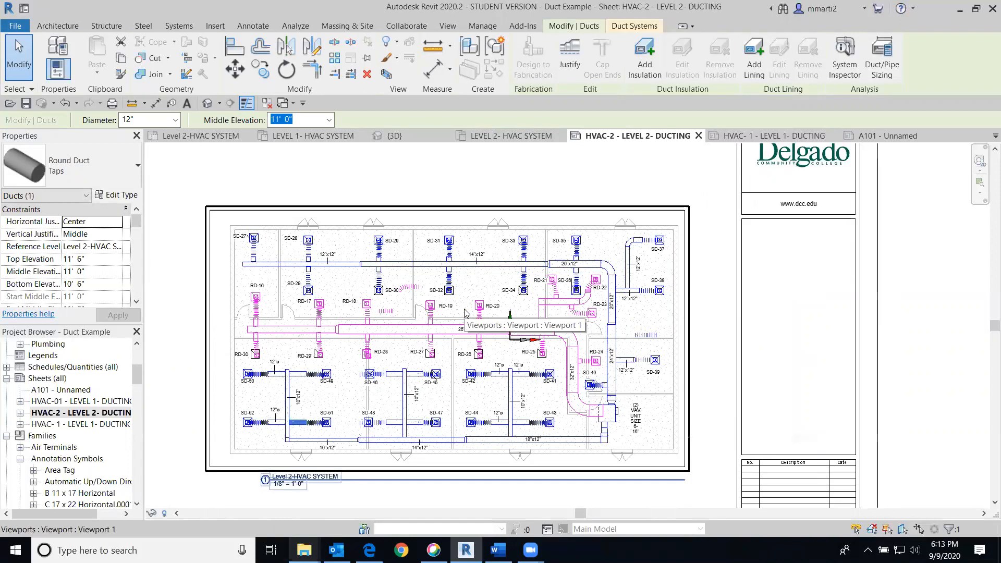
pyautogui.scroll(2, 466, 311)
pyautogui.moveTo(542, 278); pyautogui.dragTo(599, 270, button='middle')
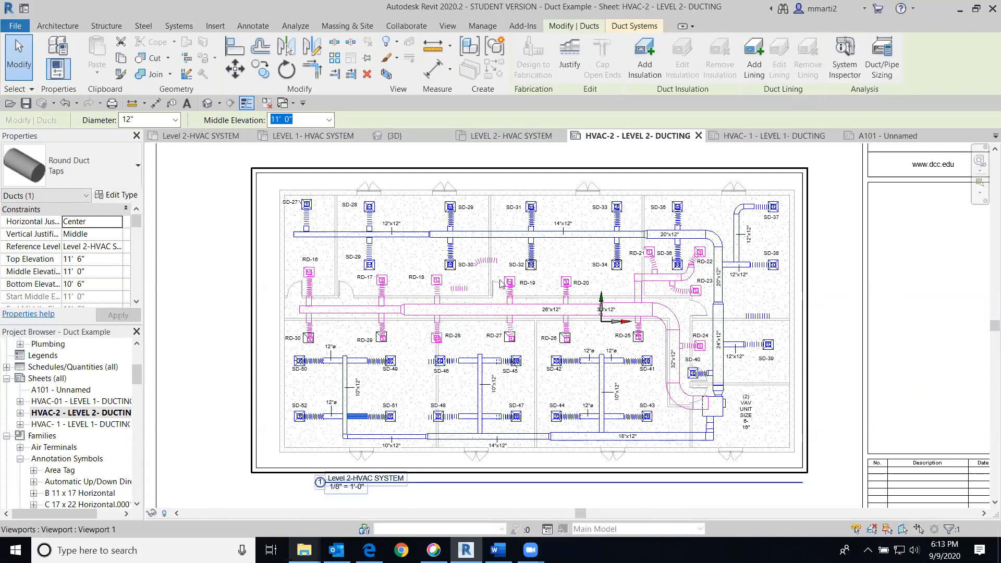
pyautogui.scroll(3, 500, 279)
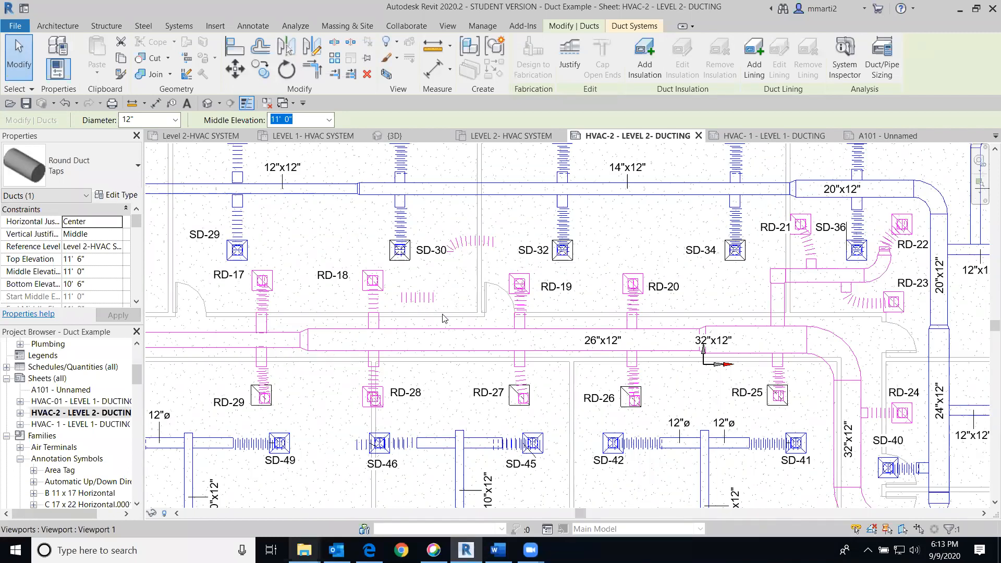
# Open the 3D view in its home isometric orientation and examine the flex duct connections at the diffusers
pyautogui.scroll(-3, 519, 350)
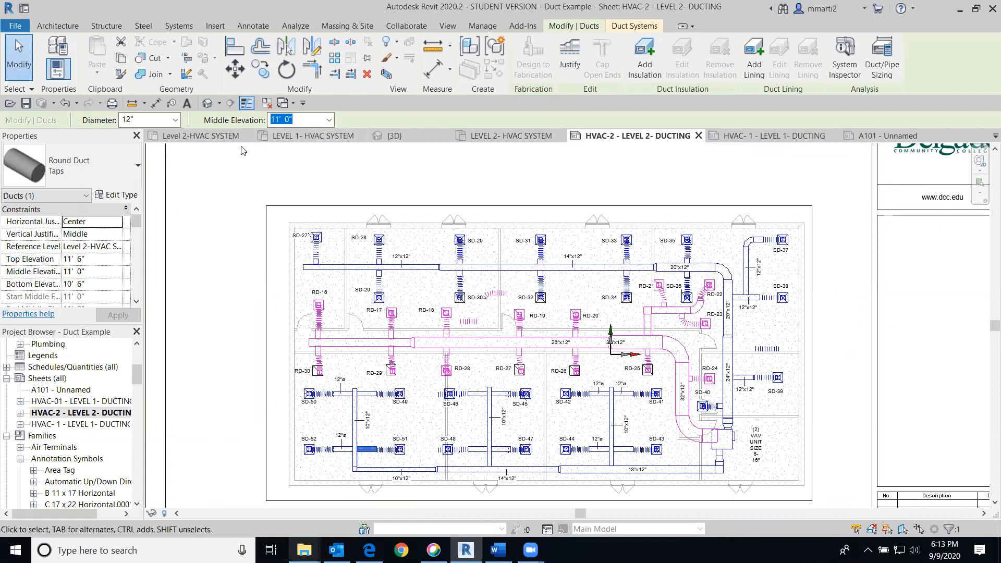
pyautogui.click(208, 104)
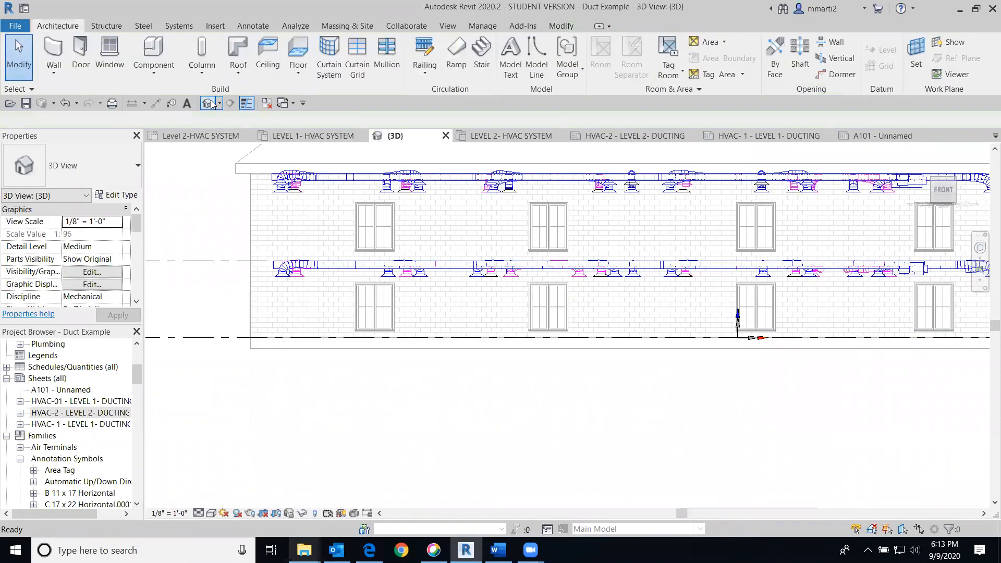
pyautogui.scroll(-4, 808, 438)
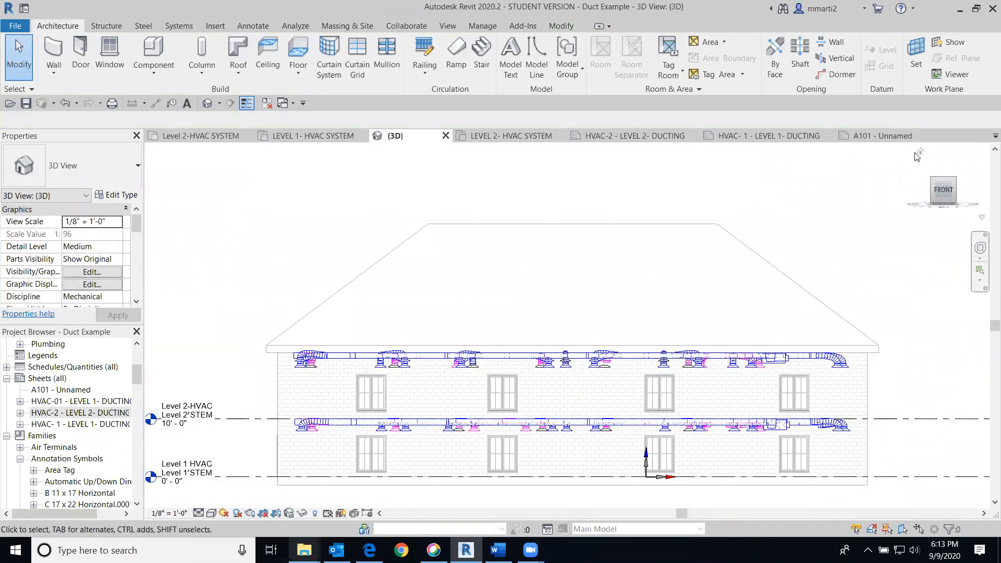
pyautogui.click(920, 151)
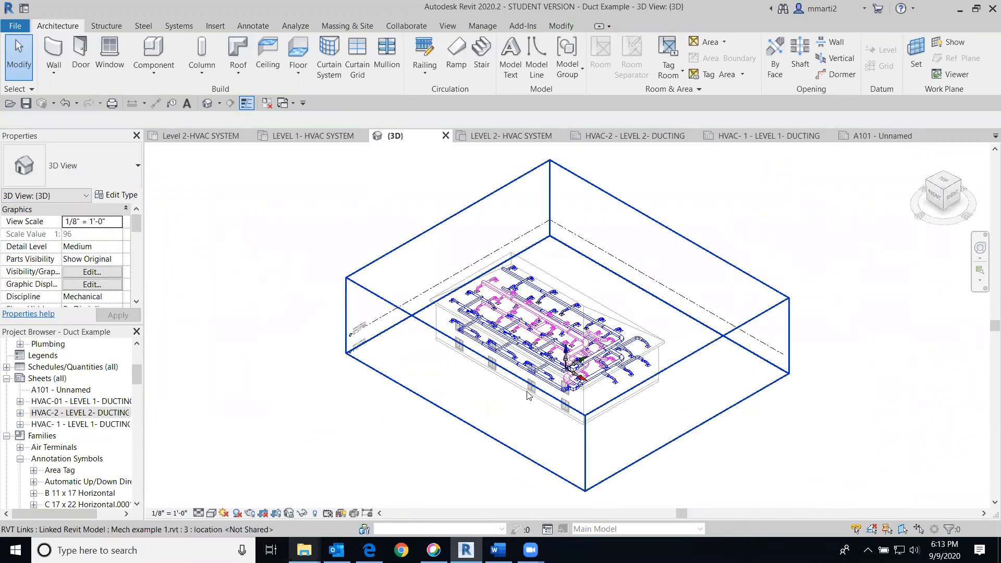
pyautogui.scroll(5, 516, 348)
pyautogui.scroll(4, 369, 330)
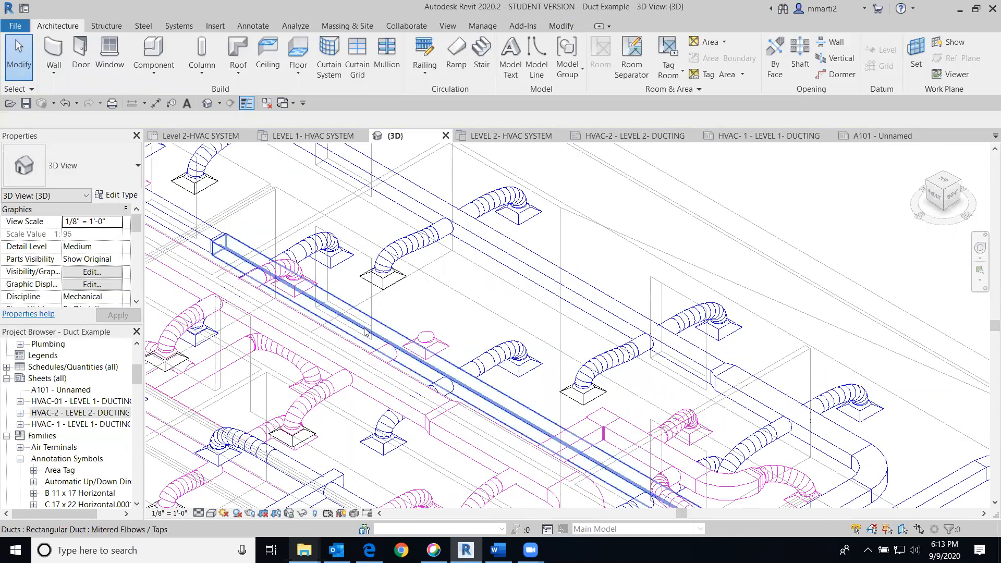
pyautogui.moveTo(448, 318); pyautogui.dragTo(487, 409, button='middle')
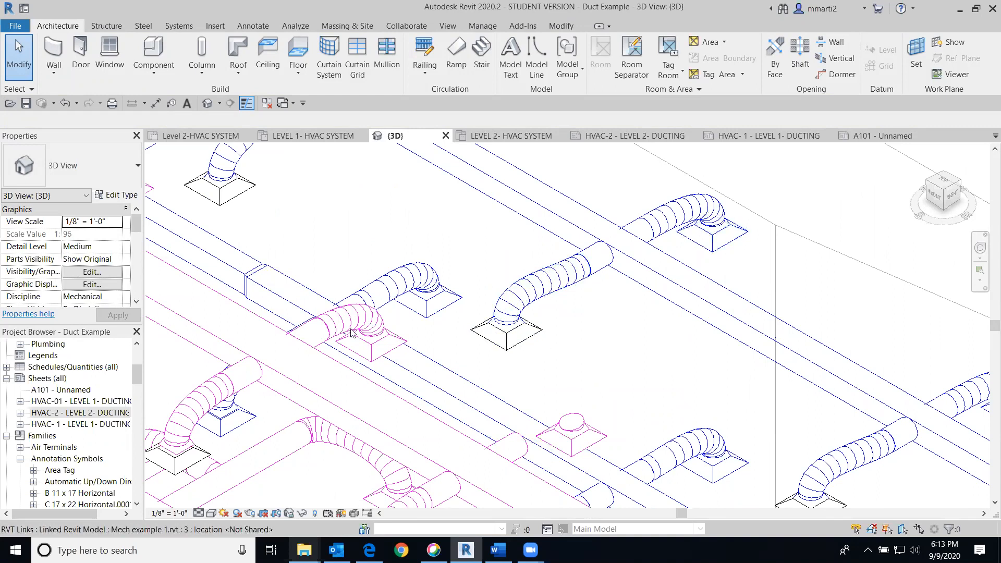
pyautogui.moveTo(809, 305); pyautogui.dragTo(547, 160, button='middle')
pyautogui.scroll(1, 777, 267)
pyautogui.moveTo(778, 268); pyautogui.dragTo(949, 280, button='middle')
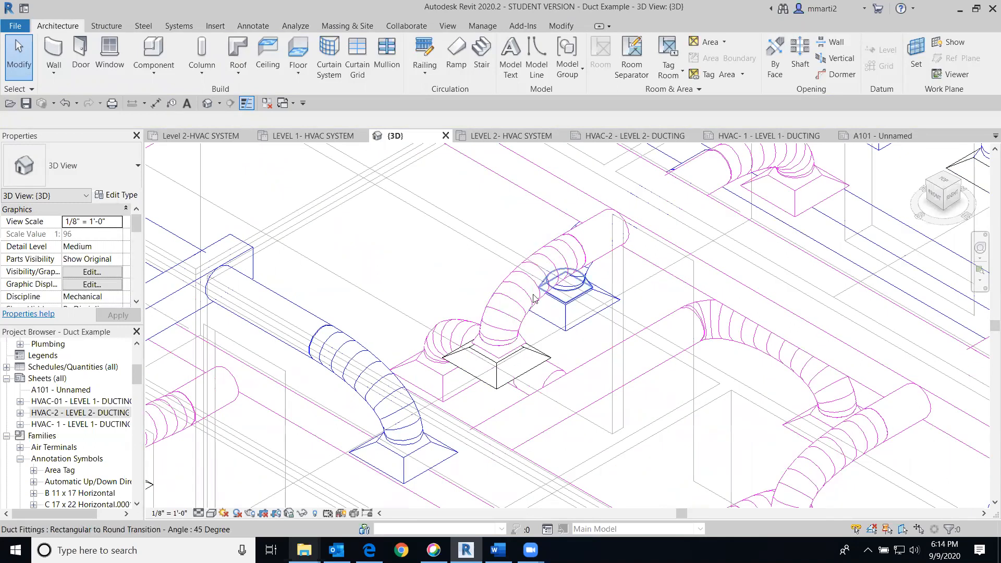
# Delete the flex duct and the rectangular-to-round transition from the return diffuser beside the main return duct
pyautogui.scroll(3, 503, 318)
pyautogui.click(529, 308)
pyautogui.press('Delete')
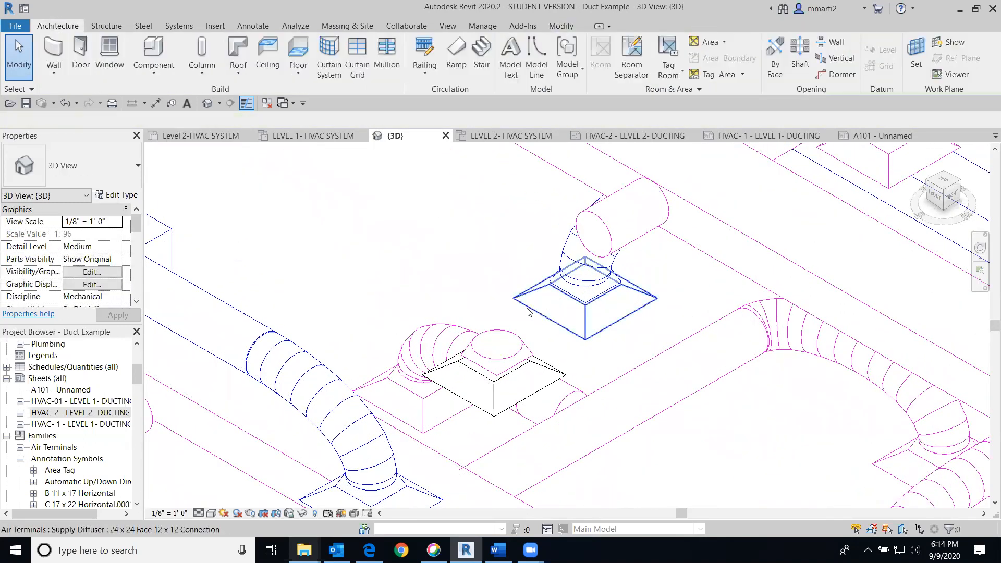
pyautogui.click(494, 367)
pyautogui.press('Delete')
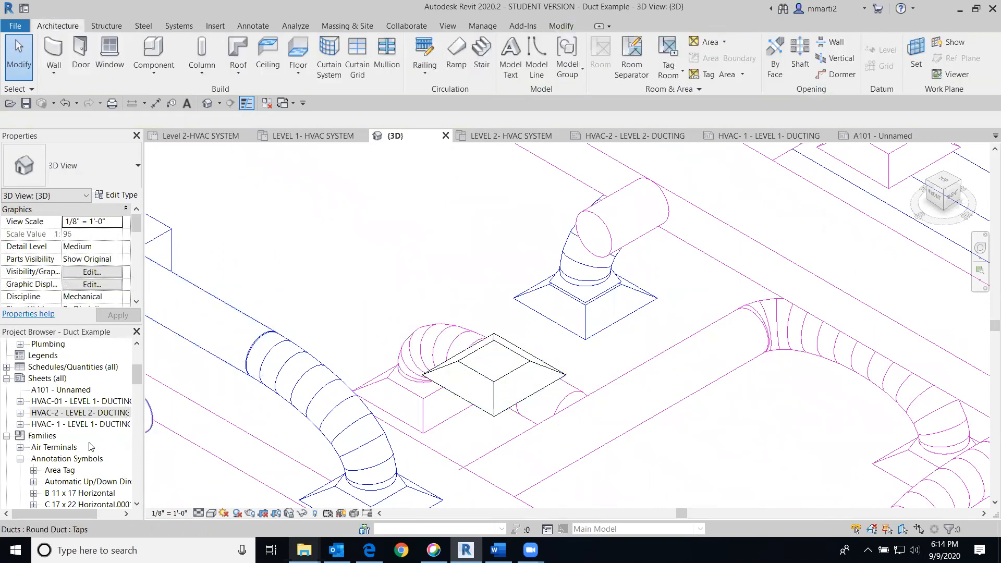
# Open the LEVEL 2- HVAC SYSTEM ceiling plan and bring the disconnected return diffuser and its round tap into close view
pyautogui.moveTo(136, 382)
pyautogui.mouseDown()
pyautogui.moveTo(141, 356)
pyautogui.moveTo(138, 365)
pyautogui.mouseUp()
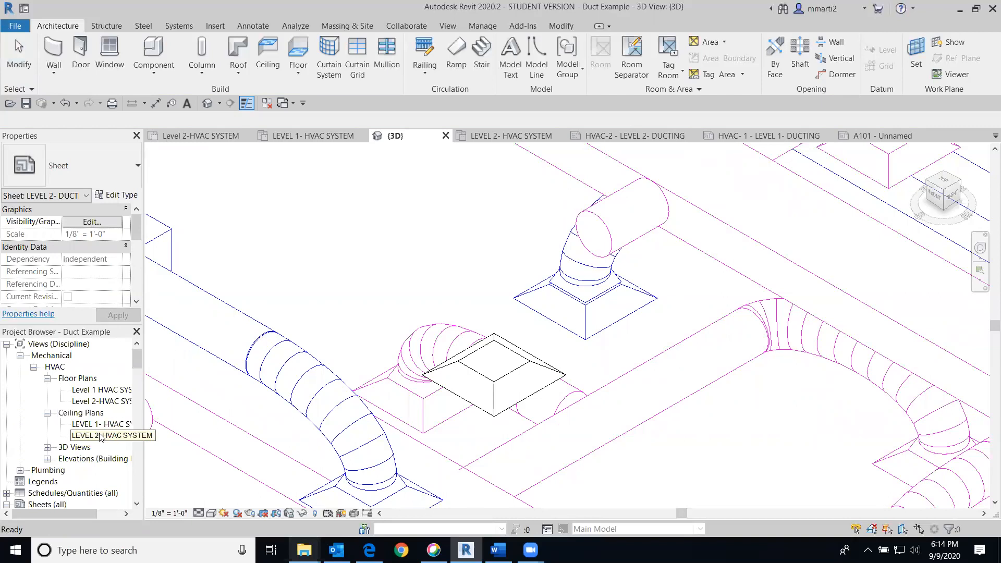
pyautogui.doubleClick(100, 436)
pyautogui.moveTo(426, 405); pyautogui.dragTo(426, 503, button='middle')
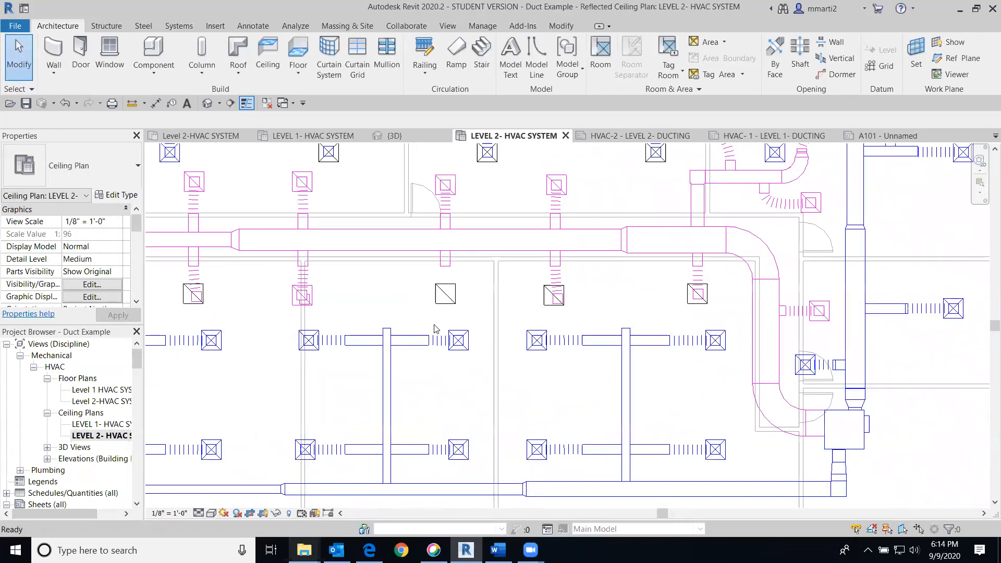
pyautogui.scroll(2, 433, 295)
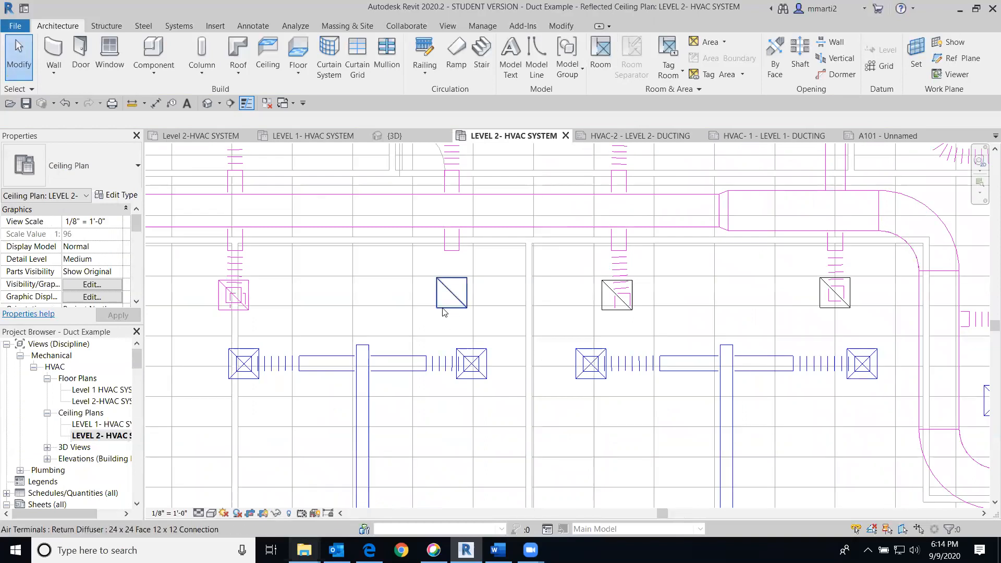
pyautogui.scroll(1, 441, 299)
pyautogui.moveTo(459, 320); pyautogui.dragTo(494, 372, button='middle')
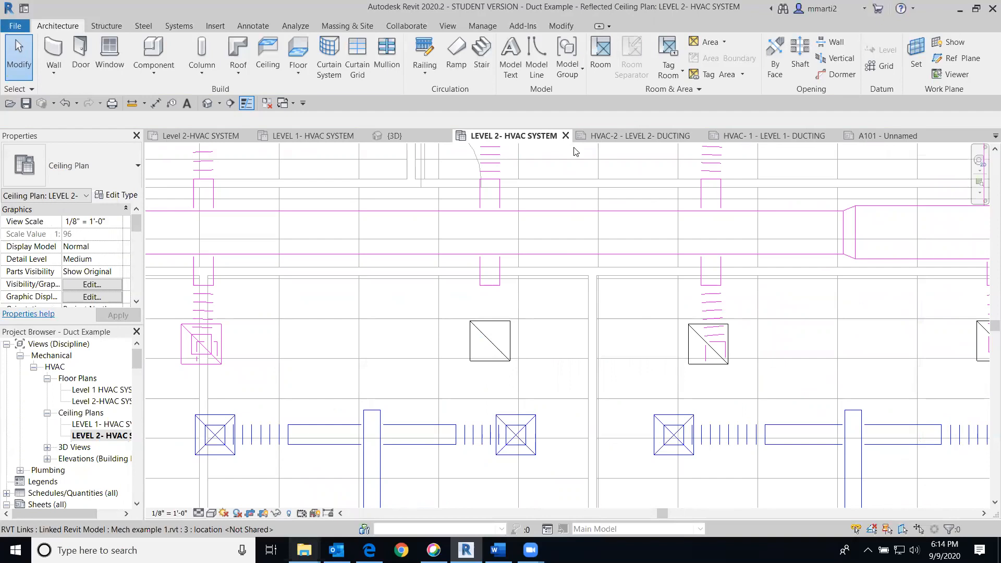
# Draw a 12" round flex duct from the disconnected return diffuser to the end of the round tap on the main return duct
pyautogui.click(179, 26)
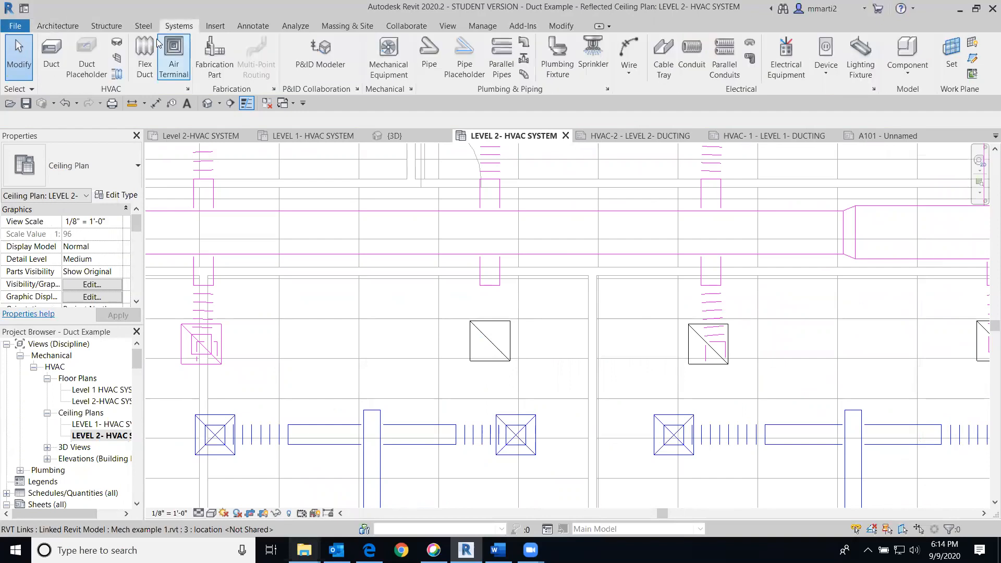
pyautogui.click(147, 52)
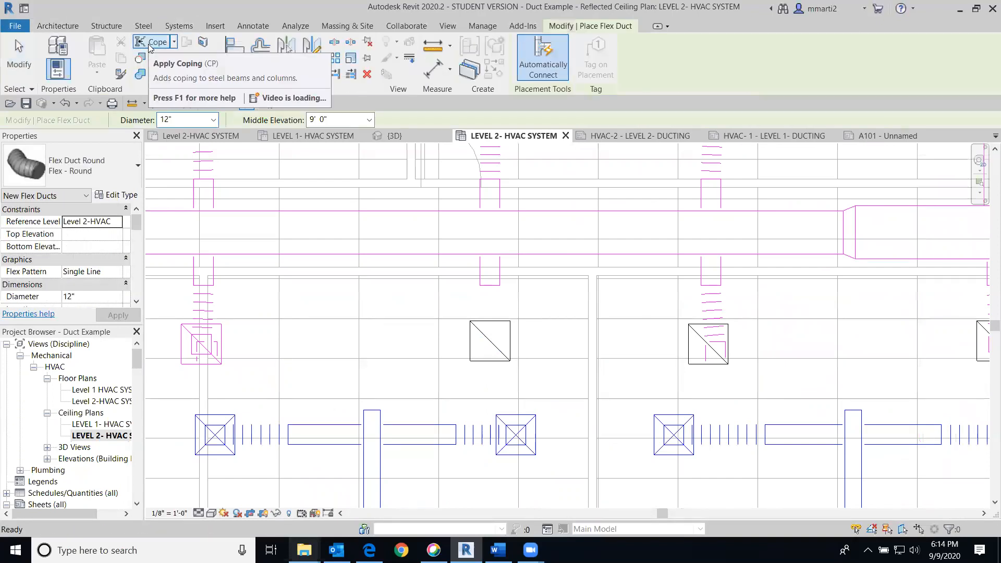
pyautogui.click(490, 341)
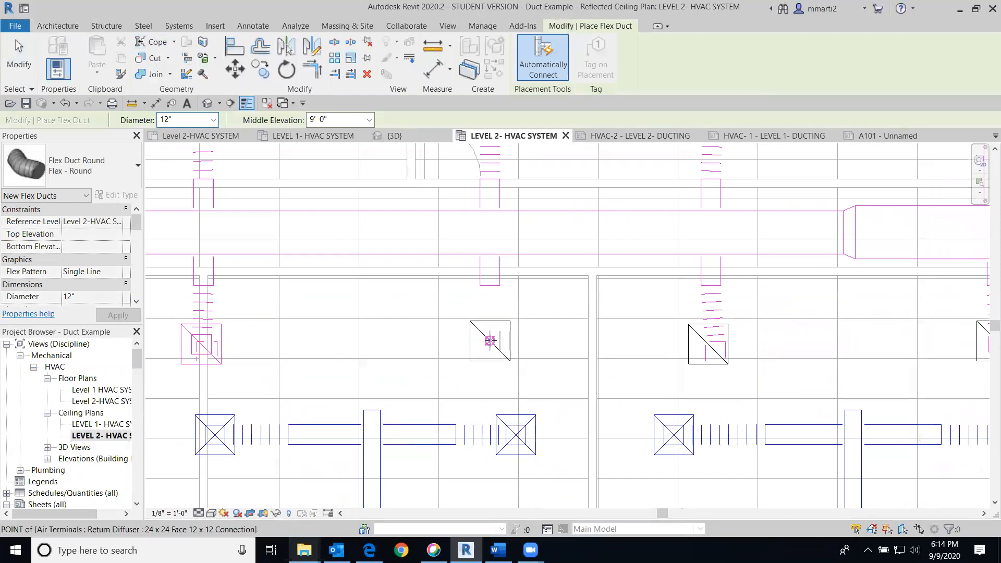
pyautogui.click(489, 286)
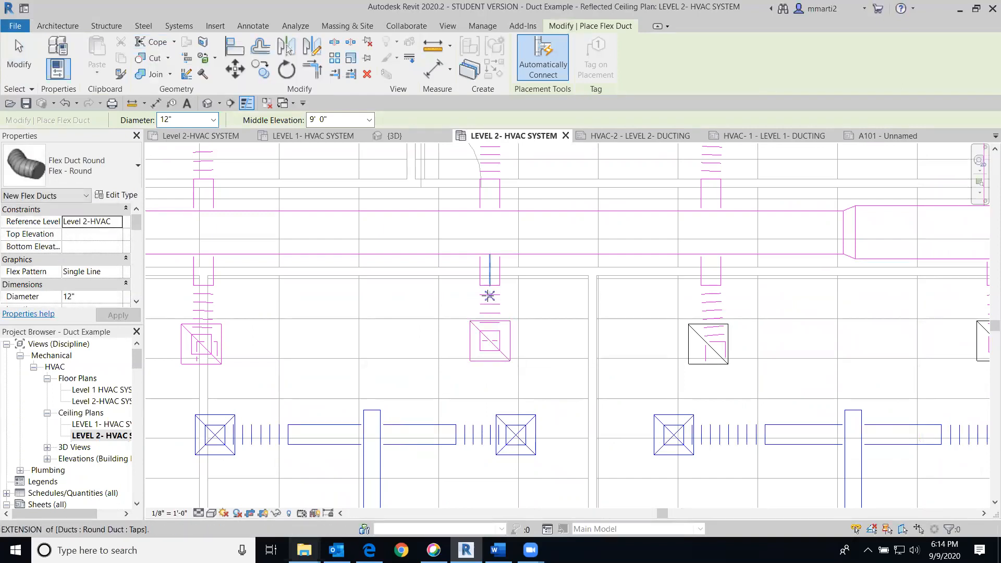
pyautogui.press('Escape')
pyautogui.press('Escape')
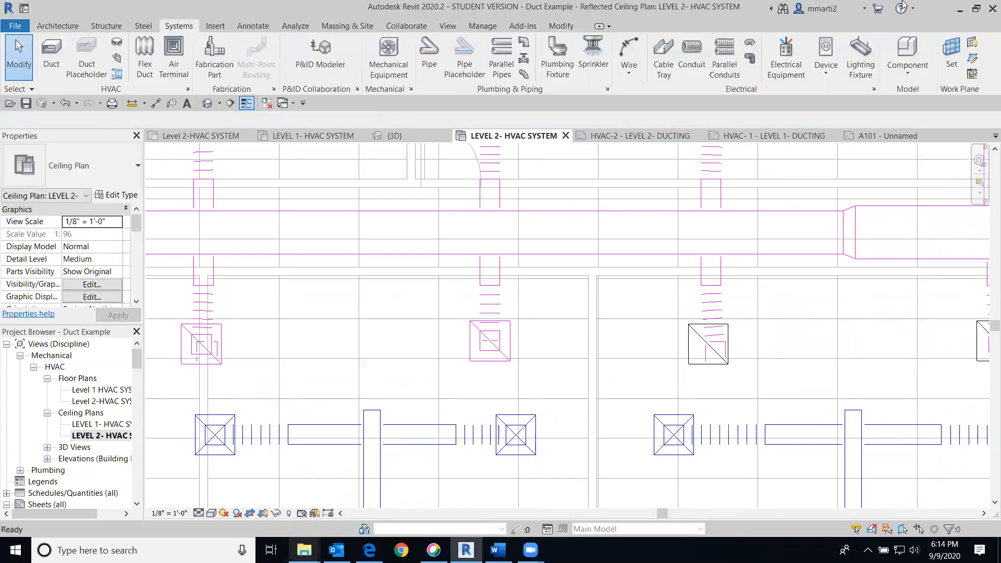
# Check the new flex duct in the 3D view and locate the nearby return diffuser that has no visible flex duct
pyautogui.click(208, 103)
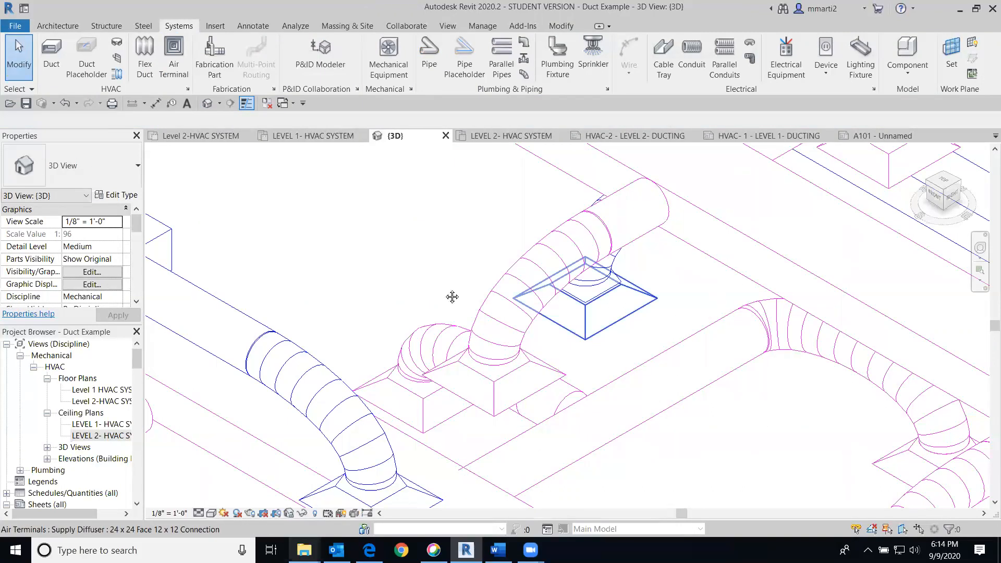
pyautogui.scroll(-5, 510, 300)
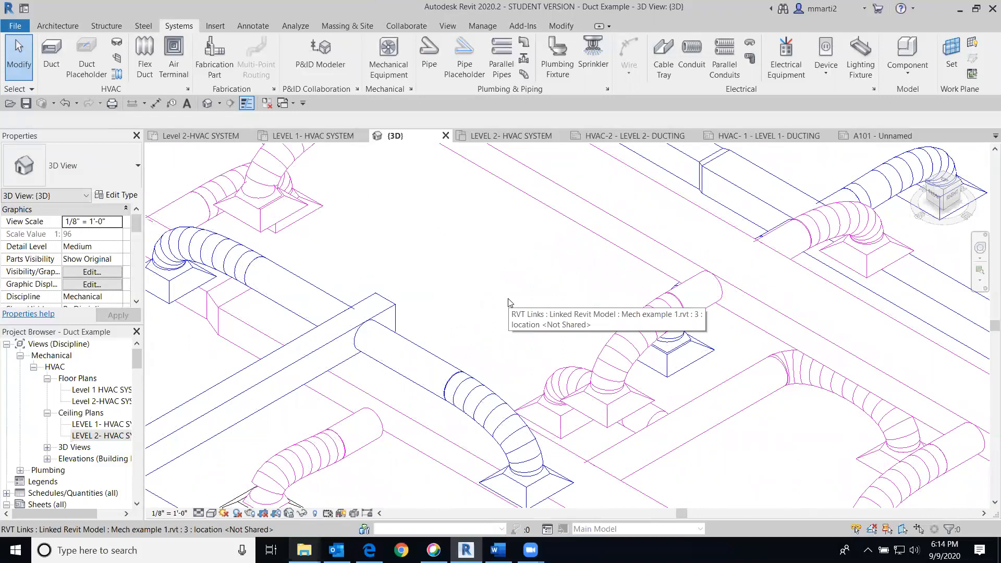
pyautogui.scroll(-1, 509, 299)
pyautogui.moveTo(808, 317); pyautogui.dragTo(580, 405, button='middle')
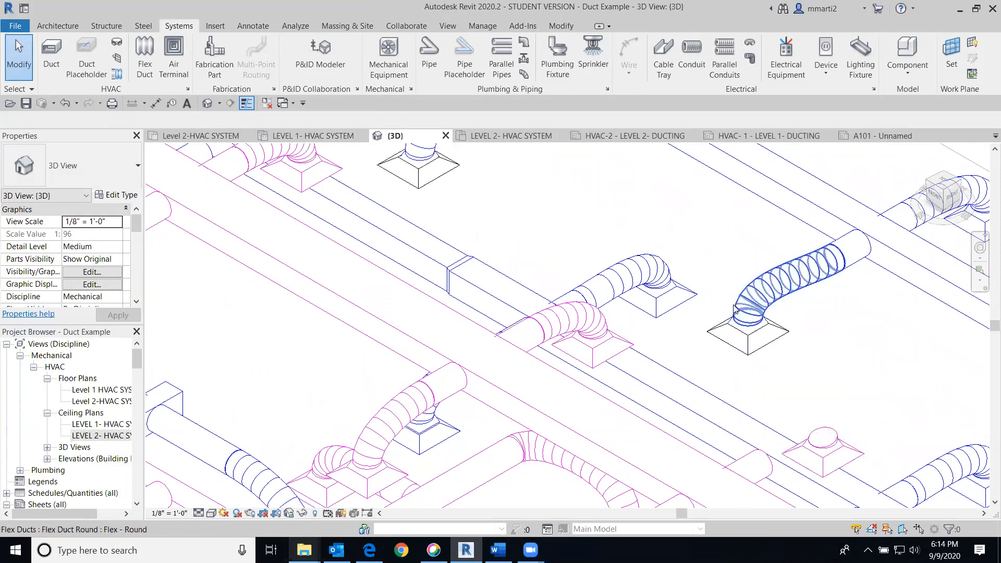
pyautogui.moveTo(853, 387); pyautogui.dragTo(712, 293, button='middle')
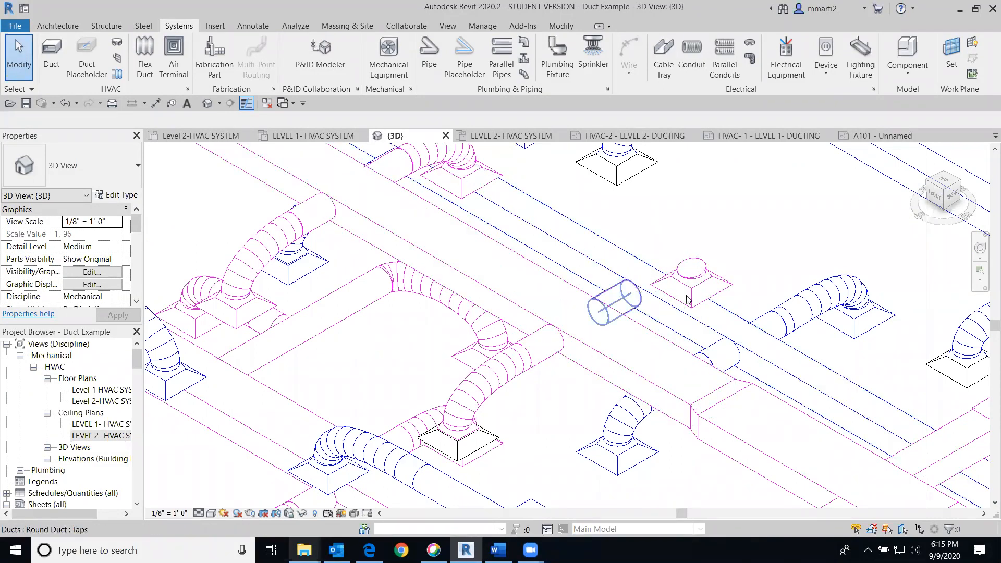
# In a top-down 3D orientation, nudge the return diffuser without flex duct farther away from its round tap and clear the selection
pyautogui.click(946, 182)
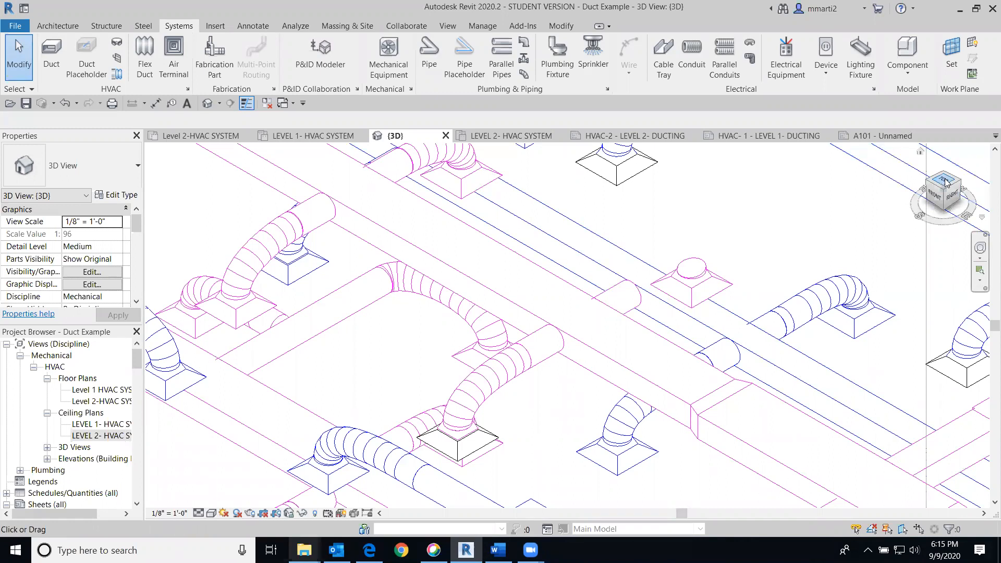
pyautogui.scroll(8, 552, 328)
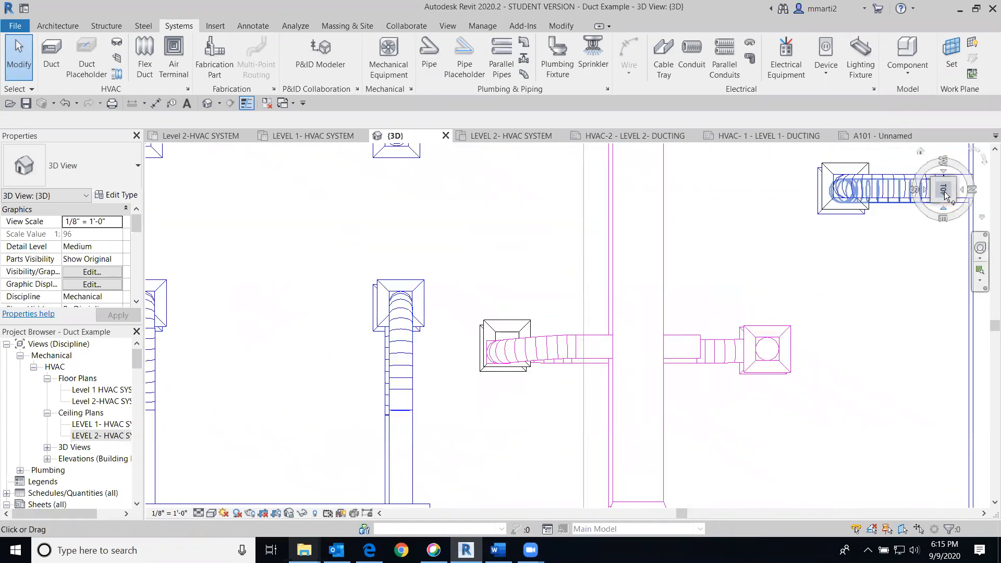
pyautogui.moveTo(949, 195); pyautogui.dragTo(954, 198)
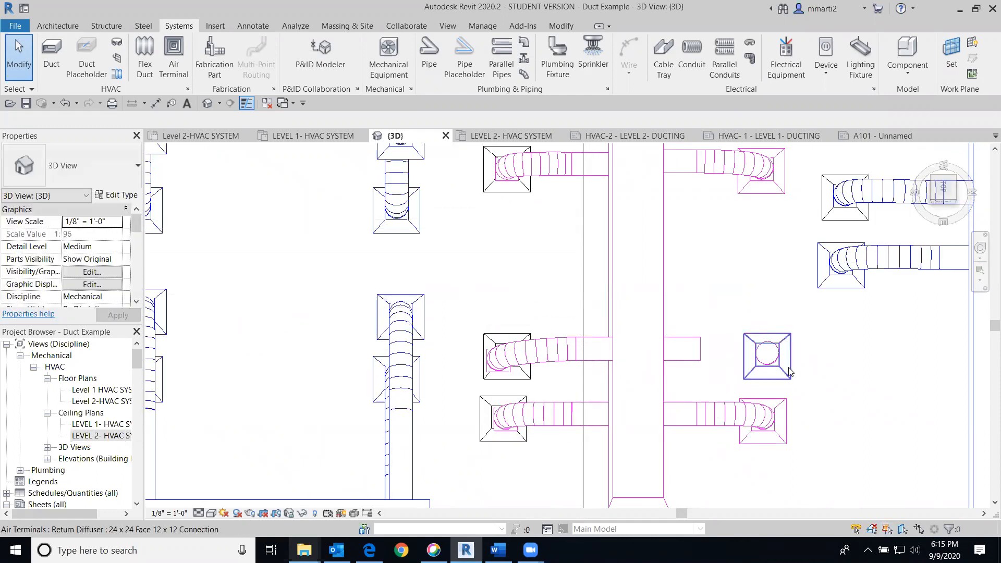
pyautogui.click(790, 371)
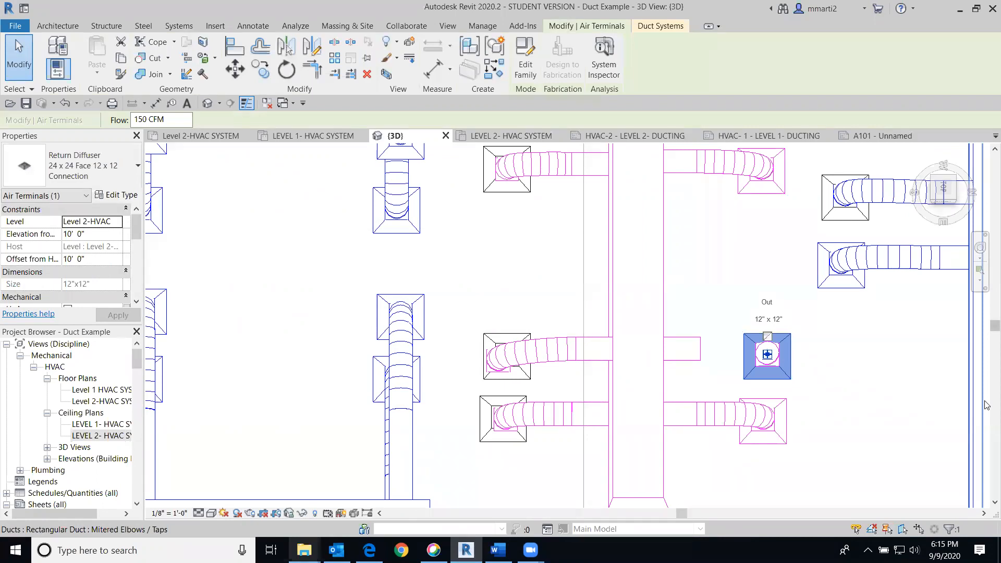
pyautogui.press('Right')
pyautogui.press('Right')
pyautogui.press('Right')
pyautogui.press('Right')
pyautogui.press('Right')
pyautogui.press('Right')
pyautogui.press('Right')
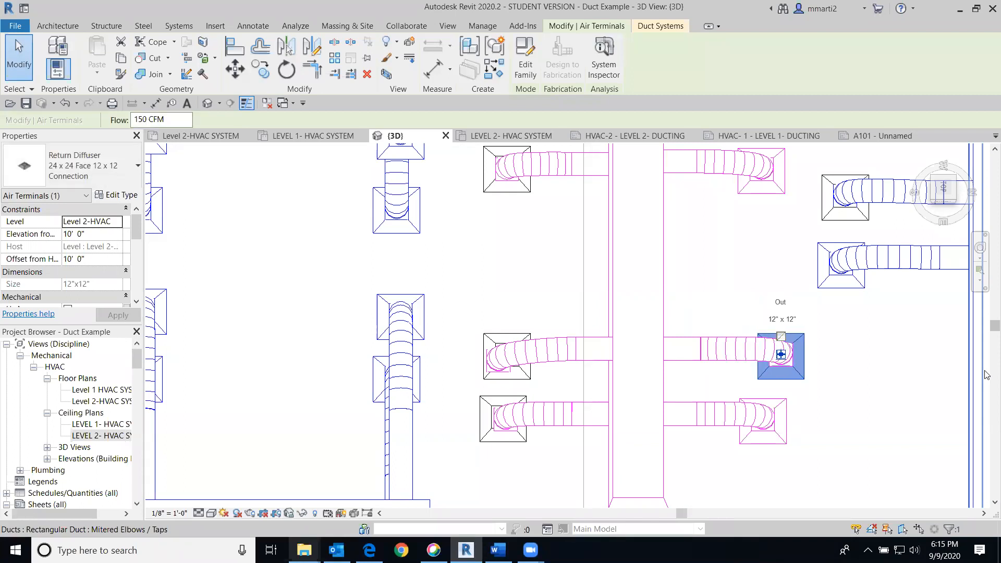
pyautogui.click(887, 404)
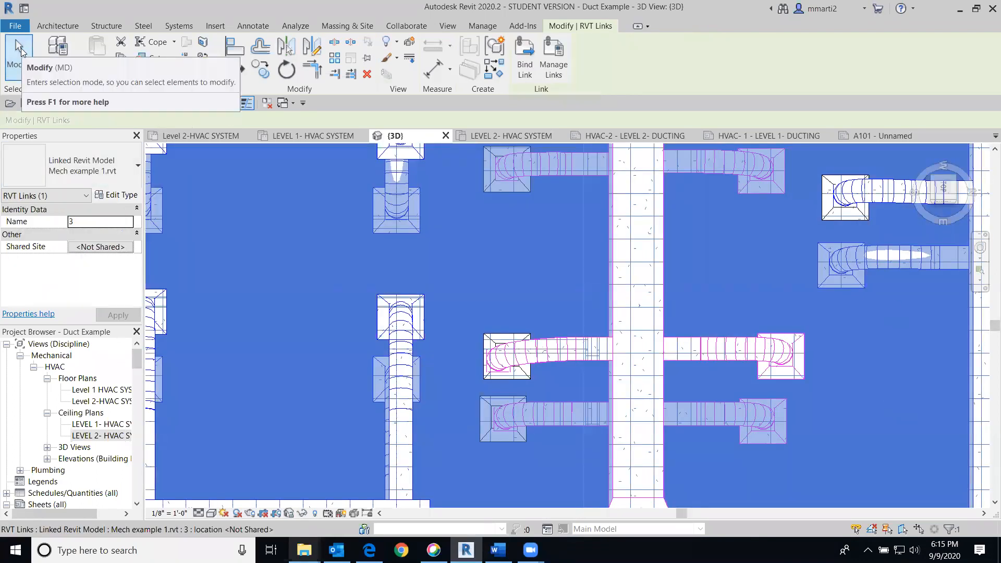
pyautogui.click(22, 63)
# Examine the corrected return branch and the surrounding supply branches in 3D from the right and back sides of the building
pyautogui.moveTo(952, 200); pyautogui.dragTo(935, 181)
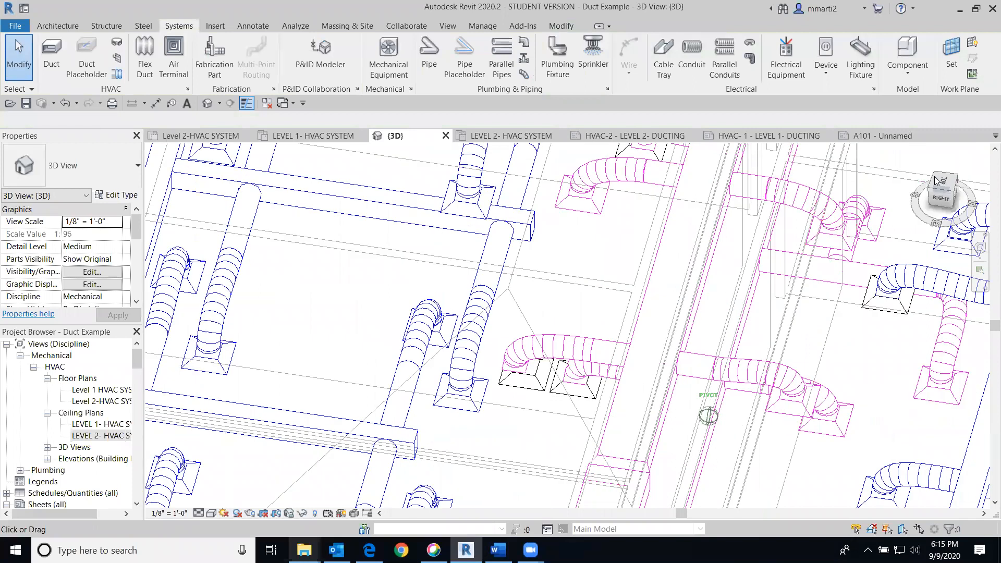
pyautogui.scroll(-2, 861, 276)
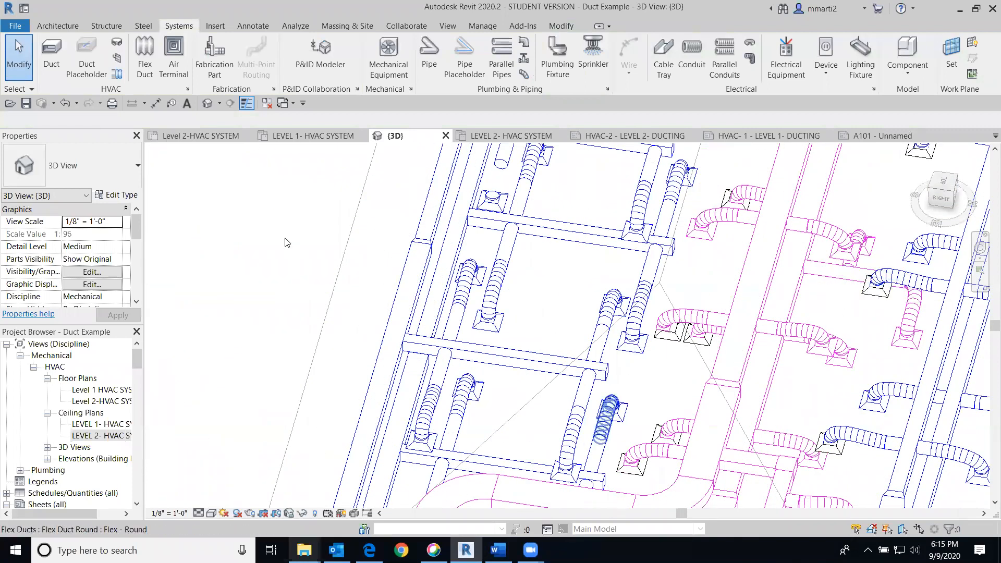
pyautogui.moveTo(464, 191); pyautogui.dragTo(300, 451, button='middle')
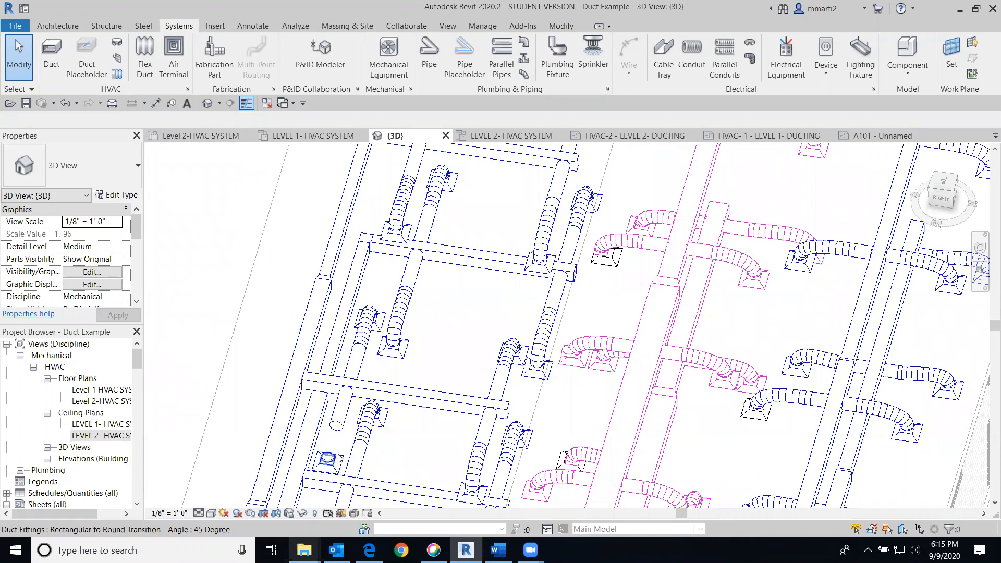
pyautogui.click(938, 183)
pyautogui.scroll(8, 515, 340)
pyautogui.click(934, 200)
pyautogui.moveTo(169, 164); pyautogui.dragTo(840, 190)
pyautogui.scroll(-3, 945, 292)
pyautogui.moveTo(840, 311); pyautogui.dragTo(606, 300, button='middle')
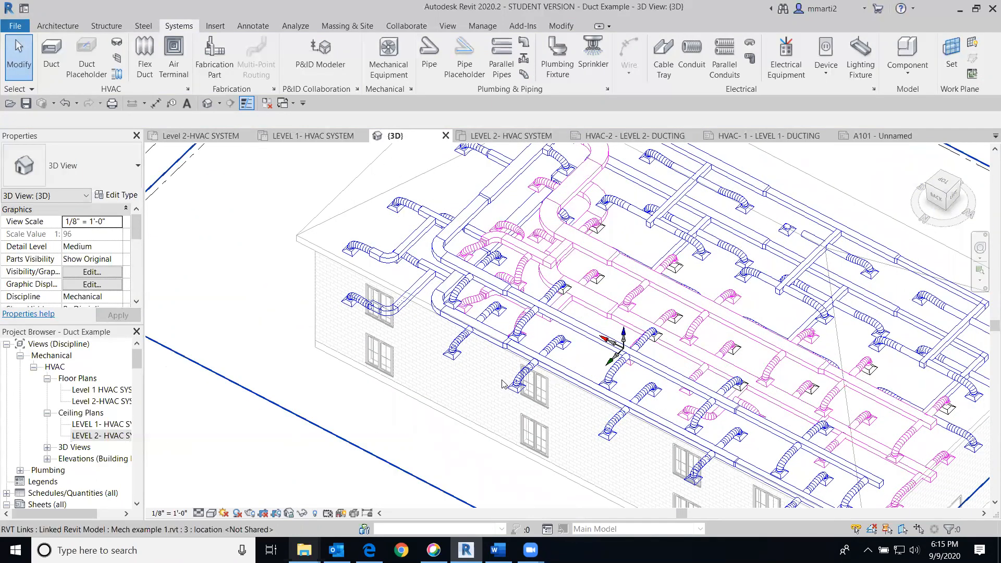
# Locate the Level 2 supply diffuser without visible flex duct in 3D and nudge it three increments away from its branch duct
pyautogui.scroll(2, 685, 396)
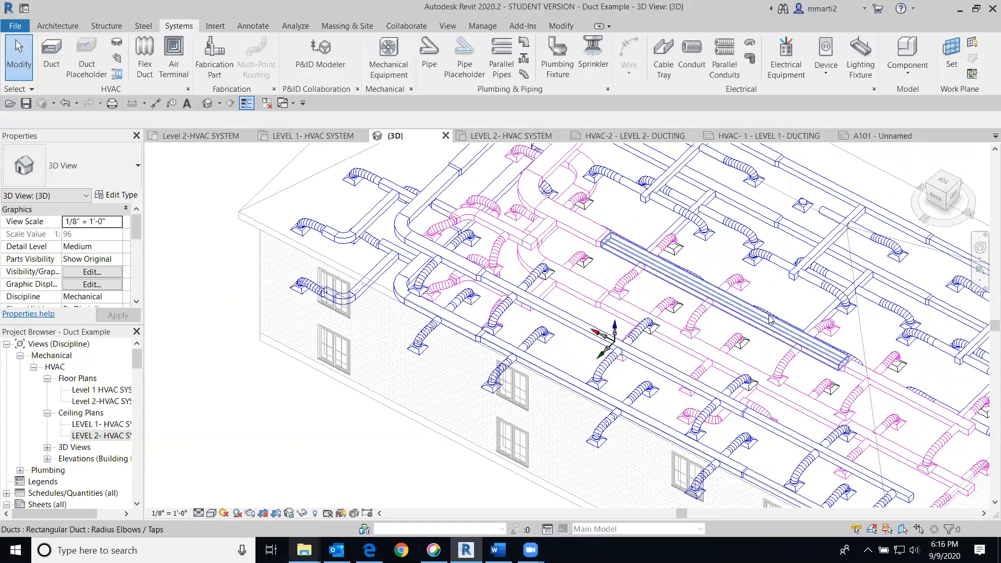
pyautogui.moveTo(720, 360); pyautogui.dragTo(561, 438, button='middle')
pyautogui.scroll(5, 635, 298)
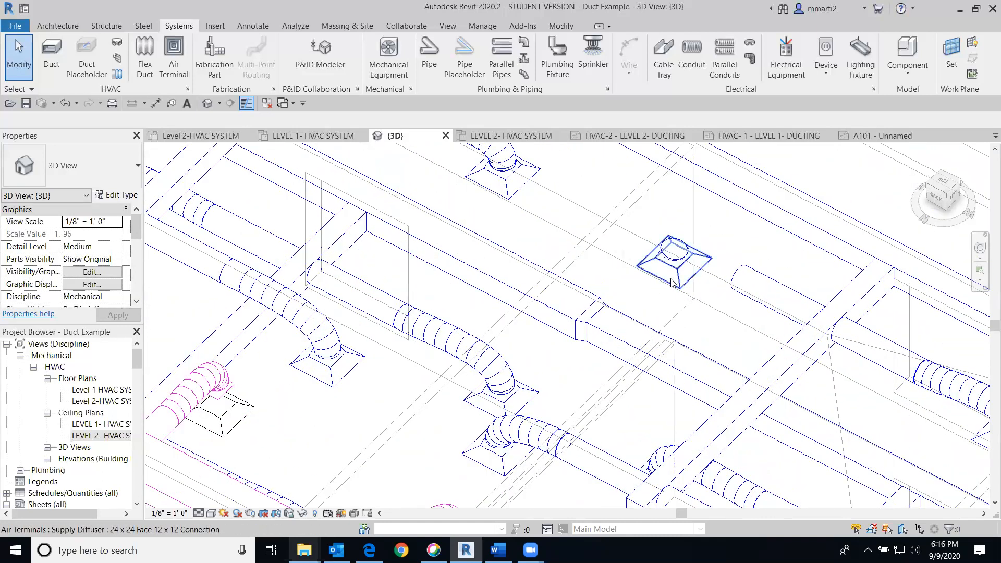
pyautogui.click(681, 283)
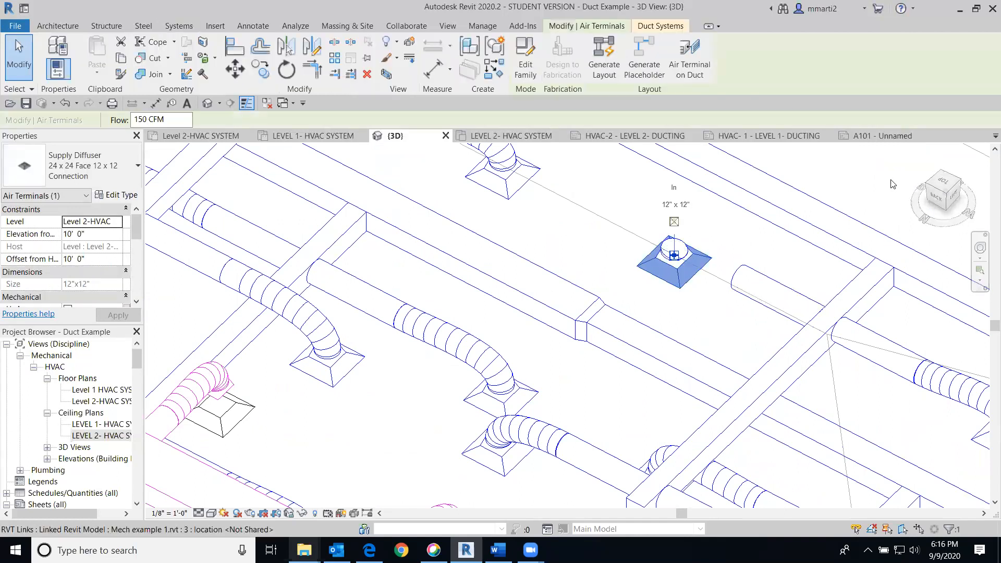
pyautogui.press('Left')
pyautogui.press('Left')
pyautogui.press('Left')
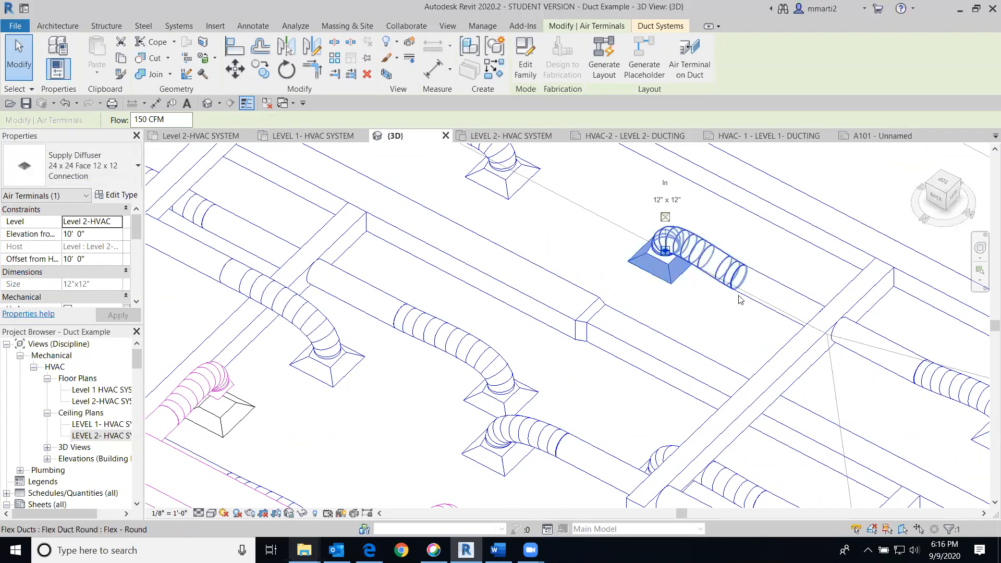
# Check the nudged supply diffuser and surrounding branches from the top in 3D and in the LEVEL 2- HVAC SYSTEM ceiling plan
pyautogui.click(943, 182)
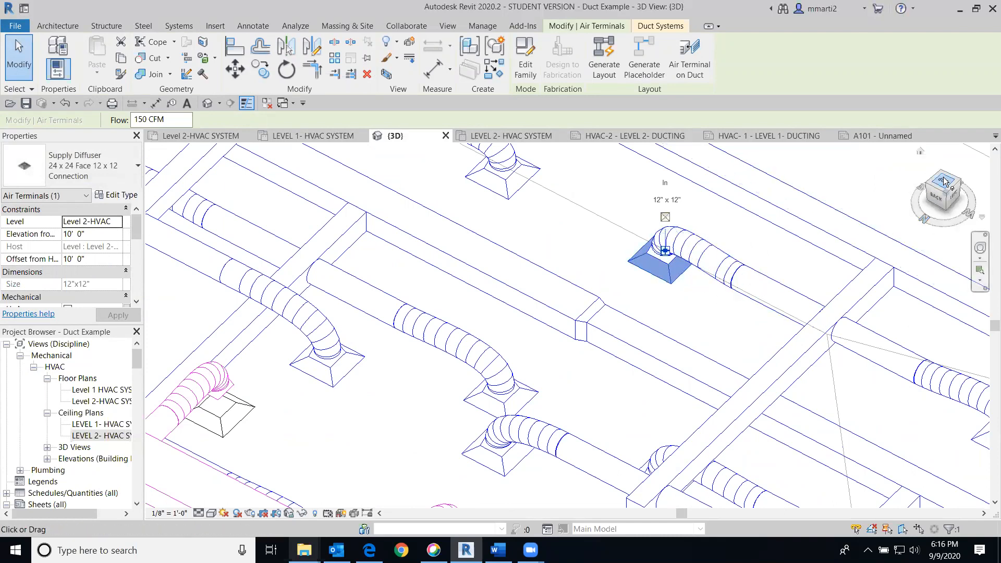
pyautogui.scroll(-8, 847, 301)
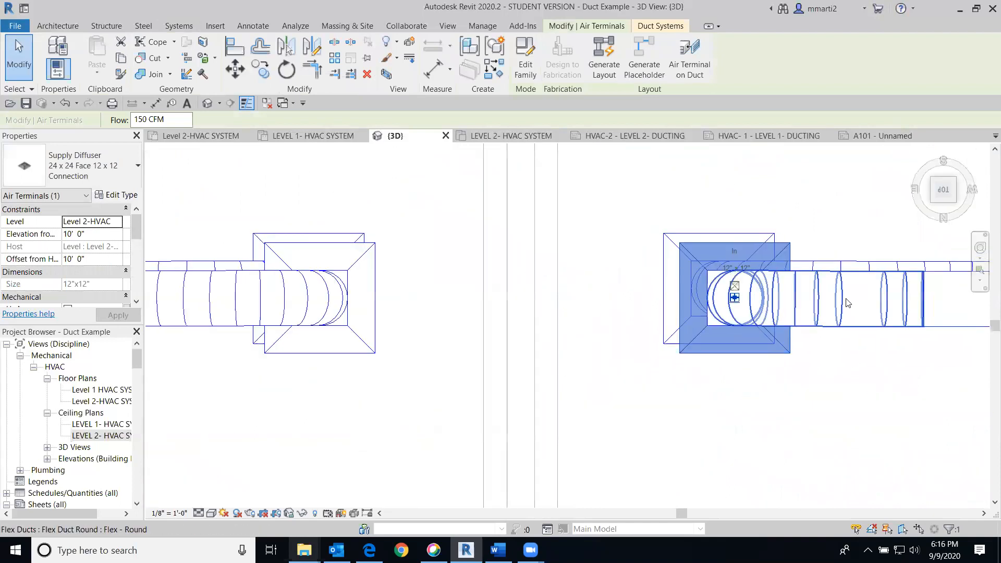
pyautogui.moveTo(801, 402); pyautogui.dragTo(651, 332, button='middle')
pyautogui.scroll(-4, 652, 332)
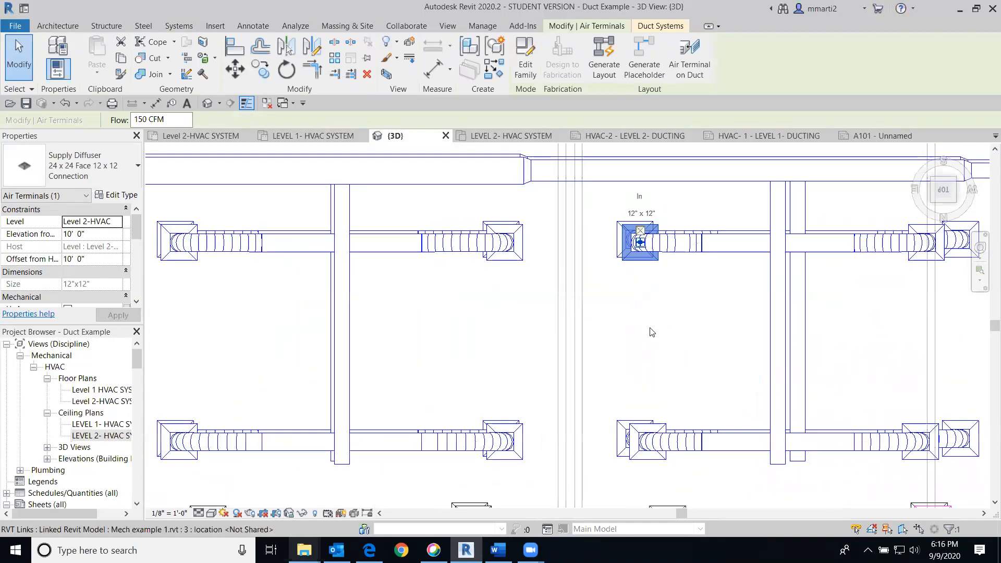
pyautogui.scroll(-4, 652, 329)
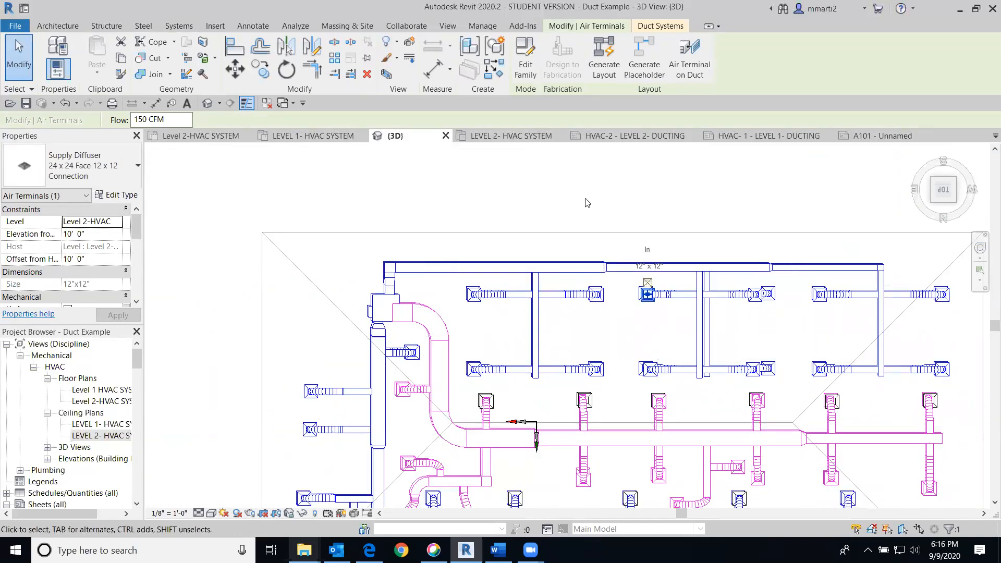
pyautogui.moveTo(592, 200); pyautogui.dragTo(561, 178, button='middle')
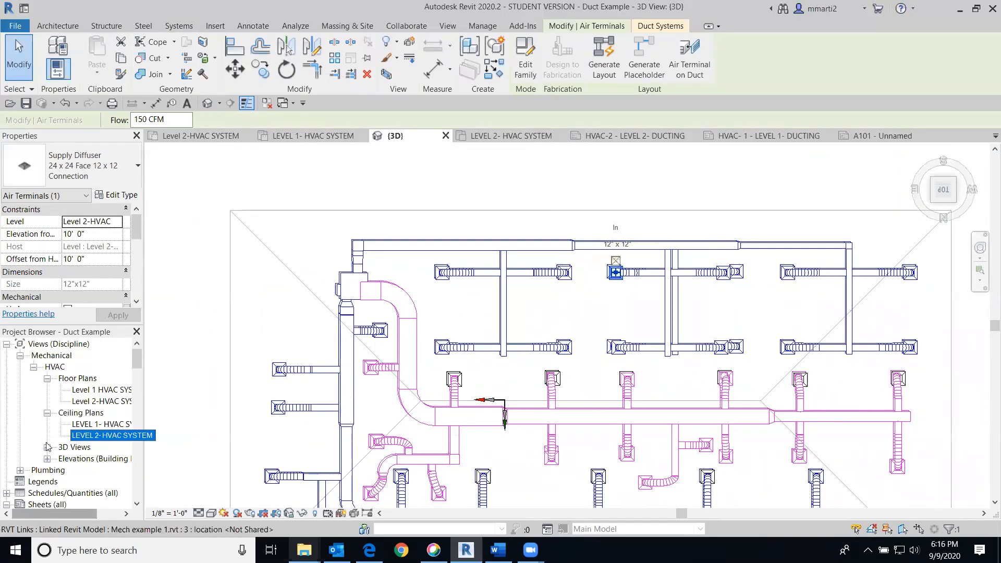
pyautogui.doubleClick(97, 435)
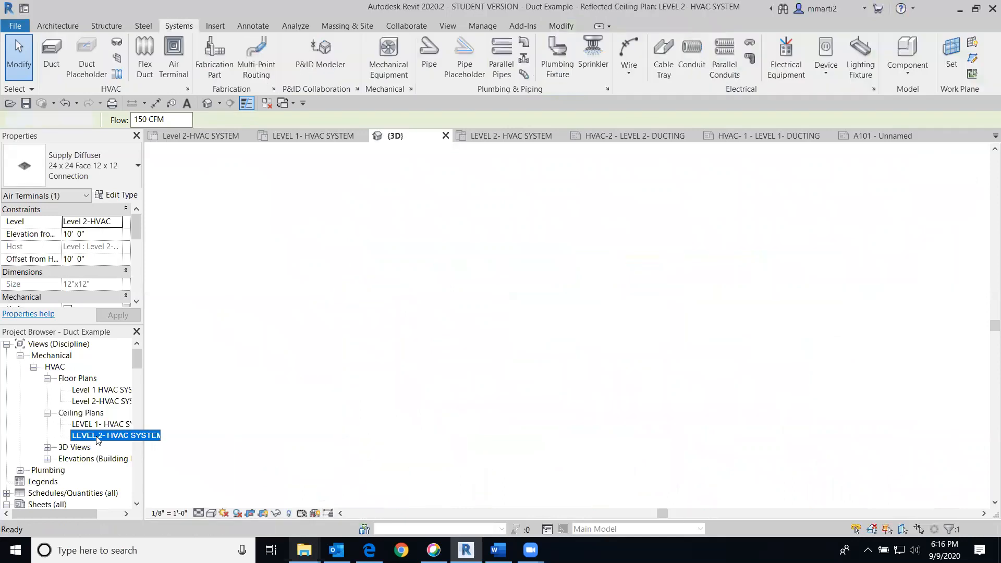
pyautogui.scroll(-3, 643, 291)
pyautogui.scroll(-4, 641, 291)
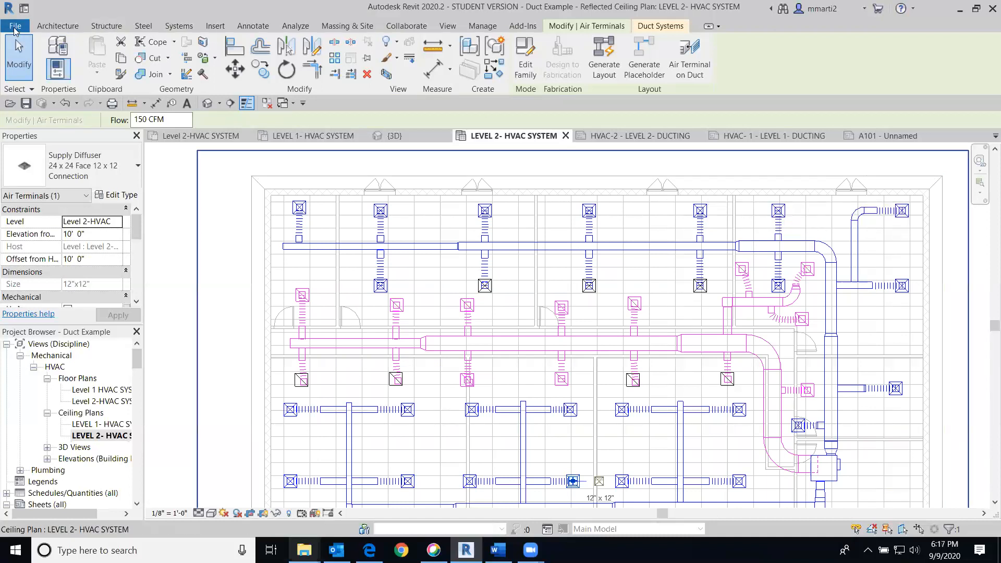
# Review the destination folder and file name for saving the project as a new file, without saving it
pyautogui.click(15, 28)
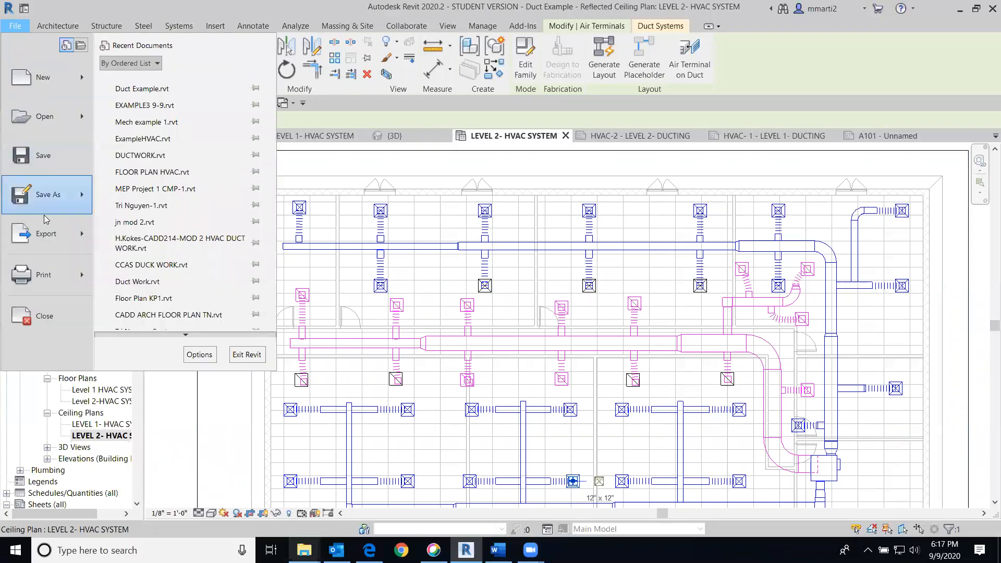
pyautogui.moveTo(53, 190)
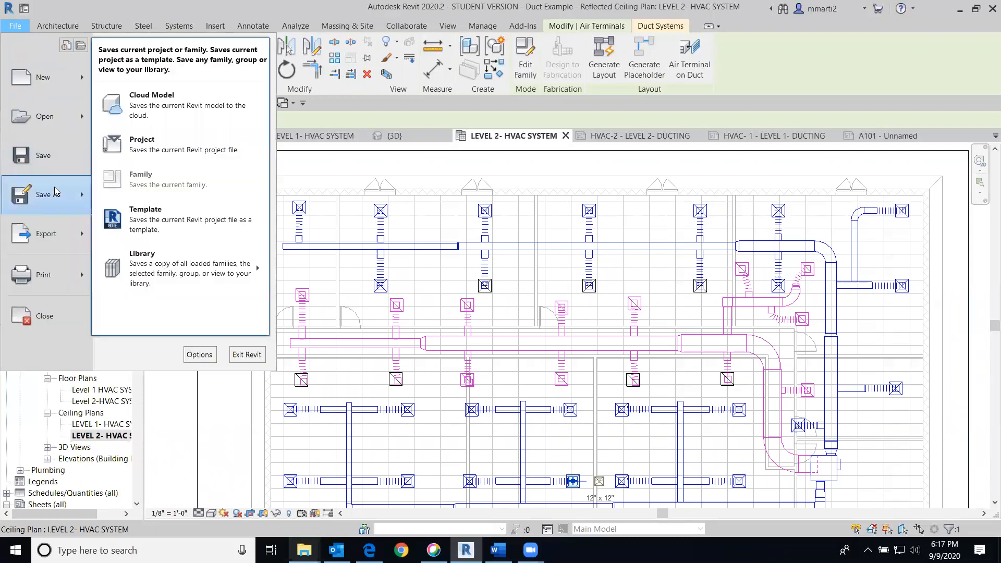
pyautogui.click(178, 138)
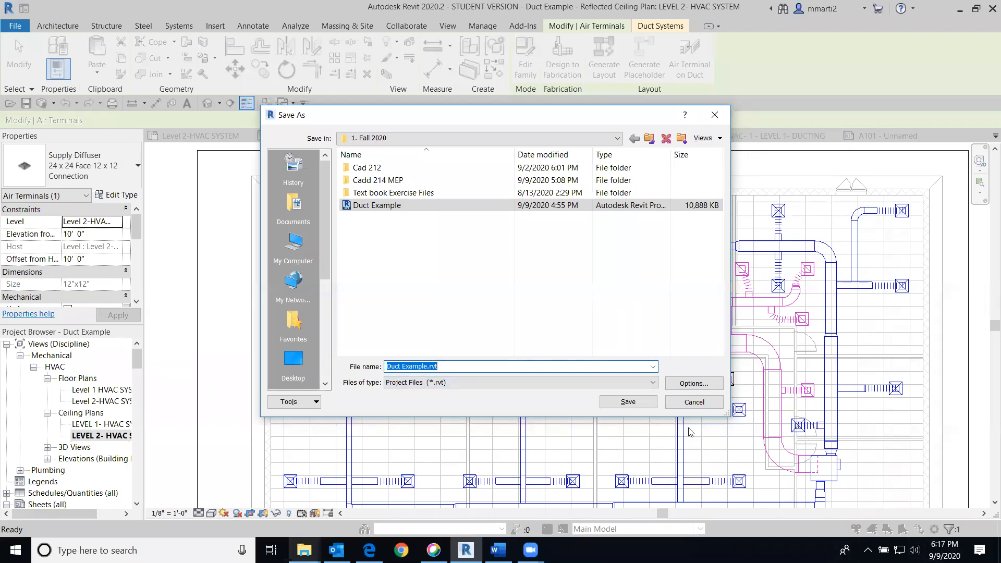
pyautogui.click(694, 402)
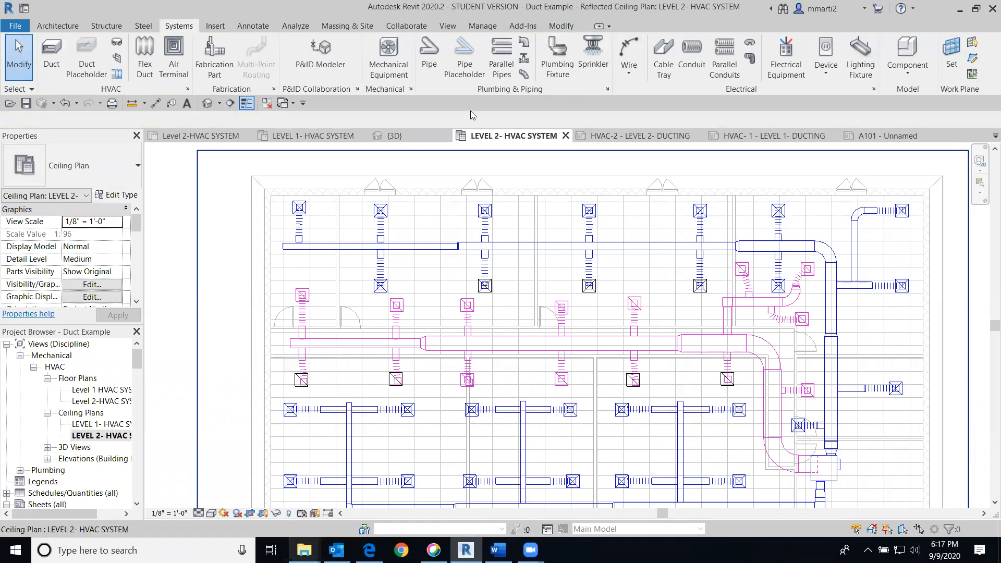
# Review the project's linked Revit models and the file browser for adding a link, without adding or changing any link
pyautogui.click(486, 28)
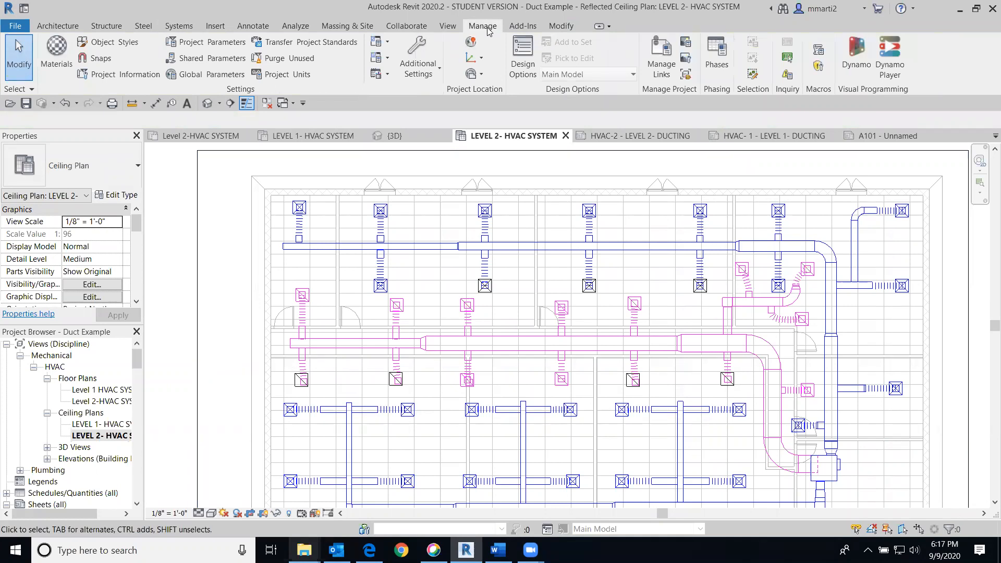
pyautogui.click(658, 66)
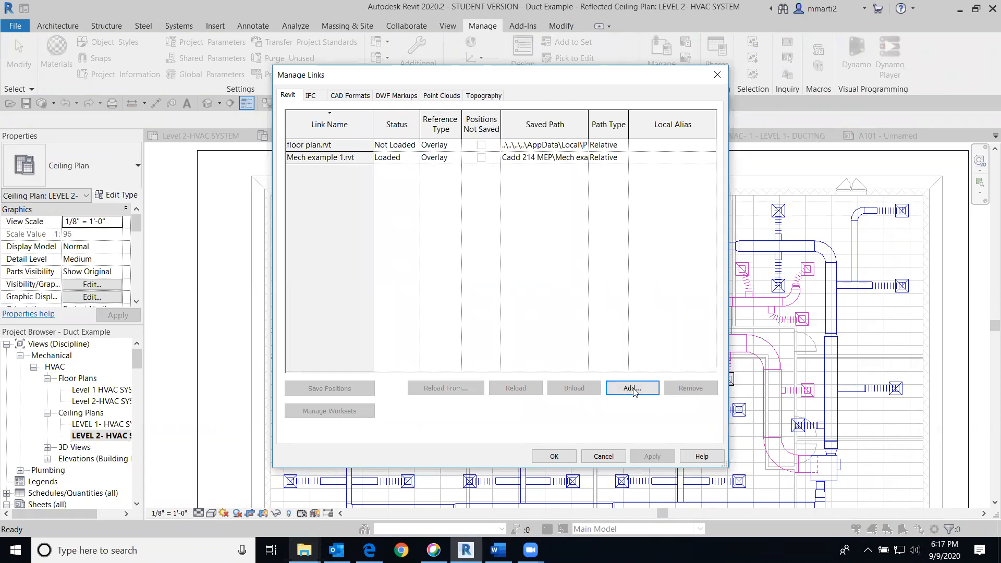
pyautogui.click(650, 389)
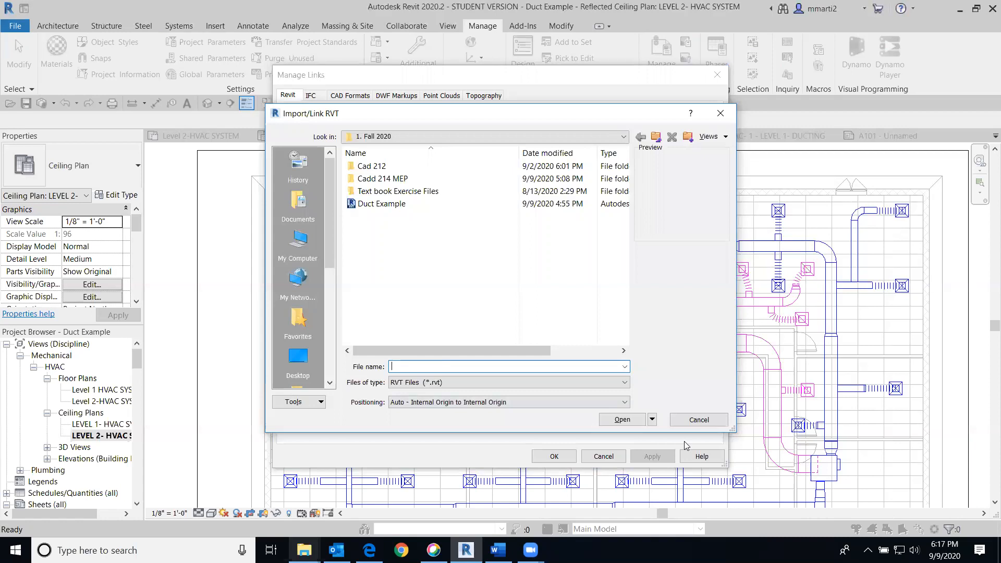
pyautogui.click(713, 420)
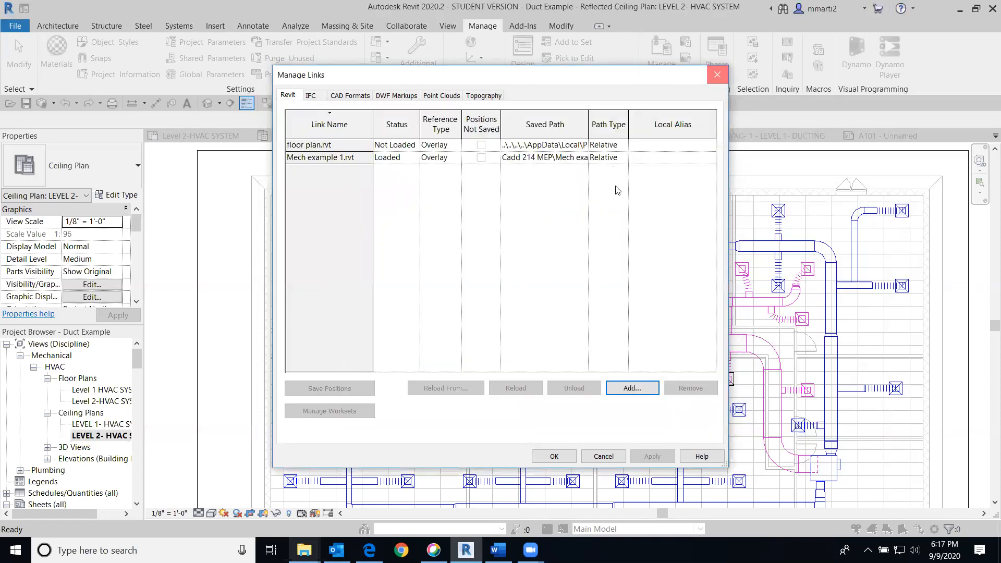
pyautogui.click(717, 75)
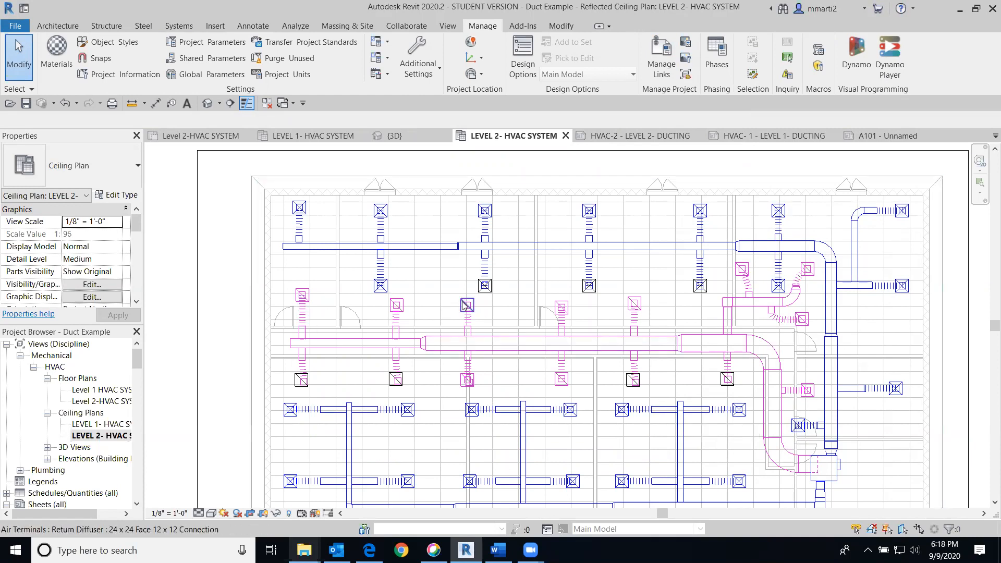
# Examine the supply and return diffusers and their flex ducts across the LEVEL 2- HVAC SYSTEM ceiling plan
pyautogui.moveTo(521, 308); pyautogui.dragTo(494, 234, button='middle')
pyautogui.scroll(4, 494, 234)
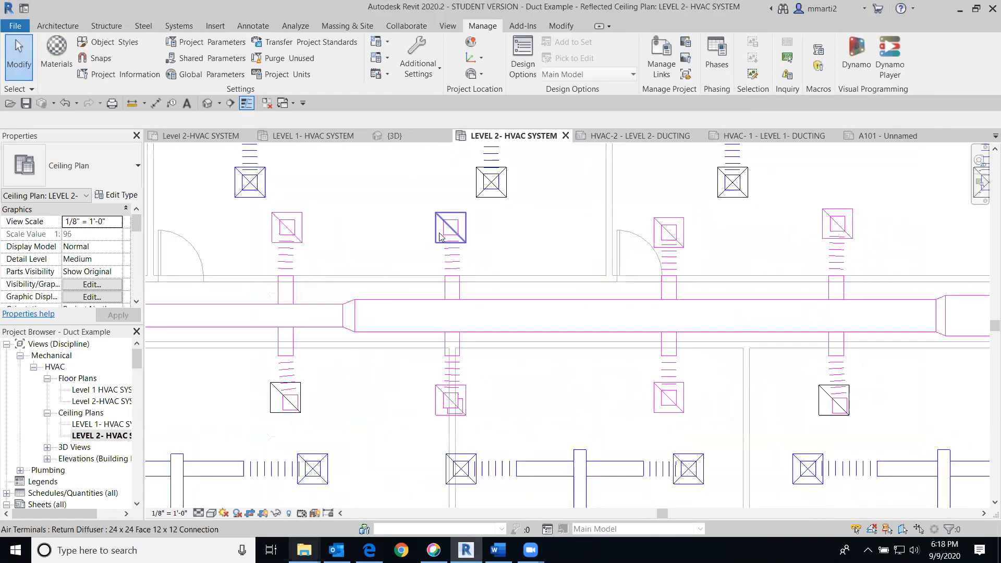
pyautogui.scroll(-2, 480, 250)
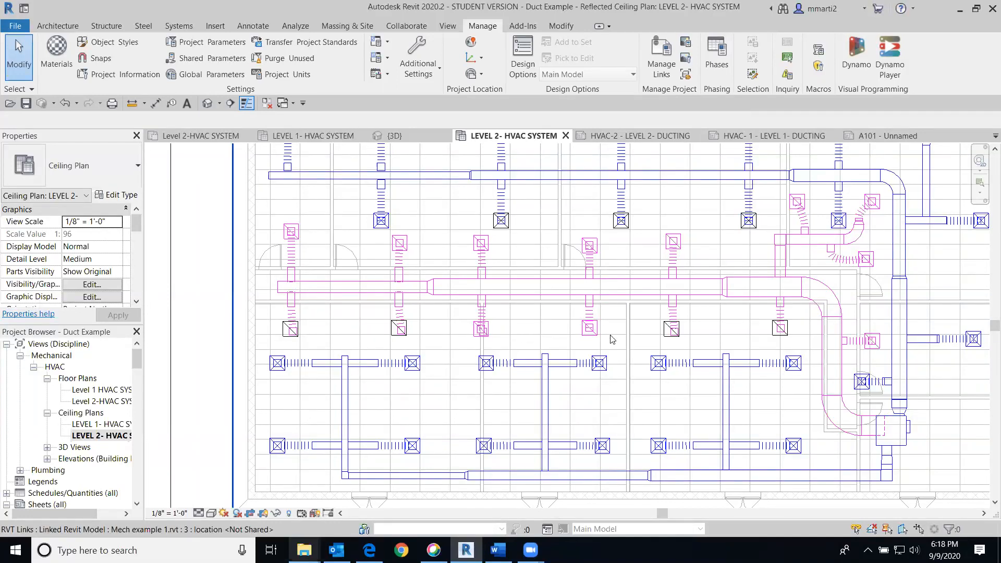
pyautogui.moveTo(590, 287); pyautogui.dragTo(545, 353, button='middle')
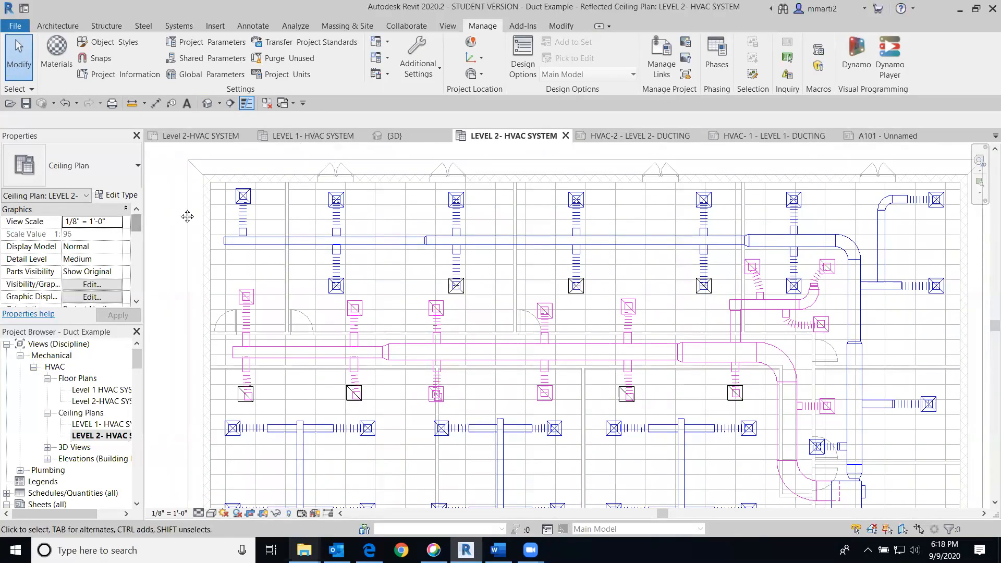
pyautogui.moveTo(190, 216); pyautogui.dragTo(214, 176, button='middle')
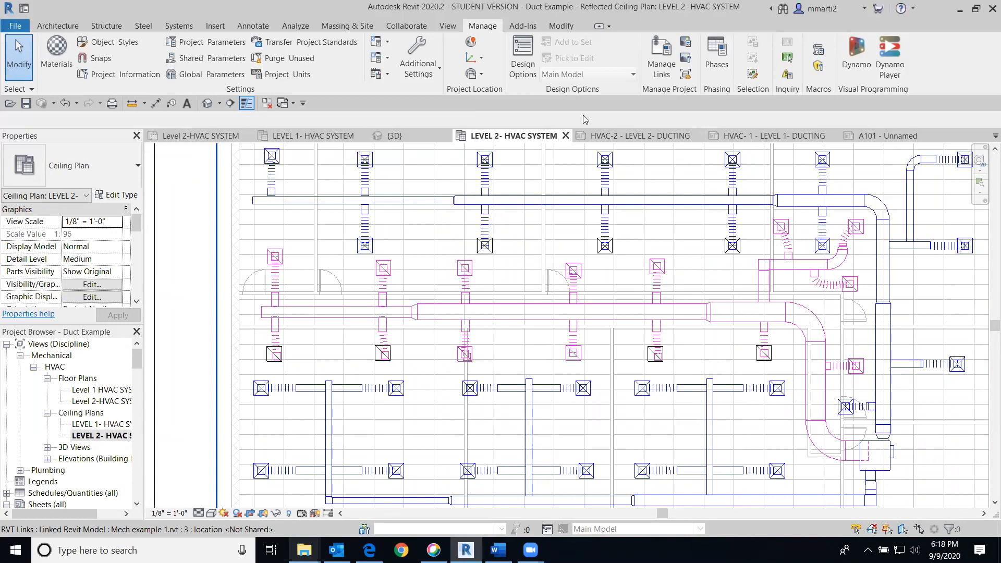
# Close the inactive views, switch to the EXAMPLE3 9-9 project without saving, and open its 1 - Ceiling Mech ceiling plan
pyautogui.click(265, 104)
pyautogui.click(184, 136)
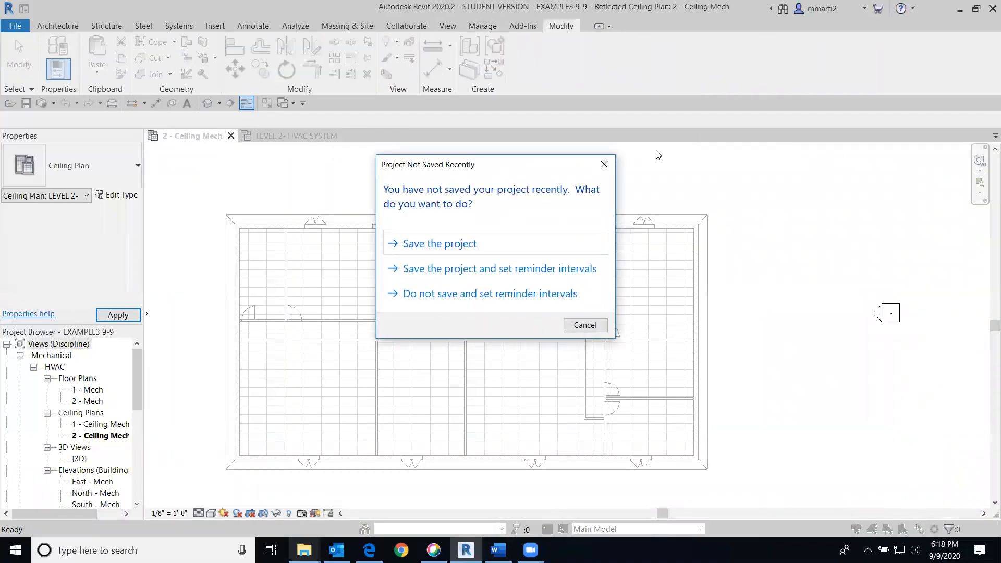
pyautogui.click(604, 164)
pyautogui.moveTo(510, 255); pyautogui.dragTo(495, 228, button='middle')
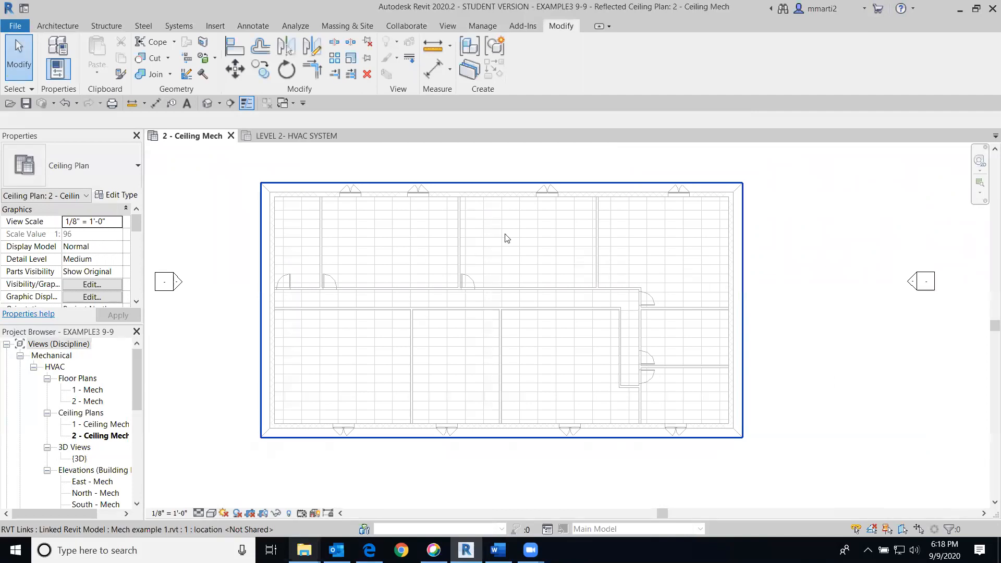
pyautogui.click(90, 427)
pyautogui.doubleClick(91, 426)
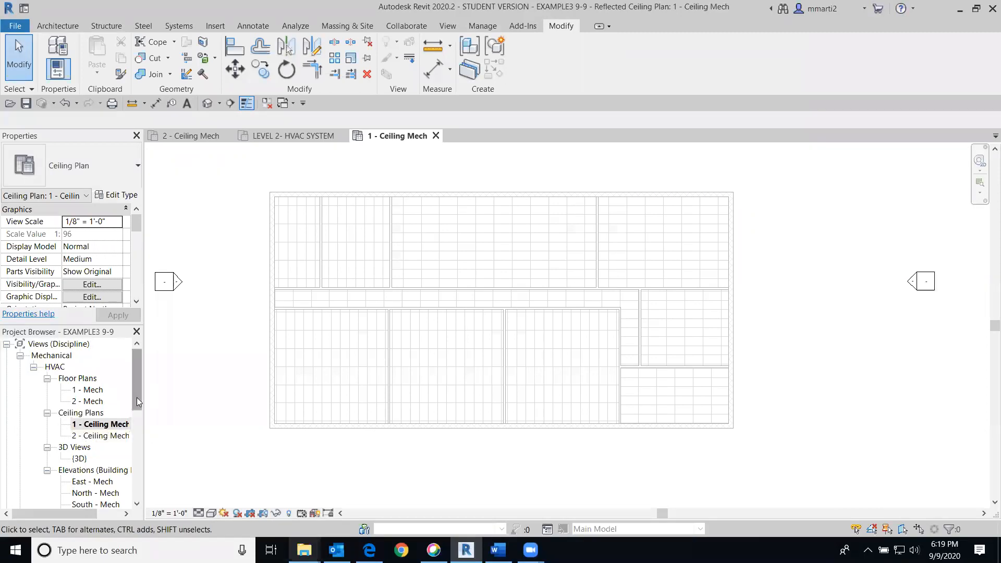
# Open the North - Mech elevation and examine how the linked building model lines up with Levels 1 and 2
pyautogui.moveTo(137, 397); pyautogui.dragTo(136, 419)
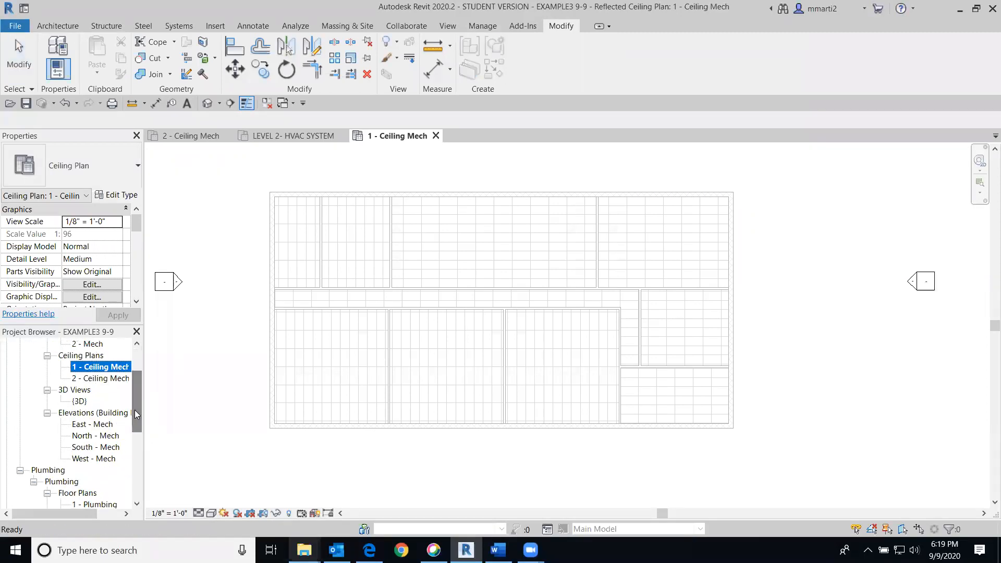
pyautogui.doubleClick(93, 435)
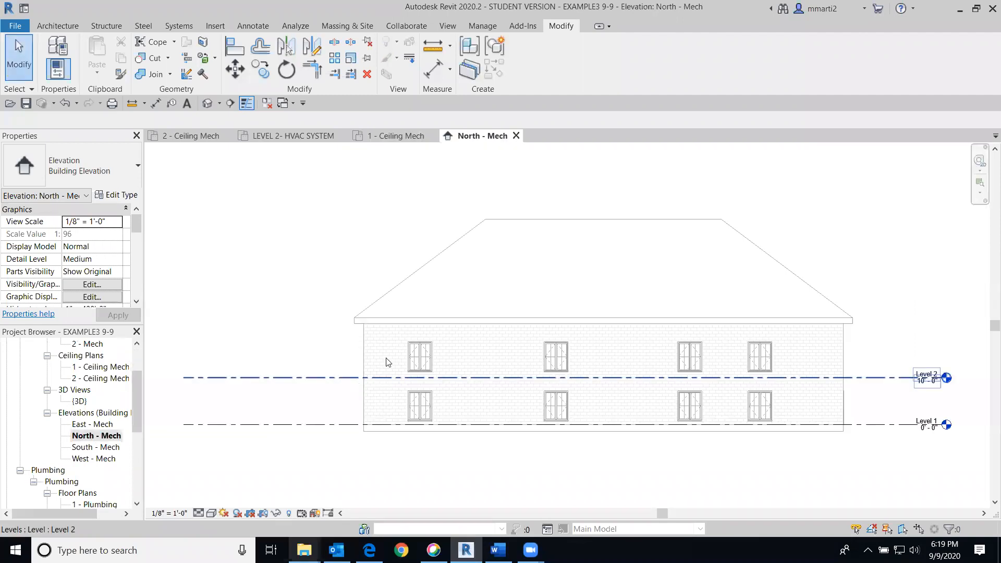
pyautogui.click(369, 397)
pyautogui.scroll(2, 519, 448)
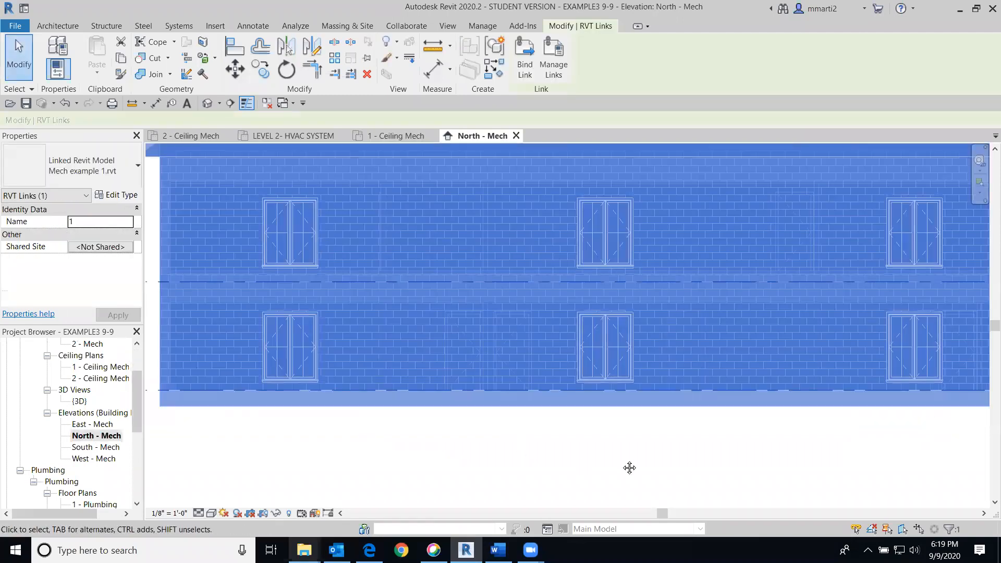
pyautogui.scroll(3, 641, 464)
pyautogui.scroll(-1, 571, 433)
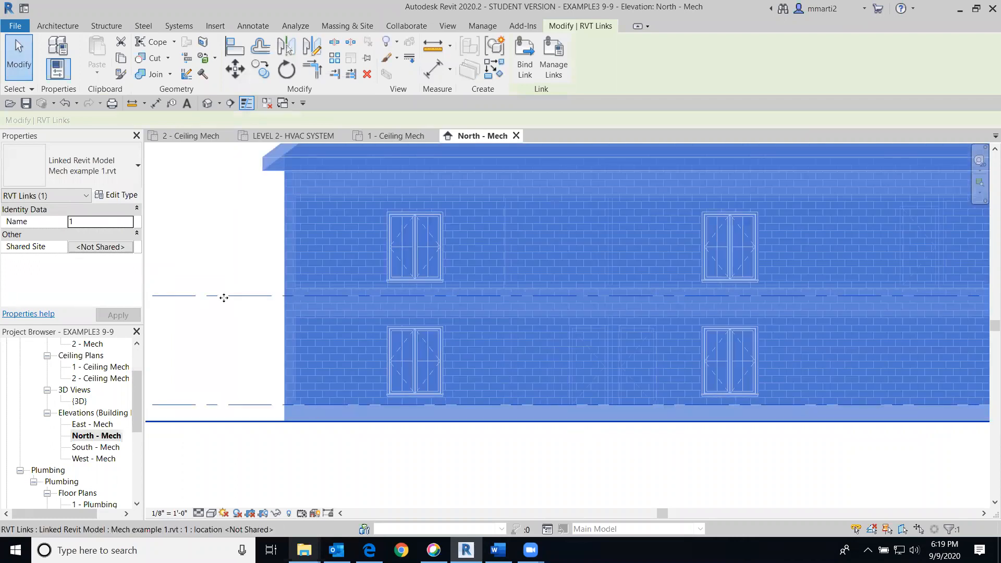
pyautogui.scroll(2, 273, 309)
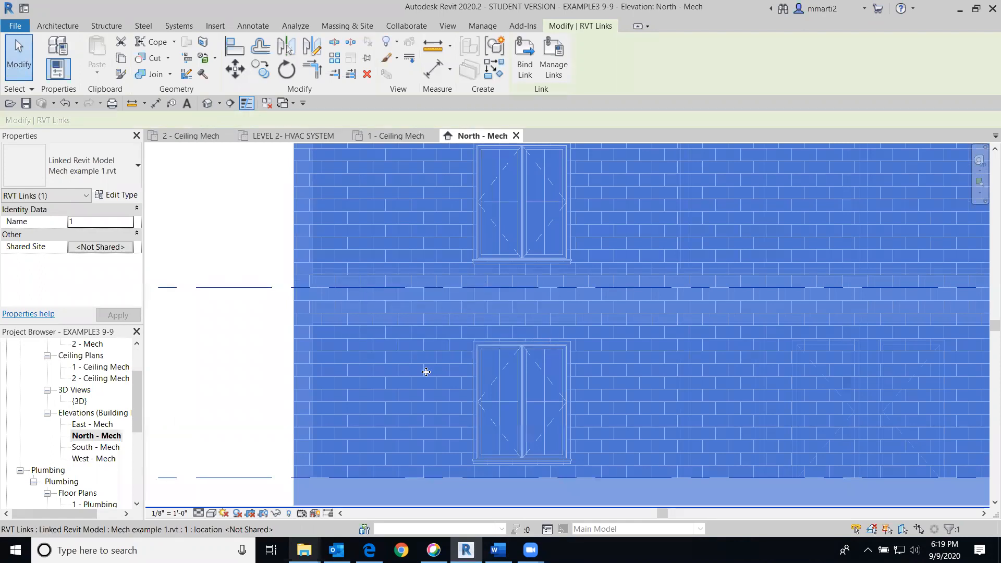
pyautogui.scroll(-2, 237, 398)
pyautogui.scroll(-1, 230, 405)
pyautogui.click(229, 404)
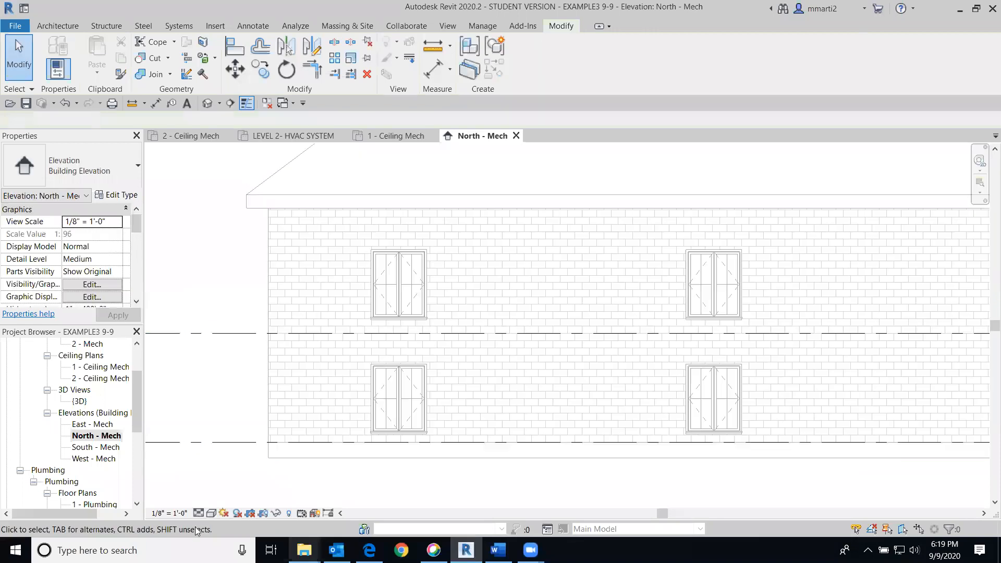
# Set the North - Mech elevation's visual style to Wireframe and inspect the linked building near the Level 2 line
pyautogui.click(211, 513)
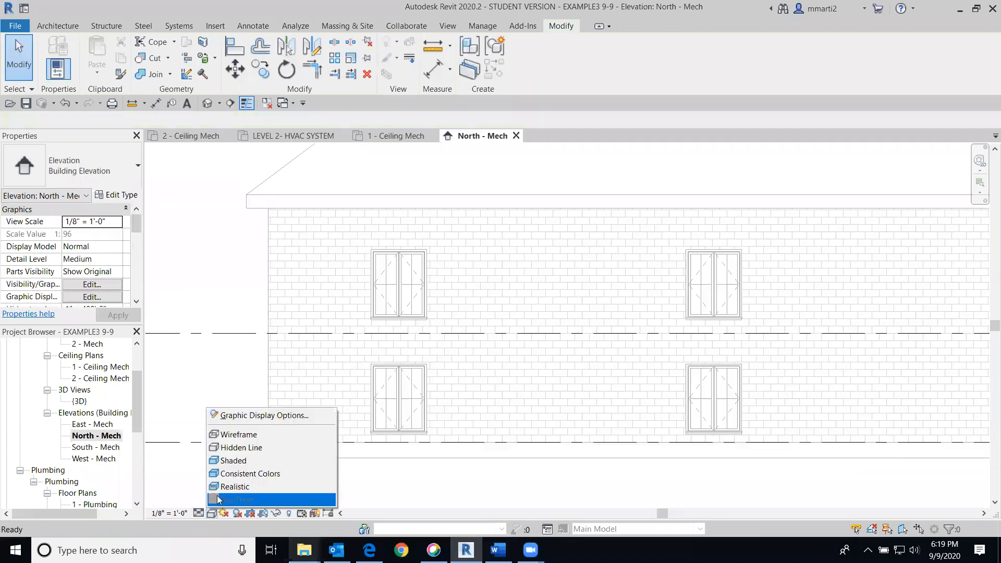
pyautogui.click(224, 435)
pyautogui.scroll(2, 234, 382)
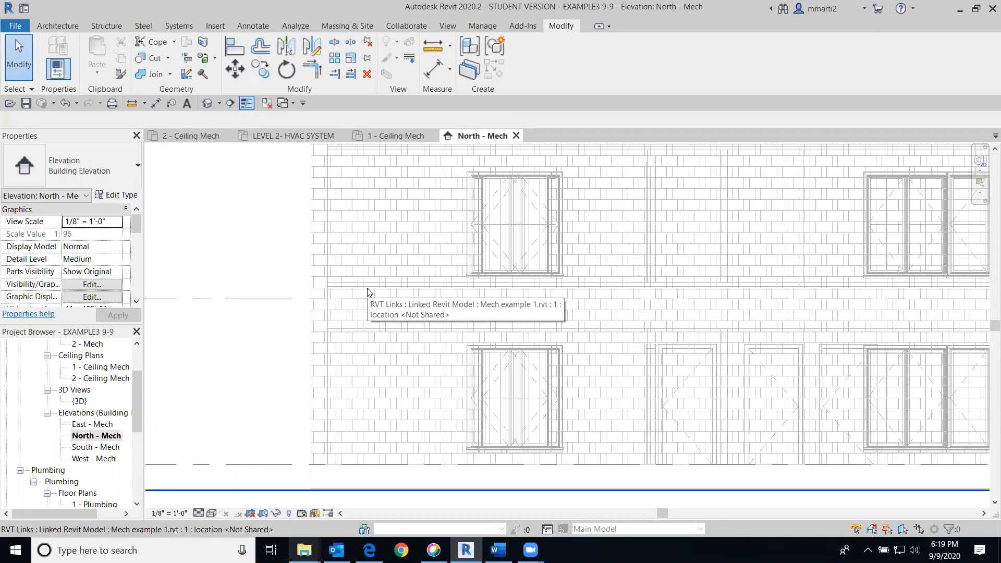
# Measure the vertical distance between the linked building's horizontal lines just below and above the Level 2 line at the wall's end
pyautogui.click(430, 53)
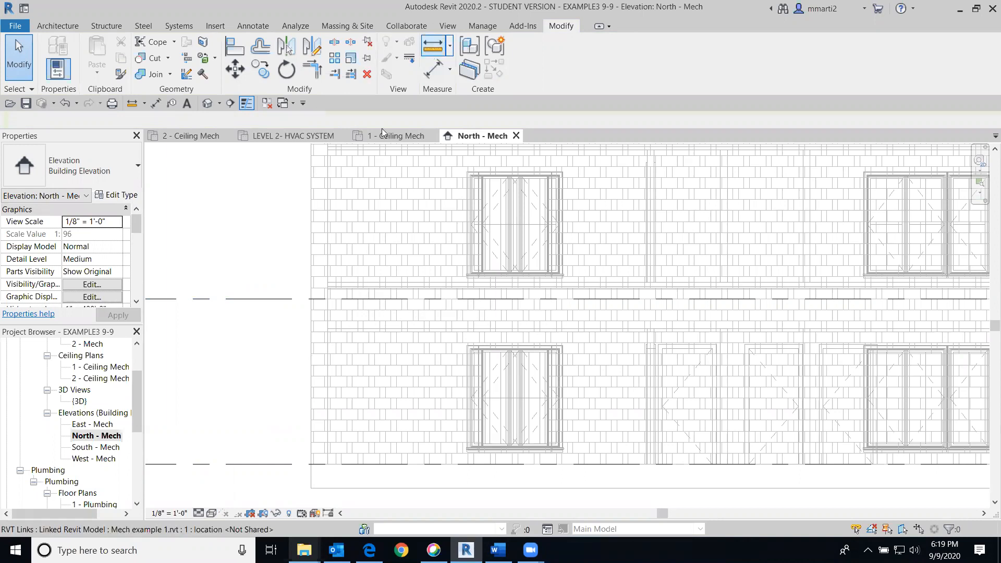
pyautogui.click(328, 329)
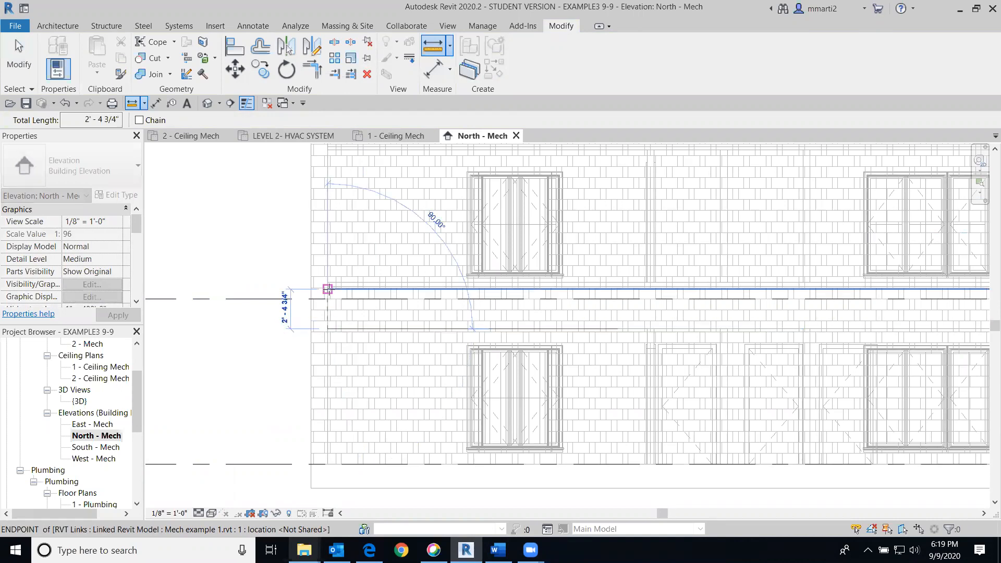
pyautogui.click(327, 289)
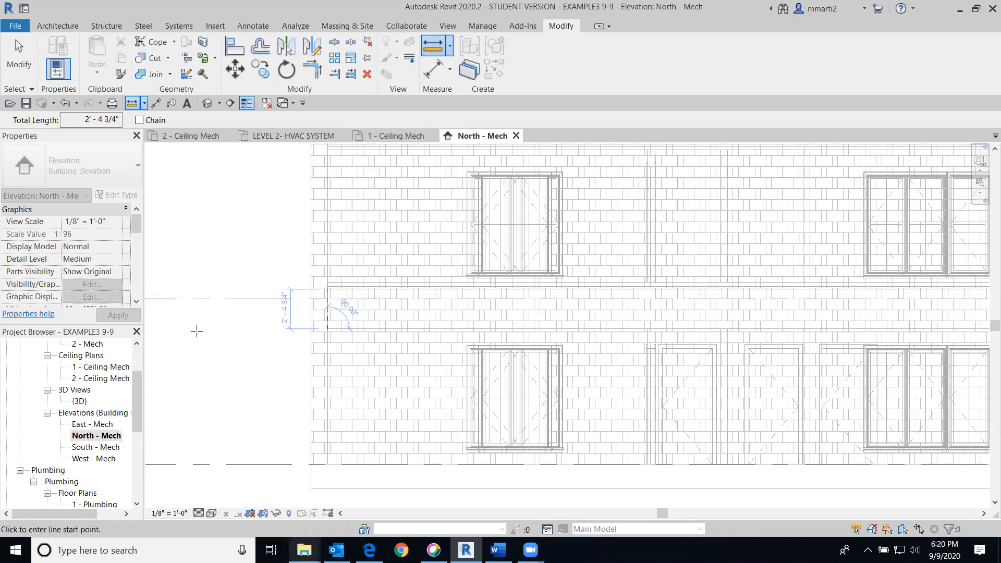
# Place a Size 5 - 16 inch Inlet parallel fan powered VAV unit in the small east room of the 1 - Ceiling Mech plan
pyautogui.doubleClick(99, 367)
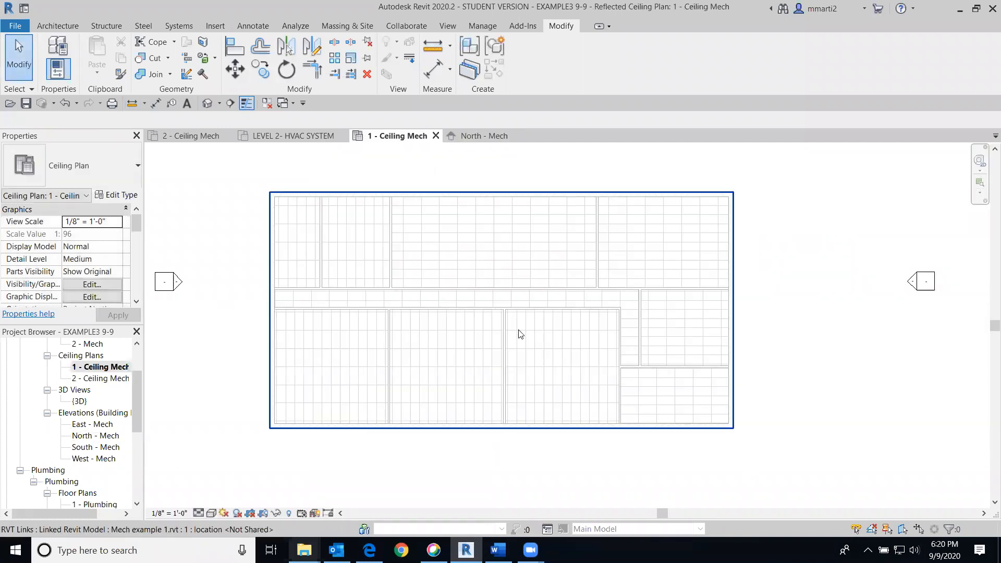
pyautogui.click(185, 27)
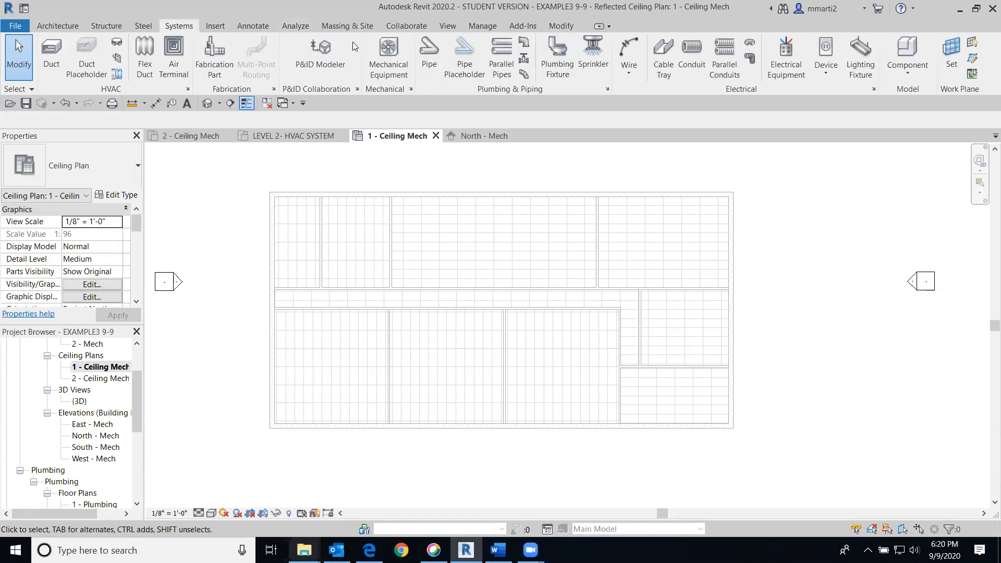
pyautogui.click(394, 47)
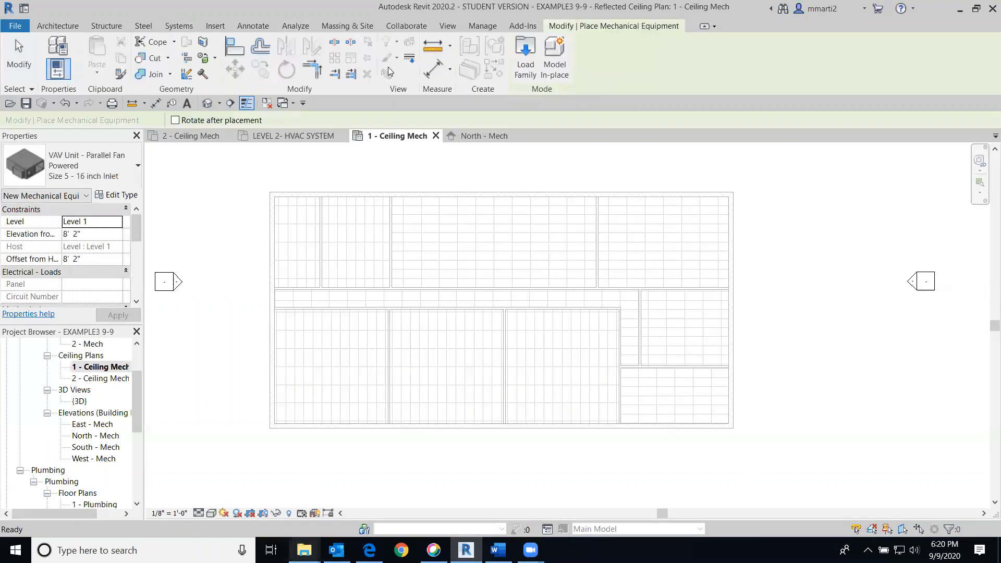
pyautogui.click(136, 179)
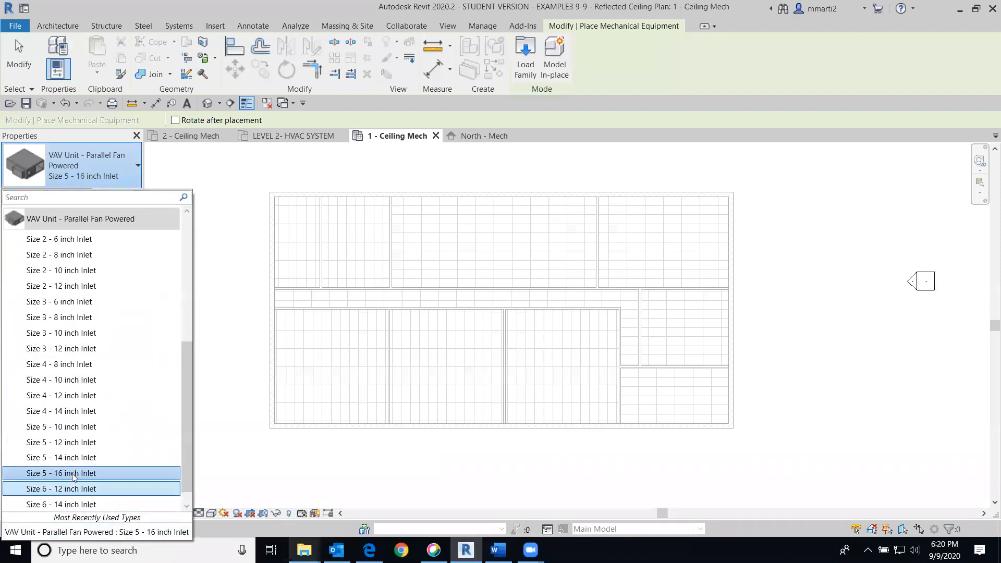
pyautogui.click(104, 474)
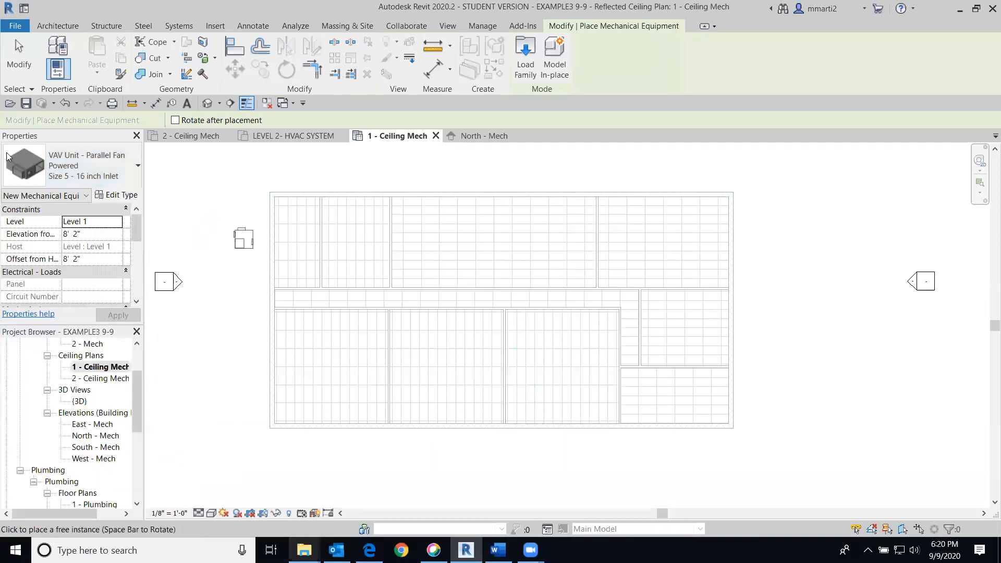
pyautogui.click(663, 328)
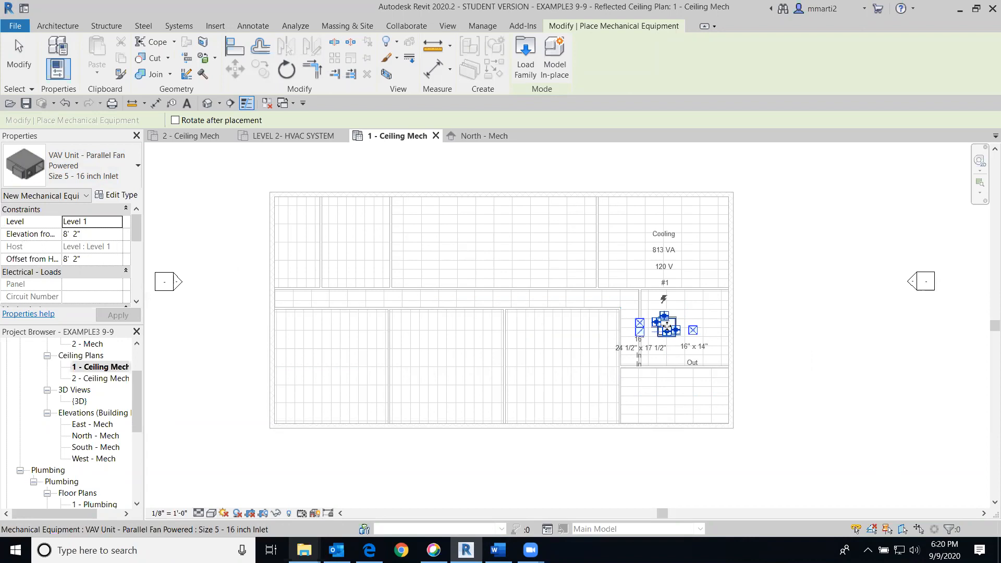
pyautogui.press('Escape')
pyautogui.press('Escape')
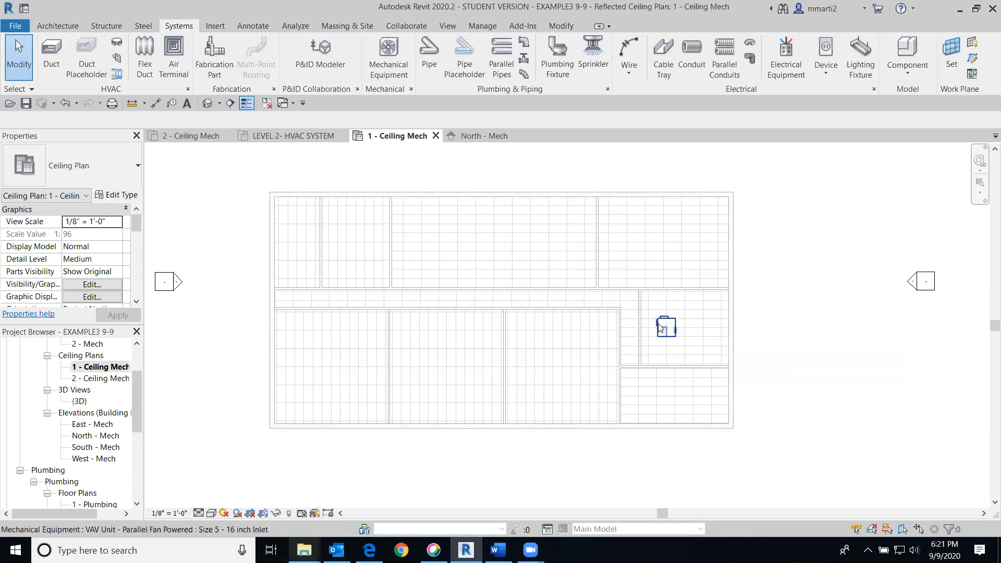
# Select the placed VAV unit and examine its inlet, outlet and power connectors and its position in the building
pyautogui.scroll(3, 791, 384)
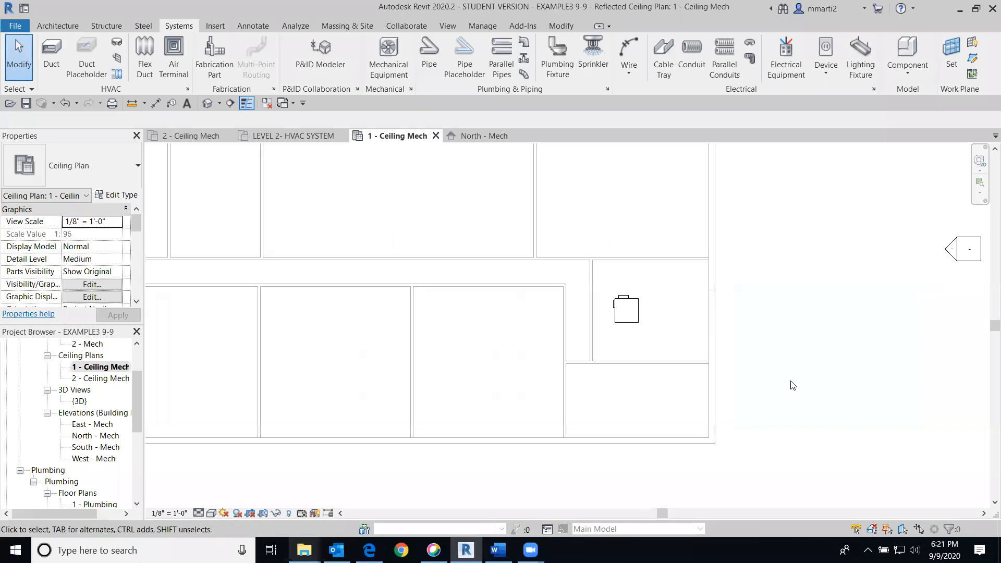
pyautogui.scroll(-2, 923, 441)
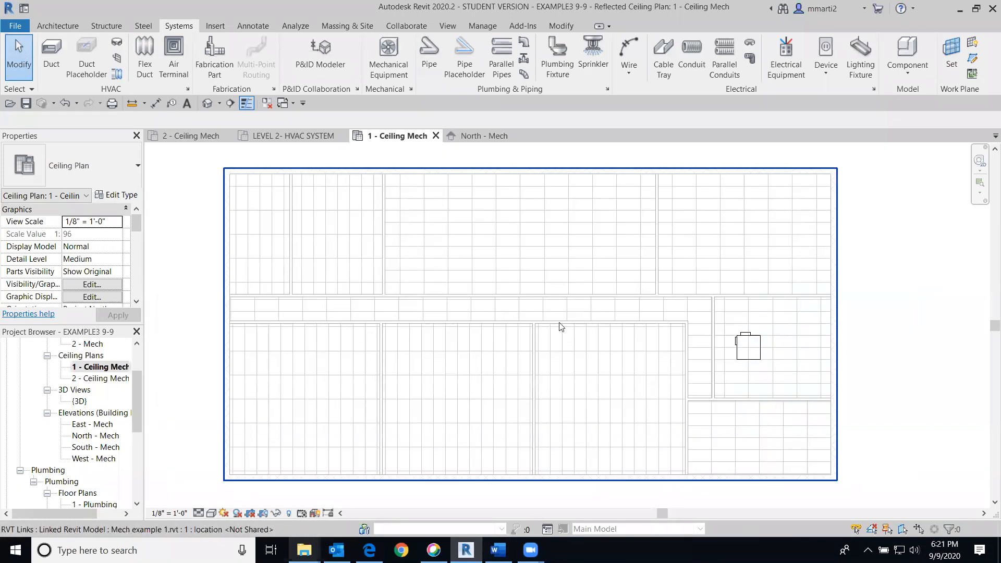
pyautogui.scroll(2, 719, 381)
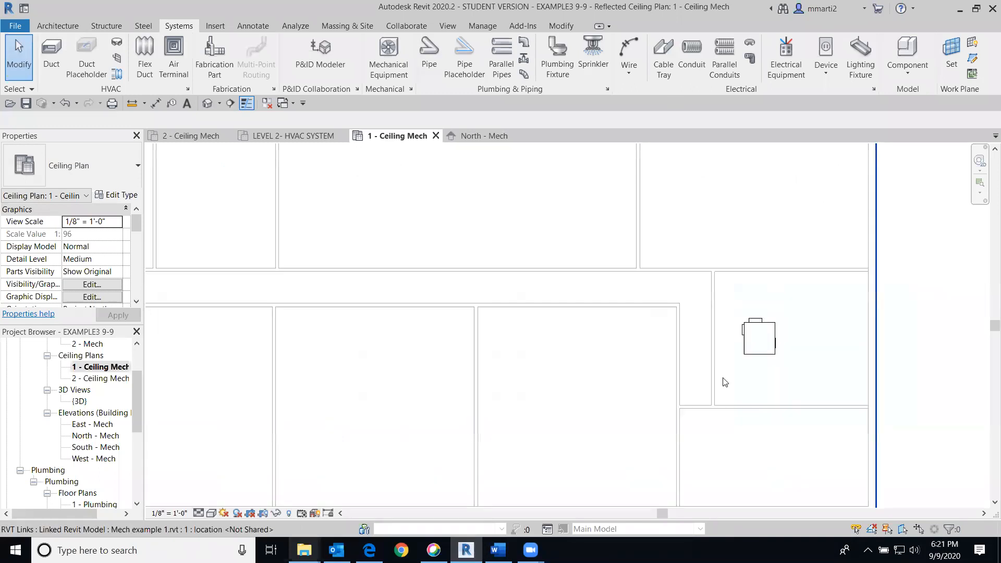
pyautogui.moveTo(636, 334); pyautogui.dragTo(556, 286, button='middle')
pyautogui.scroll(-1, 559, 286)
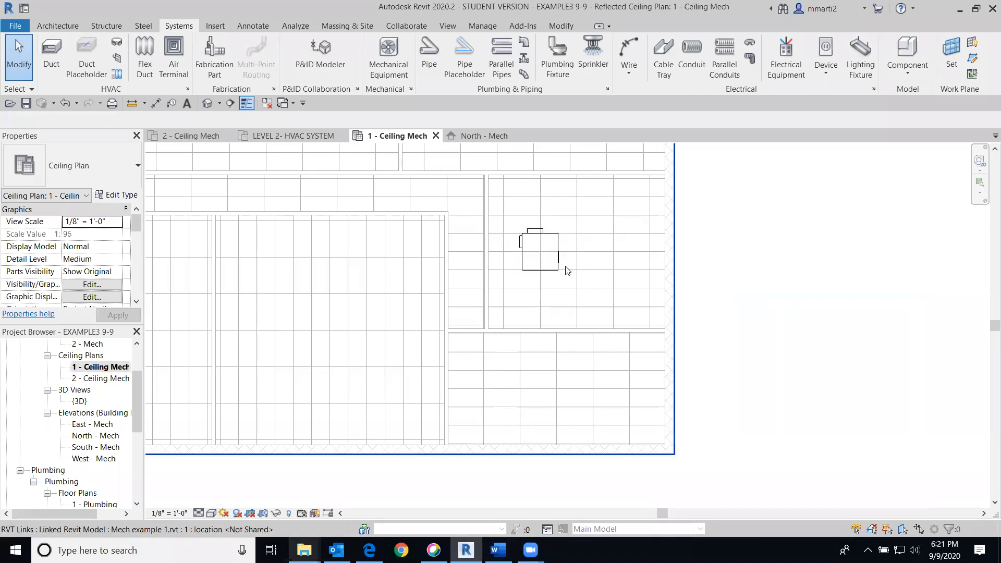
pyautogui.click(549, 270)
pyautogui.scroll(4, 511, 258)
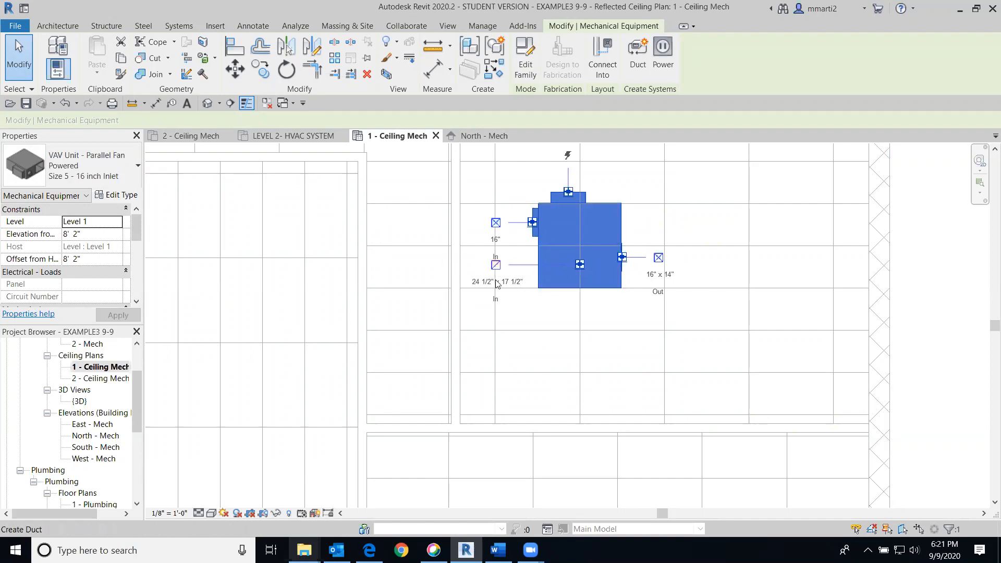
pyautogui.scroll(-5, 597, 307)
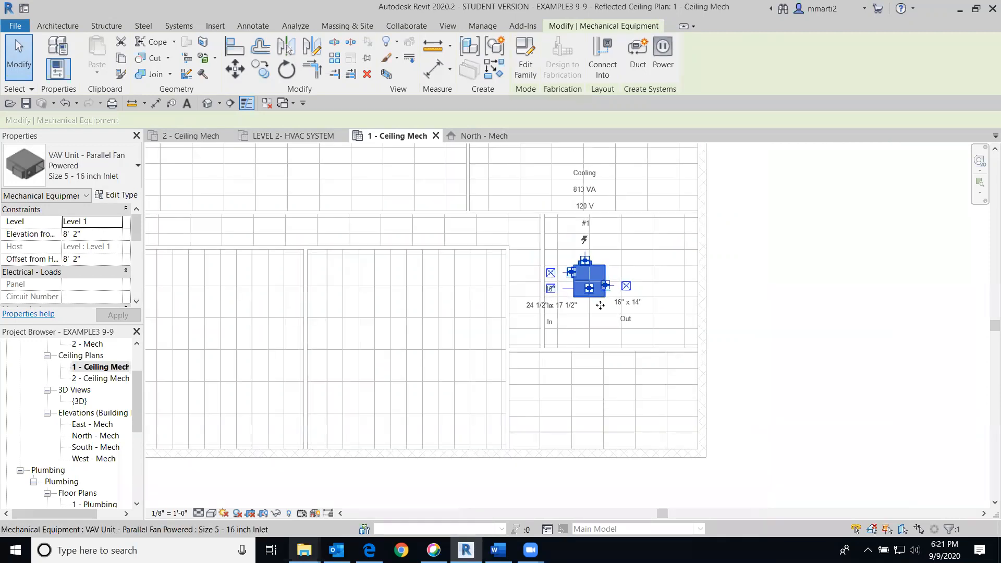
pyautogui.moveTo(617, 315); pyautogui.dragTo(686, 335, button='middle')
pyautogui.scroll(-1, 654, 323)
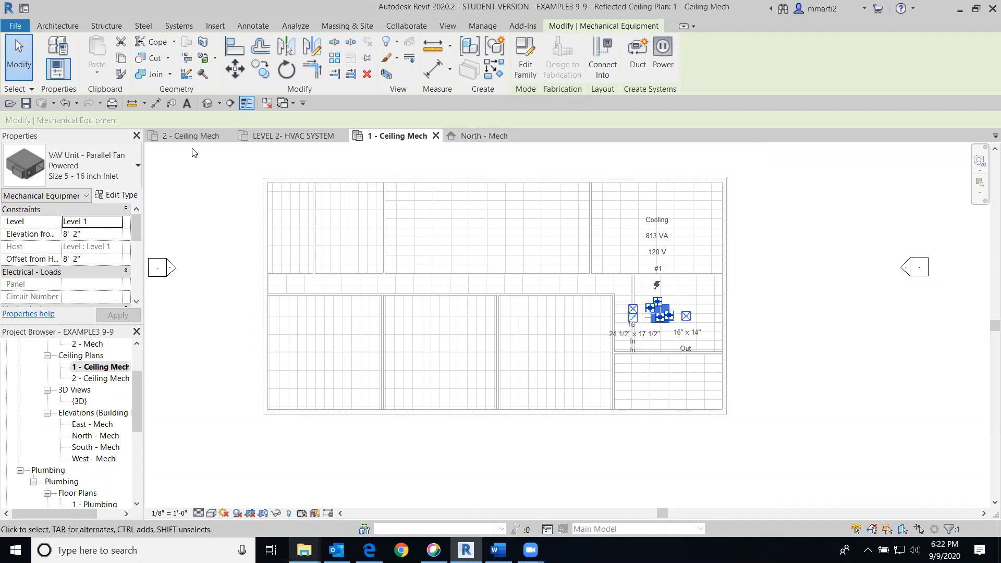
# Examine the mechanical unit's orientation and duct runs in the LEVEL 2- HVAC SYSTEM plan and return to 1 - Ceiling Mech
pyautogui.click(276, 135)
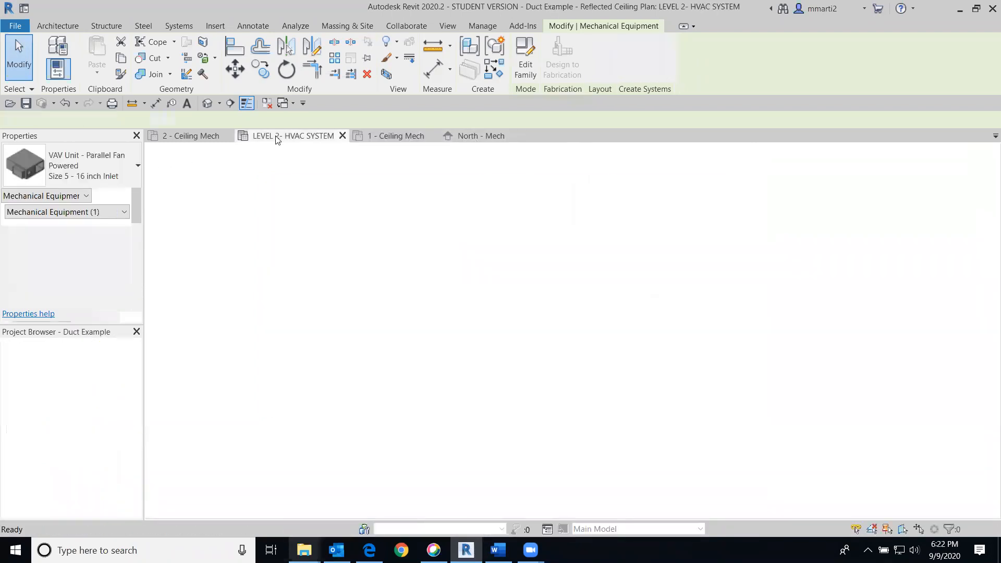
pyautogui.scroll(-3, 879, 449)
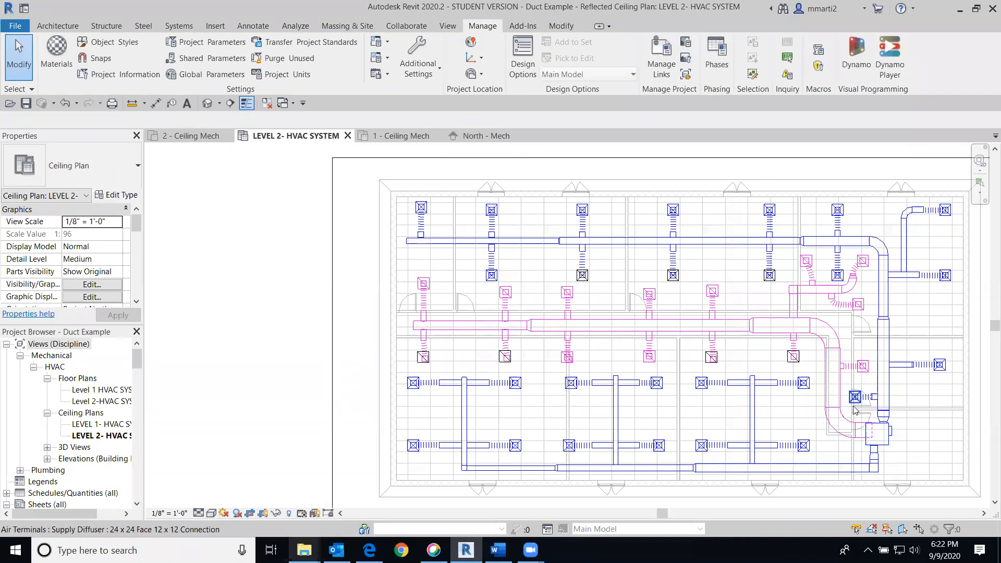
pyautogui.click(394, 135)
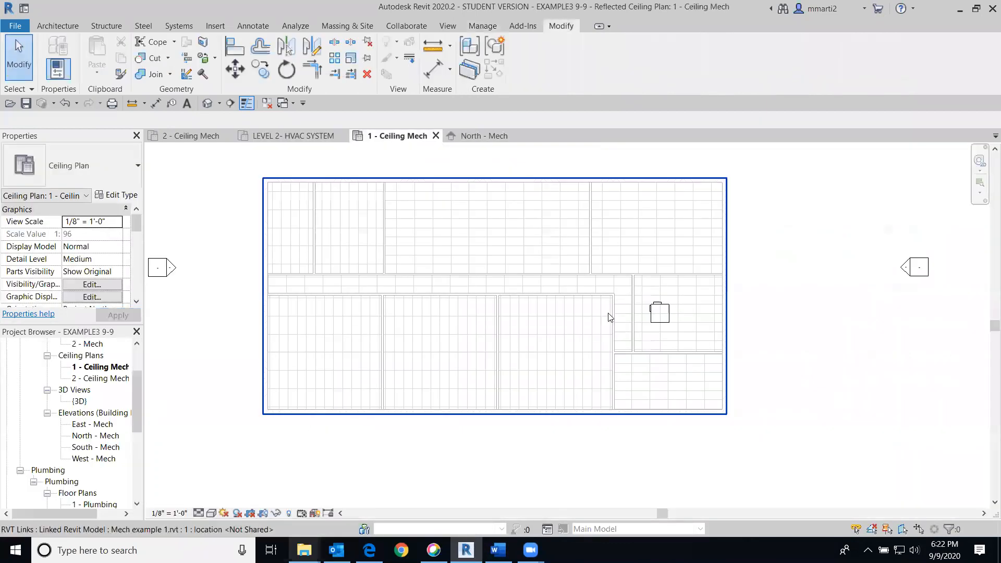
# Rotate the VAV unit 90° clockwise about its center so its air inlets face north and its outlet faces south
pyautogui.scroll(2, 667, 312)
pyautogui.moveTo(639, 330); pyautogui.dragTo(584, 353, button='middle')
pyautogui.scroll(1, 584, 353)
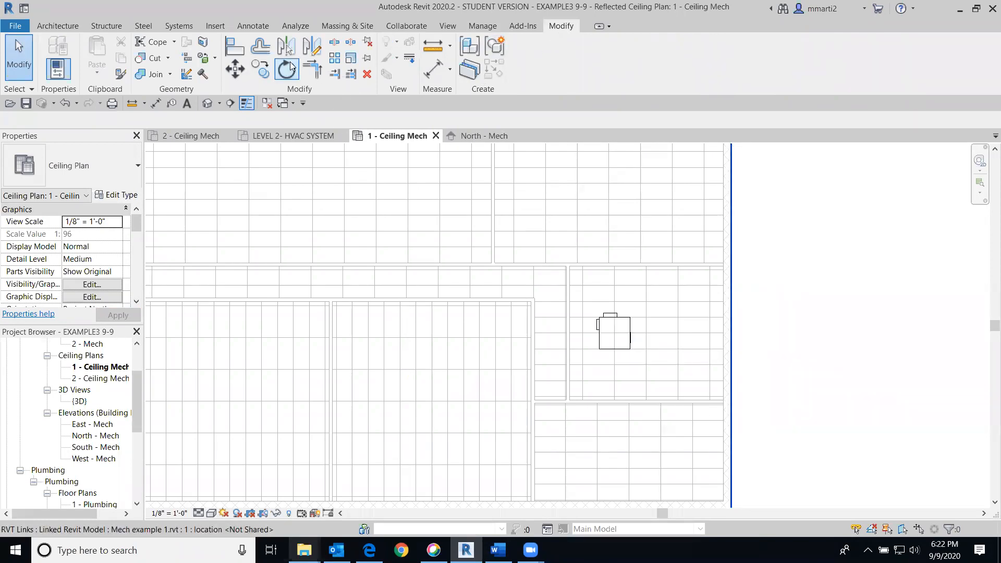
pyautogui.click(291, 67)
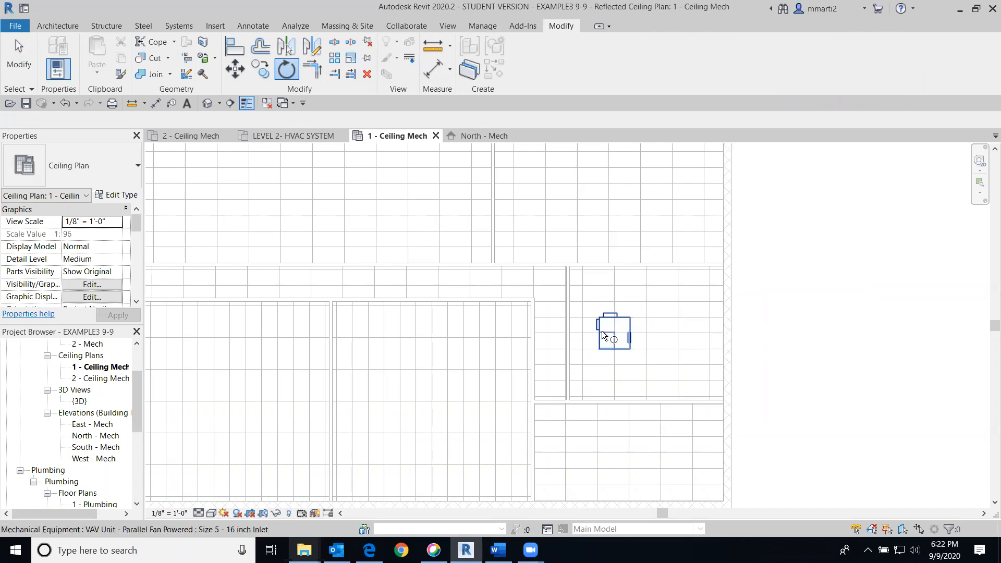
pyautogui.click(601, 331)
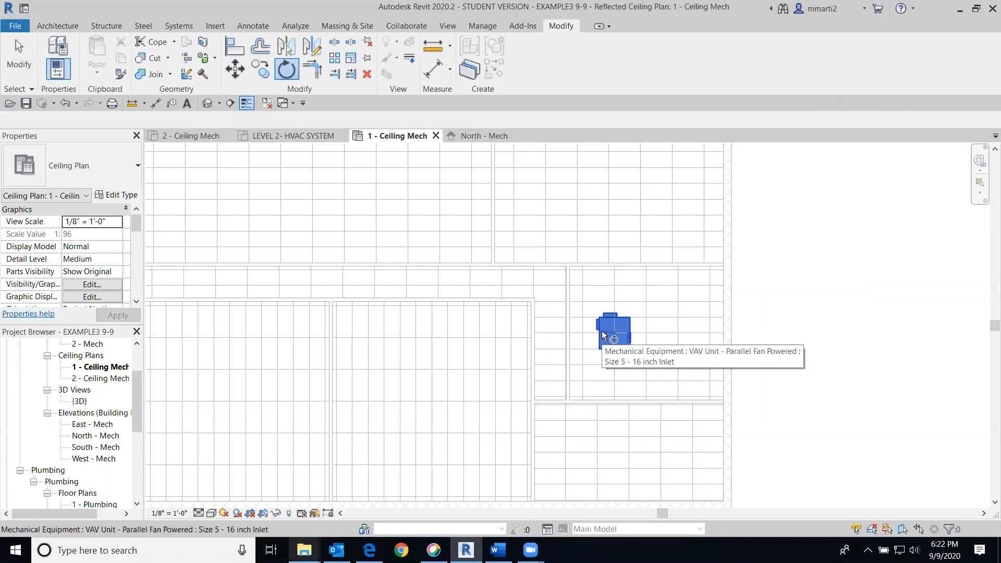
pyautogui.rightClick(603, 332)
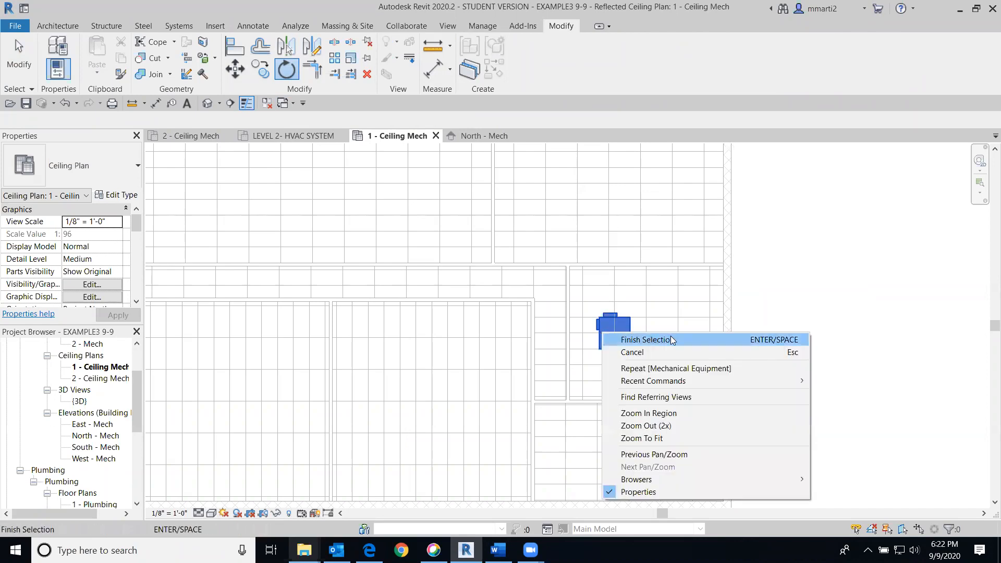
pyautogui.click(670, 338)
pyautogui.moveTo(894, 371); pyautogui.dragTo(804, 308, button='middle')
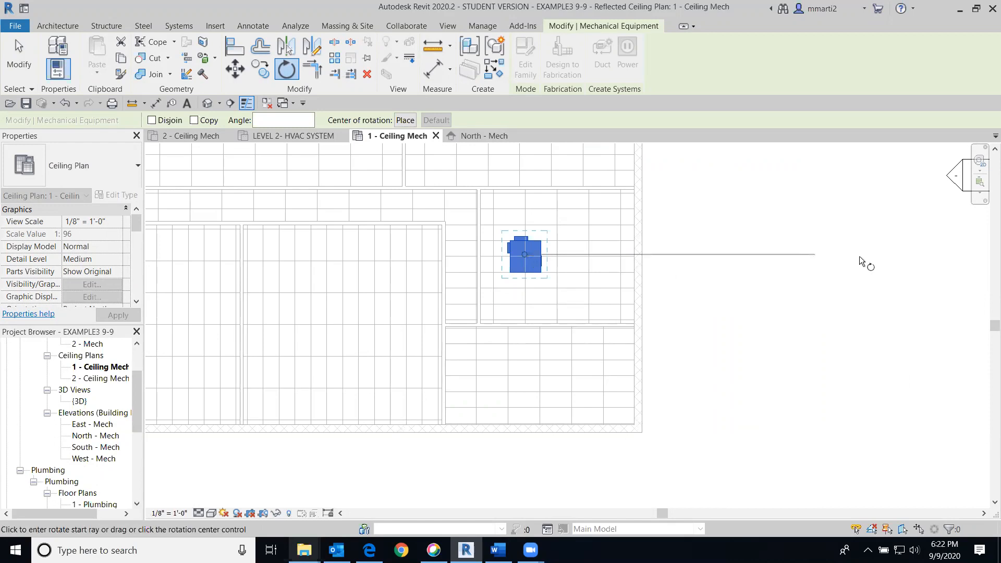
pyautogui.click(860, 262)
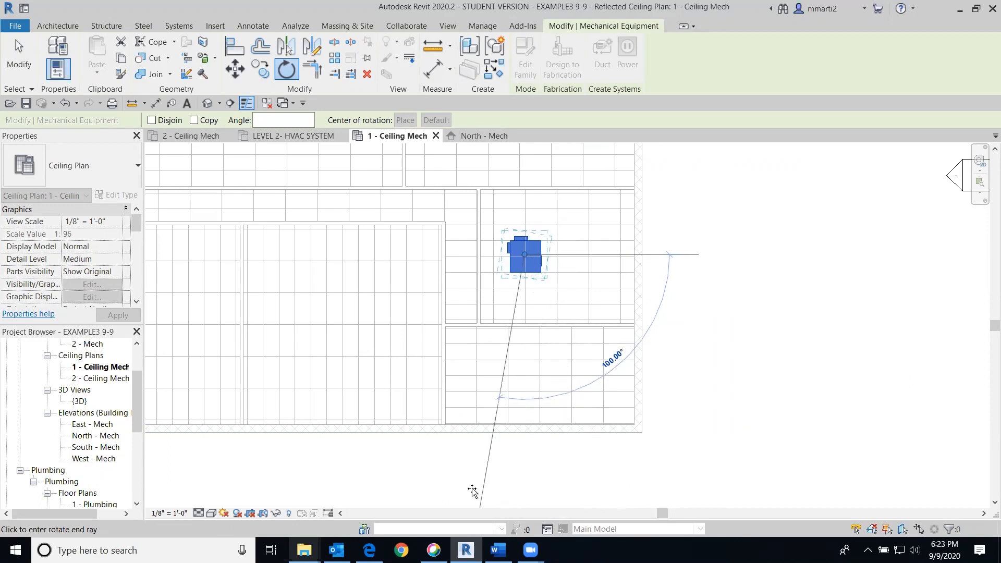
pyautogui.click(532, 488)
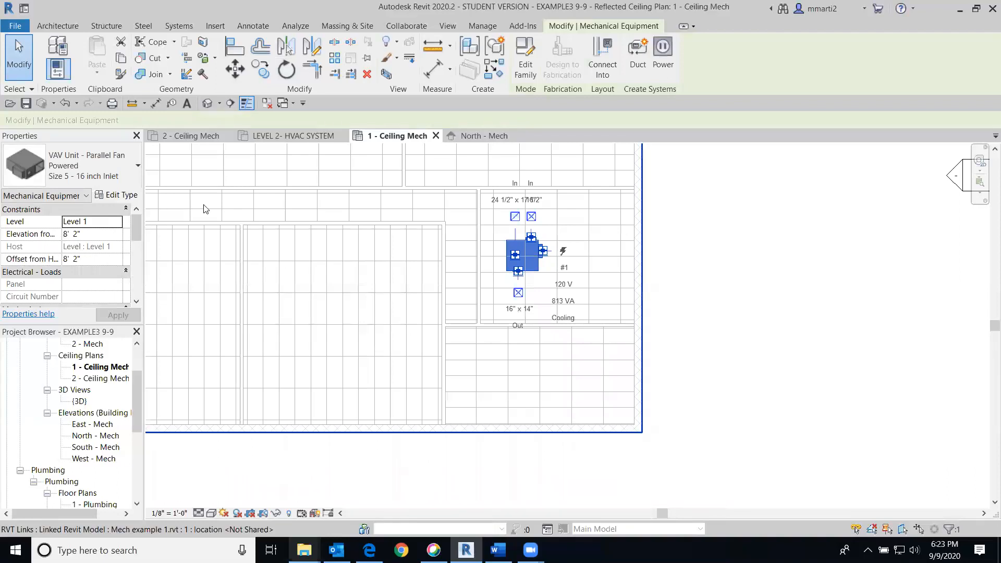
pyautogui.click(801, 285)
pyautogui.moveTo(769, 290); pyautogui.dragTo(596, 370, button='middle')
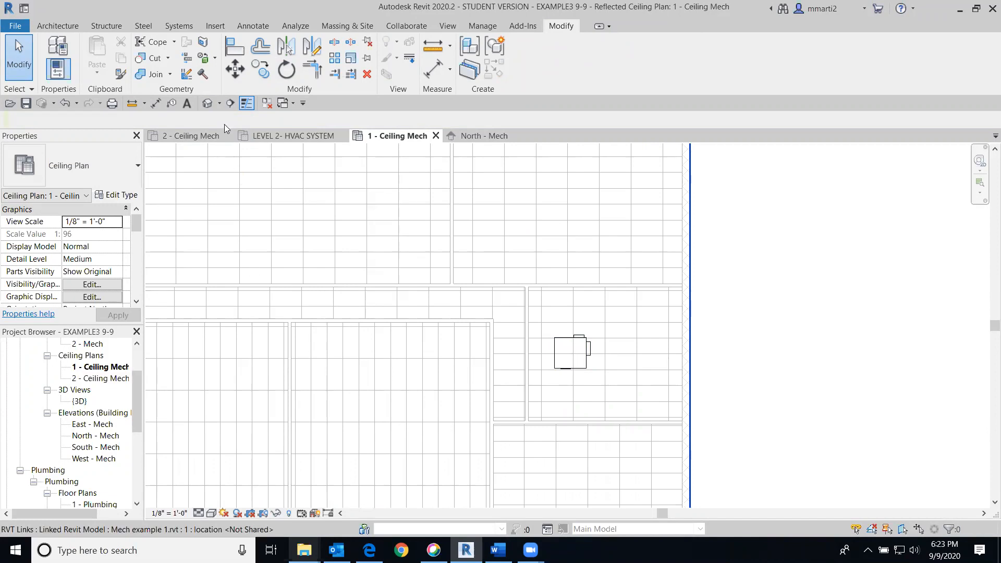
# Compare the rotated VAV unit in 1 - Ceiling Mech with the unit and ductwork in the LEVEL 2- HVAC SYSTEM plan
pyautogui.click(290, 136)
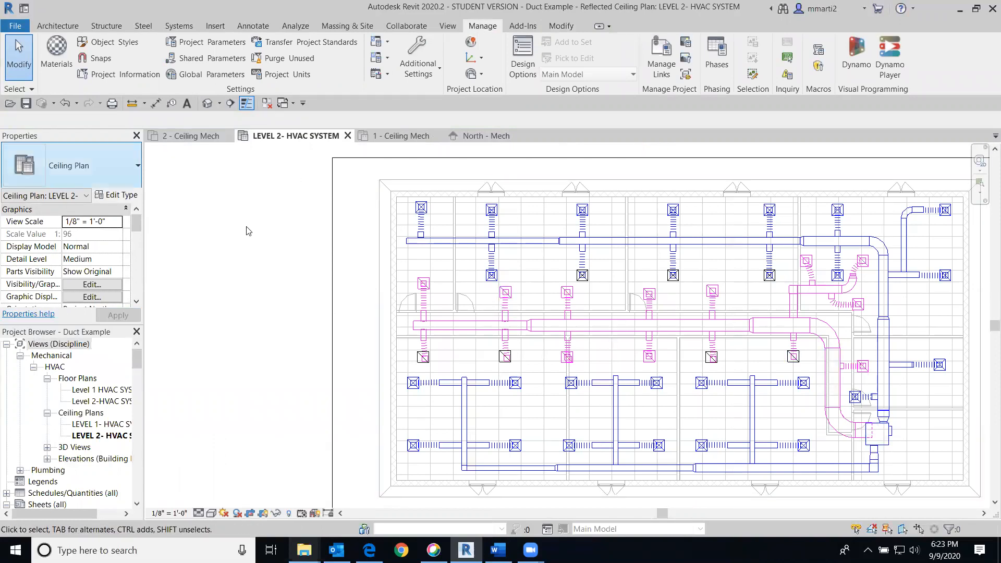
pyautogui.click(401, 135)
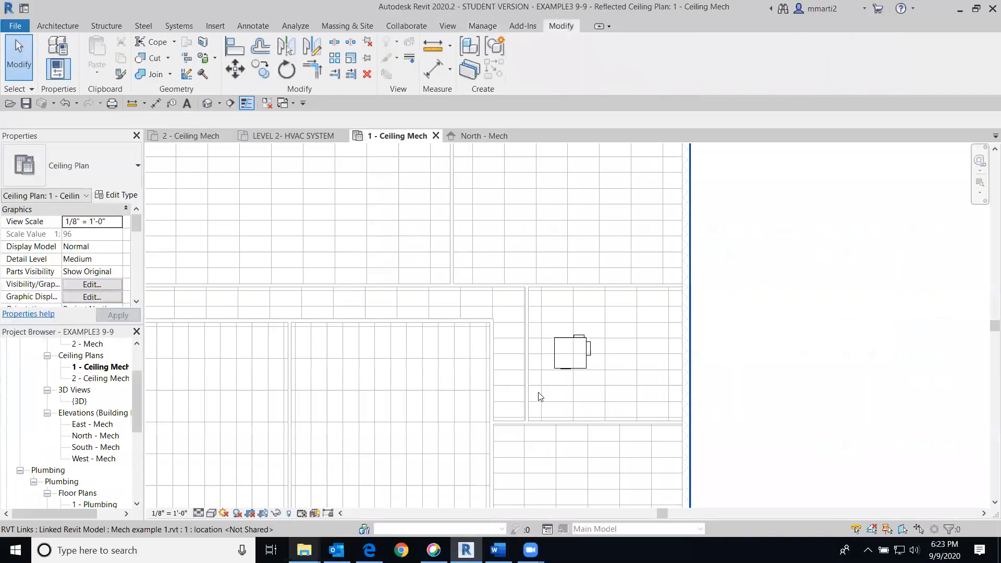
pyautogui.scroll(-2, 540, 396)
# Start a duct from the VAV unit's round north inlet, using the rectangular duct type Radius Elbows / Tees
pyautogui.scroll(5, 677, 305)
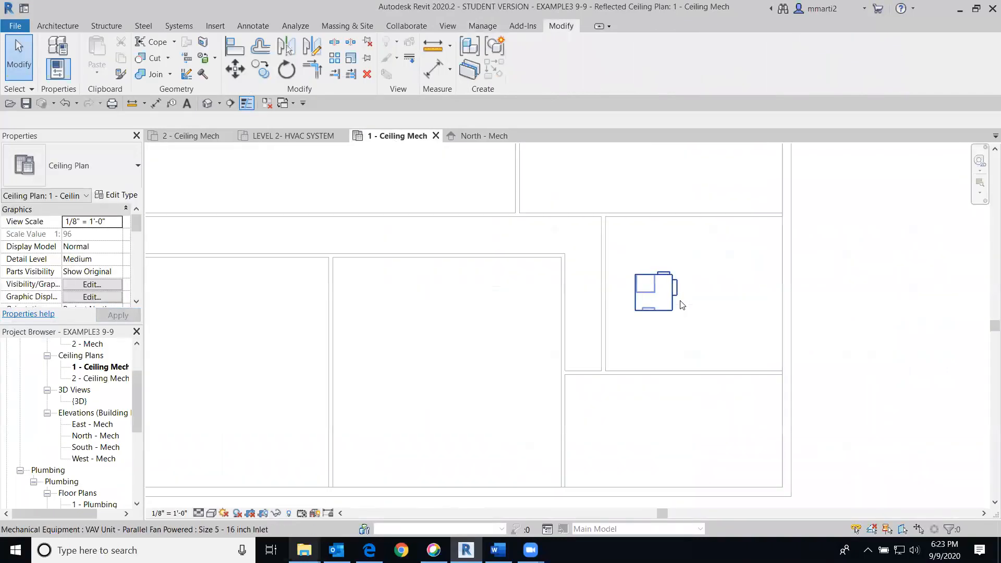
pyautogui.scroll(2, 585, 380)
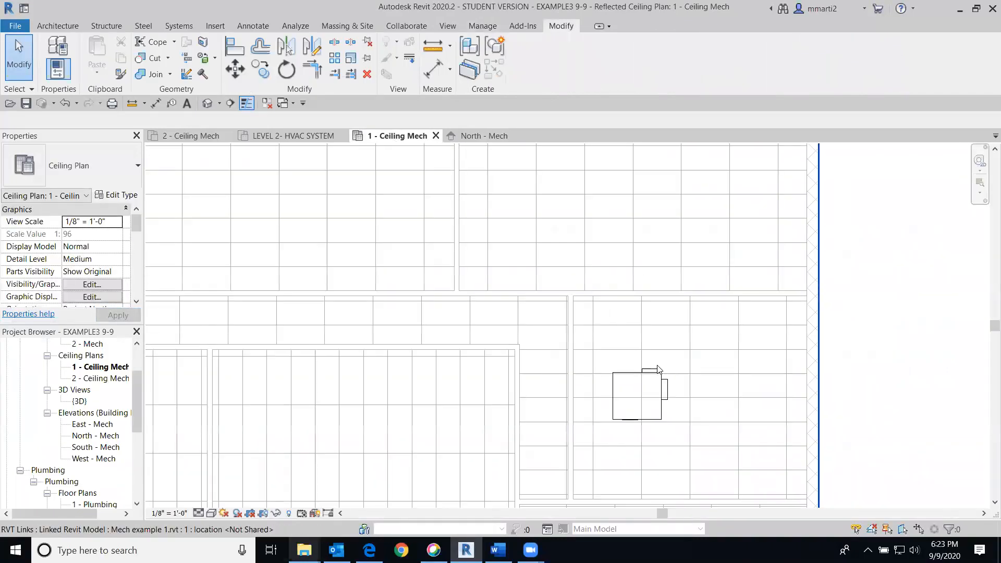
pyautogui.click(664, 397)
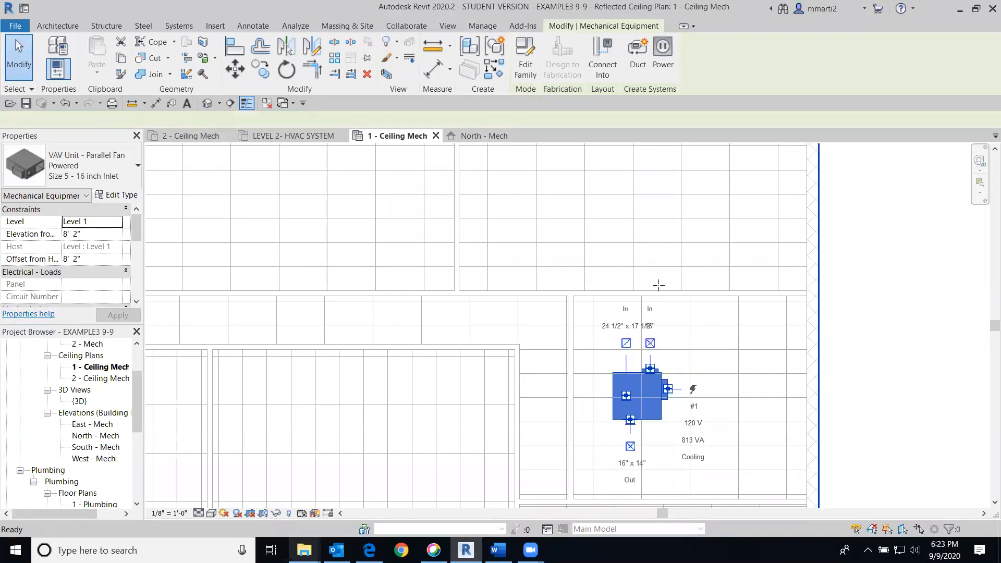
pyautogui.click(650, 344)
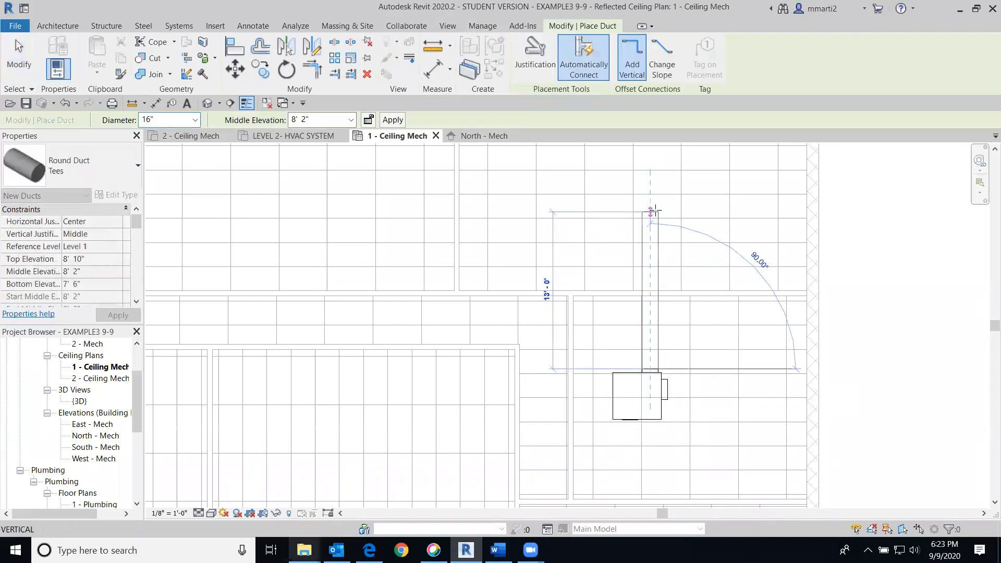
pyautogui.click(137, 182)
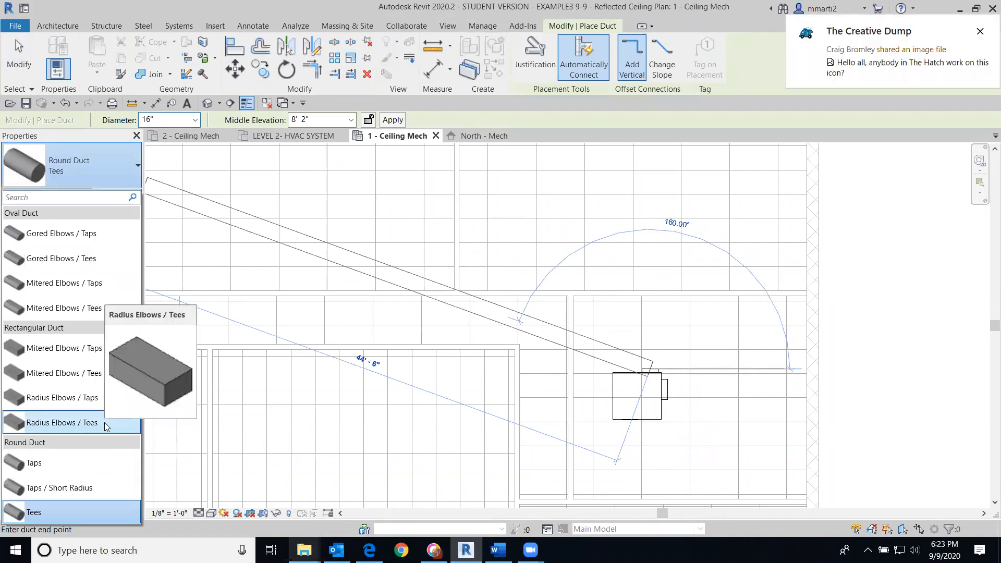
pyautogui.click(105, 421)
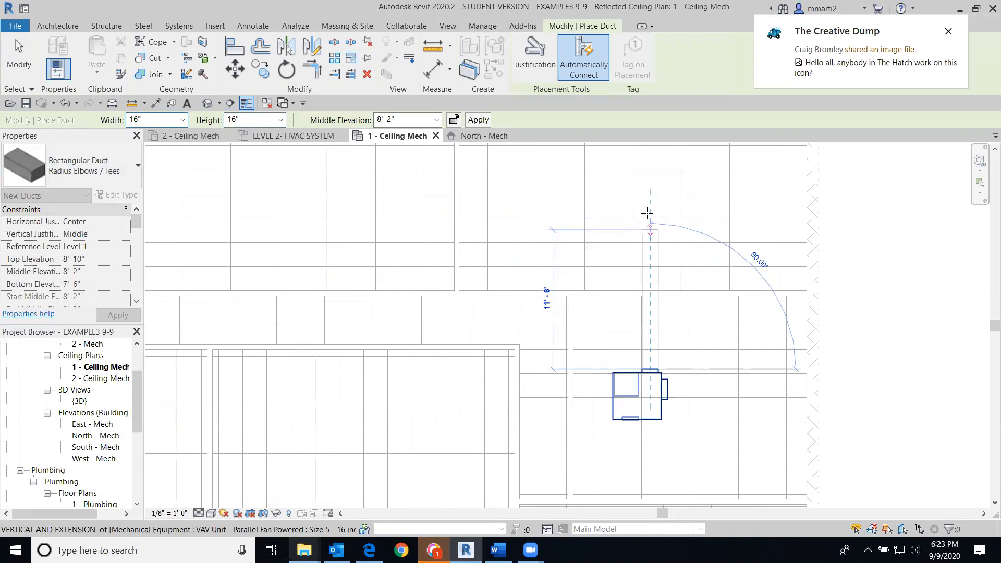
# Route the 16" x 16" duct about 19'-6" north from the VAV unit and west across the northern rooms, and finish the run
pyautogui.moveTo(650, 186); pyautogui.dragTo(646, 299, button='middle')
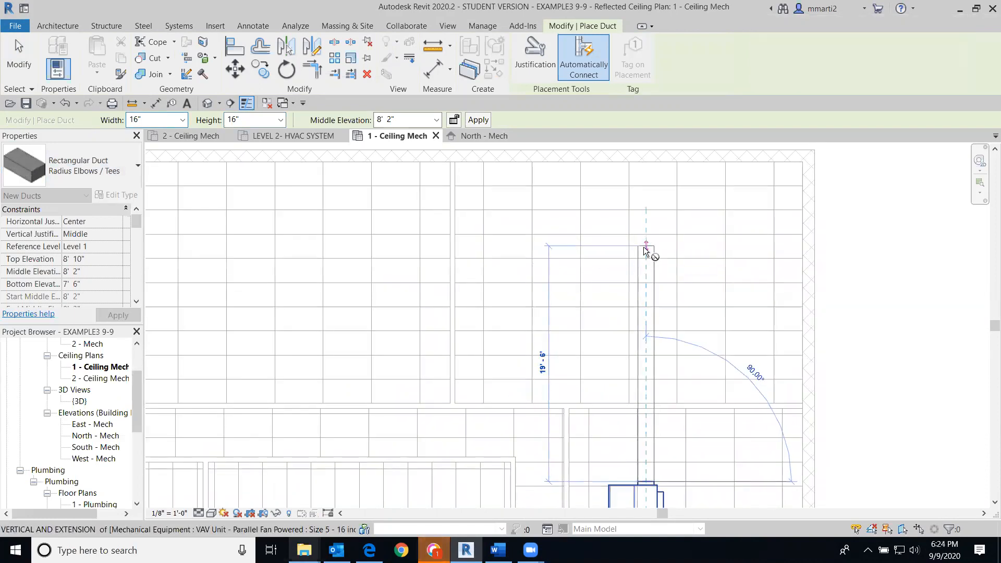
pyautogui.click(646, 246)
pyautogui.moveTo(409, 248); pyautogui.dragTo(550, 249, button='middle')
pyautogui.moveTo(409, 251); pyautogui.dragTo(782, 231, button='middle')
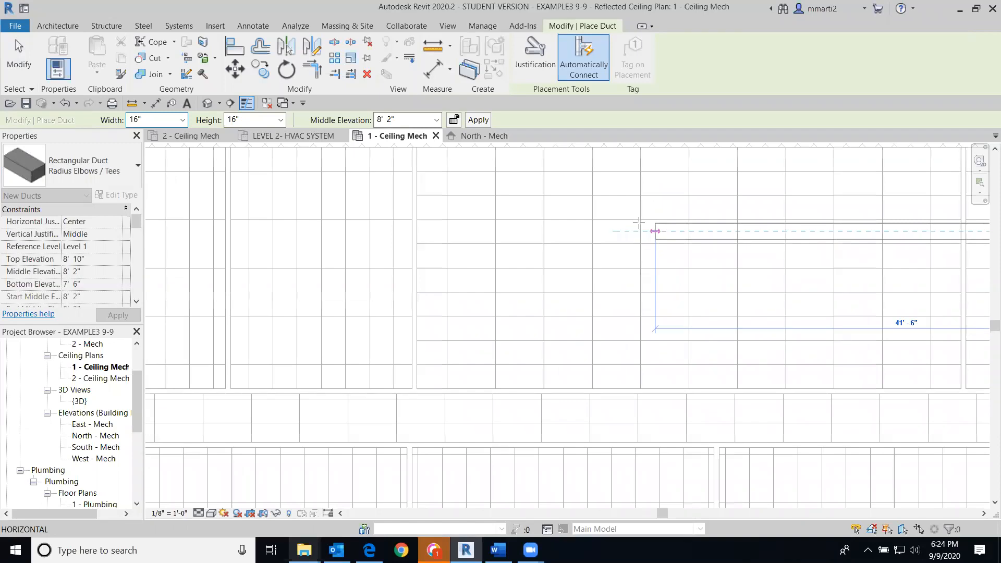
pyautogui.scroll(-5, 661, 228)
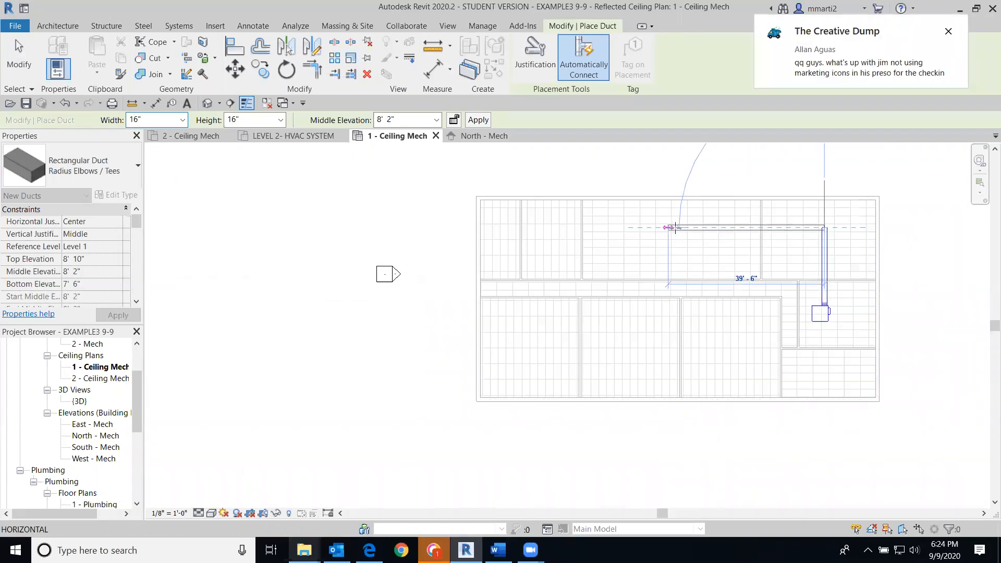
pyautogui.click(675, 227)
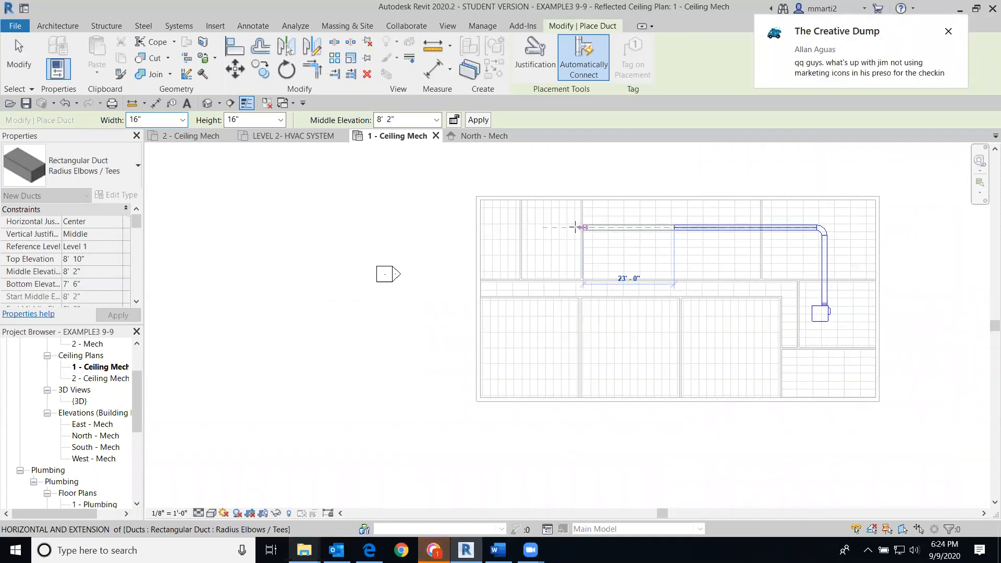
pyautogui.click(539, 227)
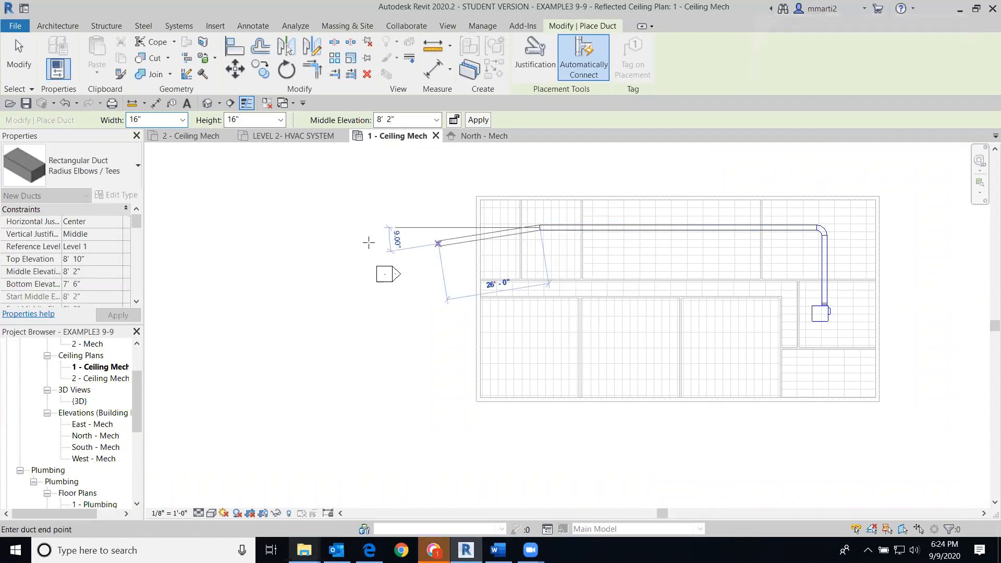
pyautogui.click(19, 59)
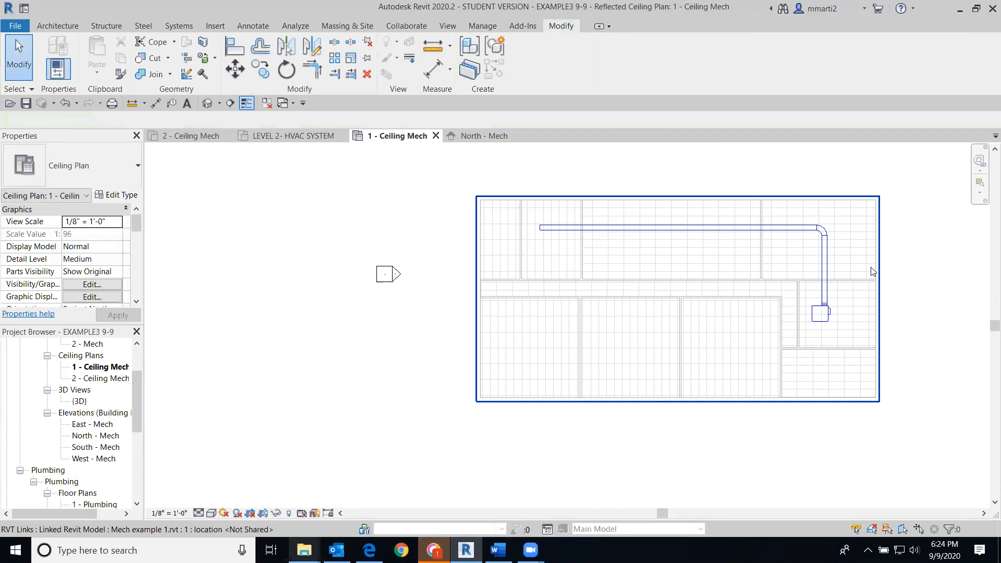
# Set the width of the vertical duct above the VAV unit to 20"
pyautogui.scroll(5, 867, 261)
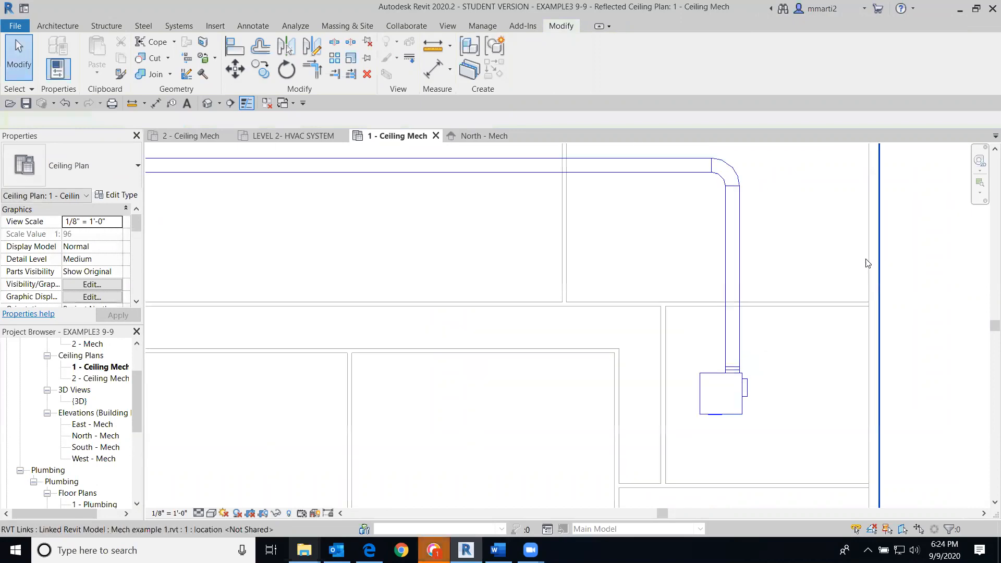
pyautogui.click(744, 244)
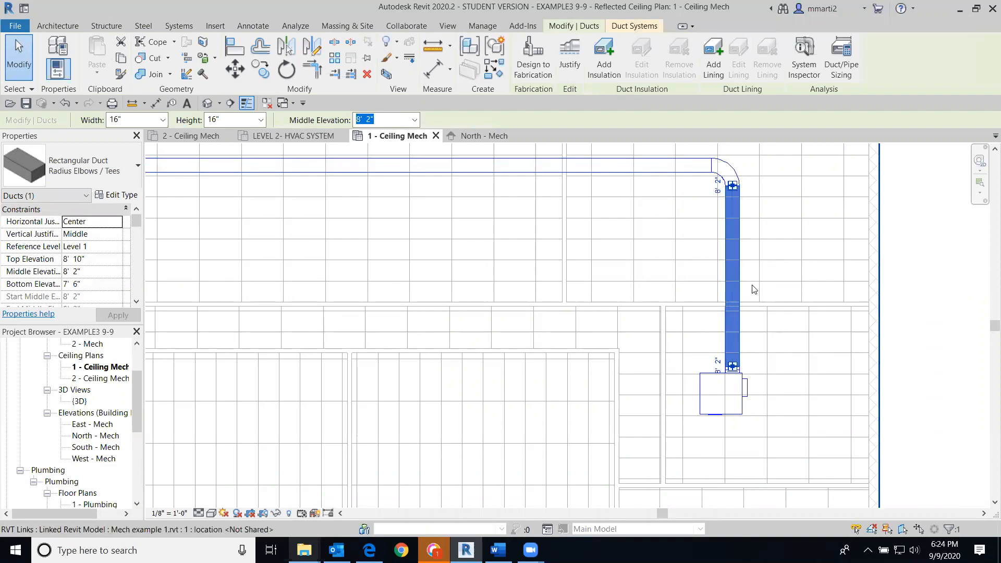
pyautogui.click(163, 120)
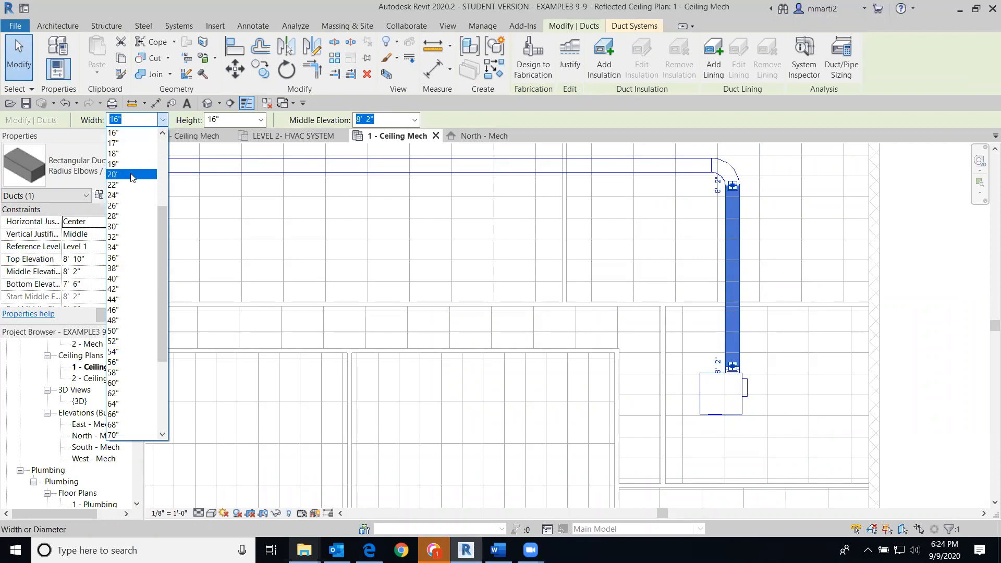
pyautogui.click(133, 173)
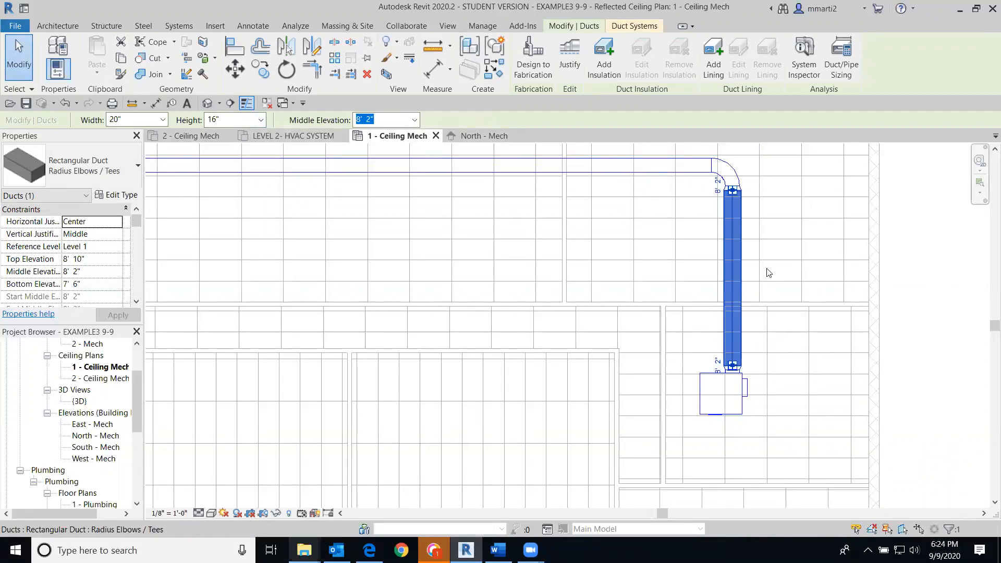
pyautogui.click(933, 265)
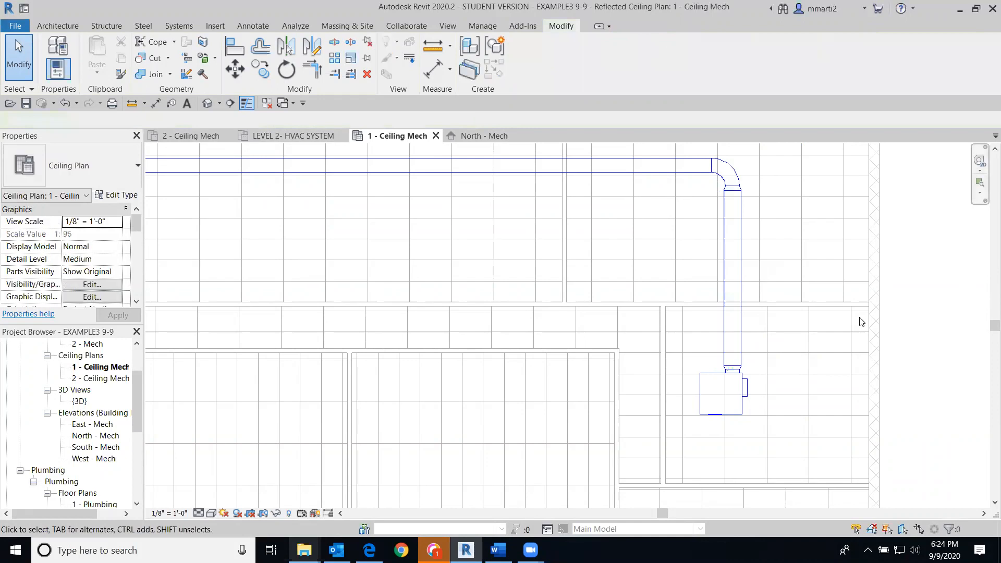
# Set the width of the radius elbow joining the vertical and horizontal ducts to 20"
pyautogui.scroll(-5, 687, 262)
pyautogui.moveTo(696, 287); pyautogui.dragTo(709, 348, button='middle')
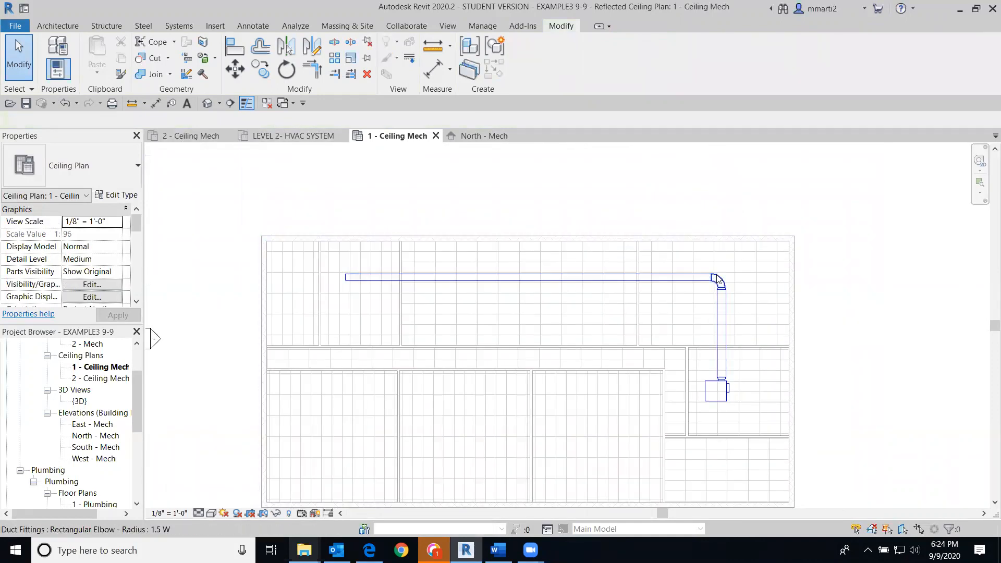
pyautogui.scroll(5, 719, 284)
pyautogui.scroll(-2, 732, 355)
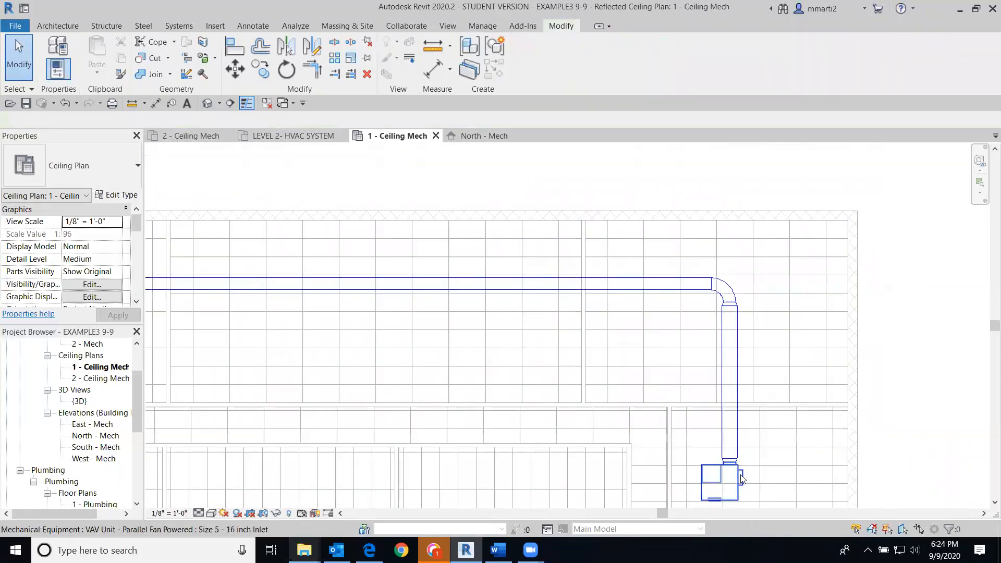
pyautogui.scroll(3, 716, 453)
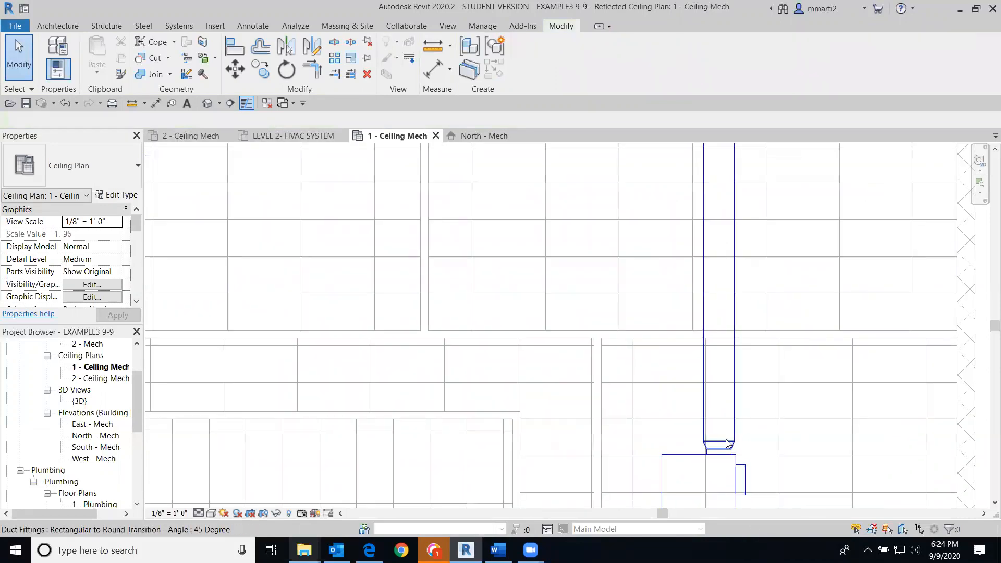
pyautogui.moveTo(721, 364); pyautogui.dragTo(696, 499, button='middle')
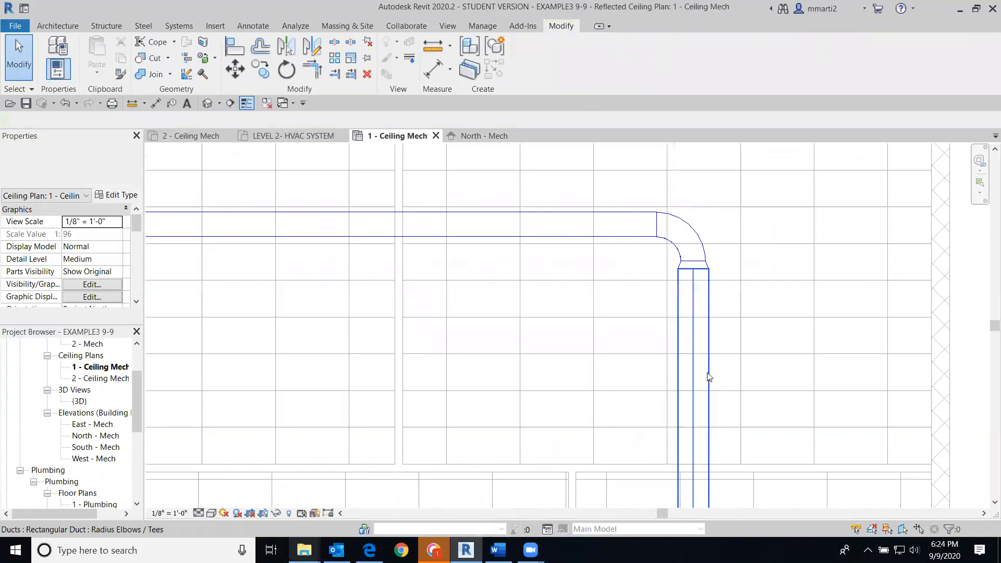
pyautogui.click(674, 249)
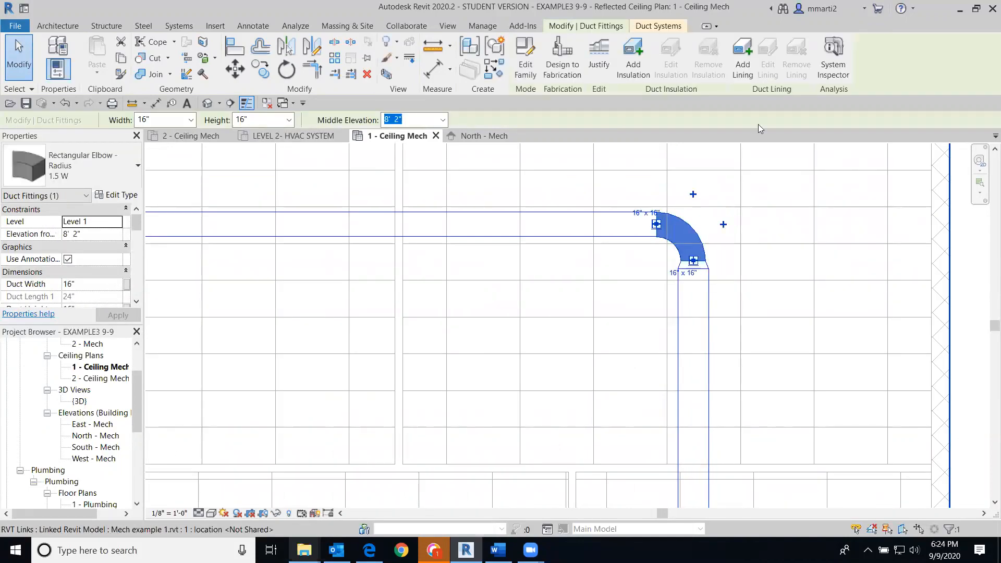
pyautogui.click(191, 120)
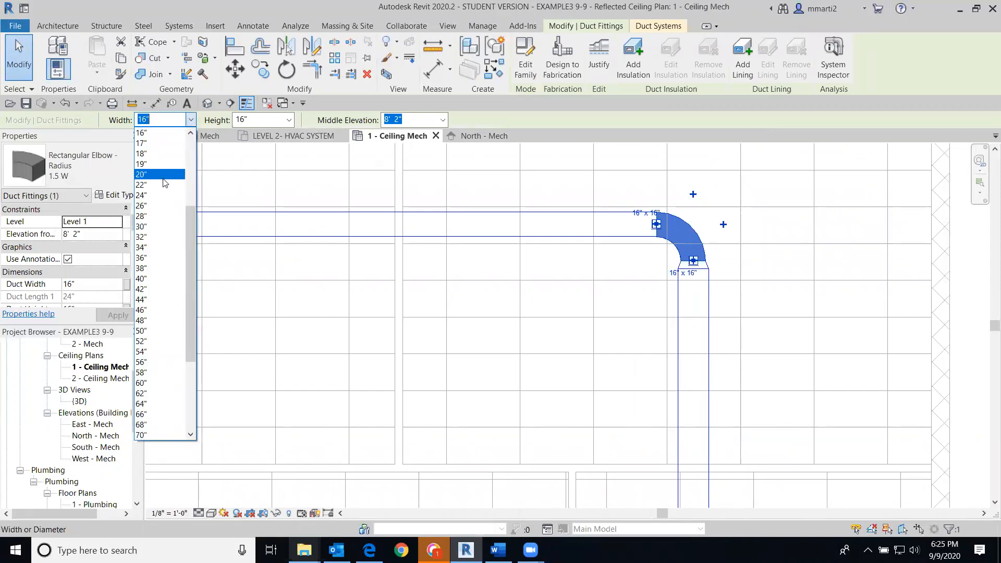
pyautogui.click(164, 178)
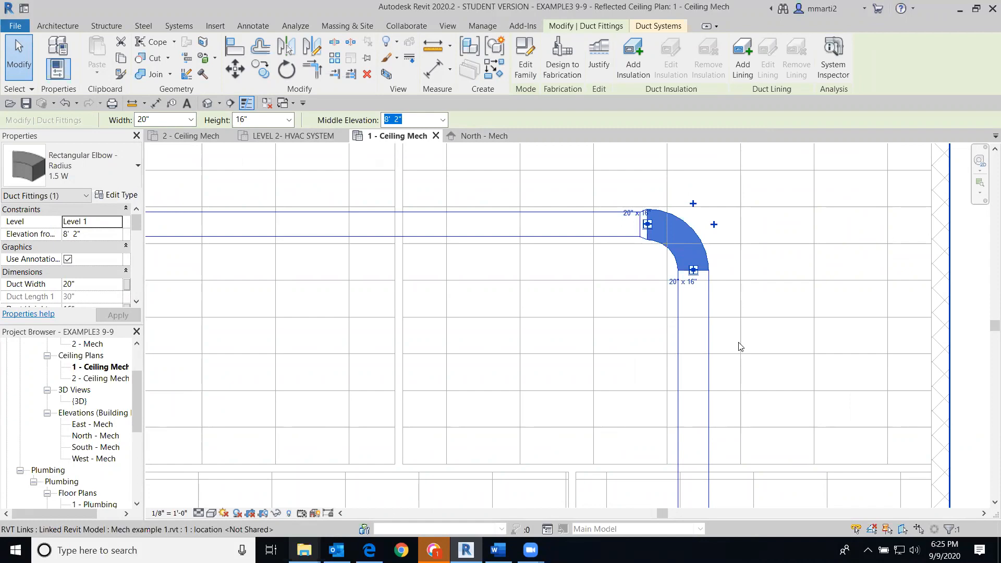
# Shorten the horizontal duct to about 35' by moving its west end back toward the elbow
pyautogui.moveTo(502, 290); pyautogui.dragTo(576, 311, button='middle')
pyautogui.scroll(-5, 577, 311)
pyautogui.moveTo(437, 321); pyautogui.dragTo(756, 286, button='middle')
pyautogui.scroll(-1, 762, 338)
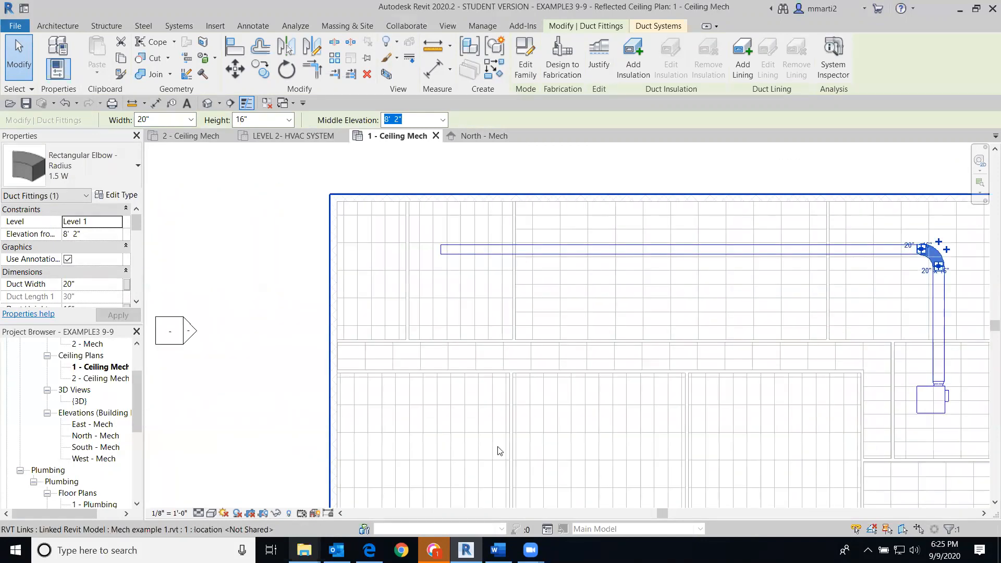
pyautogui.click(453, 255)
pyautogui.moveTo(441, 249); pyautogui.dragTo(684, 251)
pyautogui.moveTo(834, 353); pyautogui.dragTo(153, 329, button='middle')
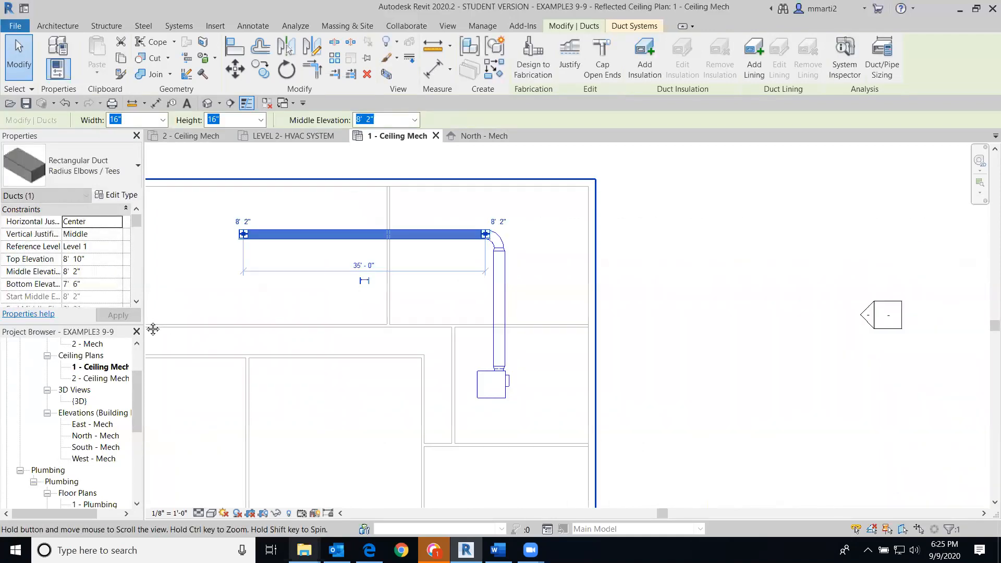
pyautogui.scroll(3, 359, 271)
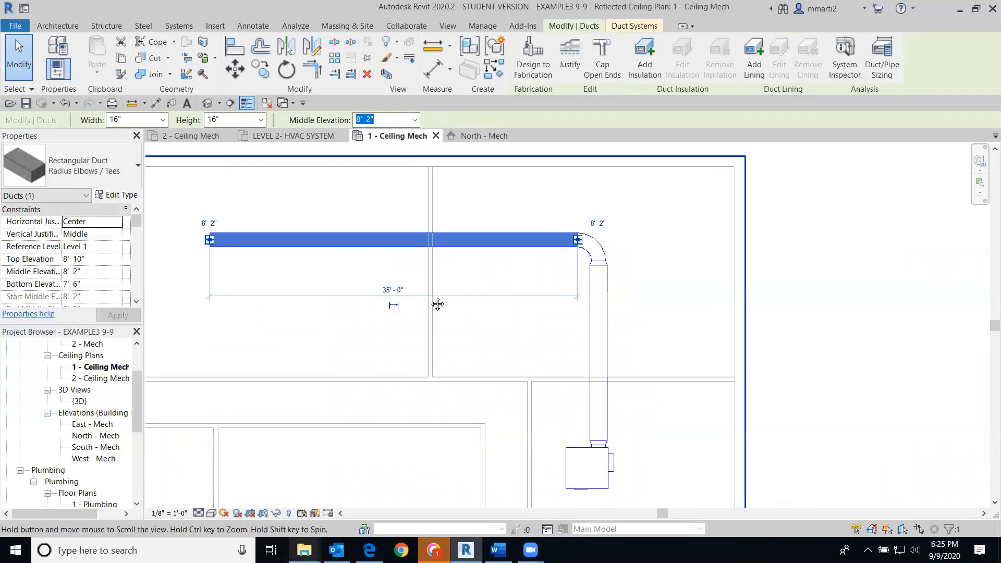
pyautogui.moveTo(437, 304); pyautogui.dragTo(549, 331, button='middle')
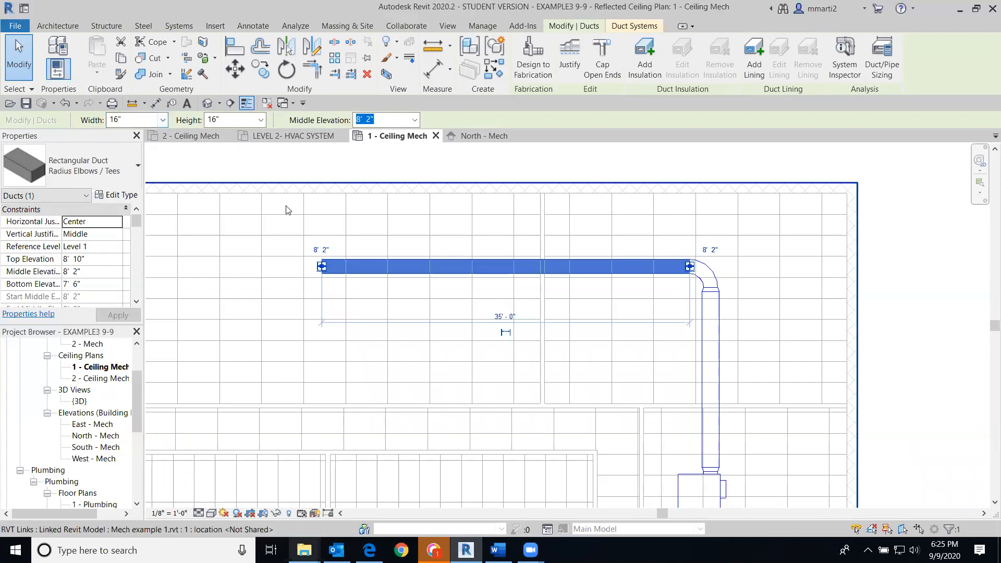
pyautogui.click(383, 169)
pyautogui.moveTo(392, 191); pyautogui.dragTo(636, 189, button='middle')
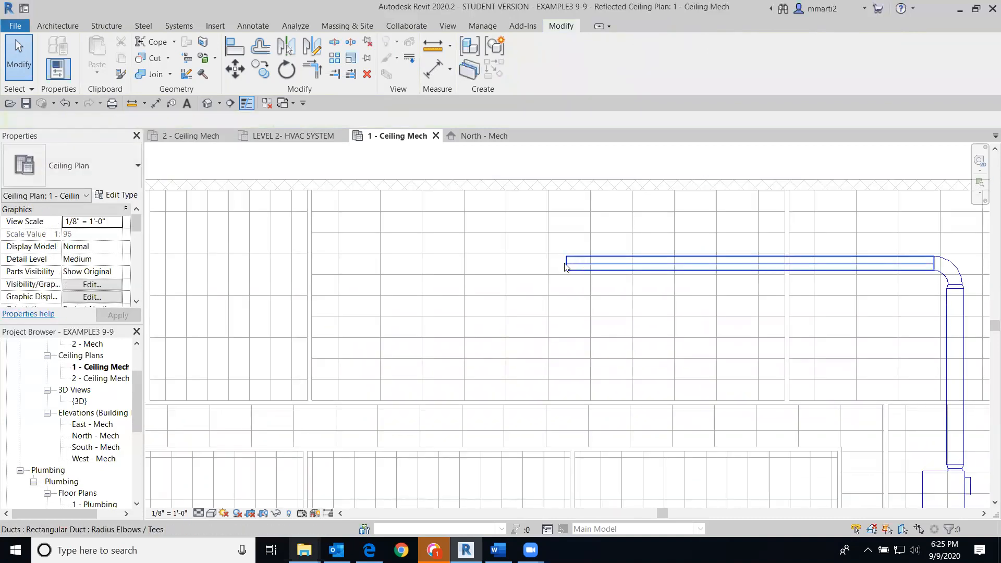
# Resize the horizontal duct to 12" wide and 12" high
pyautogui.click(566, 267)
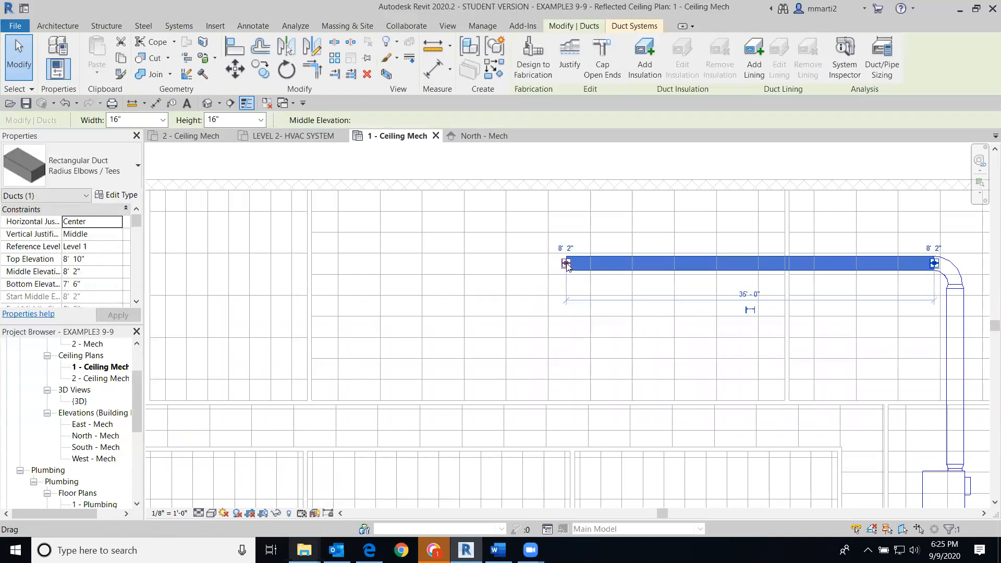
pyautogui.click(163, 120)
pyautogui.scroll(2, 136, 156)
pyautogui.click(134, 154)
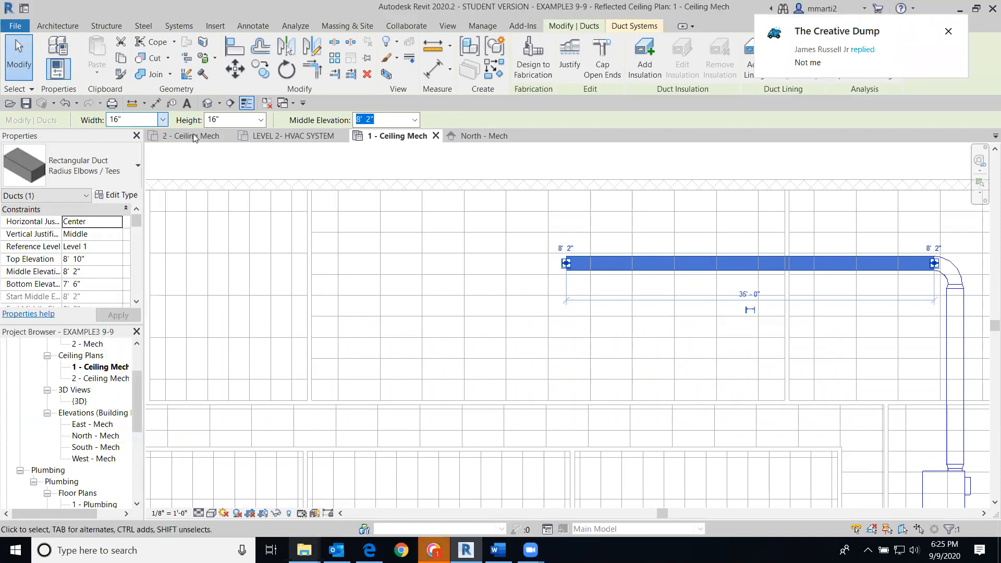
pyautogui.click(259, 121)
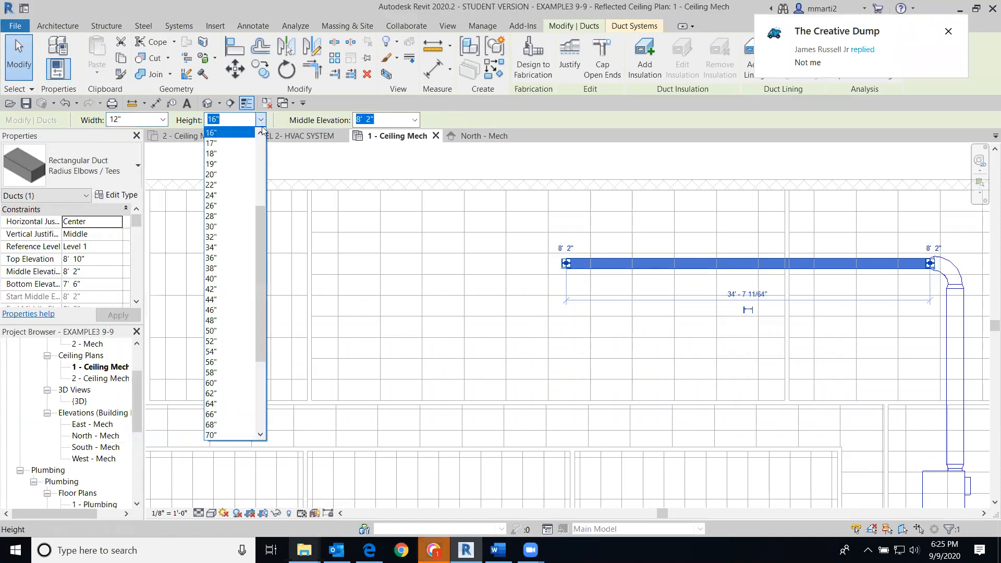
pyautogui.scroll(2, 258, 132)
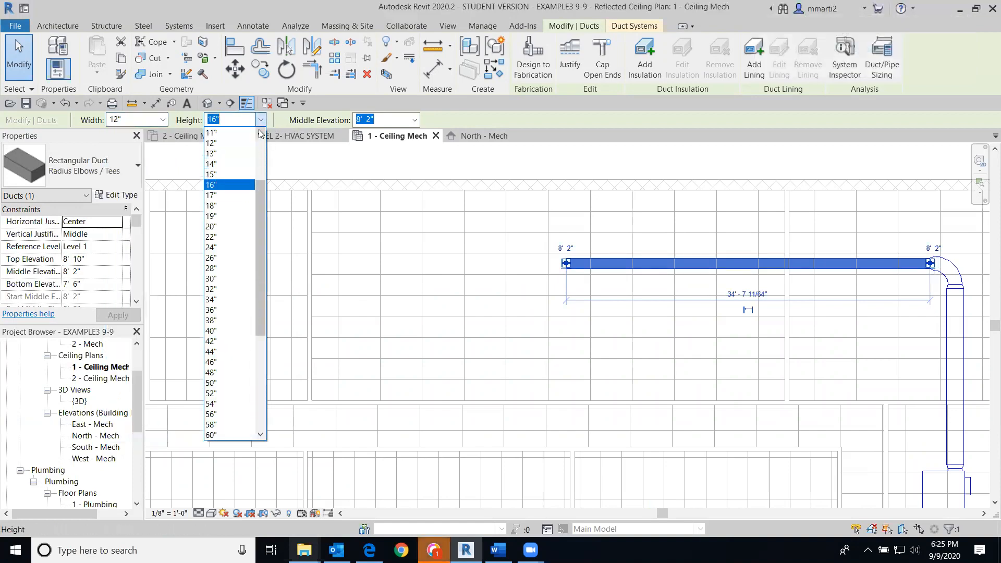
pyautogui.click(229, 143)
# Extend the west end of the horizontal duct to the interior partition, about 61'-6" from the vertical duct
pyautogui.moveTo(565, 264); pyautogui.dragTo(277, 260)
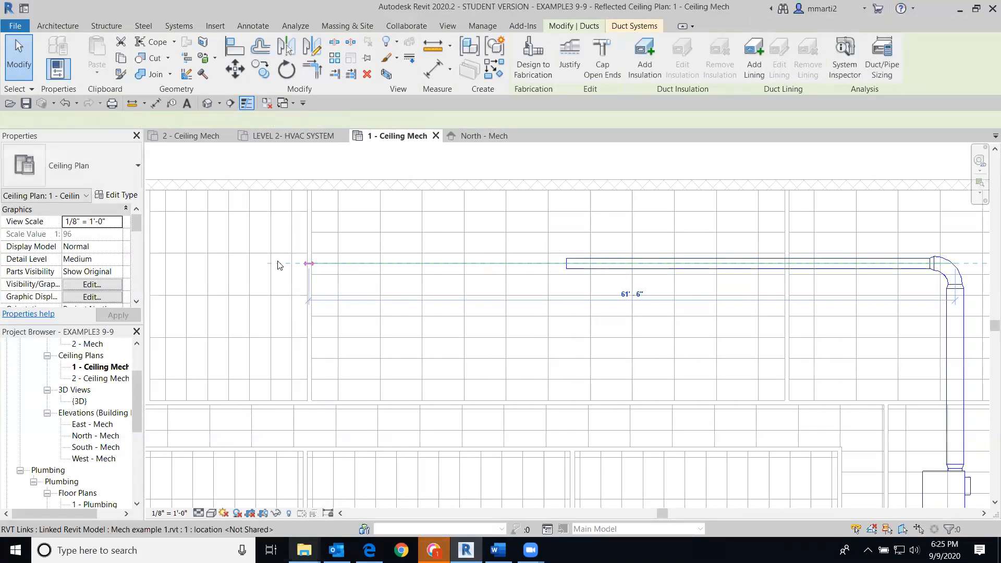
pyautogui.click(277, 260)
pyautogui.scroll(-1, 437, 226)
pyautogui.scroll(-3, 436, 226)
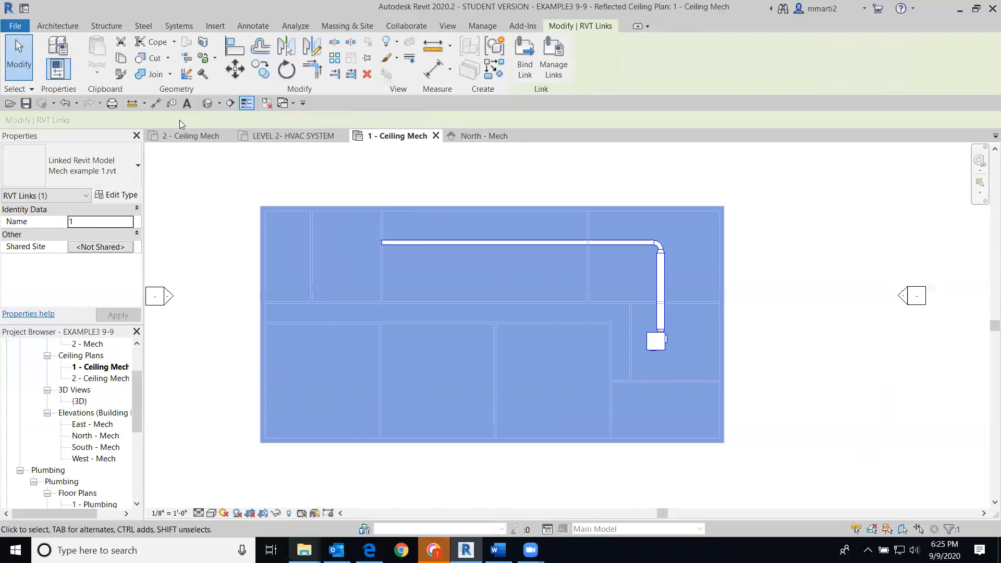
# Extend the west end of the horizontal duct past the interior partition into the adjoining room, making it about 68'-6" long
pyautogui.press('Escape')
pyautogui.scroll(5, 512, 235)
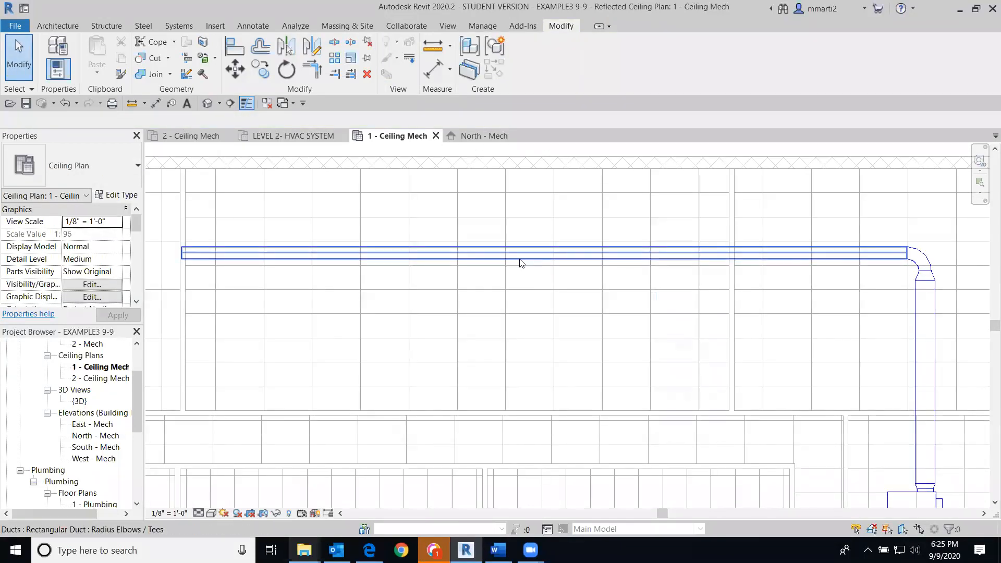
pyautogui.click(455, 260)
pyautogui.scroll(-2, 200, 260)
pyautogui.scroll(-1, 484, 212)
pyautogui.moveTo(483, 212); pyautogui.dragTo(519, 274, button='middle')
pyautogui.press('Escape')
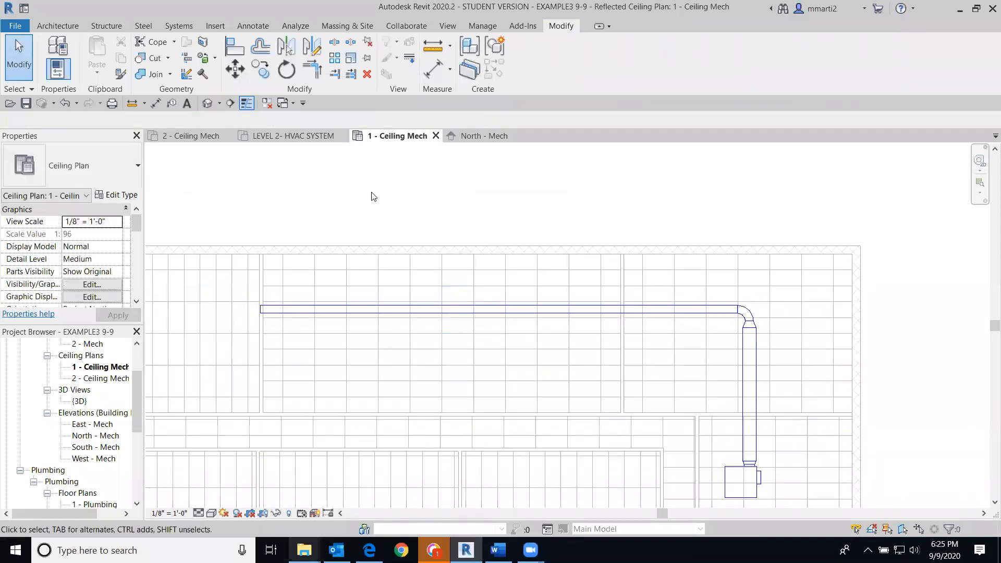
pyautogui.moveTo(474, 288); pyautogui.dragTo(504, 326, button='middle')
pyautogui.scroll(-1, 505, 327)
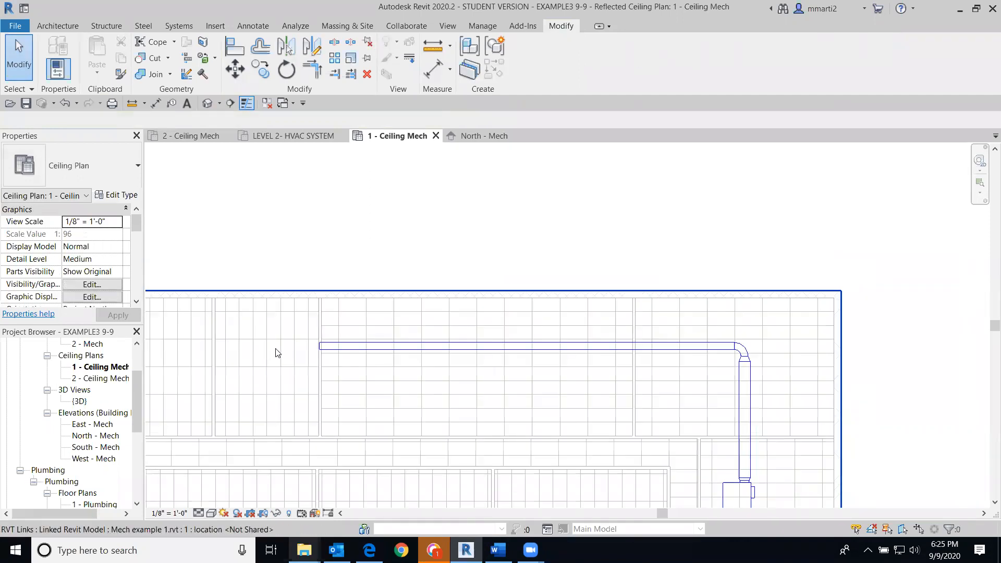
pyautogui.click(324, 353)
pyautogui.moveTo(320, 346); pyautogui.dragTo(260, 350)
pyautogui.click(617, 224)
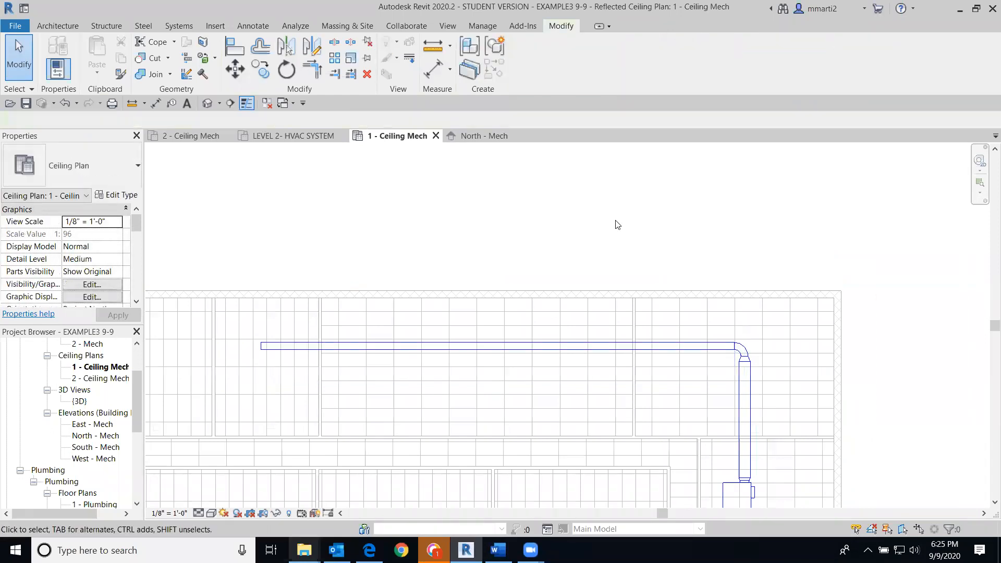
# Start placing a Supply Diffuser air terminal, 24 x 24 Face 12 x 12 Connection, at an elevation of 8' 0" from Level 1
pyautogui.scroll(3, 705, 311)
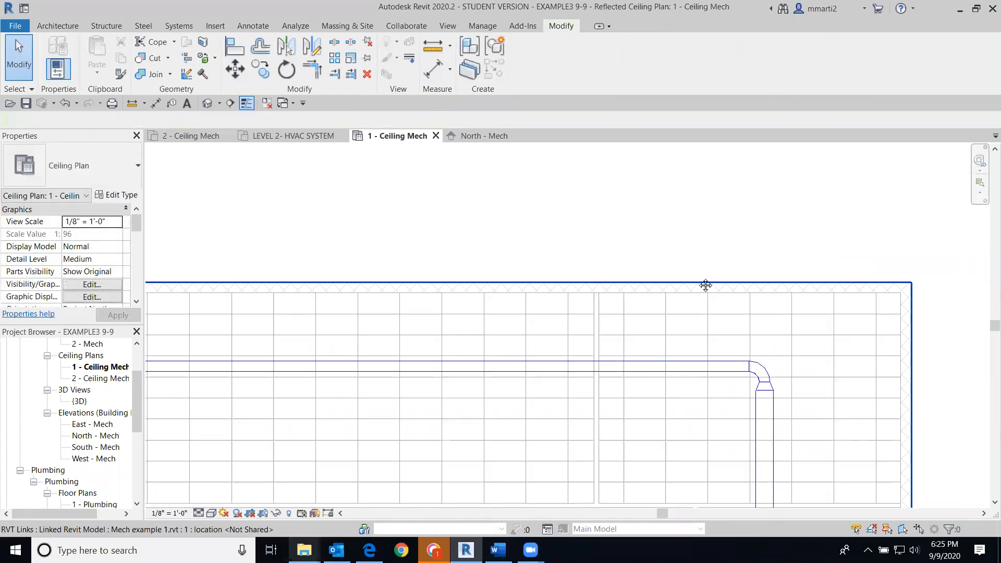
pyautogui.click(184, 24)
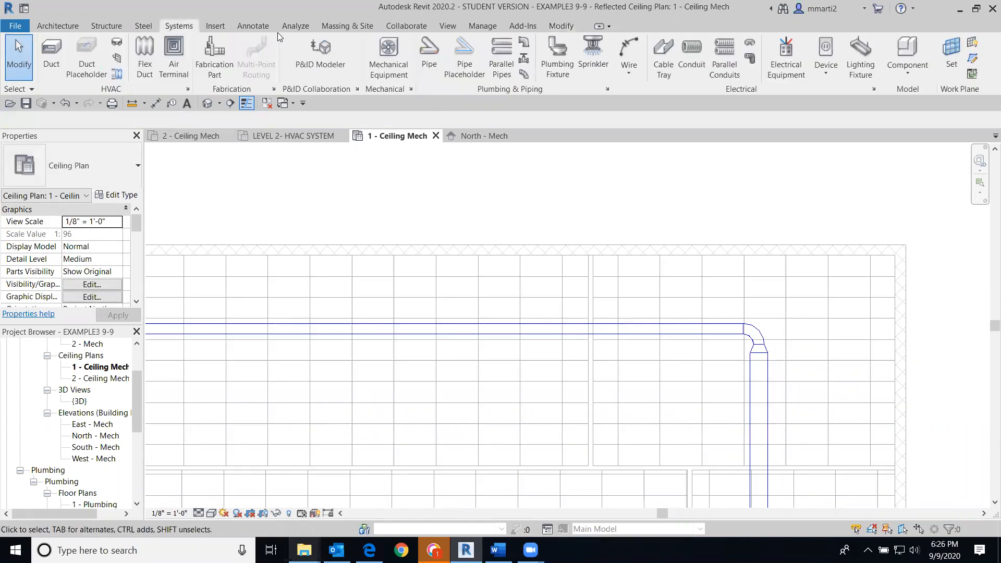
pyautogui.click(173, 52)
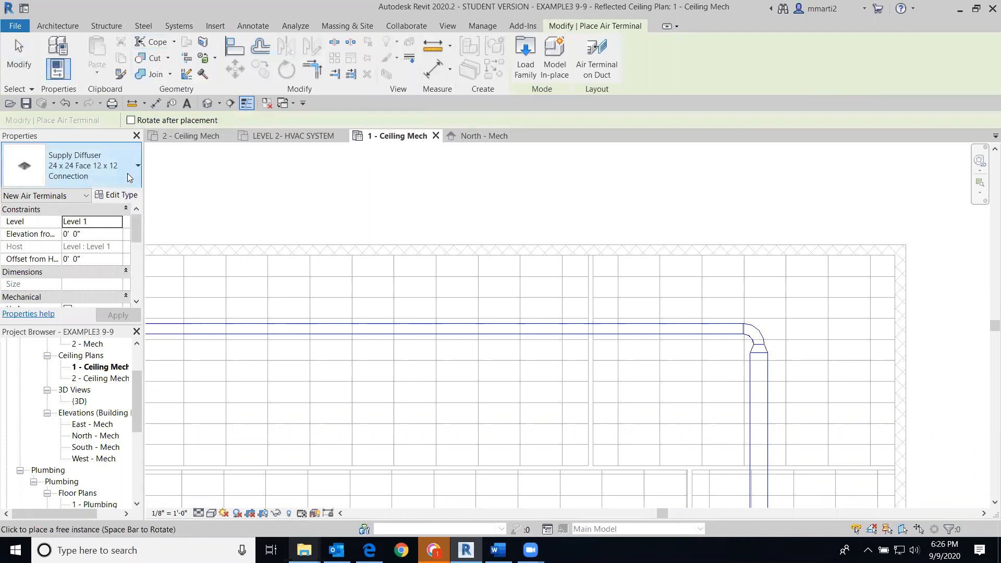
pyautogui.click(130, 174)
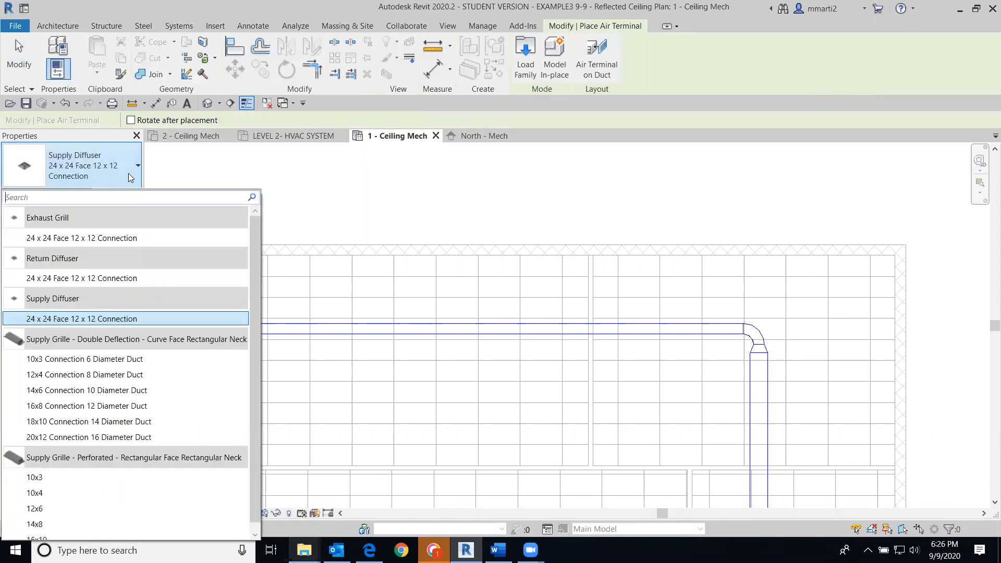
pyautogui.click(130, 176)
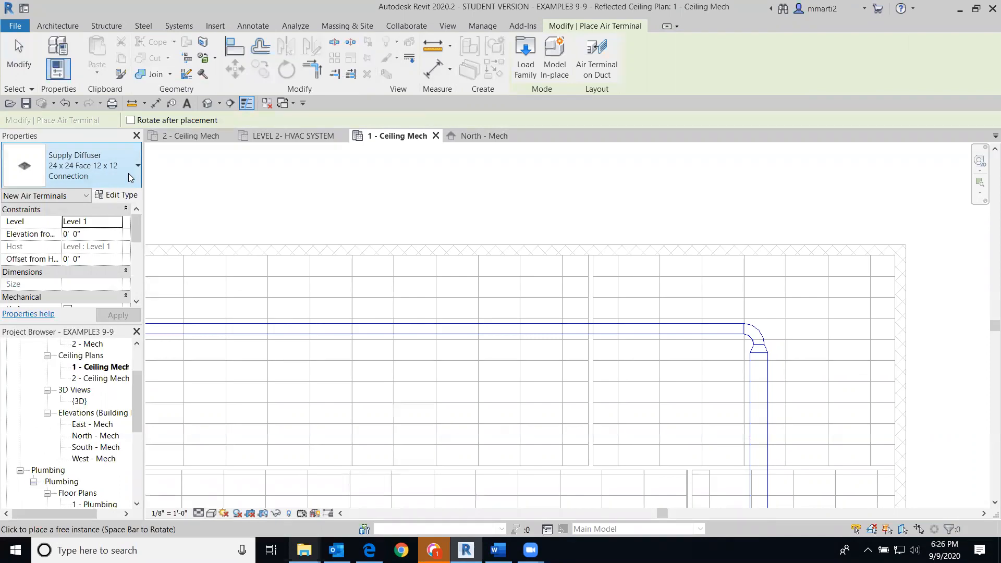
pyautogui.click(103, 232)
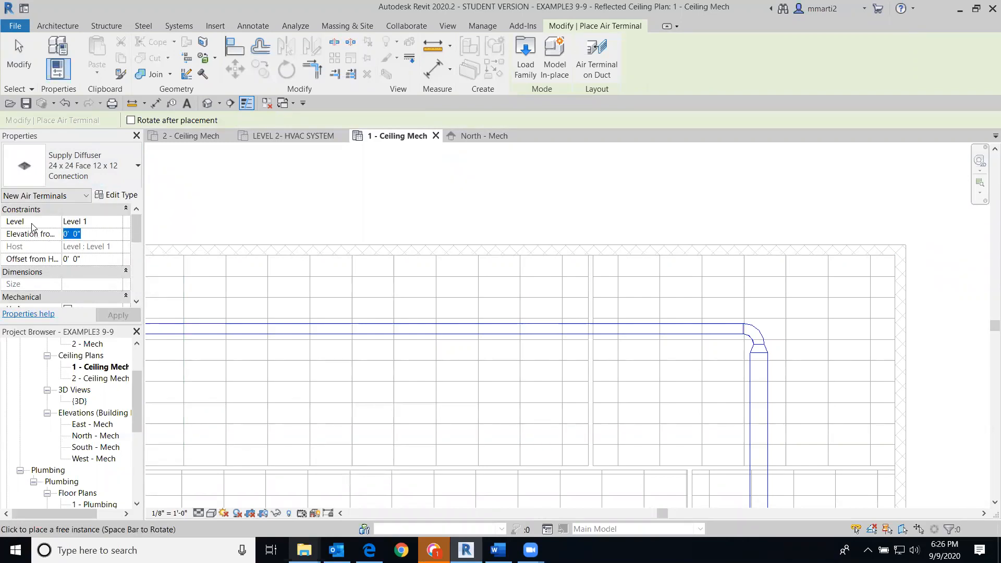
pyautogui.write('8')
pyautogui.press('Return')
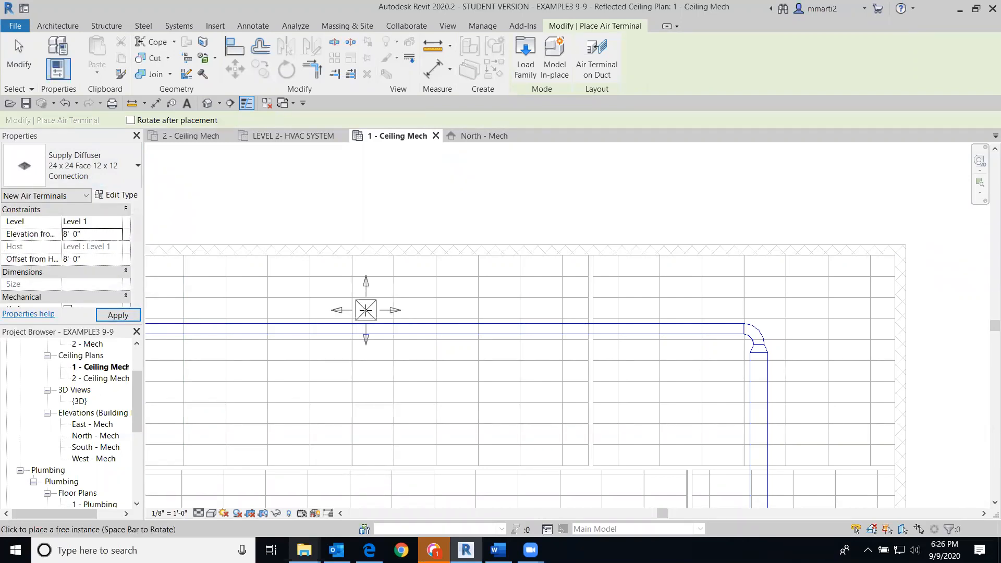
# Turn off the up, right, left and down flow arrows for the new supply diffusers
pyautogui.moveTo(133, 231); pyautogui.dragTo(136, 256)
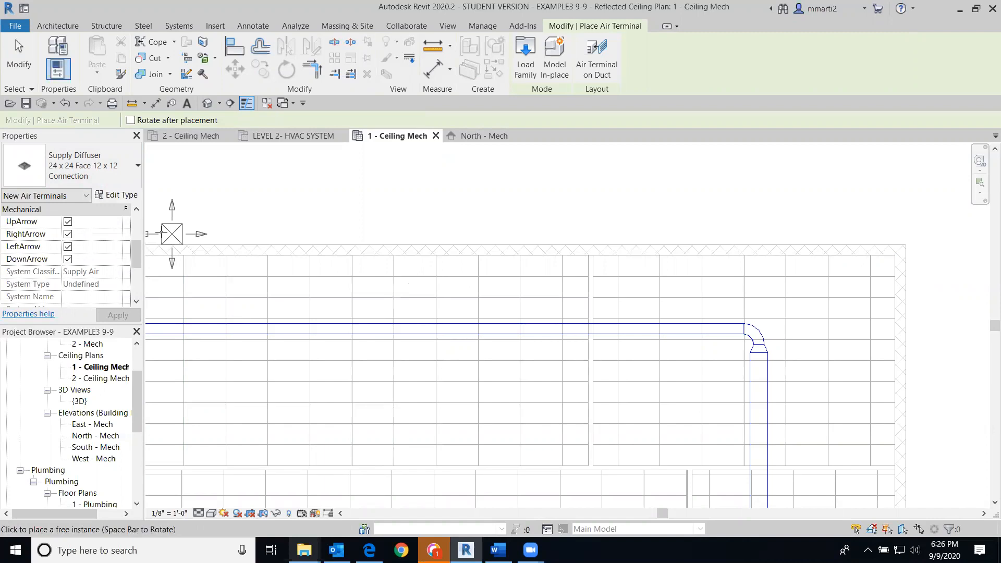
pyautogui.click(67, 222)
pyautogui.click(68, 234)
pyautogui.click(68, 247)
pyautogui.click(68, 259)
# Place two supply diffusers in line with the duct's west end, one north and one south of the duct
pyautogui.moveTo(246, 286); pyautogui.dragTo(586, 270, button='middle')
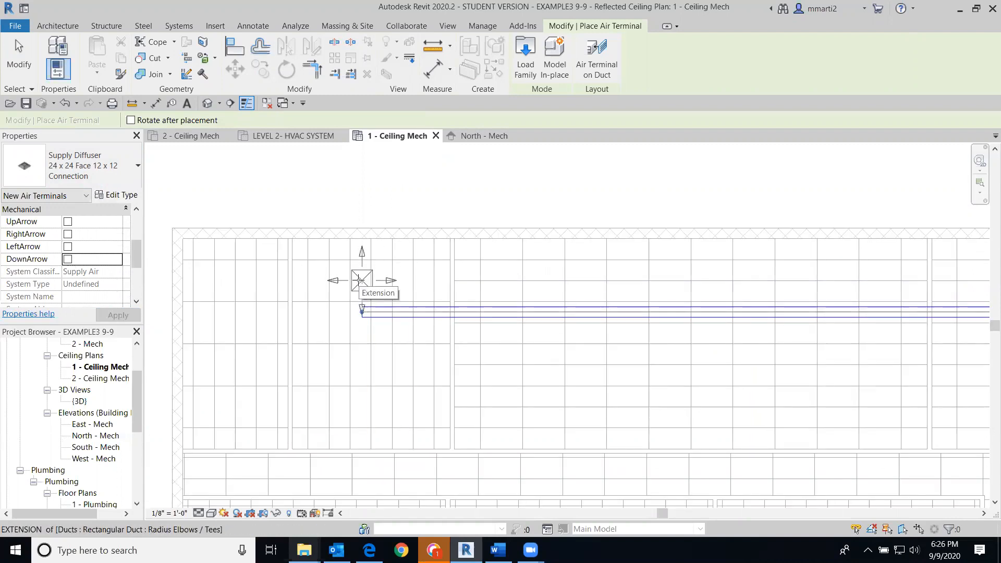
pyautogui.click(361, 277)
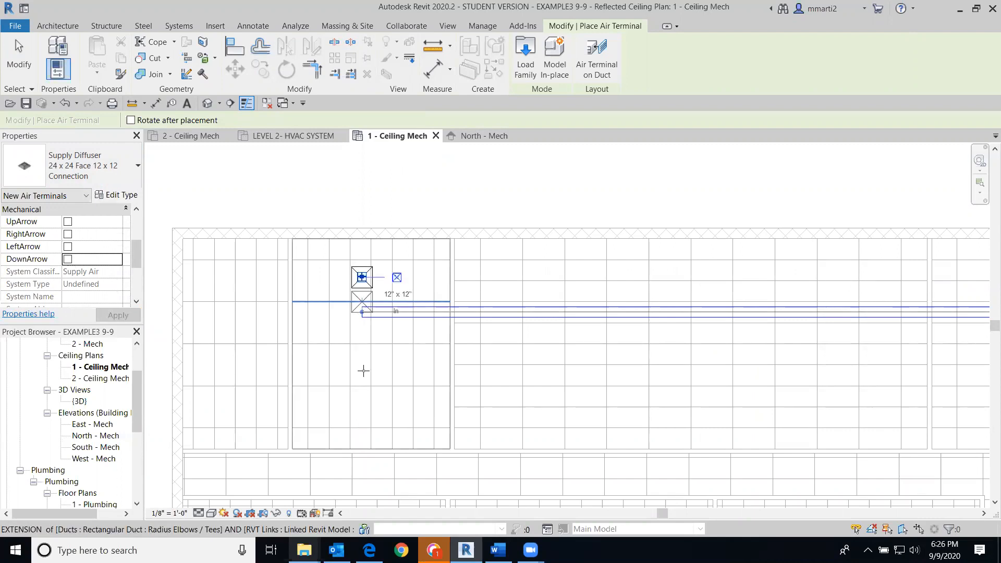
pyautogui.click(362, 413)
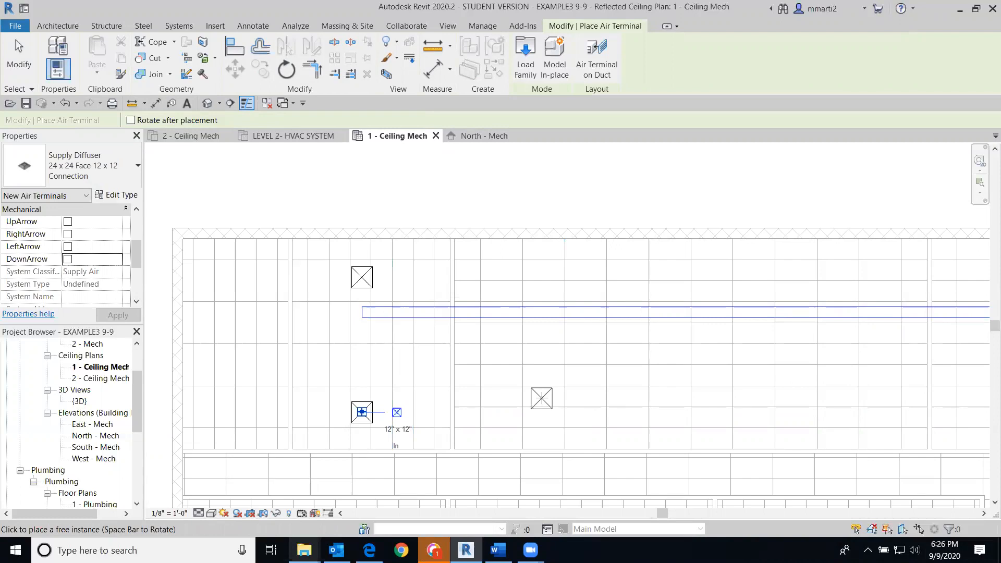
# Place a row of three supply diffusers south of the horizontal duct in the large room east of the partition
pyautogui.click(542, 397)
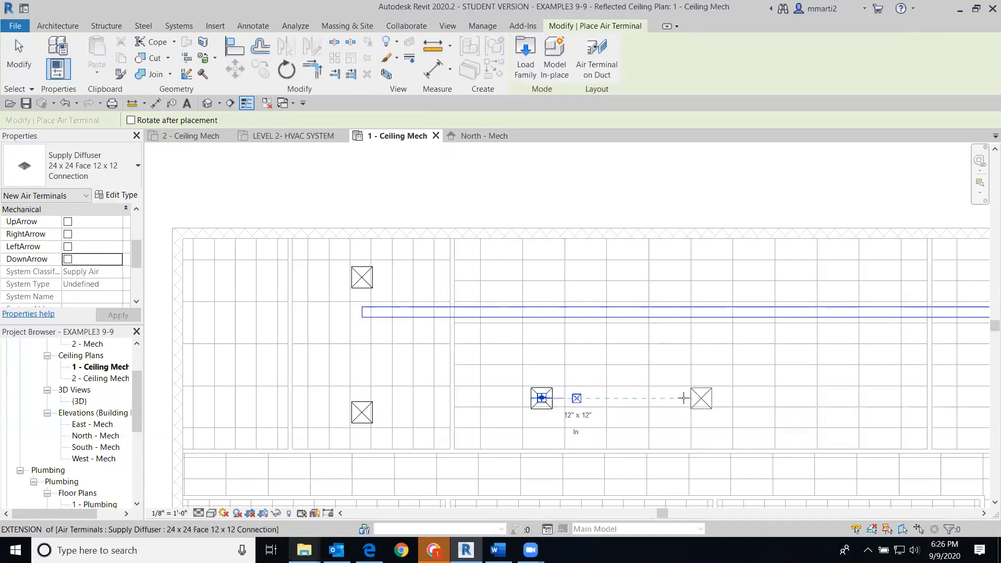
pyautogui.click(712, 397)
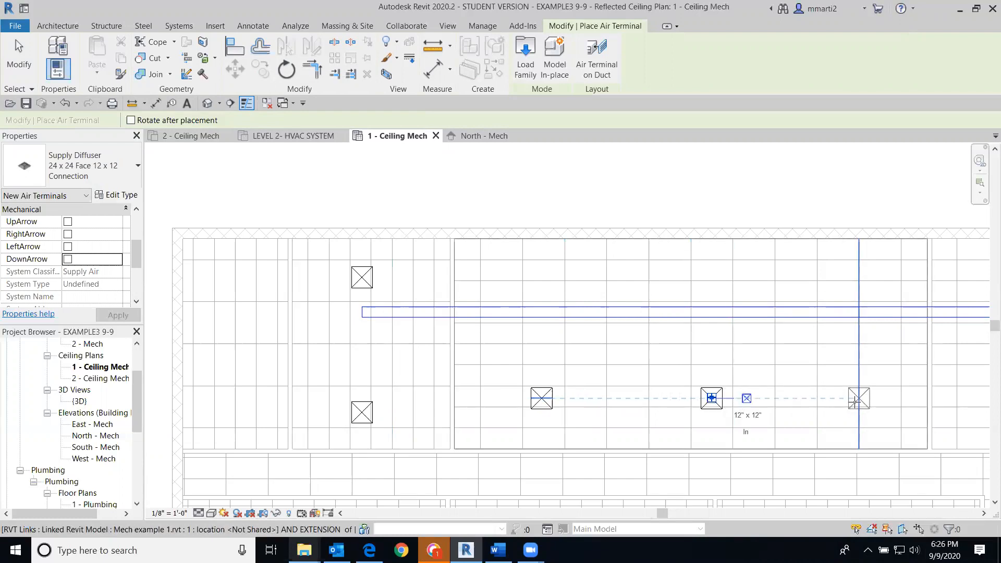
pyautogui.click(847, 398)
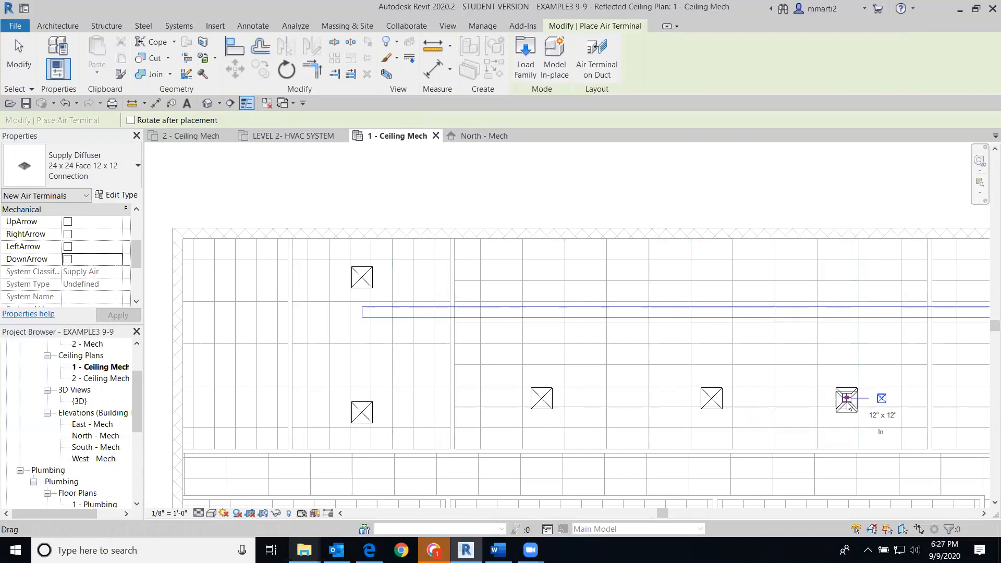
pyautogui.click(19, 55)
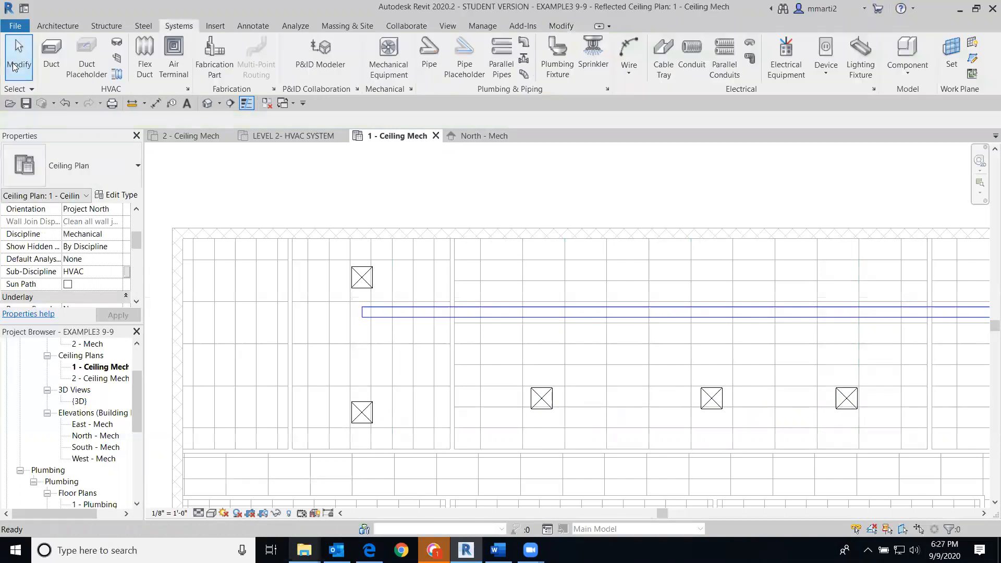
# Nudge the horizontal duct slightly south, so it runs closer to midway between the two western diffusers
pyautogui.scroll(2, 463, 300)
pyautogui.scroll(2, 313, 335)
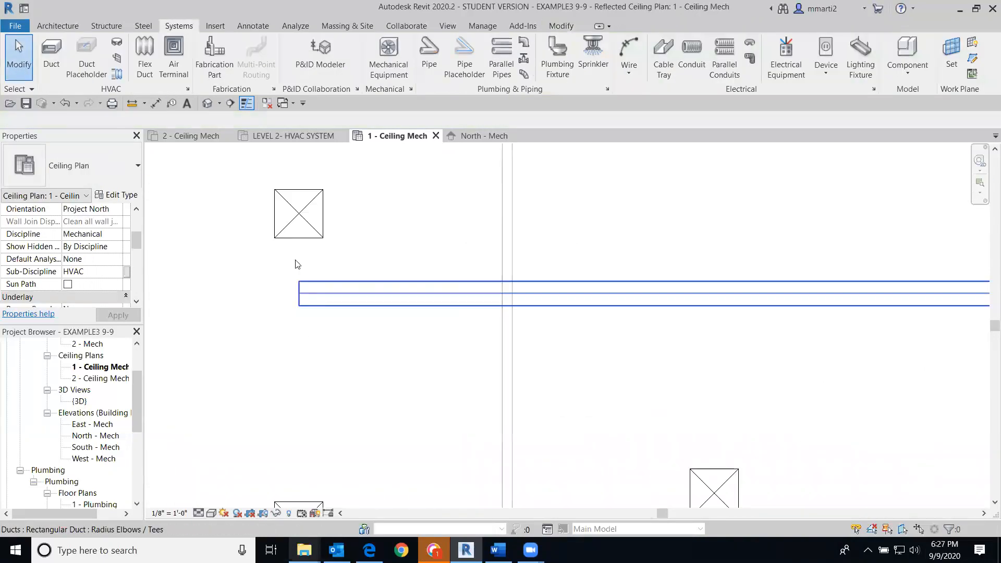
pyautogui.scroll(-5, 584, 386)
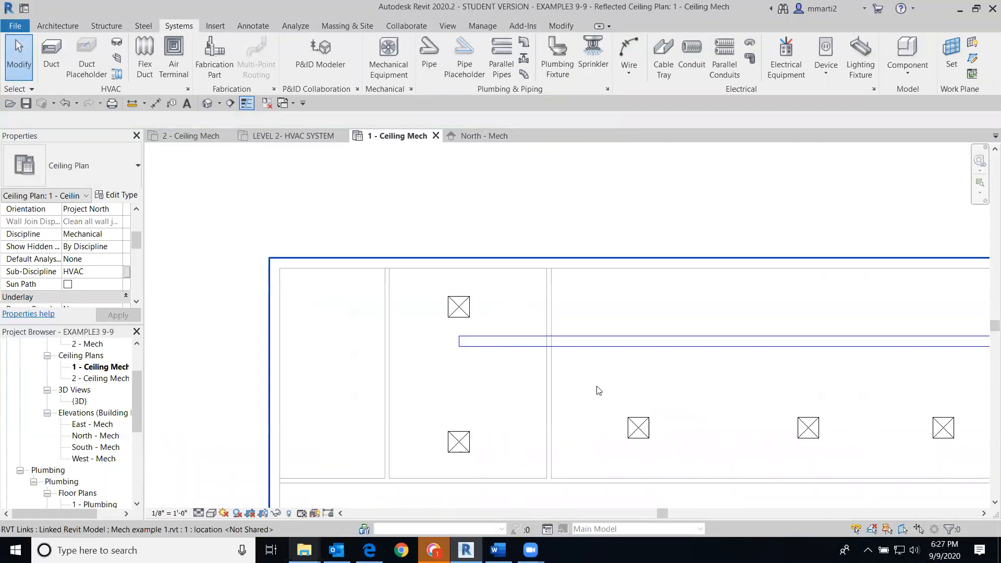
pyautogui.moveTo(624, 411); pyautogui.dragTo(604, 401, button='middle')
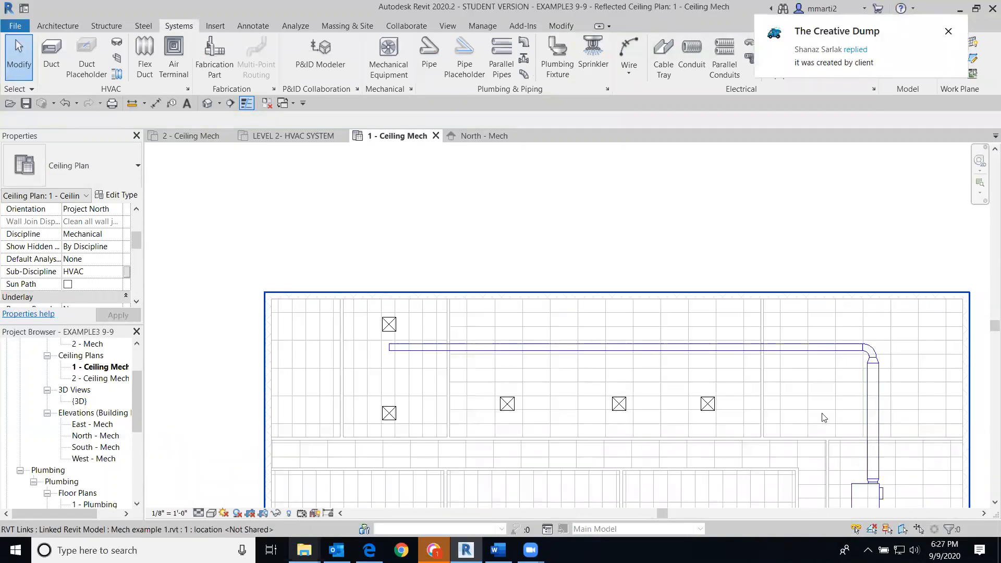
pyautogui.click(787, 349)
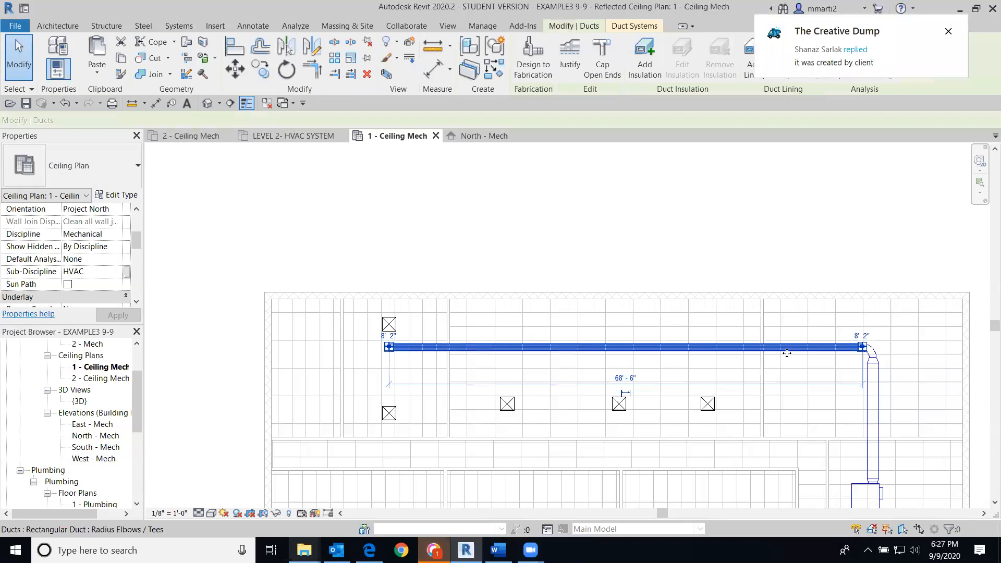
pyautogui.press('Down')
pyautogui.press('Down')
pyautogui.press('Down')
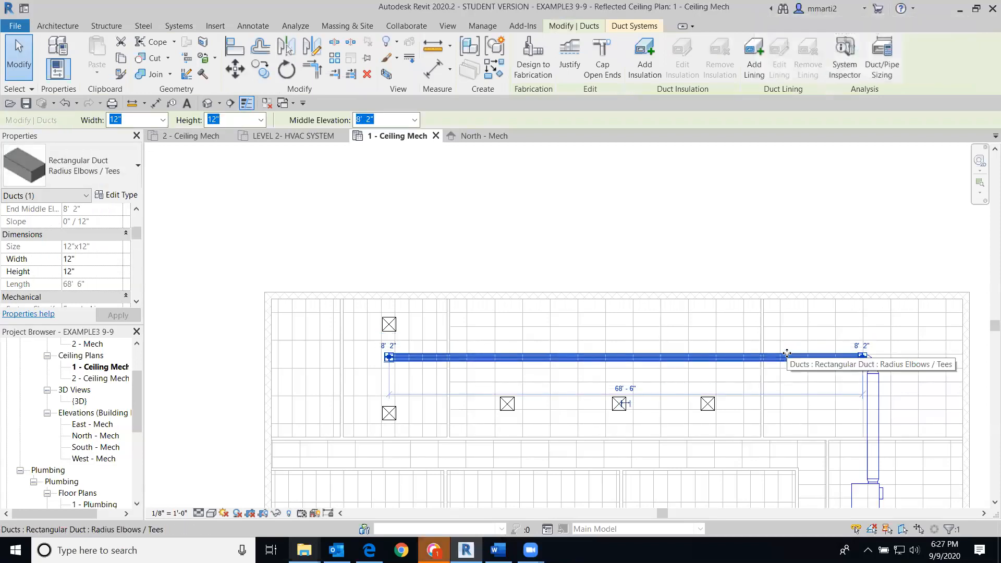
pyautogui.click(470, 222)
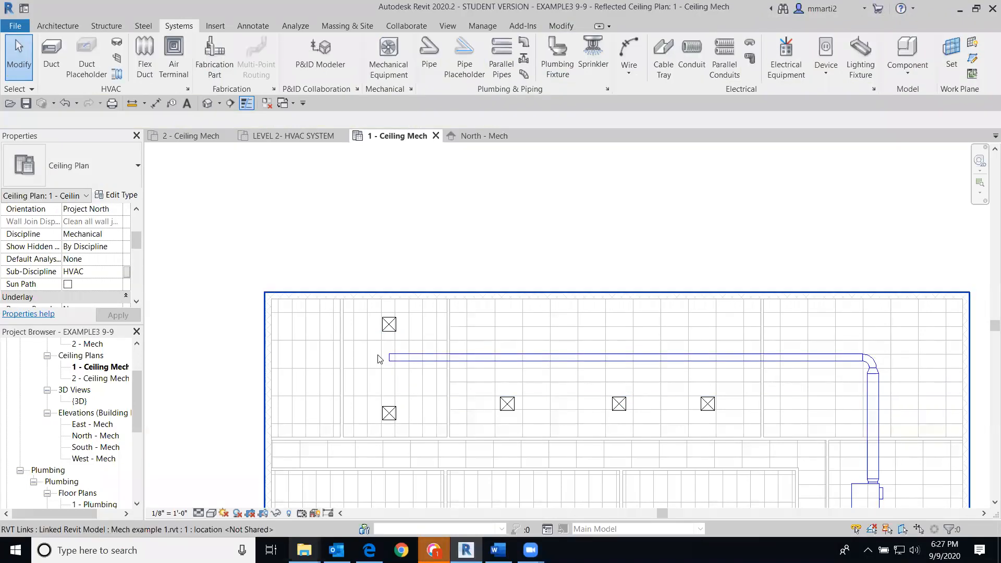
# Extend the horizontal duct's west end slightly past the two western diffusers, to a length of 71'-6"
pyautogui.scroll(3, 396, 360)
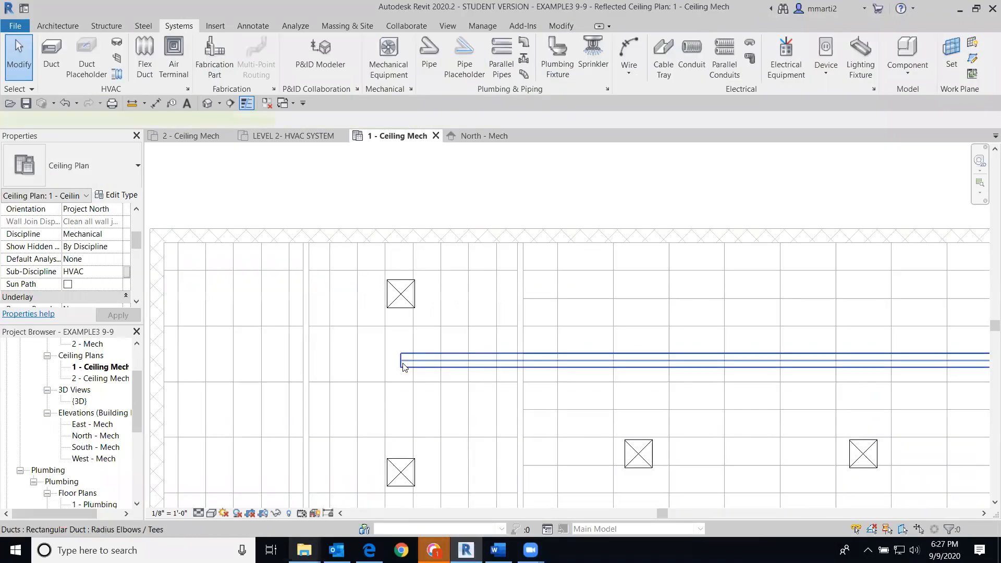
pyautogui.click(404, 367)
pyautogui.moveTo(401, 360); pyautogui.dragTo(379, 360)
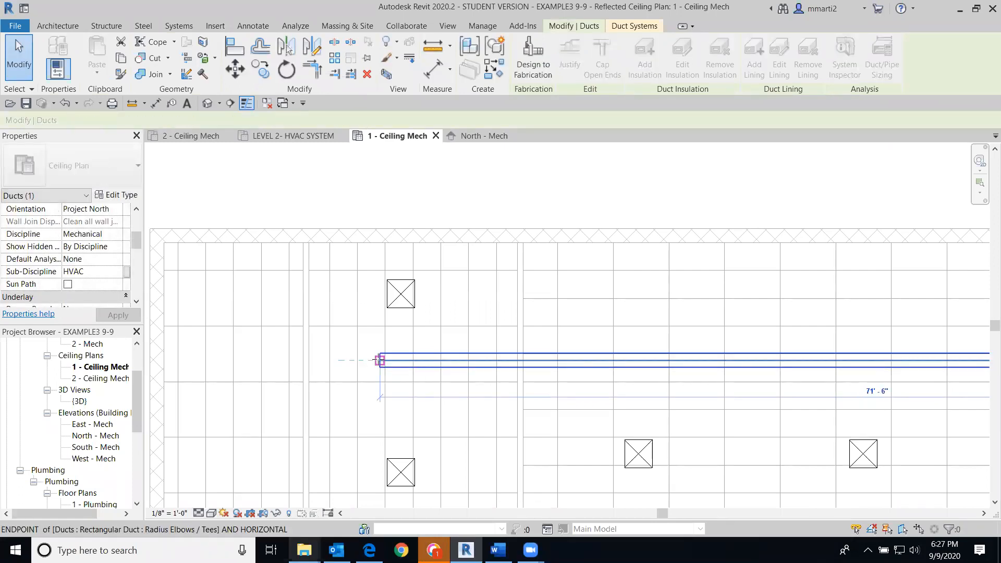
pyautogui.press('Escape')
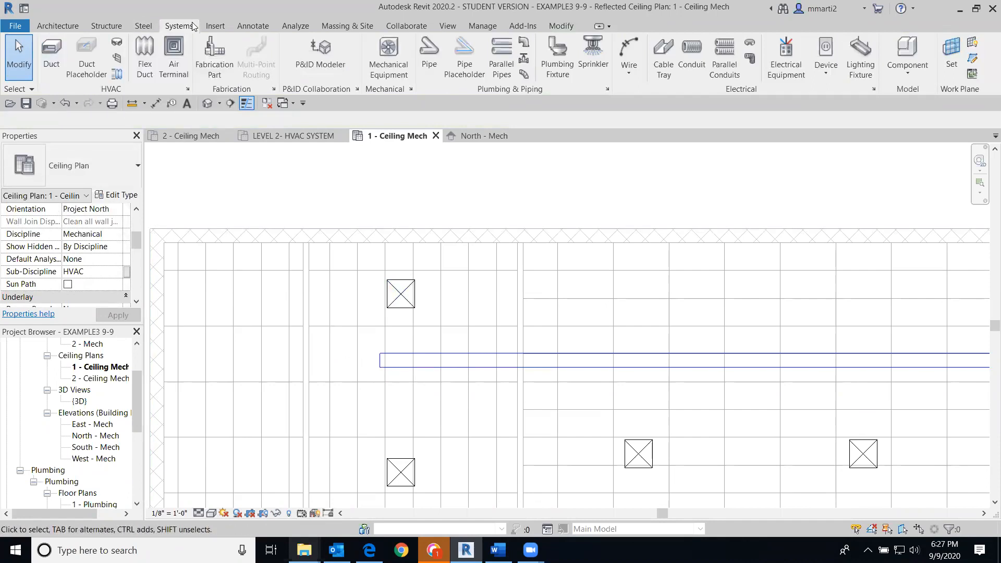
# Start a new rectangular duct with radius elbows / tees and set its width and height to 10"
pyautogui.click(46, 50)
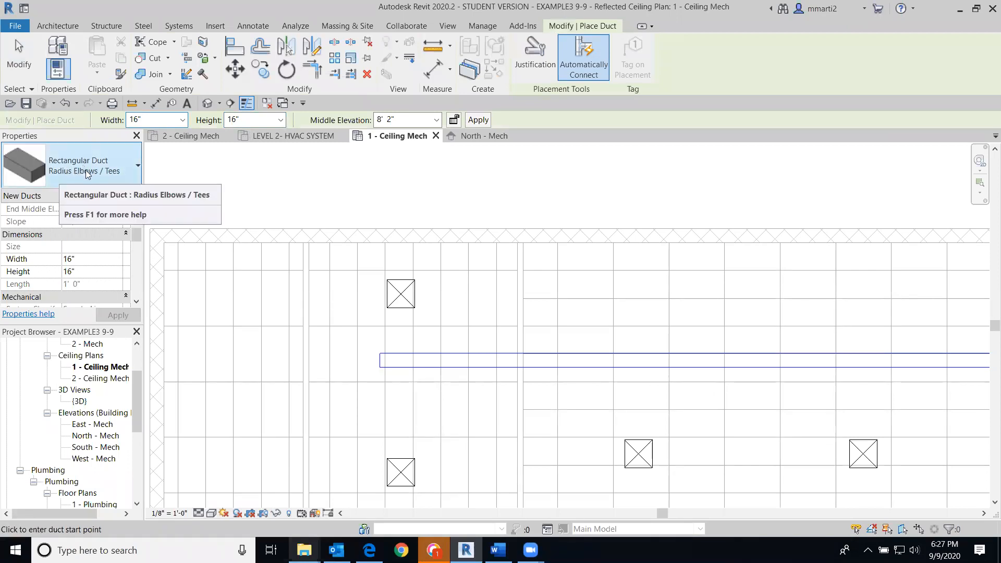
pyautogui.click(183, 121)
pyautogui.click(182, 133)
pyautogui.click(183, 132)
pyautogui.click(182, 133)
pyautogui.click(183, 132)
pyautogui.click(183, 132)
pyautogui.click(183, 132)
pyautogui.click(182, 132)
pyautogui.click(159, 143)
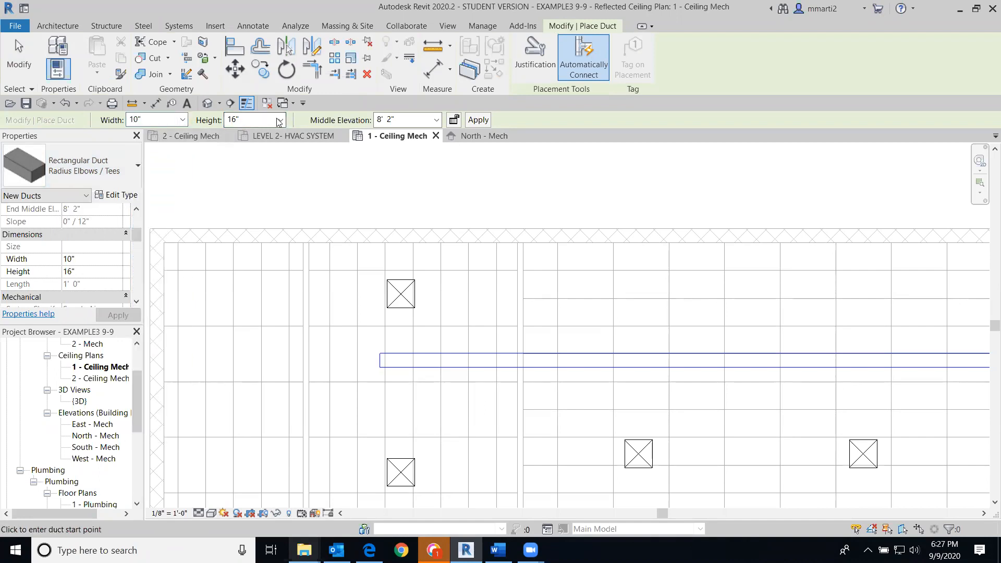
pyautogui.click(279, 121)
pyautogui.click(280, 134)
pyautogui.click(280, 134)
pyautogui.click(279, 133)
pyautogui.click(280, 133)
pyautogui.click(280, 133)
pyautogui.click(279, 133)
pyautogui.click(280, 134)
pyautogui.click(245, 143)
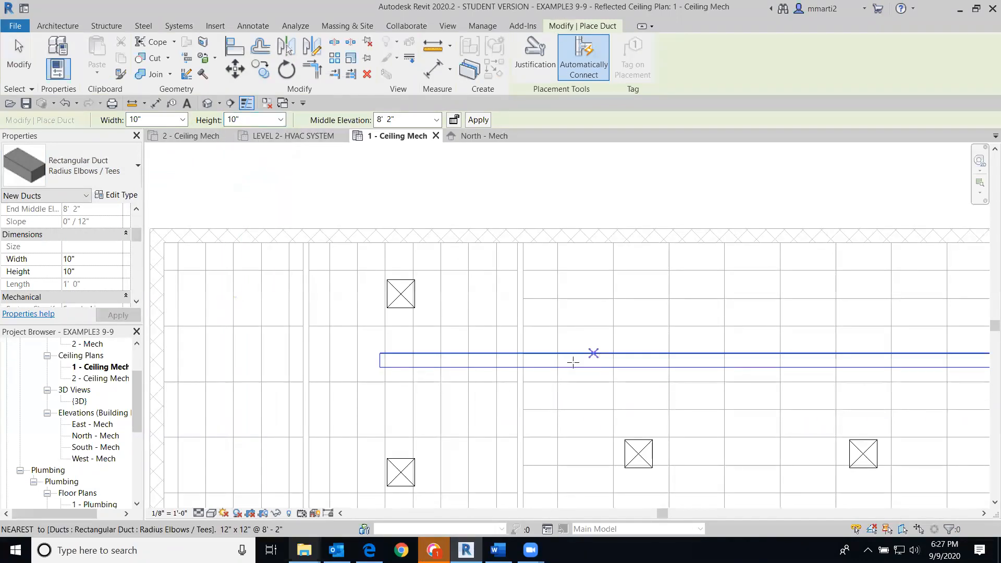
# Draw two branch ducts off the main duct toward the western diffusers, about 1'-6" to the north and 3'-6" to the south
pyautogui.click(400, 353)
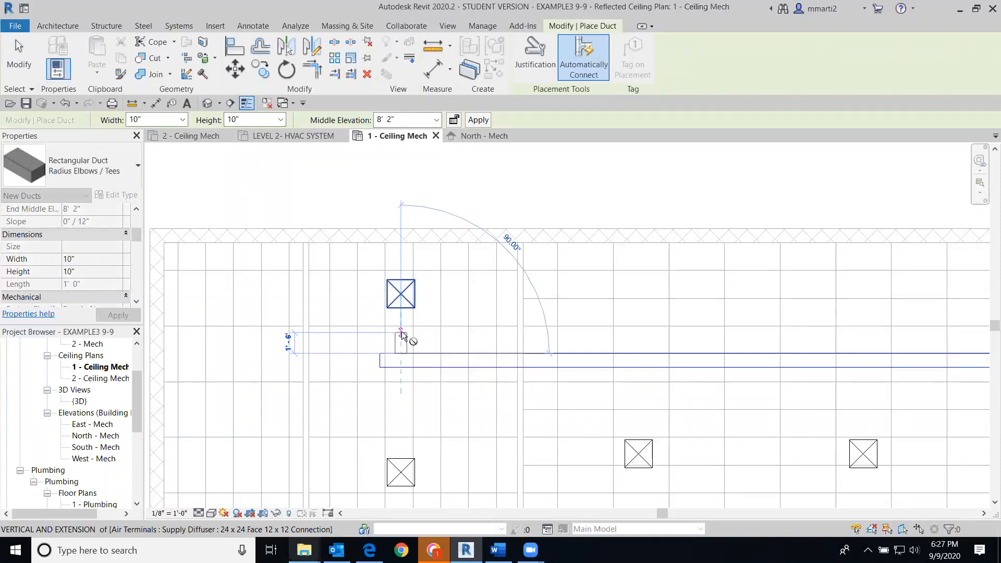
pyautogui.click(402, 334)
pyautogui.rightClick(449, 338)
pyautogui.click(474, 344)
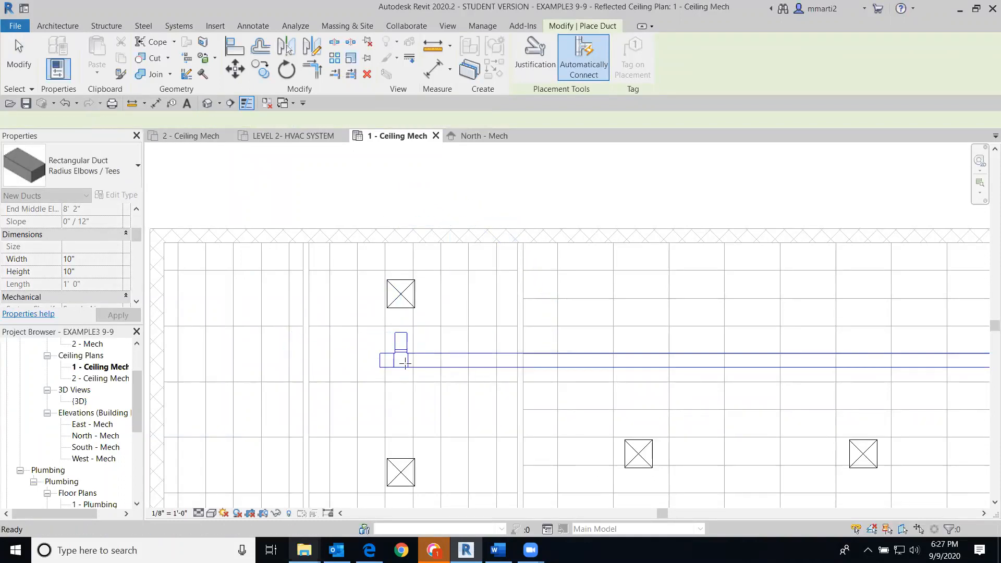
pyautogui.click(401, 367)
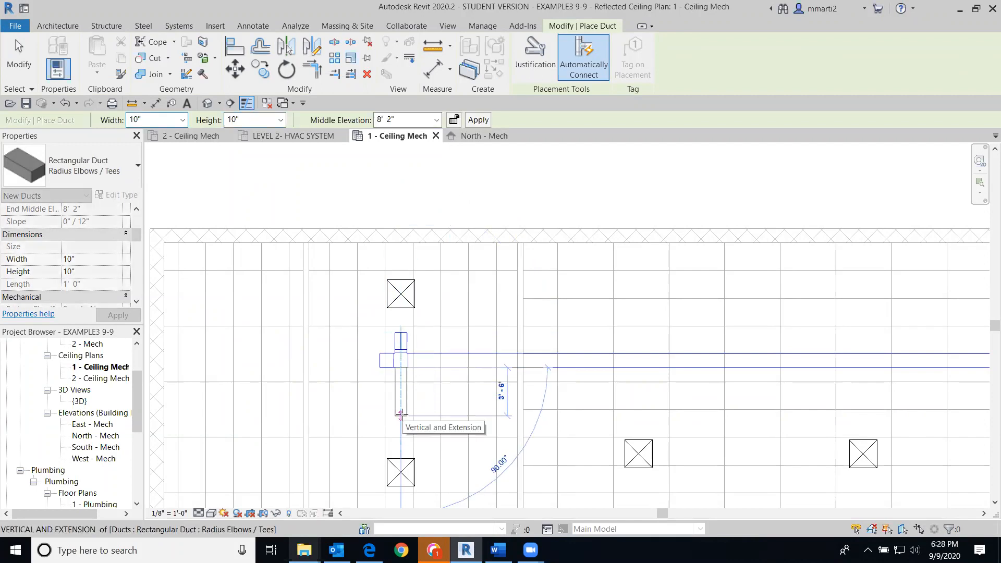
pyautogui.click(401, 414)
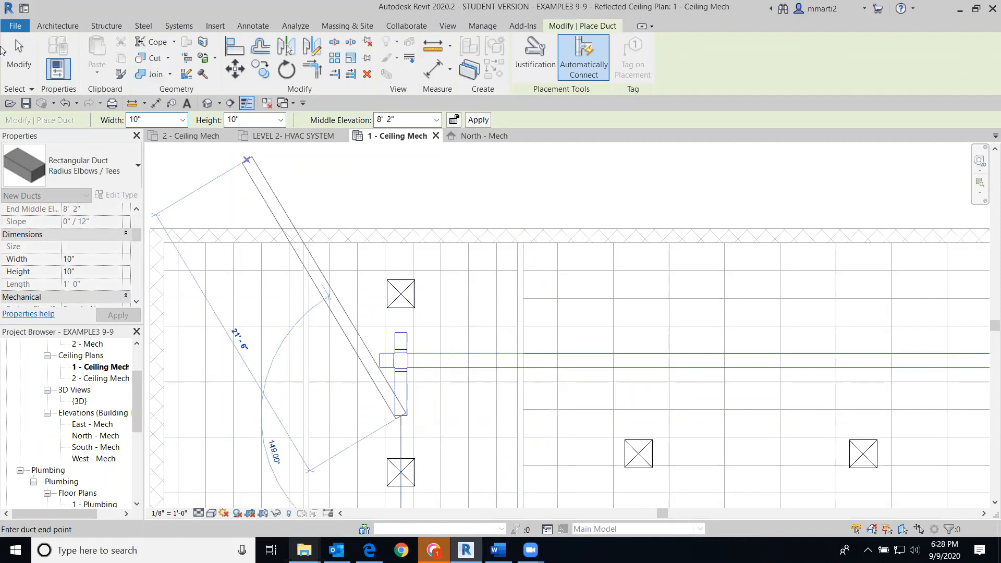
# Connect the northern of the two western diffusers to the north branch duct with round flex duct of 10" diameter
pyautogui.click(3, 50)
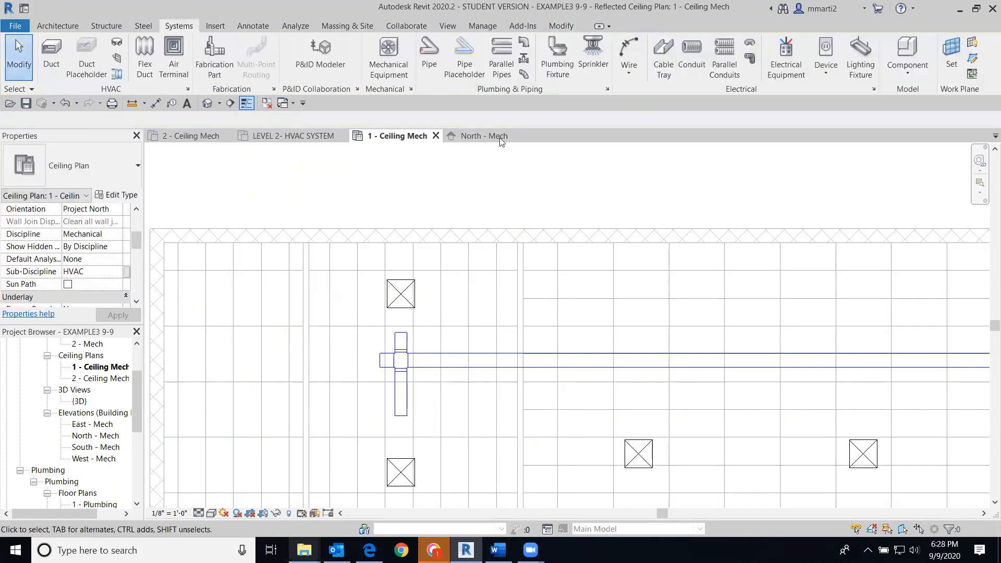
pyautogui.click(147, 70)
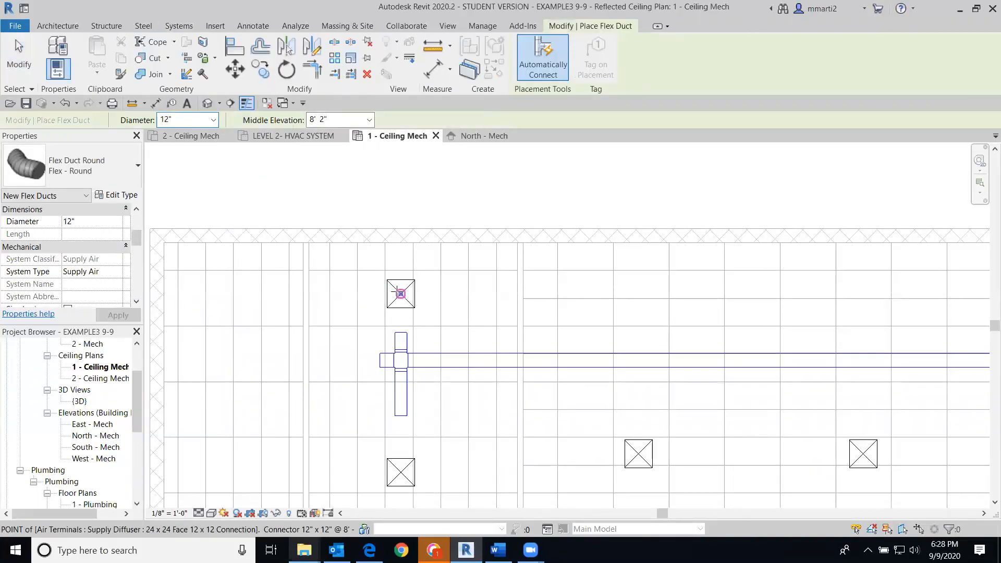
pyautogui.click(213, 121)
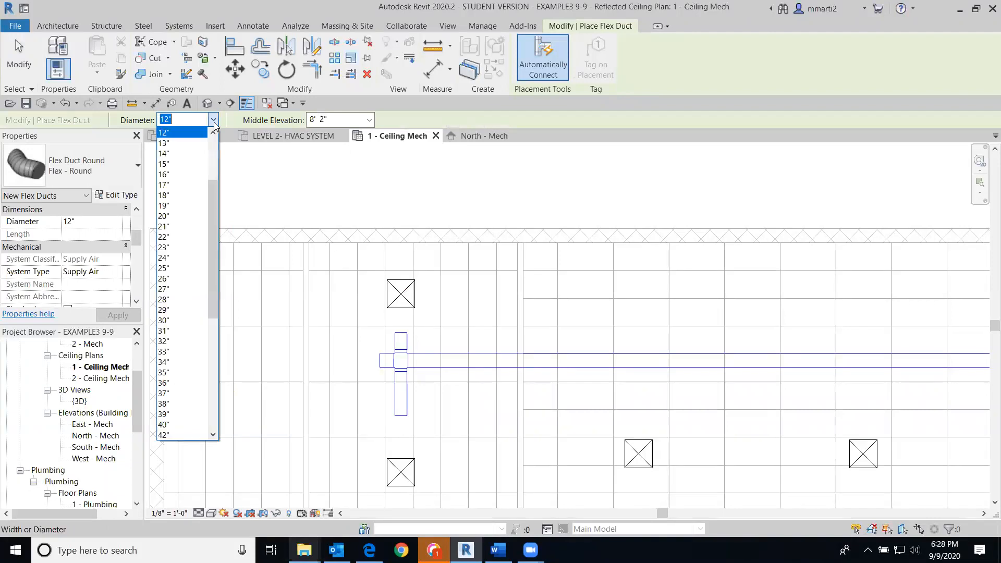
pyautogui.click(179, 134)
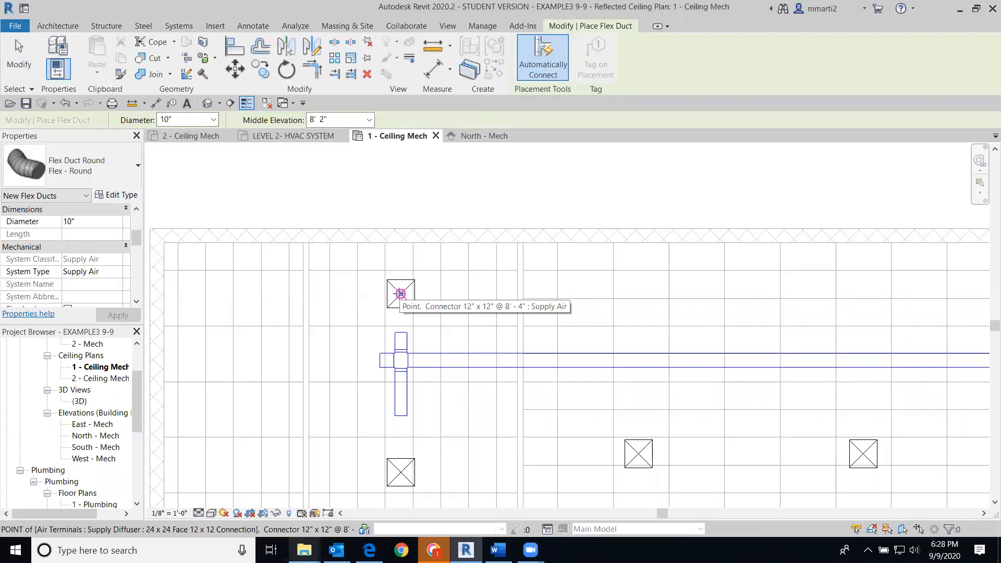
pyautogui.click(400, 293)
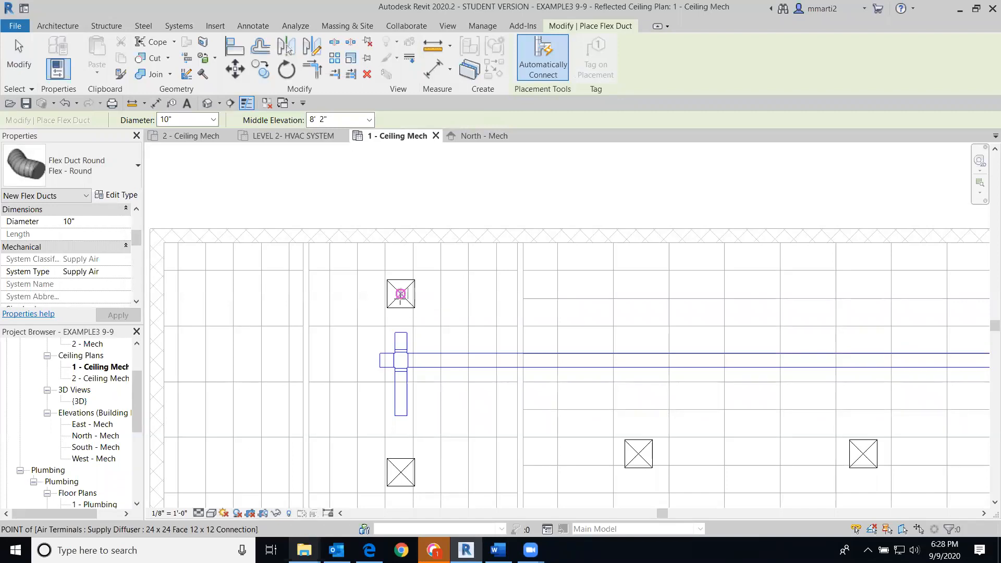
pyautogui.click(400, 332)
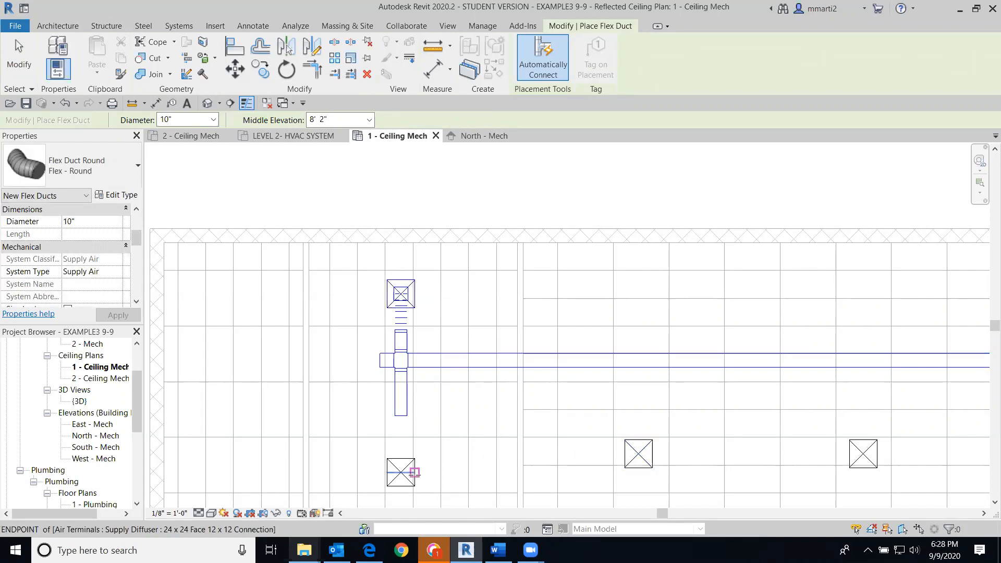
# Connect the southern of the two western diffusers to the south branch duct with 10" round flex duct
pyautogui.click(400, 472)
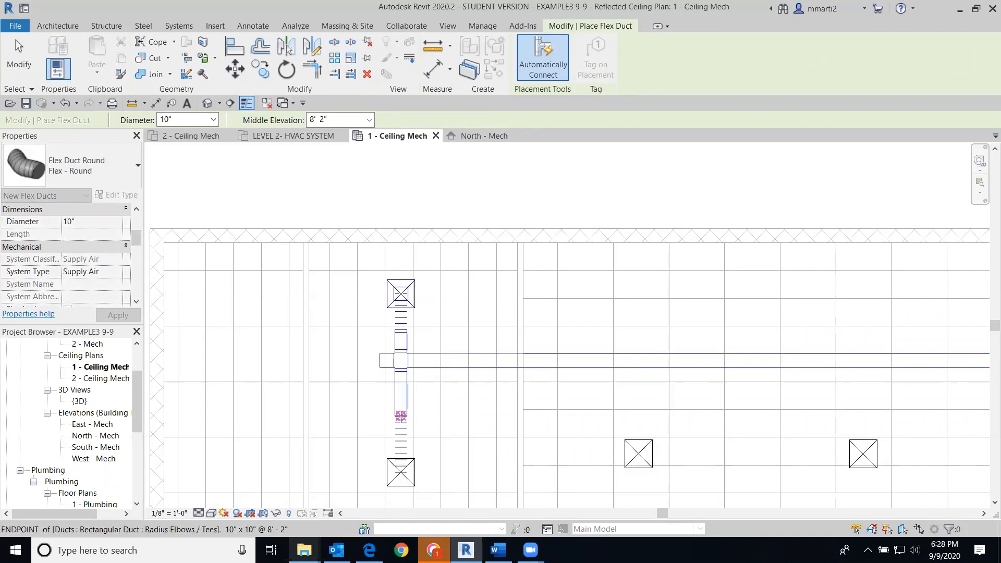
pyautogui.click(395, 416)
pyautogui.click(19, 57)
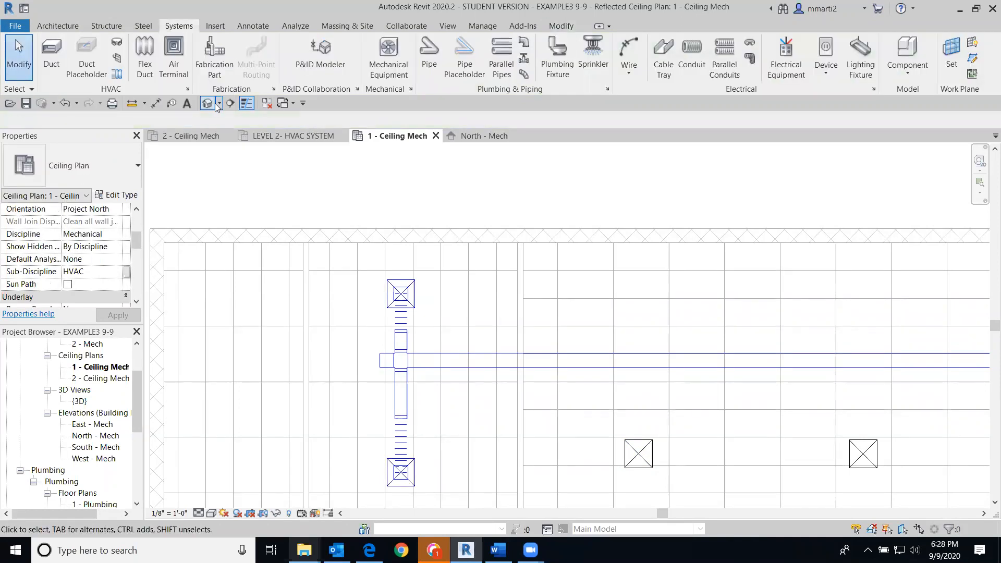
# Check the flex ducts in the 3D view, then move the northern west diffuser slightly north in the 1 - Ceiling Mech plan
pyautogui.click(207, 104)
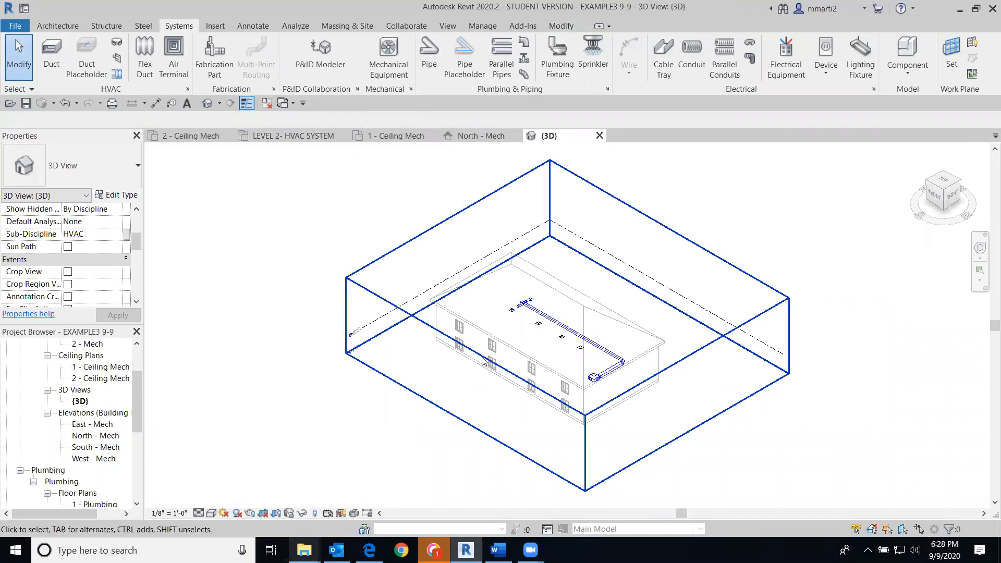
pyautogui.scroll(10, 532, 313)
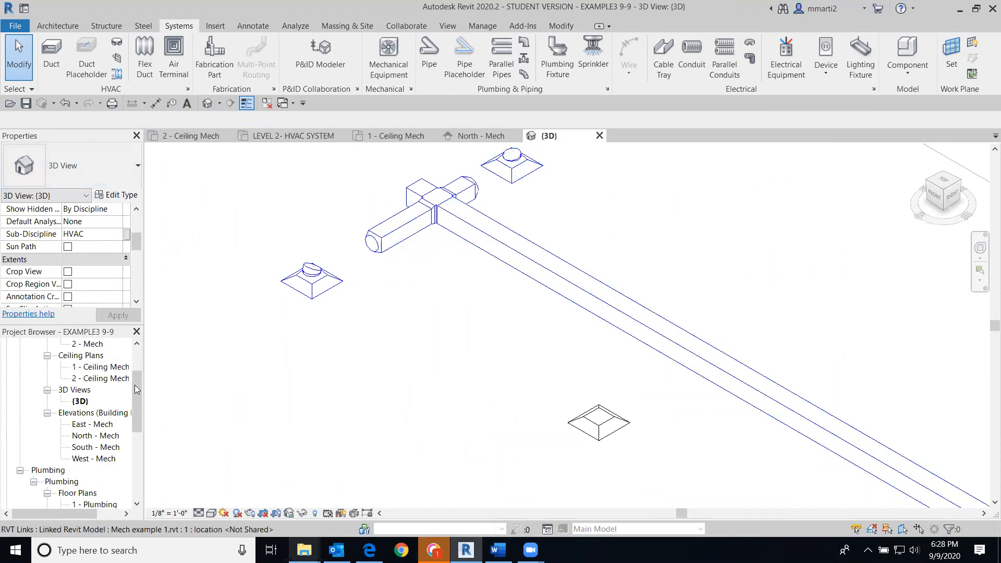
pyautogui.doubleClick(101, 366)
pyautogui.scroll(3, 382, 358)
pyautogui.scroll(-3, 409, 333)
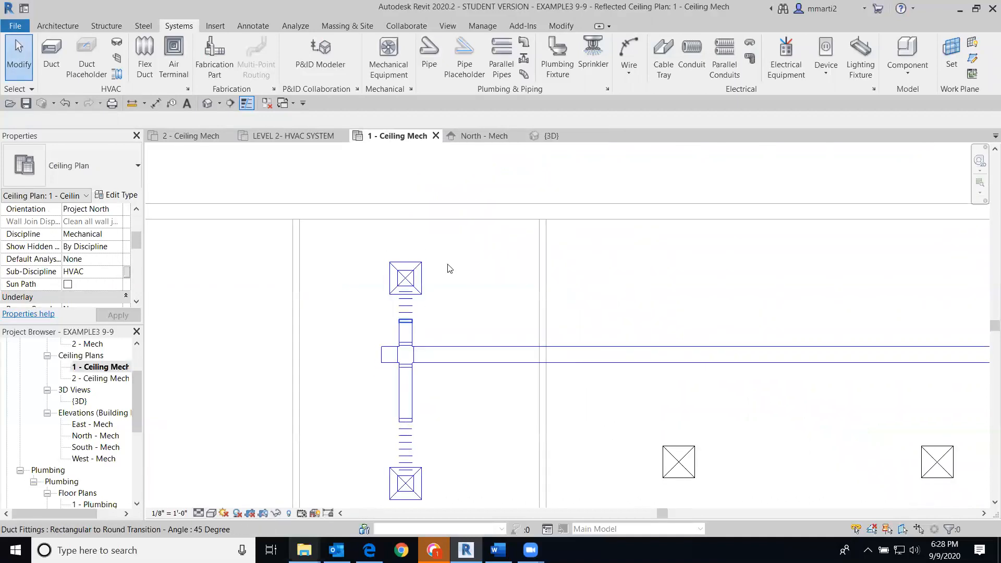
pyautogui.click(404, 268)
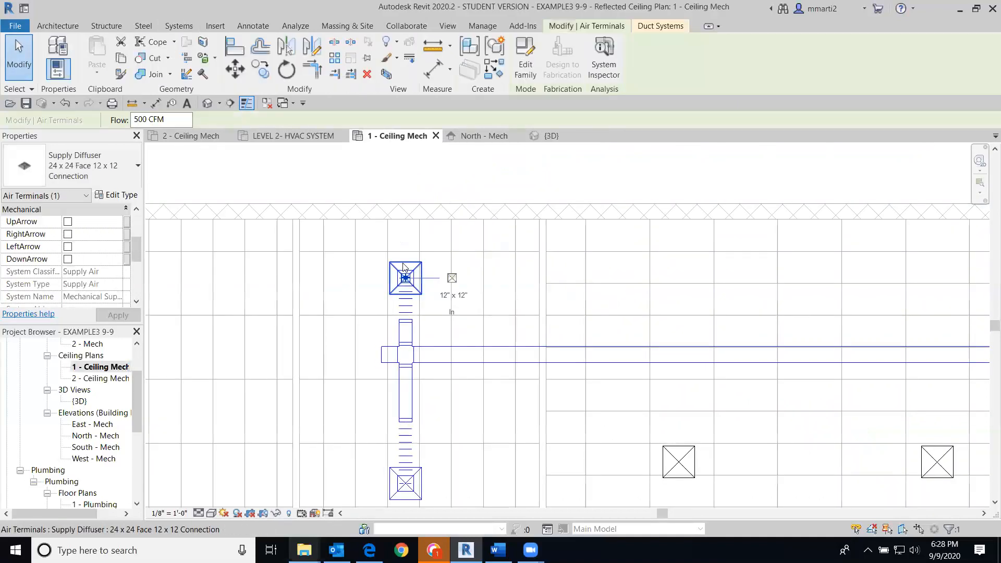
pyautogui.moveTo(405, 278); pyautogui.dragTo(405, 266)
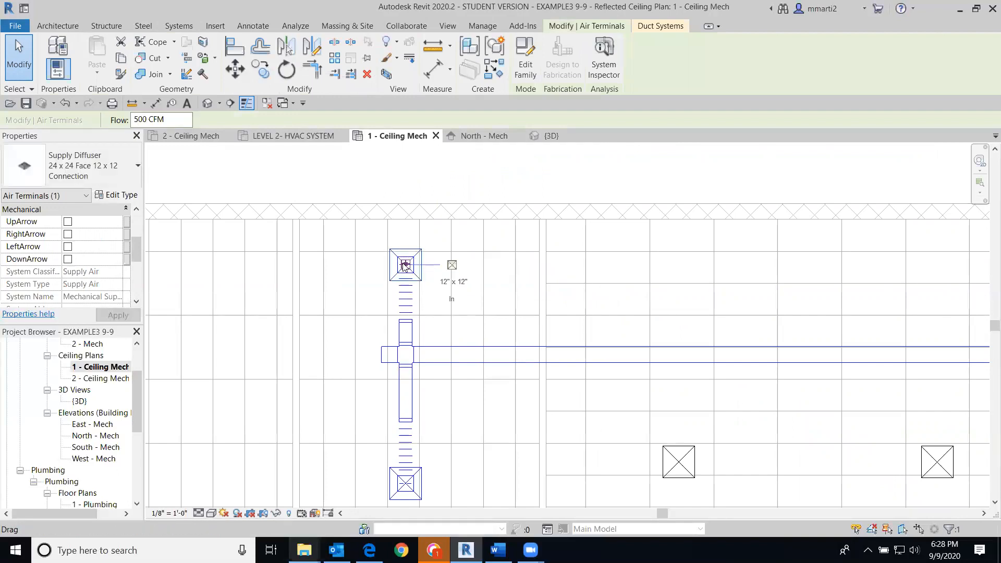
# Shorten the western south branch duct to 2'-0" and bring the flex duct's transition up to its new end
pyautogui.click(415, 430)
pyautogui.moveTo(404, 417); pyautogui.dragTo(405, 399)
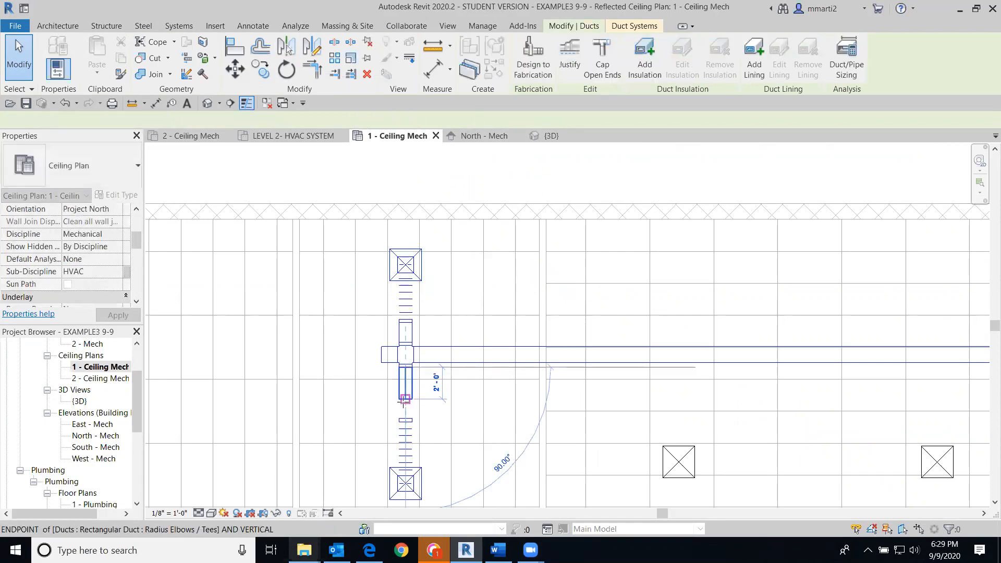
pyautogui.scroll(3, 411, 448)
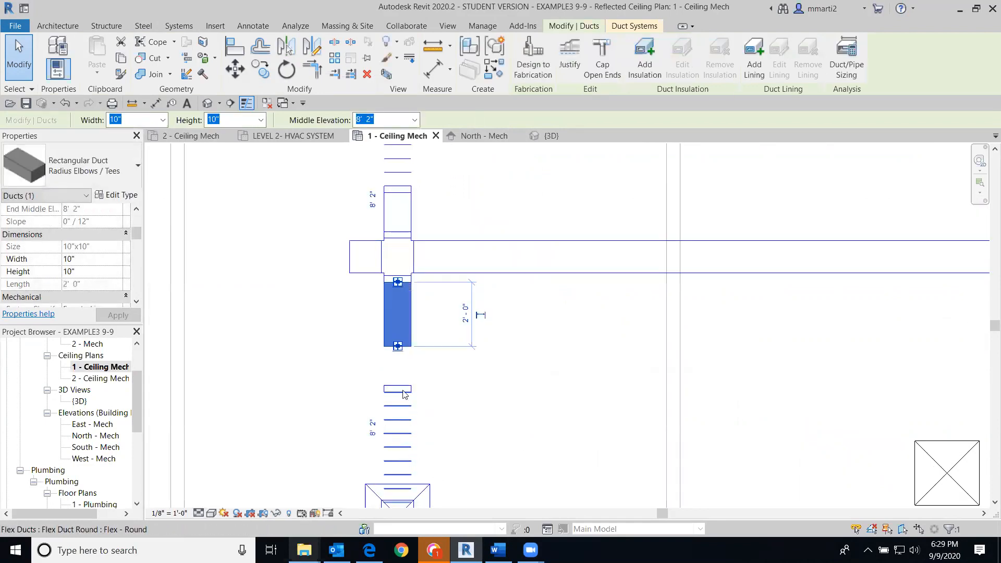
pyautogui.click(395, 350)
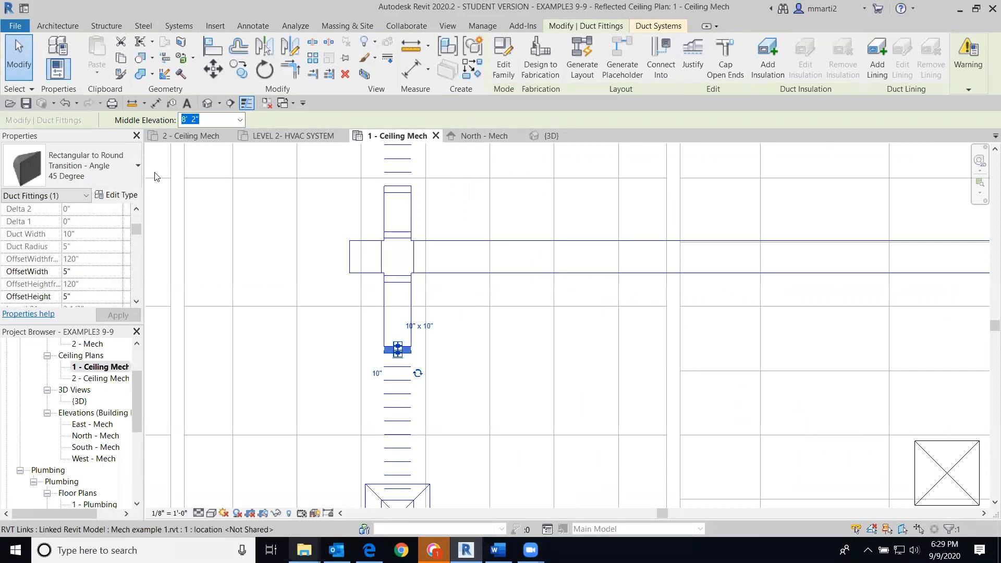
pyautogui.click(19, 57)
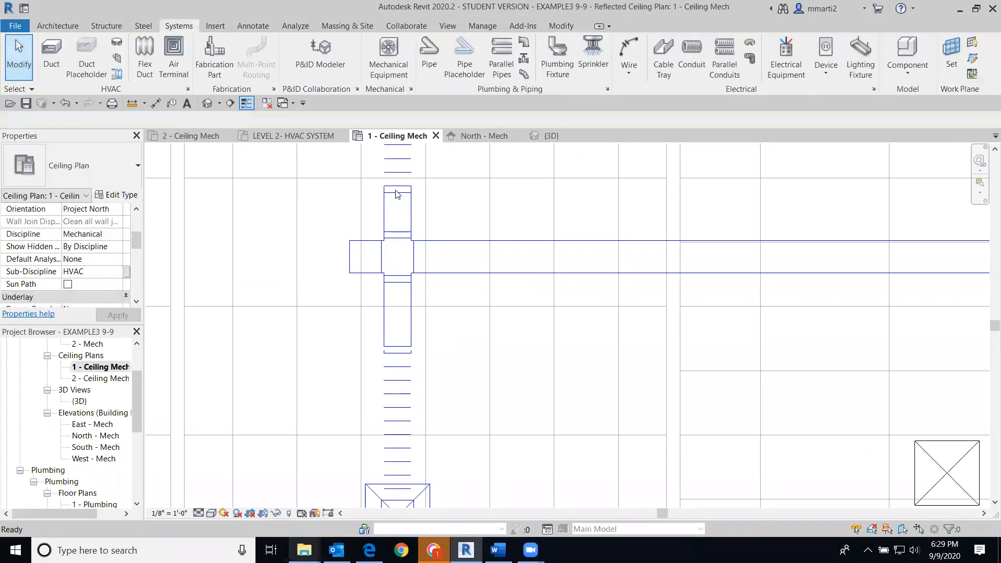
# In the 3D view, nudge the northern west diffuser farther from its branch duct to give its flex duct more room
pyautogui.click(206, 104)
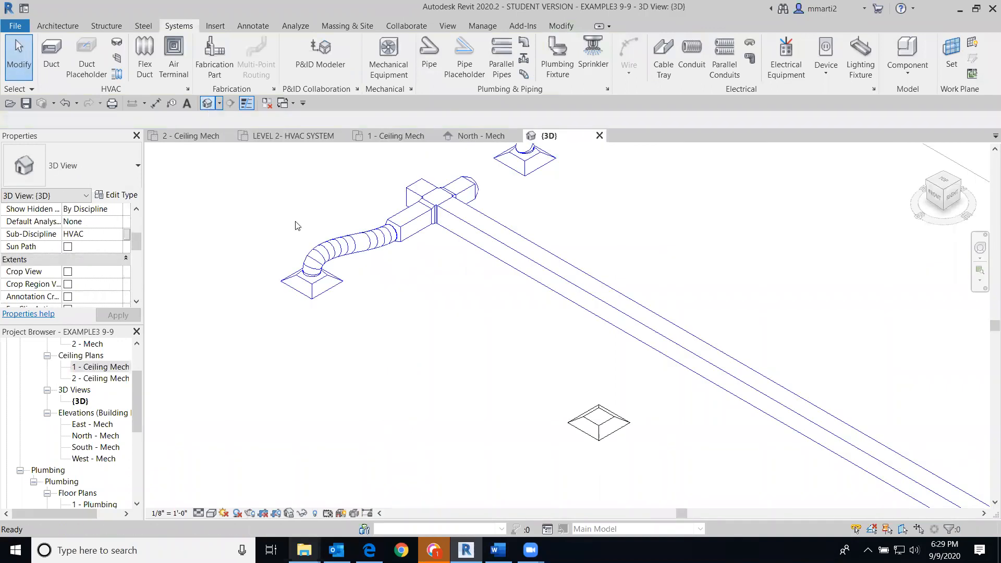
pyautogui.moveTo(426, 404); pyautogui.dragTo(338, 537, button='middle')
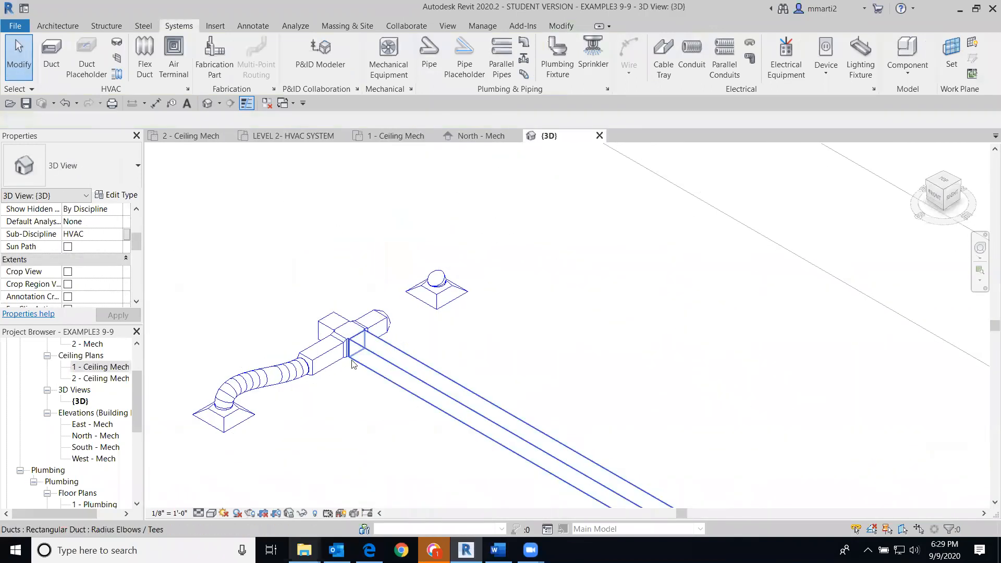
pyautogui.click(462, 301)
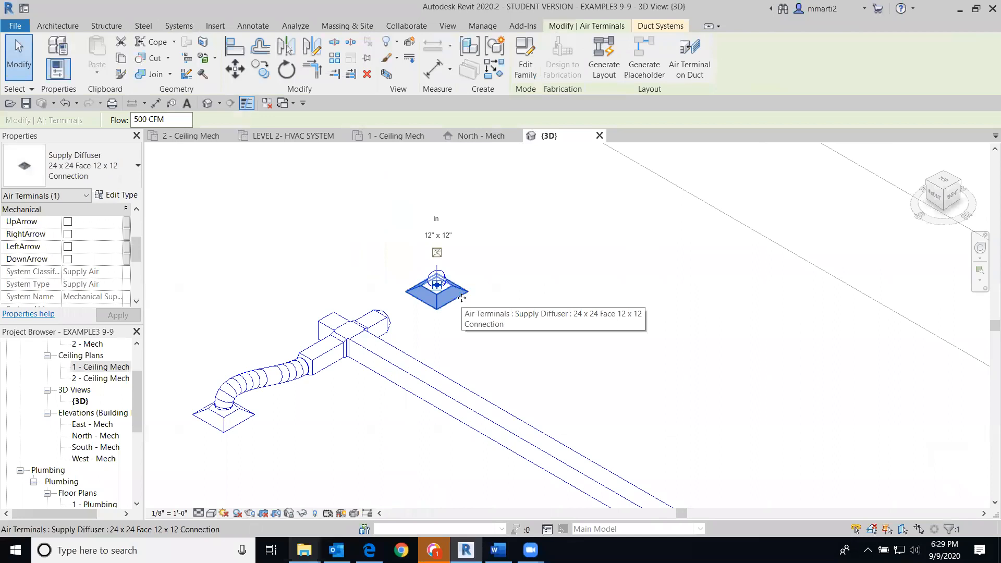
pyautogui.press('Right')
pyautogui.press('Left')
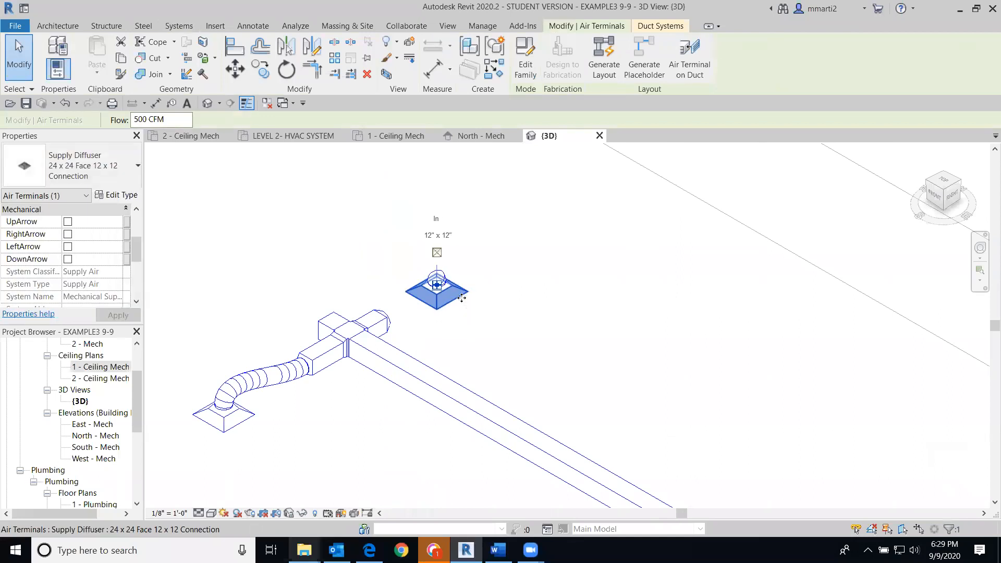
pyautogui.press('Up')
pyautogui.press('Up')
pyautogui.press('Up')
pyautogui.press('Up')
pyautogui.press('Up')
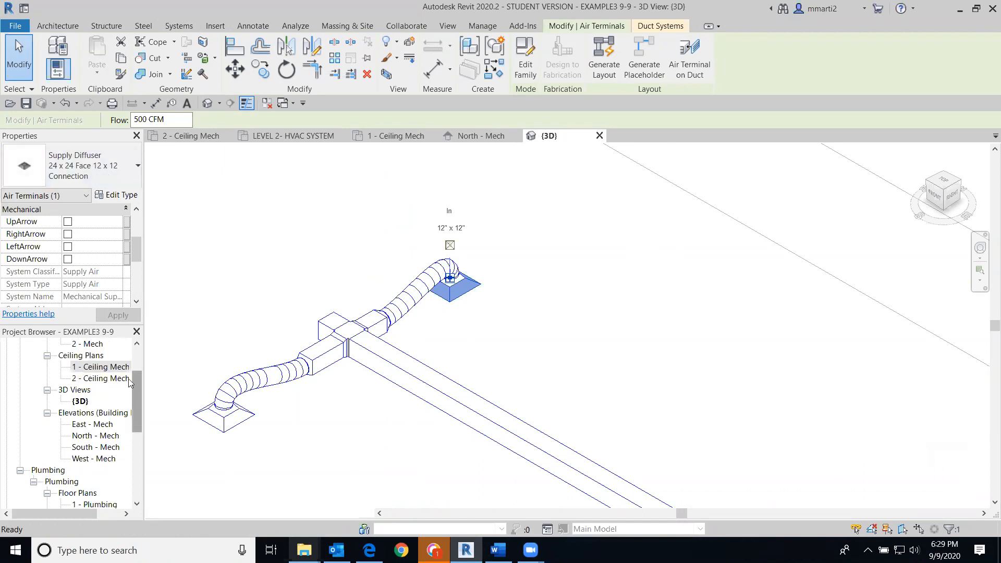
# In the 1 - Ceiling Mech plan, nudge the next diffuser east of the western pair slightly south, away from the main duct
pyautogui.moveTo(138, 394); pyautogui.dragTo(121, 360)
pyautogui.doubleClick(102, 424)
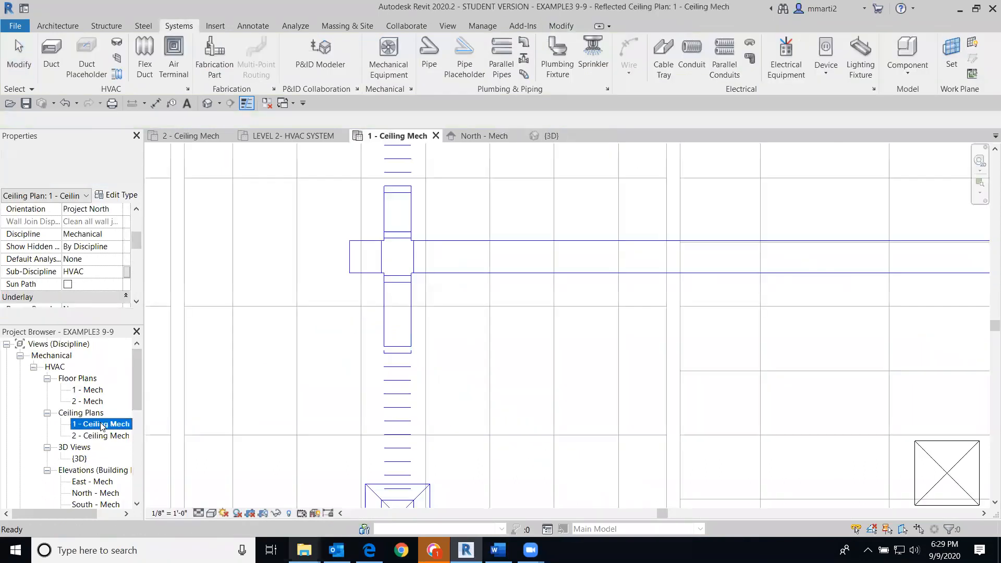
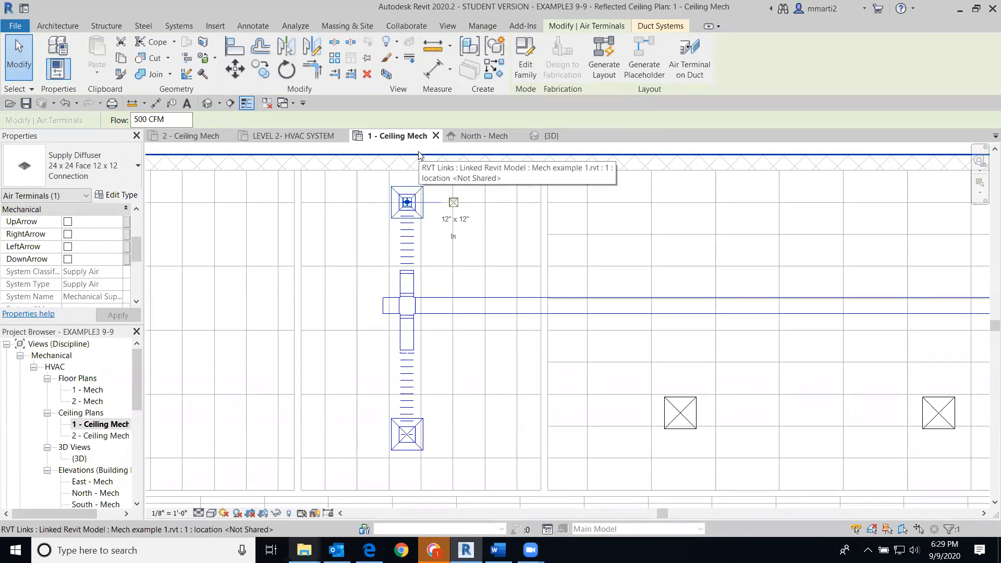
pyautogui.moveTo(469, 344); pyautogui.dragTo(265, 284, button='middle')
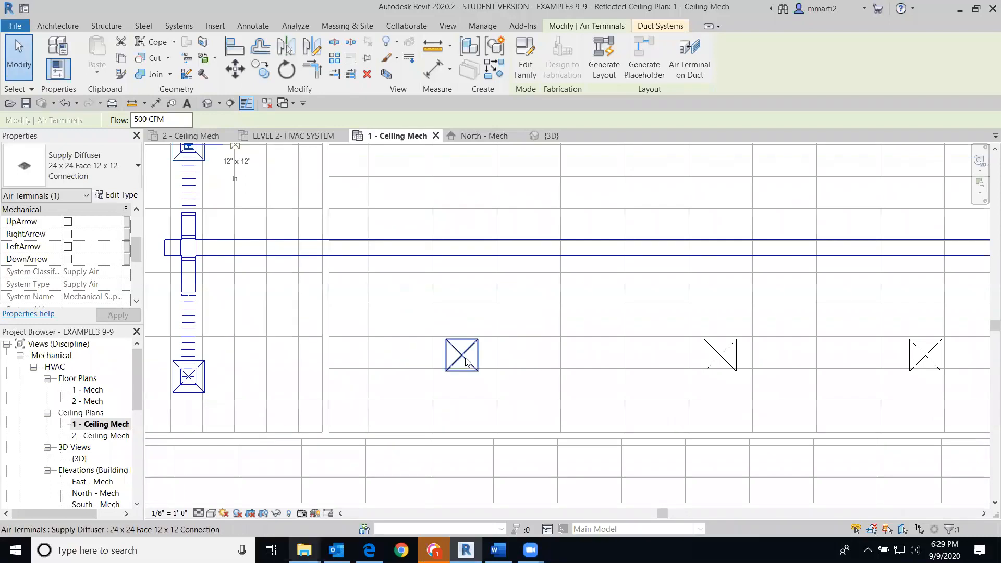
pyautogui.moveTo(466, 361); pyautogui.dragTo(465, 358)
pyautogui.press('Down')
pyautogui.press('Down')
pyautogui.press('Down')
pyautogui.press('Down')
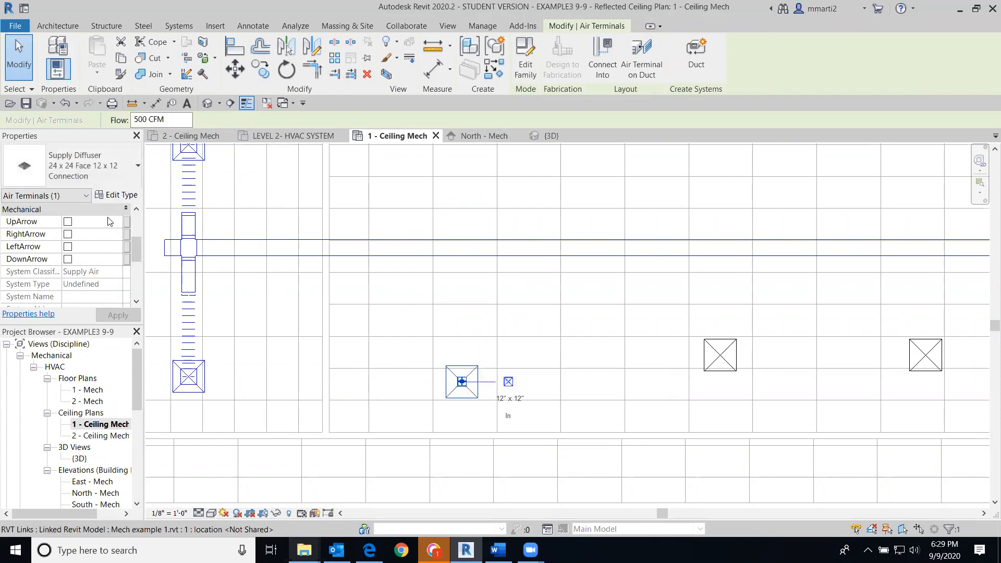
pyautogui.click(16, 40)
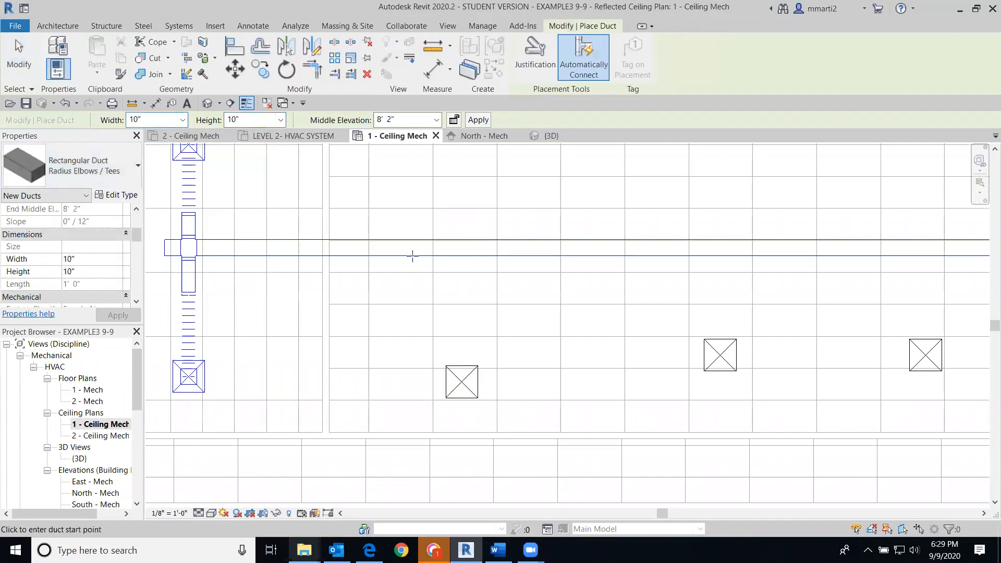
# Draw two 10" x 10" branch ducts about 2'-6" south from the main duct, aligned with the next two diffusers to the east
pyautogui.click(460, 255)
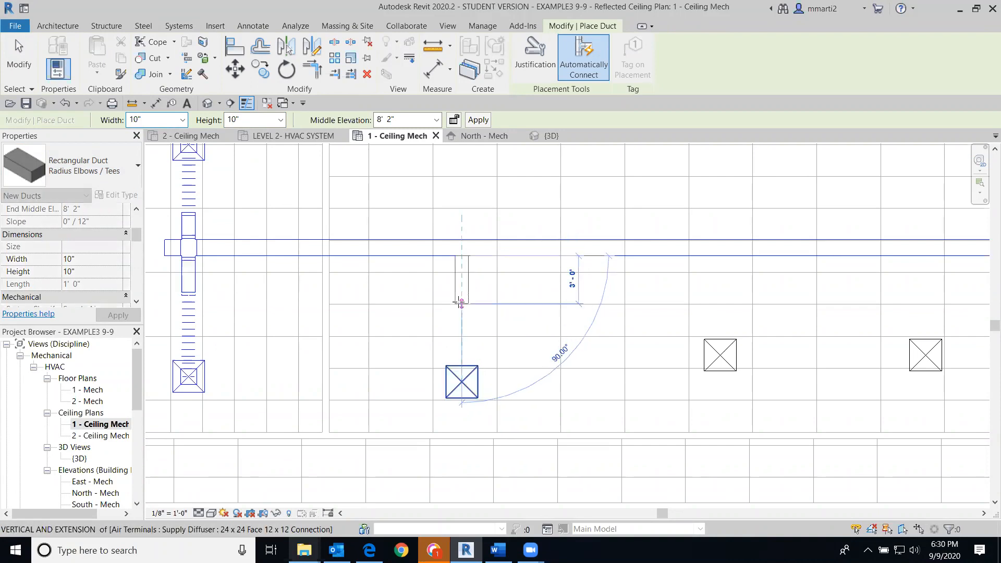
pyautogui.click(461, 297)
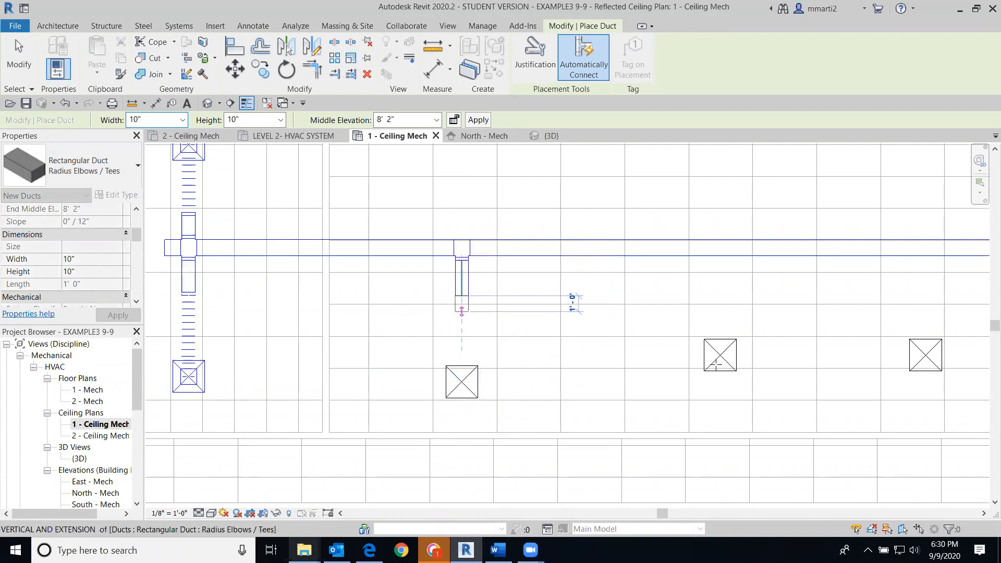
pyautogui.rightClick(593, 359)
pyautogui.click(614, 368)
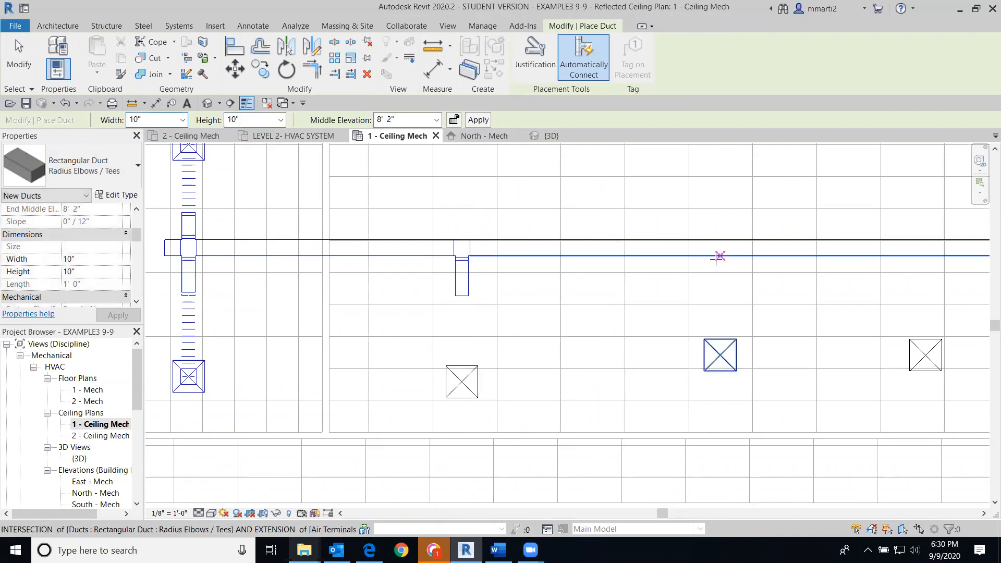
pyautogui.click(719, 256)
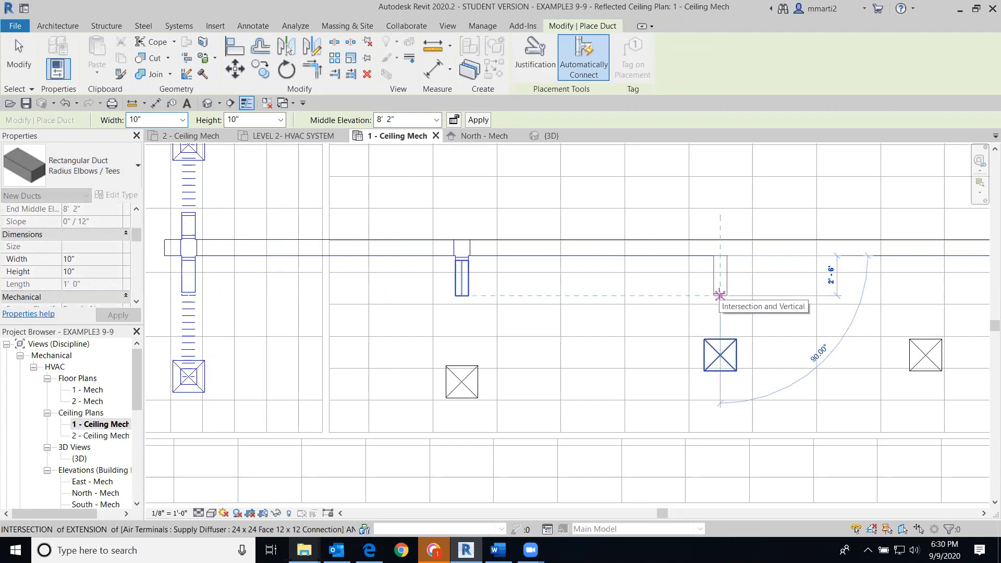
pyautogui.click(719, 295)
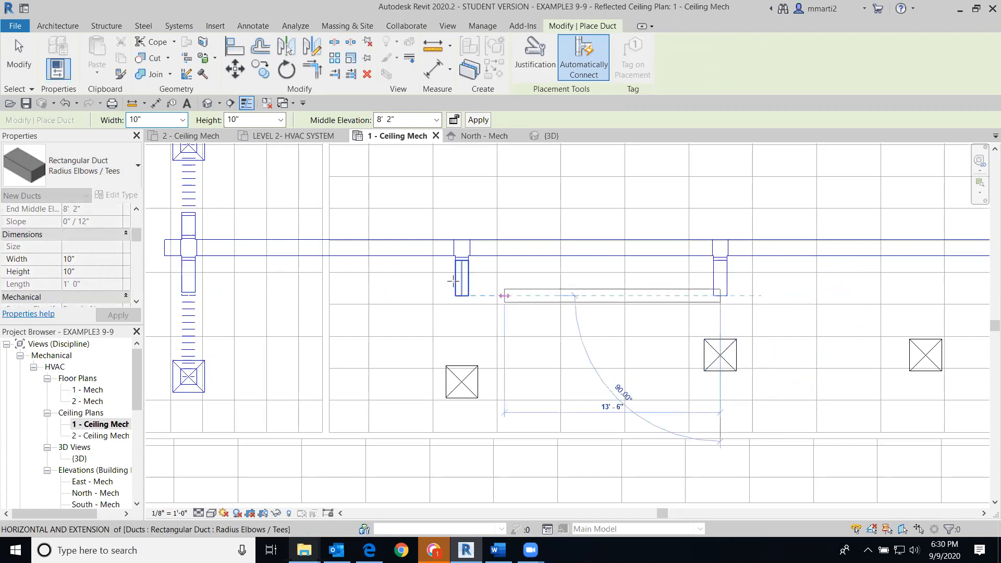
pyautogui.click(19, 74)
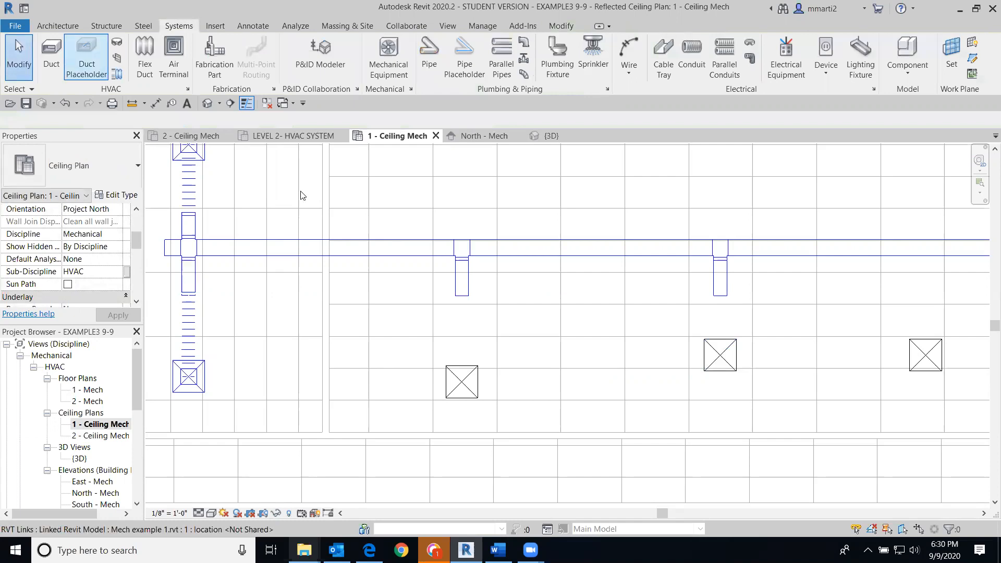
# Connect the first diffuser east of the western pair to its branch duct with 10" round flex duct
pyautogui.click(141, 57)
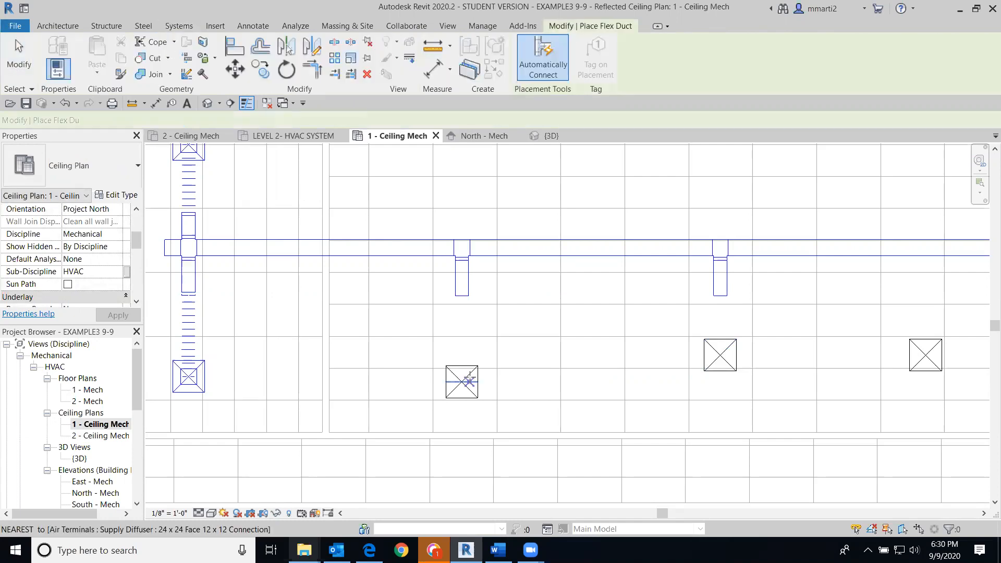
pyautogui.click(462, 381)
pyautogui.click(461, 299)
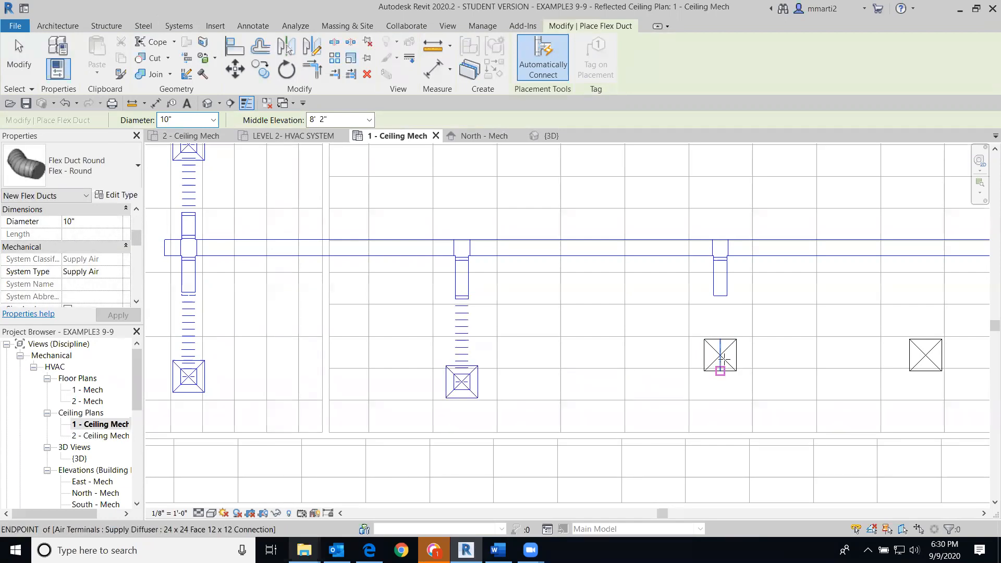
# Connect the second diffuser east of the western pair to its branch duct with 10" round flex duct
pyautogui.click(719, 339)
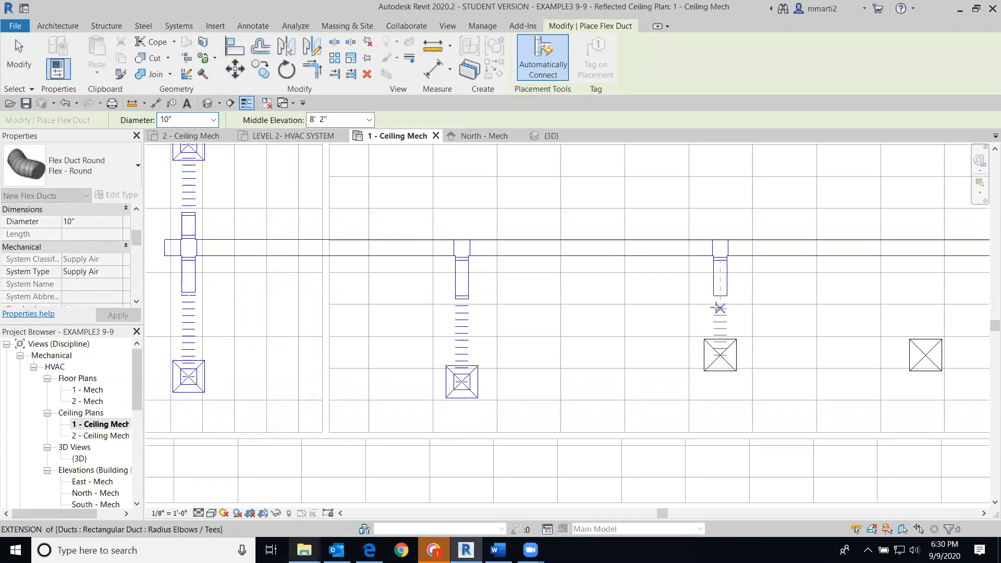
pyautogui.click(719, 298)
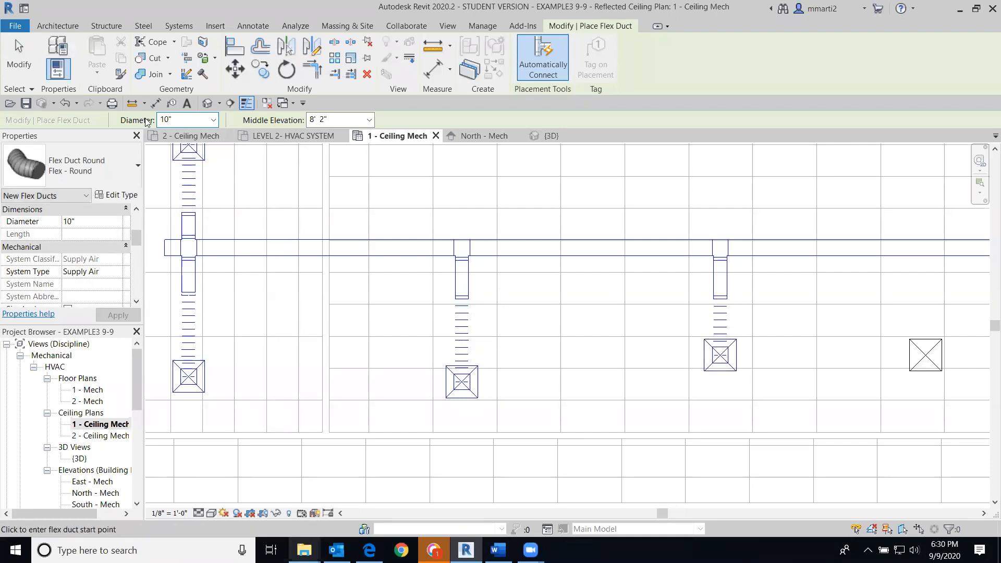
pyautogui.click(28, 61)
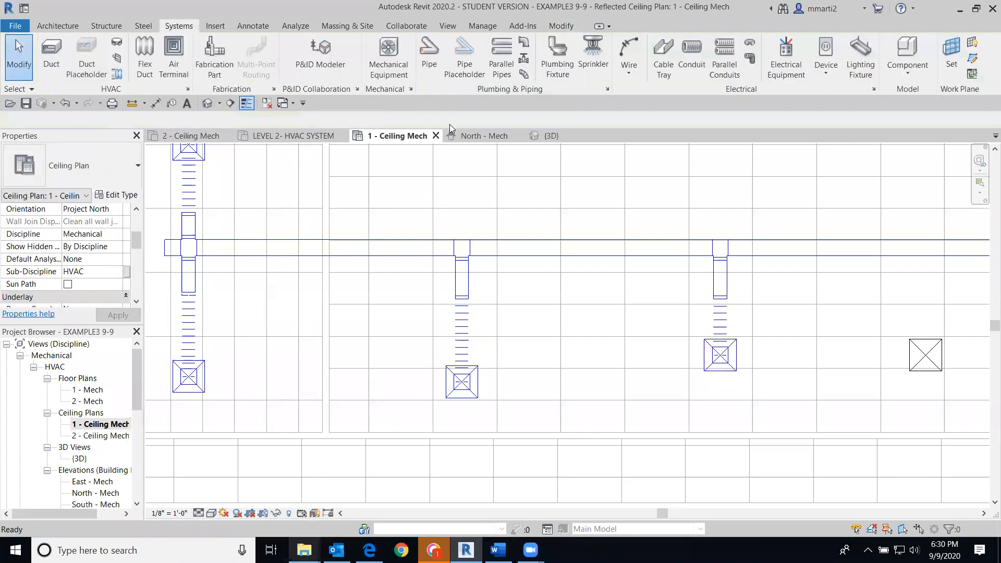
# In the 3D view, nudge the second diffuser east of the western pair slightly south, away from its branch duct, to give its flex duct more room
pyautogui.click(206, 104)
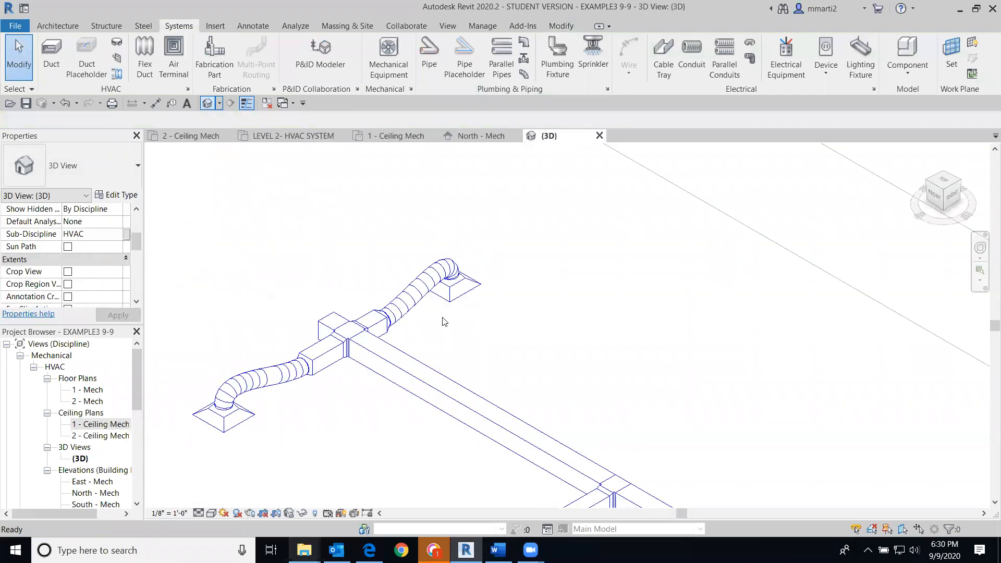
pyautogui.scroll(-3, 605, 411)
pyautogui.moveTo(605, 412); pyautogui.dragTo(454, 260, button='middle')
pyautogui.scroll(2, 550, 440)
pyautogui.moveTo(550, 440); pyautogui.dragTo(514, 403, button='middle')
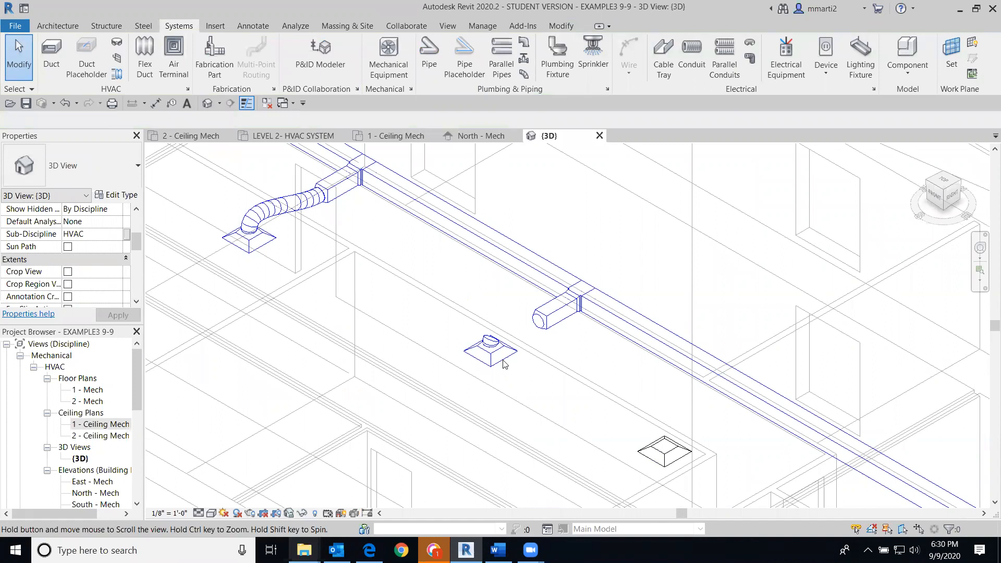
pyautogui.click(487, 355)
pyautogui.moveTo(486, 358); pyautogui.dragTo(478, 363)
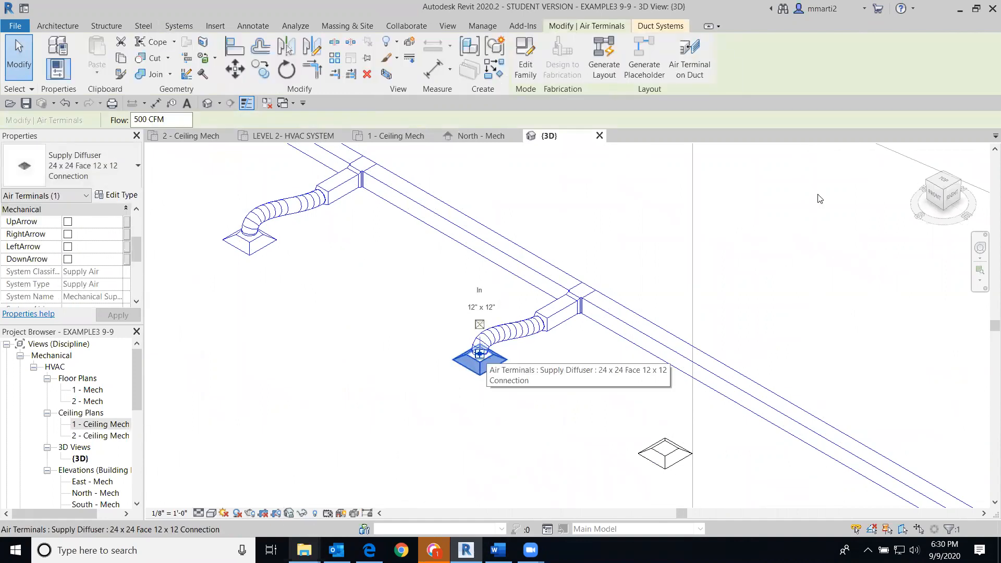
pyautogui.click(24, 50)
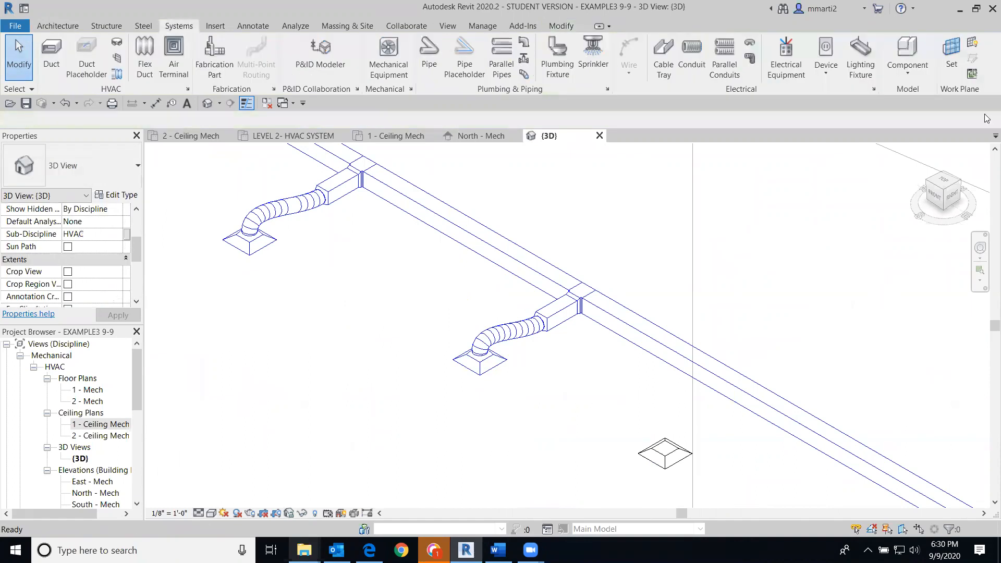
# Orient the 3D view to Top with north up and frame the whole duct layout
pyautogui.click(939, 174)
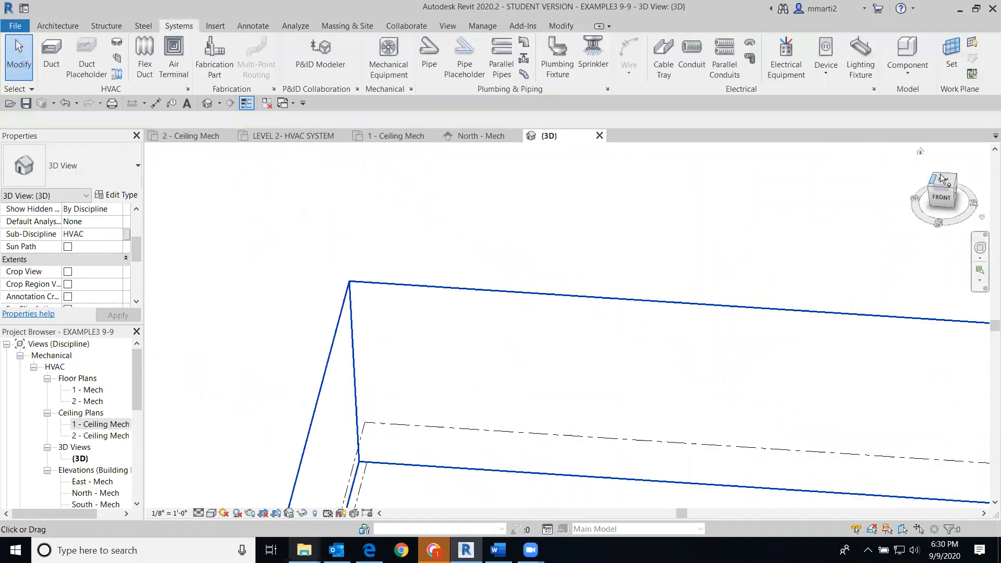
pyautogui.click(938, 205)
pyautogui.click(959, 189)
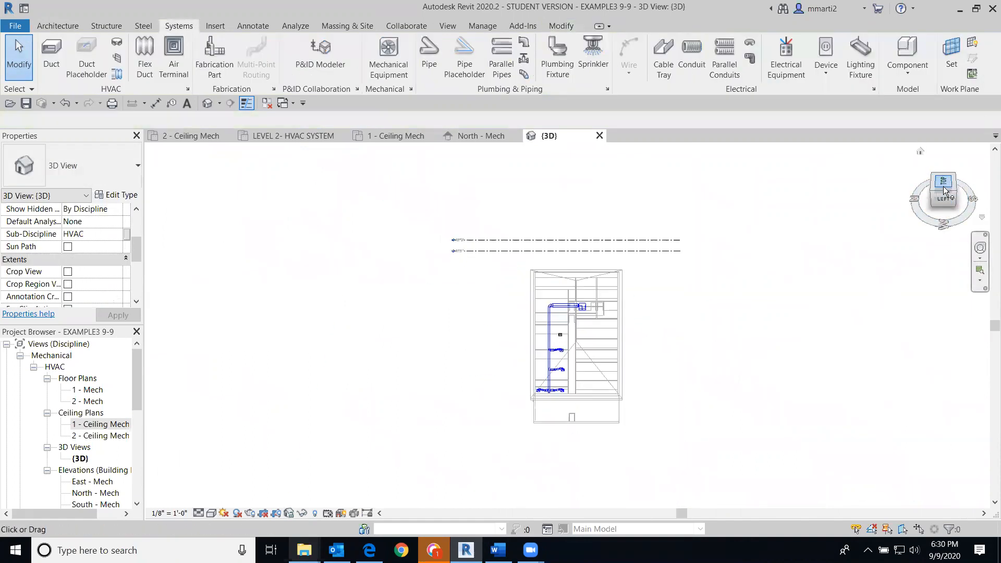
pyautogui.click(982, 161)
pyautogui.scroll(5, 559, 352)
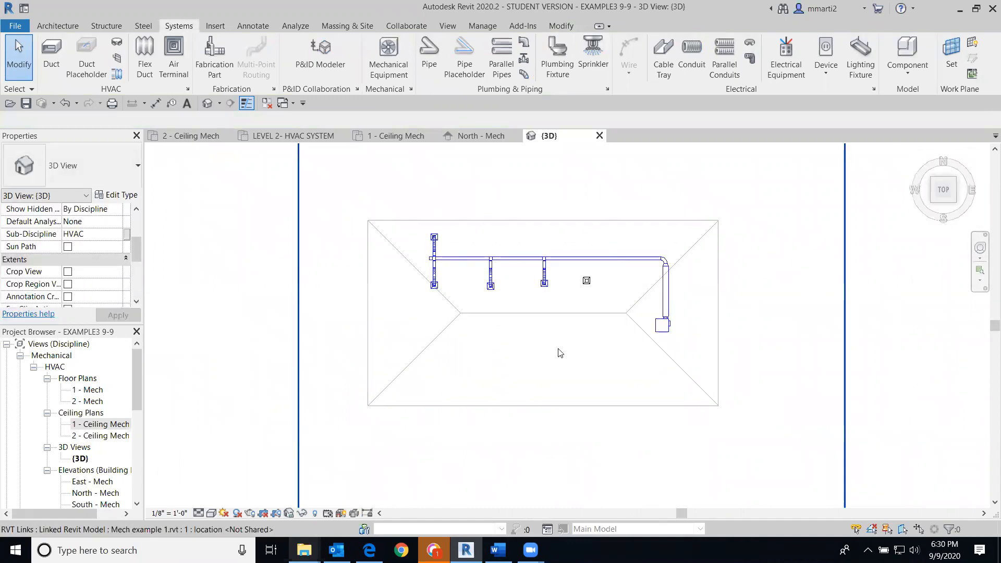
pyautogui.scroll(2, 360, 320)
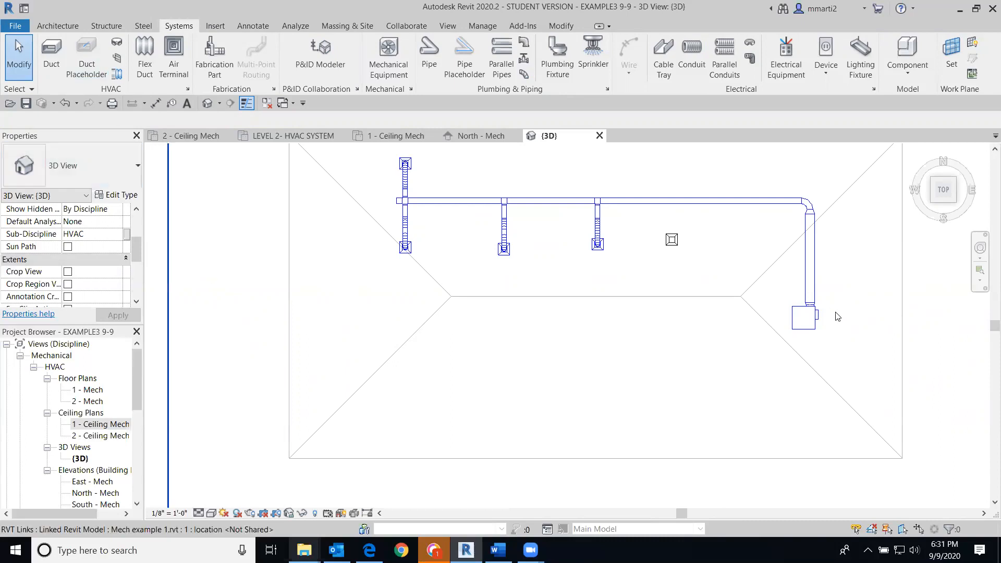
# Draw a duct from the VAV unit's 24 1/2" x 17 1/2" inlet, about 7'-6" north and about 26' west
pyautogui.click(803, 315)
pyautogui.scroll(2, 765, 334)
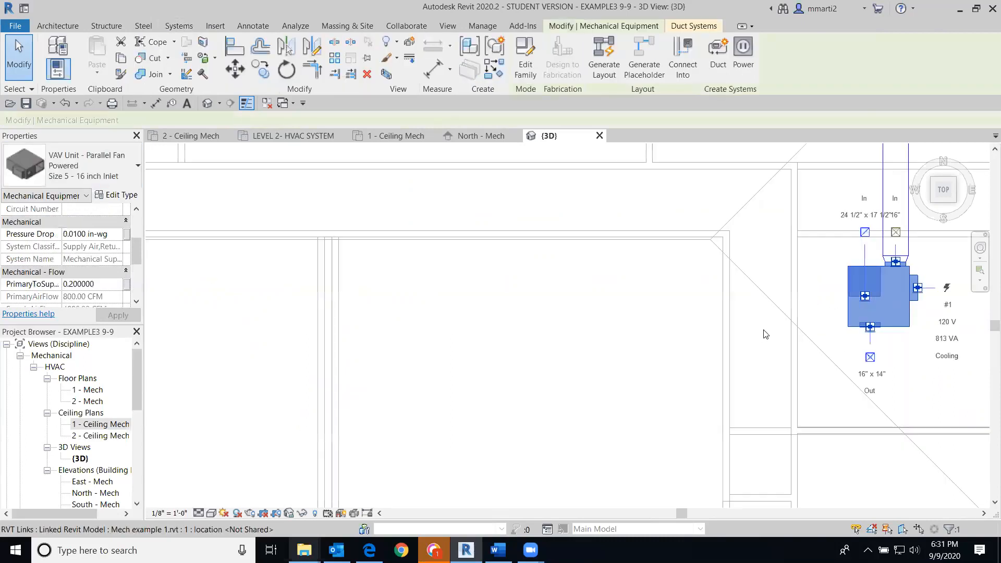
pyautogui.scroll(2, 843, 275)
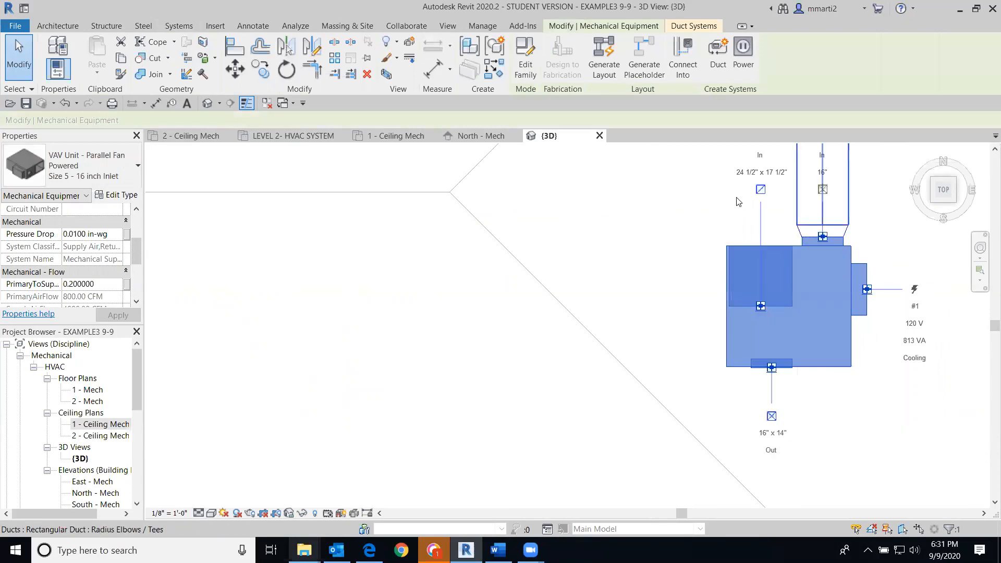
pyautogui.moveTo(724, 240); pyautogui.dragTo(650, 373, button='middle')
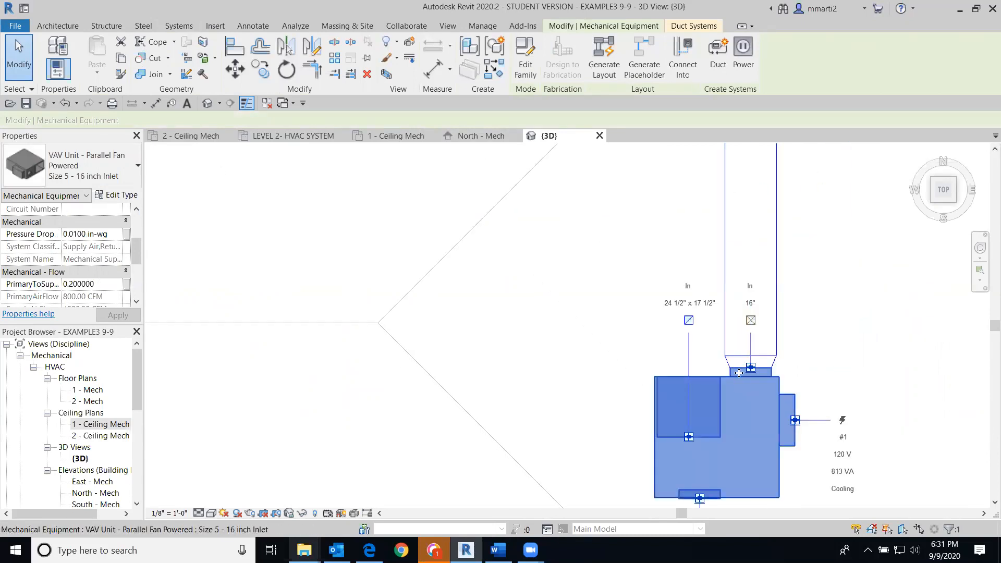
pyautogui.scroll(-1, 619, 305)
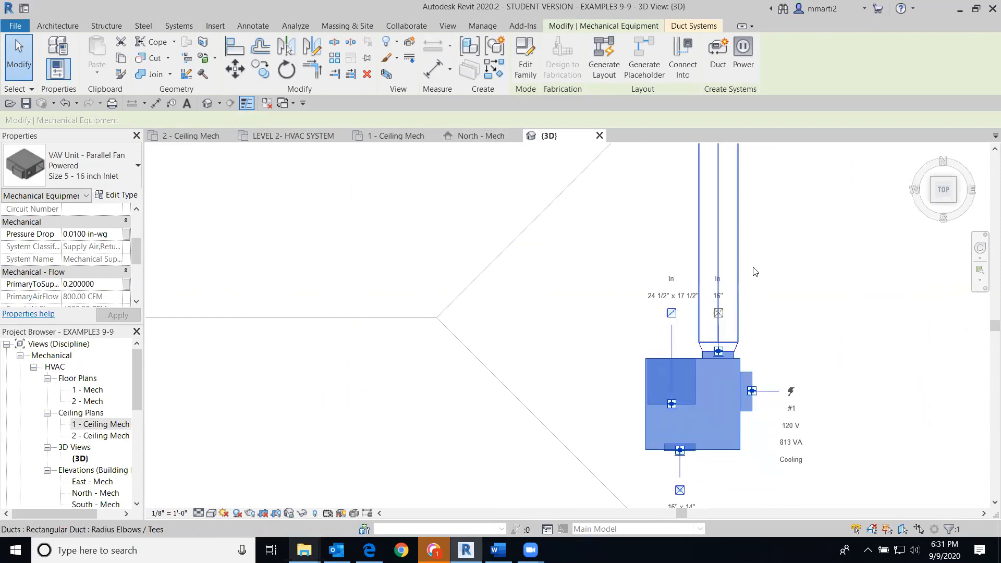
pyautogui.moveTo(729, 335); pyautogui.dragTo(775, 413, button='middle')
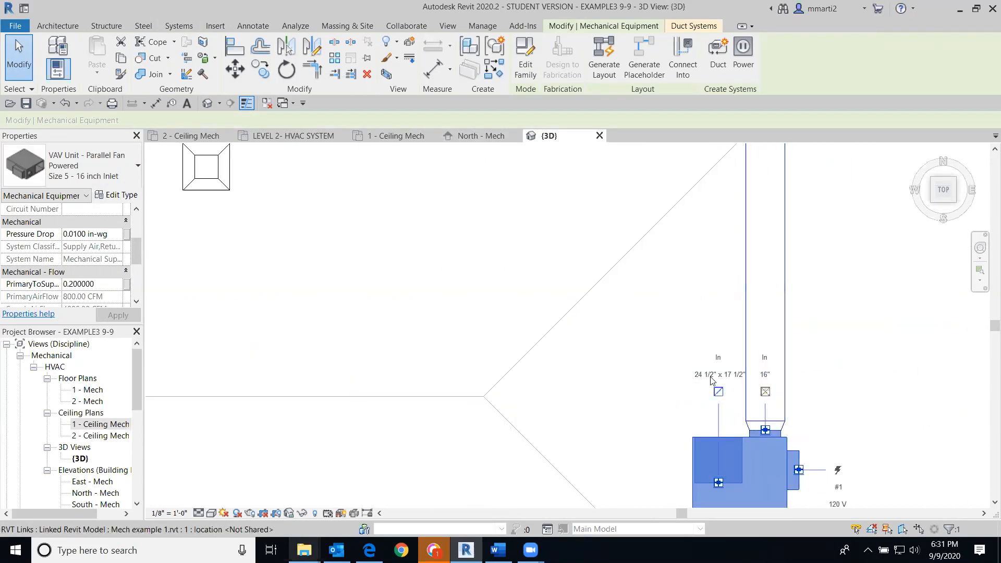
pyautogui.click(718, 392)
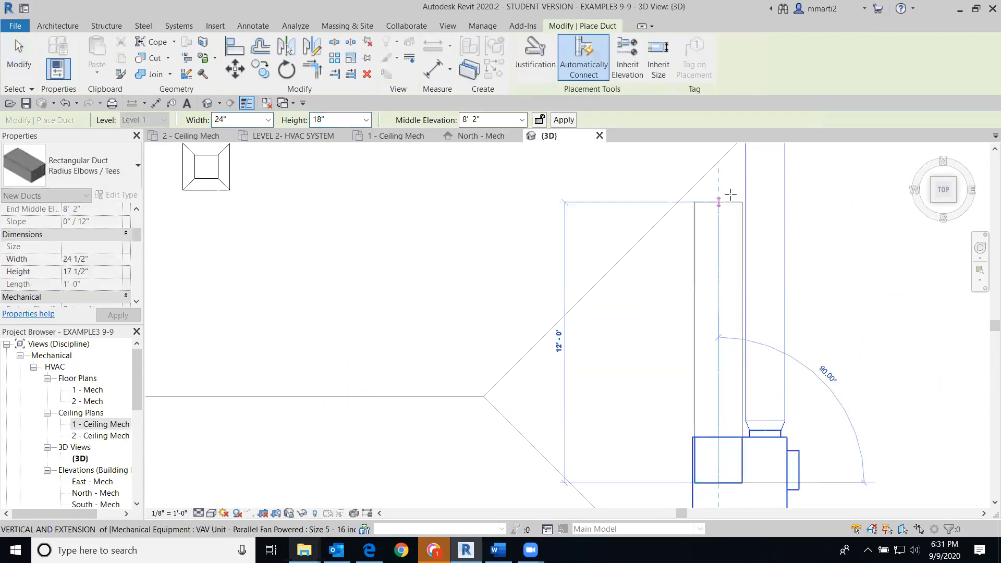
pyautogui.moveTo(726, 202); pyautogui.dragTo(738, 329, button='middle')
pyautogui.scroll(-2, 738, 329)
pyautogui.scroll(-3, 738, 329)
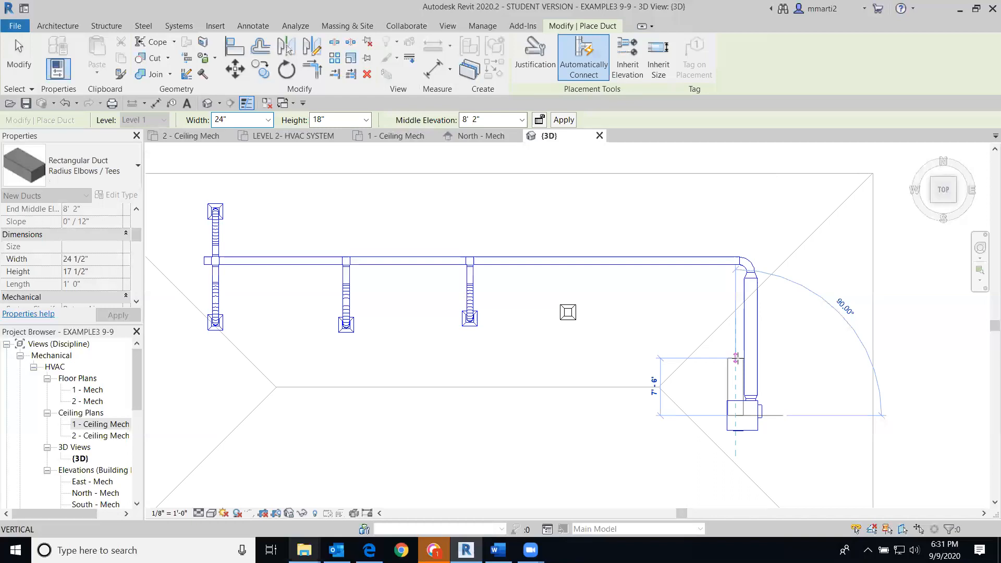
pyautogui.click(735, 358)
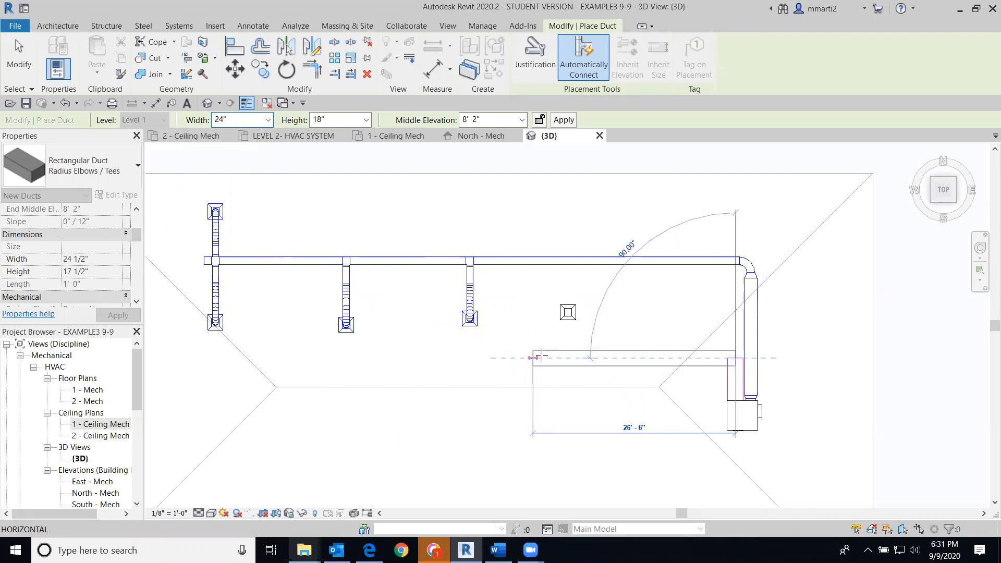
pyautogui.click(536, 358)
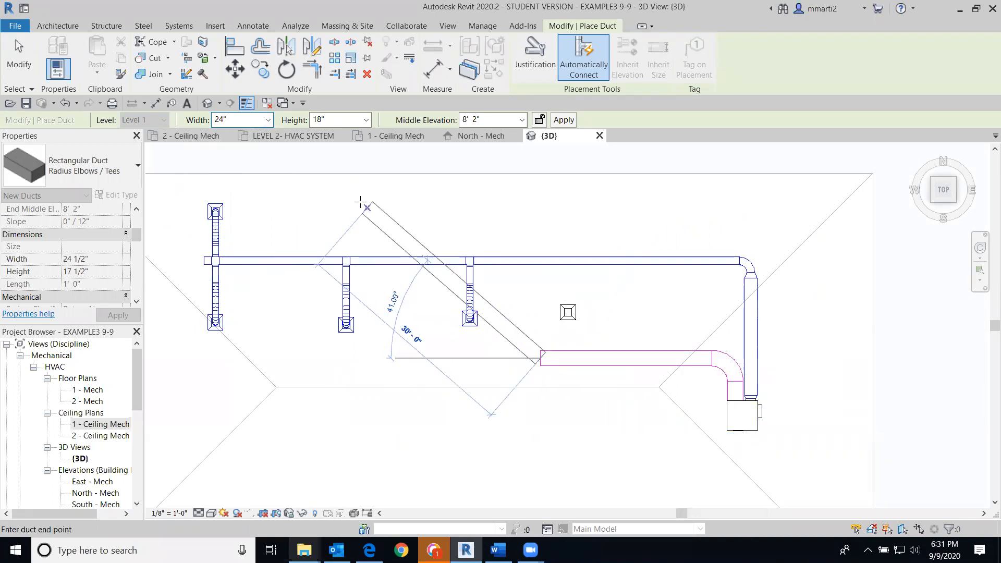
# Reduce the duct's width to 18" and continue the run about 24' farther west
pyautogui.click(268, 121)
pyautogui.scroll(3, 242, 149)
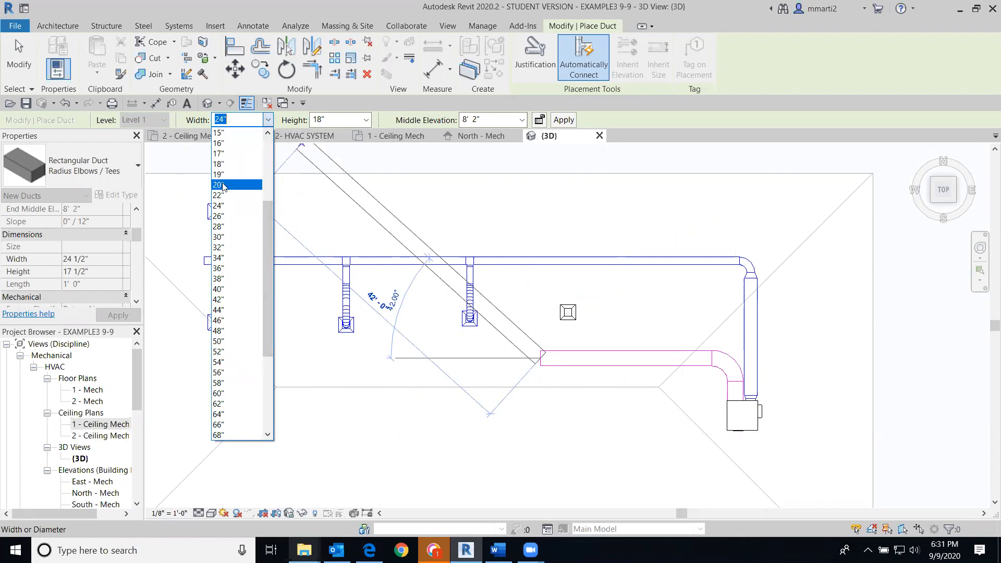
pyautogui.click(221, 164)
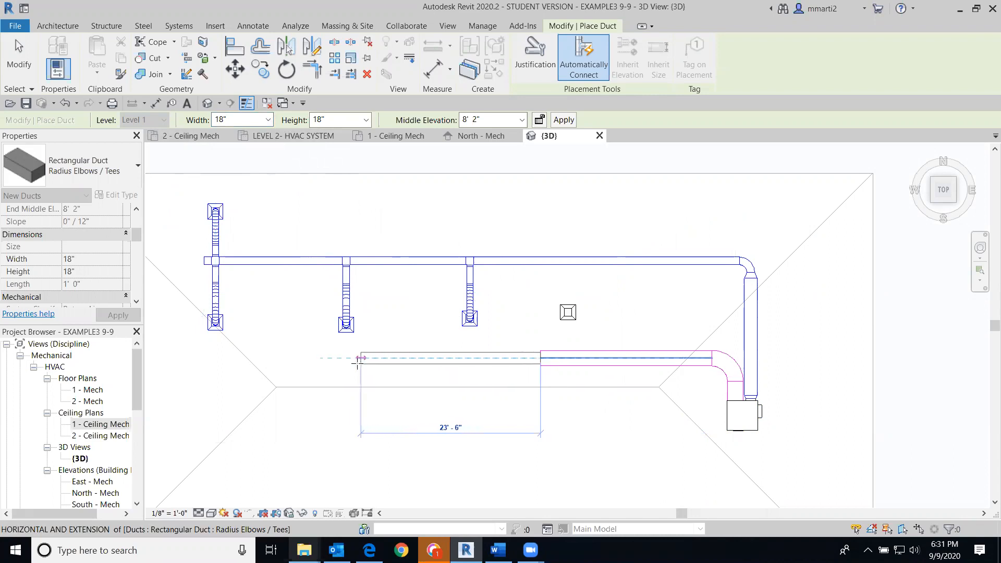
pyautogui.click(357, 360)
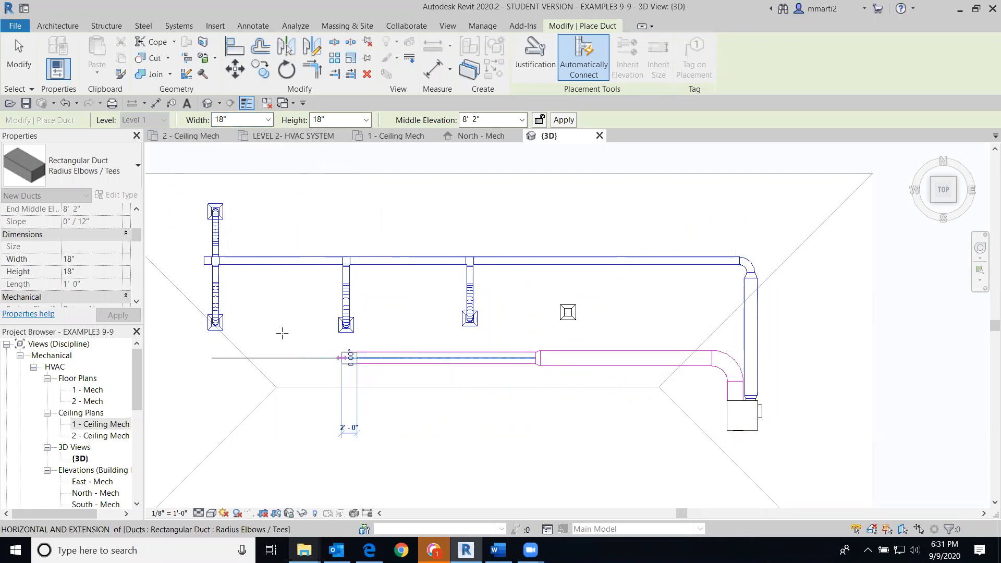
# Reduce the duct to 14" x 14" and extend the run west, ending just east of the western diffuser pair
pyautogui.click(268, 121)
pyautogui.click(267, 134)
pyautogui.click(267, 134)
pyautogui.click(267, 135)
pyautogui.click(249, 134)
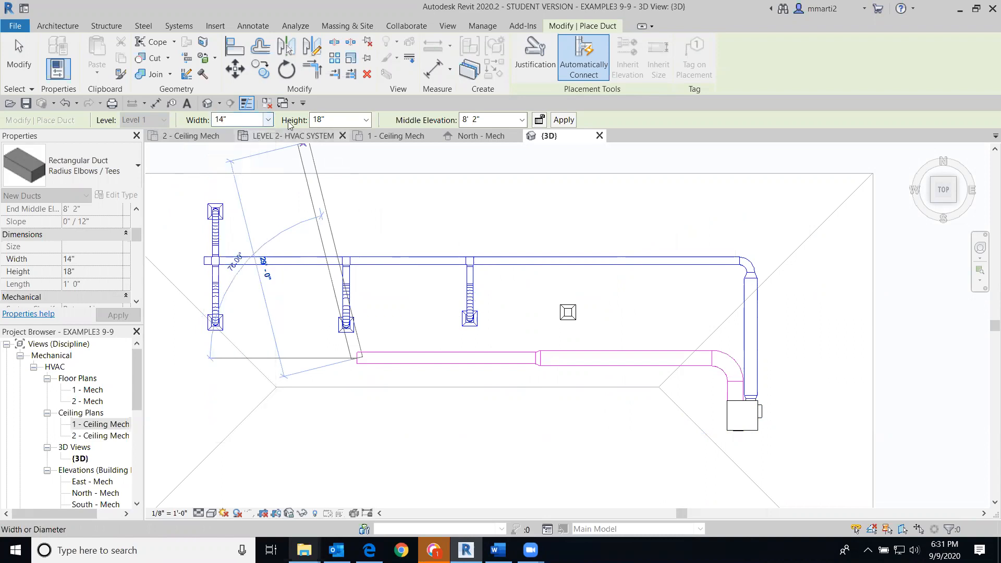
pyautogui.click(366, 121)
pyautogui.click(366, 132)
pyautogui.click(366, 132)
pyautogui.click(366, 133)
pyautogui.click(366, 133)
pyautogui.click(366, 132)
pyautogui.click(366, 132)
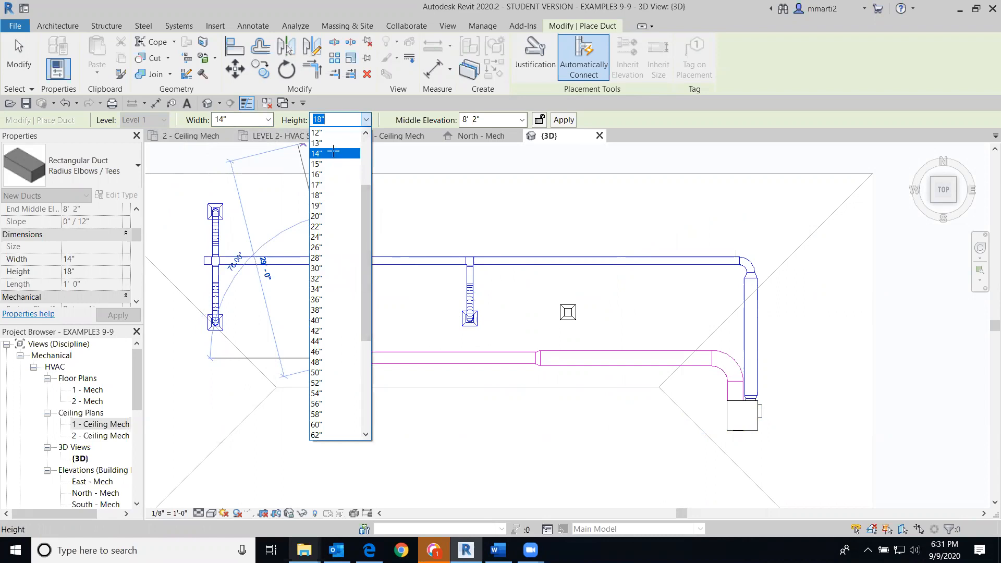
pyautogui.click(334, 154)
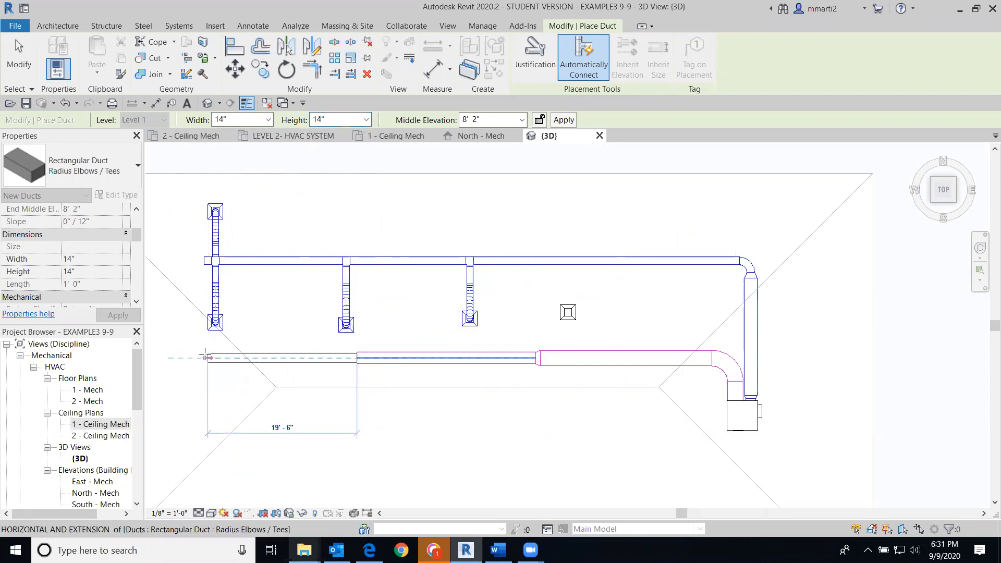
pyautogui.click(238, 357)
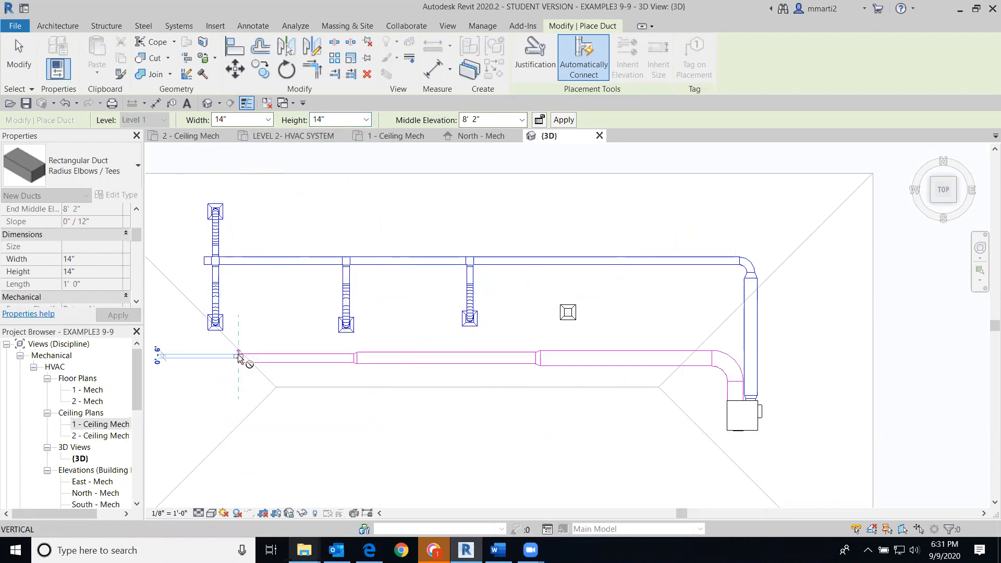
pyautogui.click(34, 67)
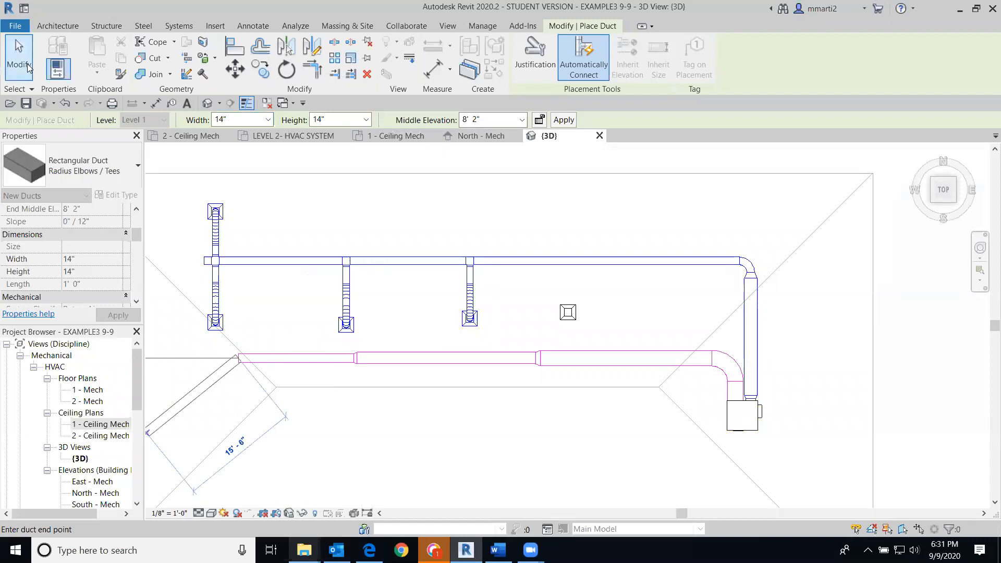
# In the 1 - Ceiling Mech plan, draw a 16" x 14" duct from the VAV unit's outlet about 9' south and west to align with the western diffusers
pyautogui.moveTo(729, 355); pyautogui.dragTo(790, 295, button='middle')
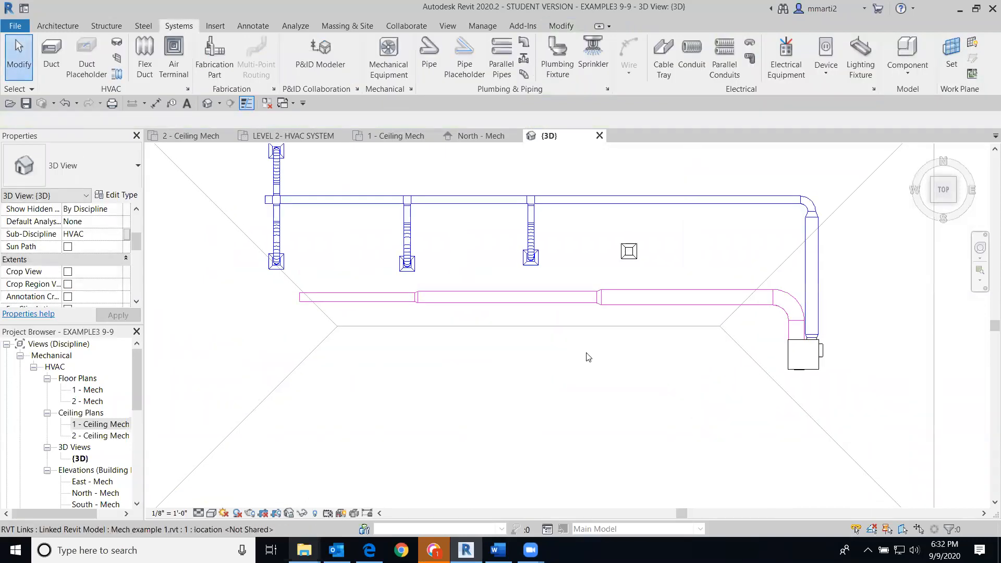
pyautogui.doubleClick(94, 424)
pyautogui.moveTo(808, 404); pyautogui.dragTo(633, 268, button='middle')
pyautogui.scroll(1, 535, 308)
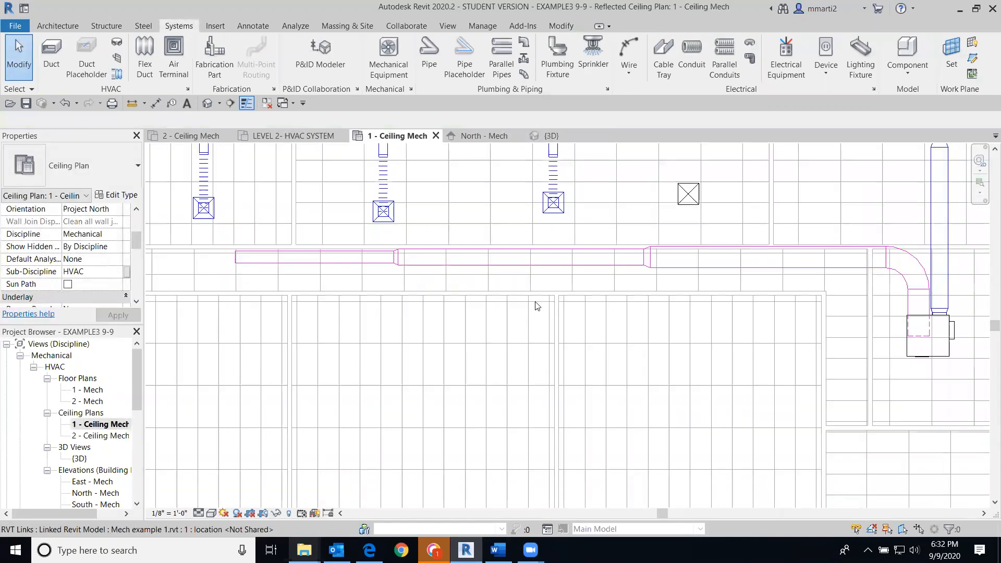
pyautogui.scroll(-3, 579, 310)
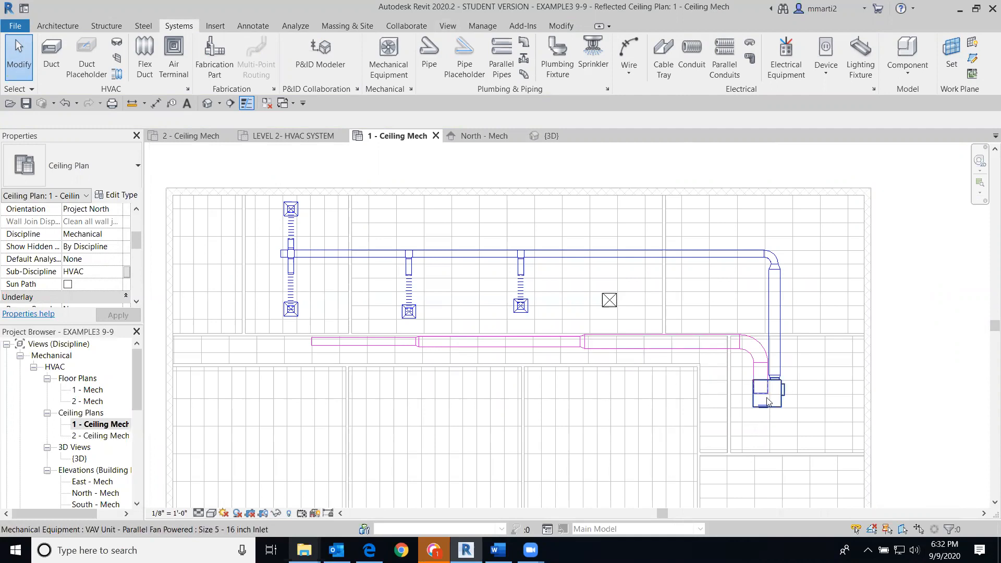
pyautogui.click(770, 415)
pyautogui.moveTo(762, 409)
pyautogui.mouseDown()
pyautogui.moveTo(762, 447)
pyautogui.moveTo(762, 408)
pyautogui.mouseUp()
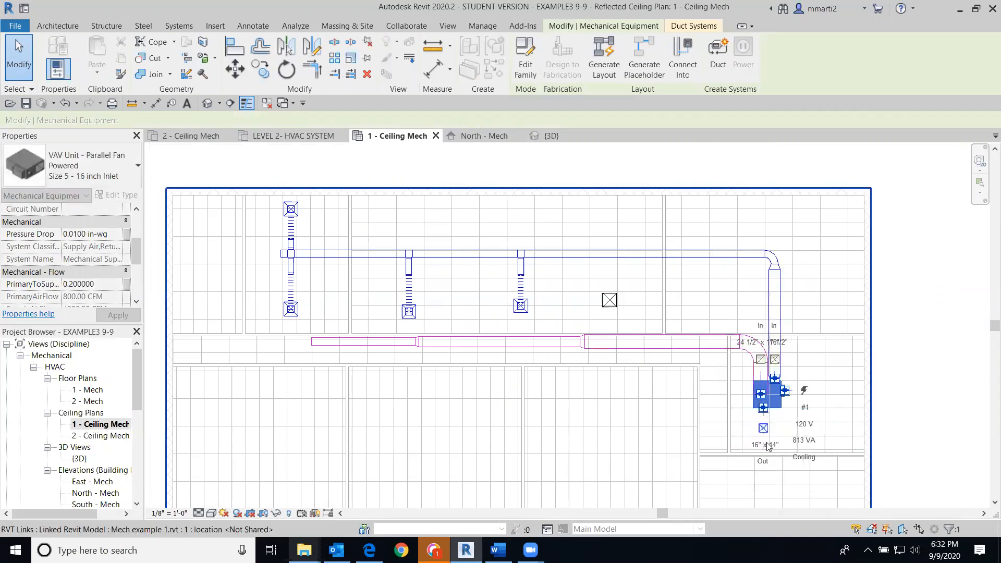
pyautogui.click(763, 428)
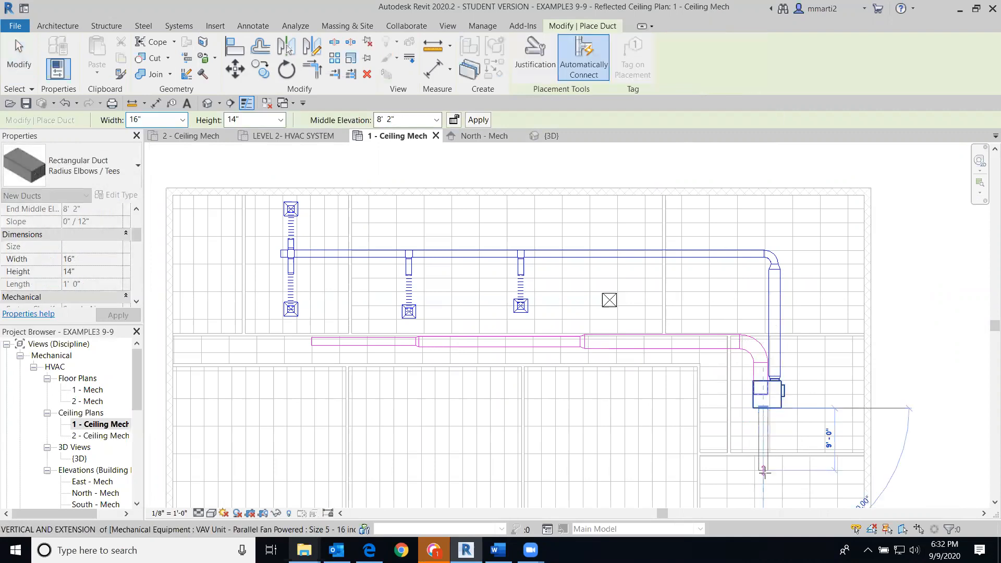
pyautogui.click(764, 472)
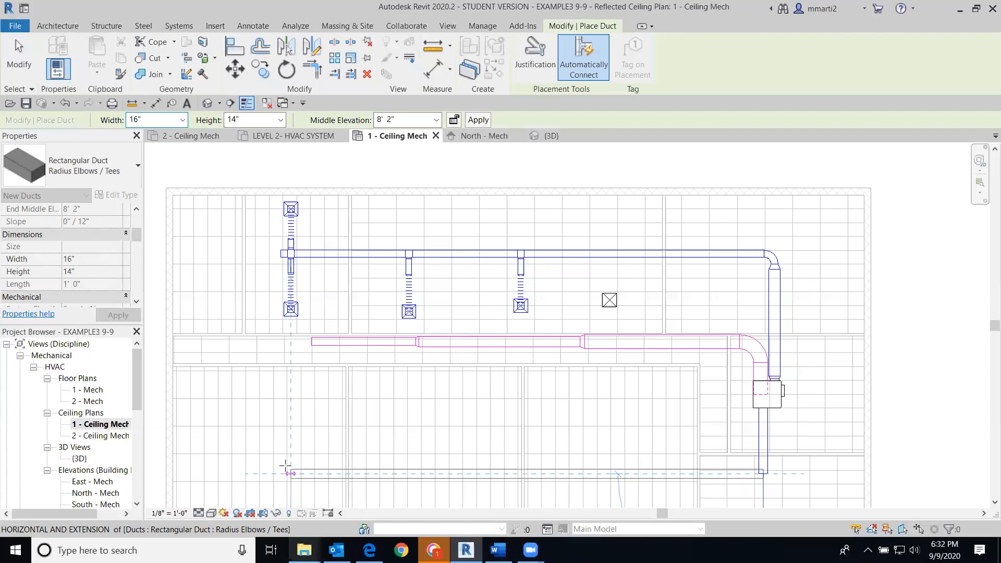
pyautogui.click(286, 465)
pyautogui.click(7, 54)
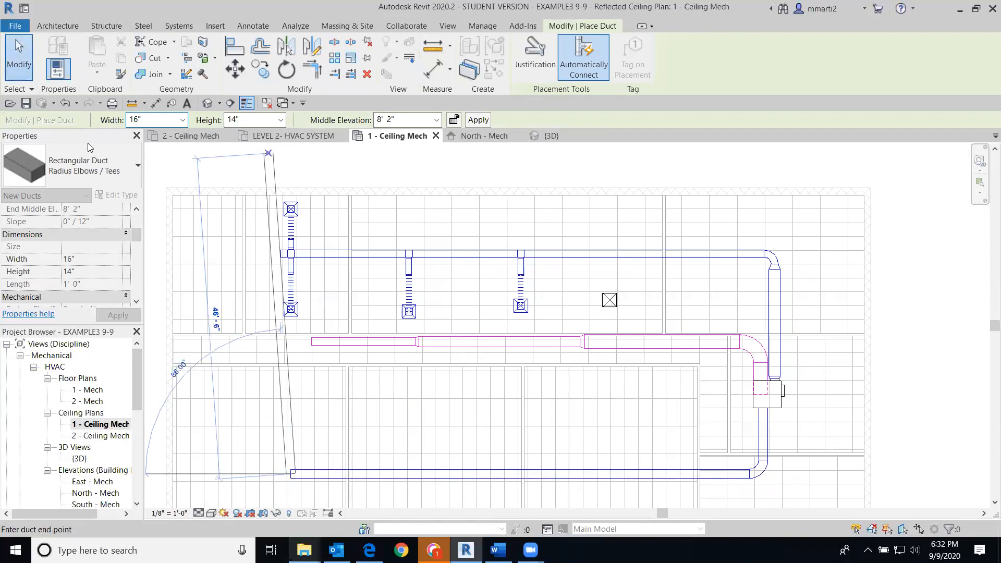
# Draw a 12" x 12" branch duct about 7'-6" south from the 18" x 18" section of the corridor duct
pyautogui.moveTo(580, 424); pyautogui.dragTo(632, 386, button='middle')
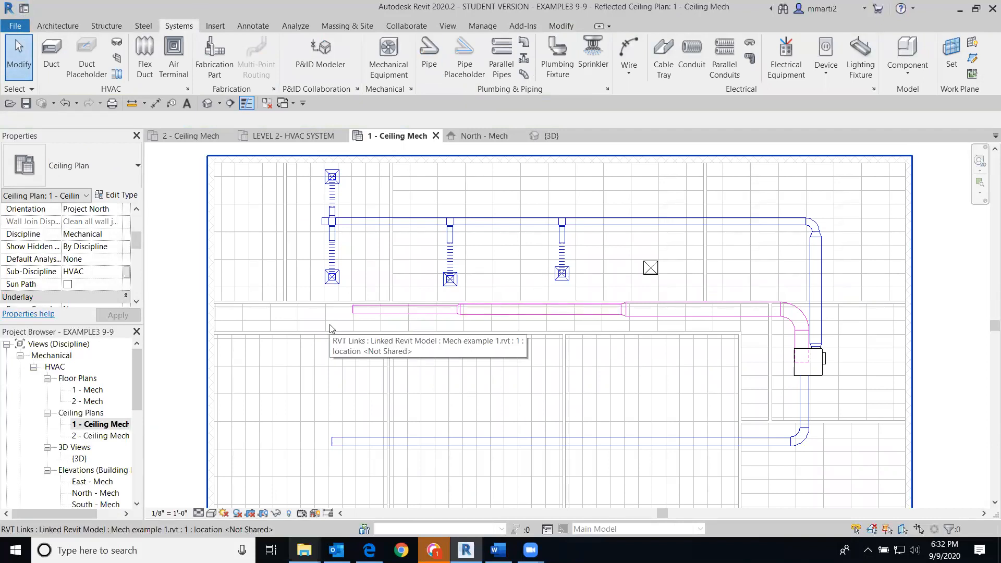
pyautogui.click(51, 69)
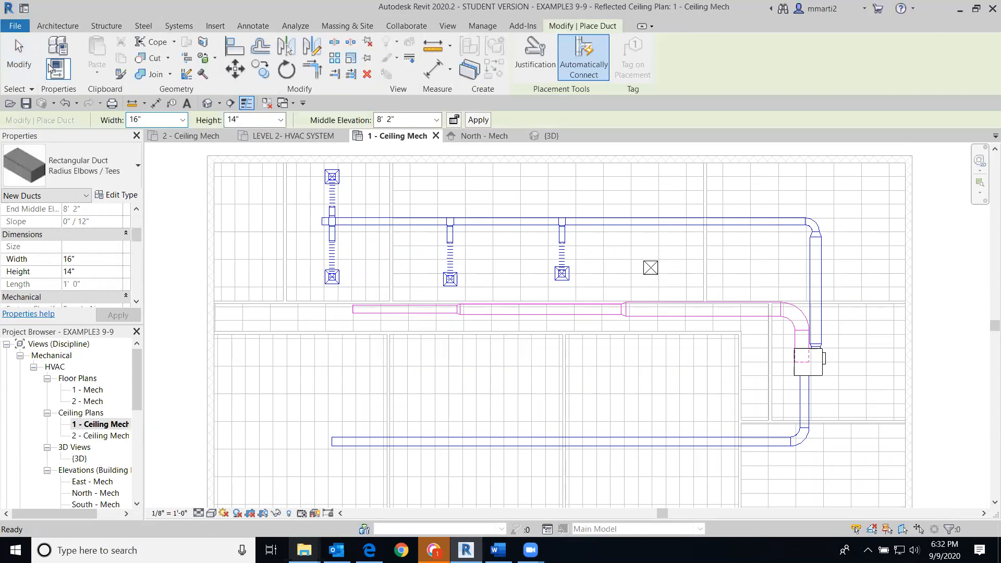
pyautogui.click(182, 119)
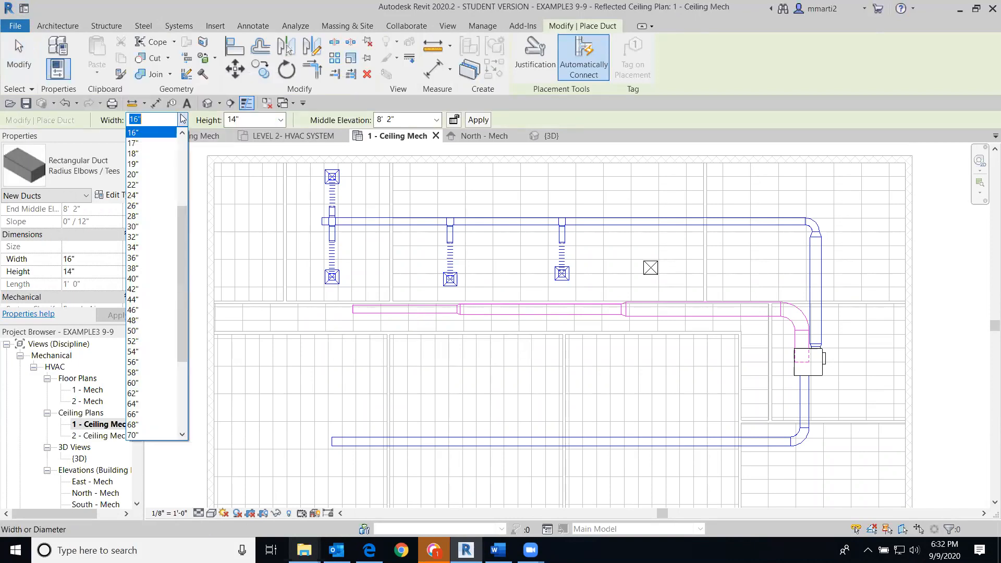
pyautogui.click(182, 133)
pyautogui.click(182, 133)
pyautogui.click(181, 133)
pyautogui.click(181, 132)
pyautogui.click(182, 133)
pyautogui.click(160, 141)
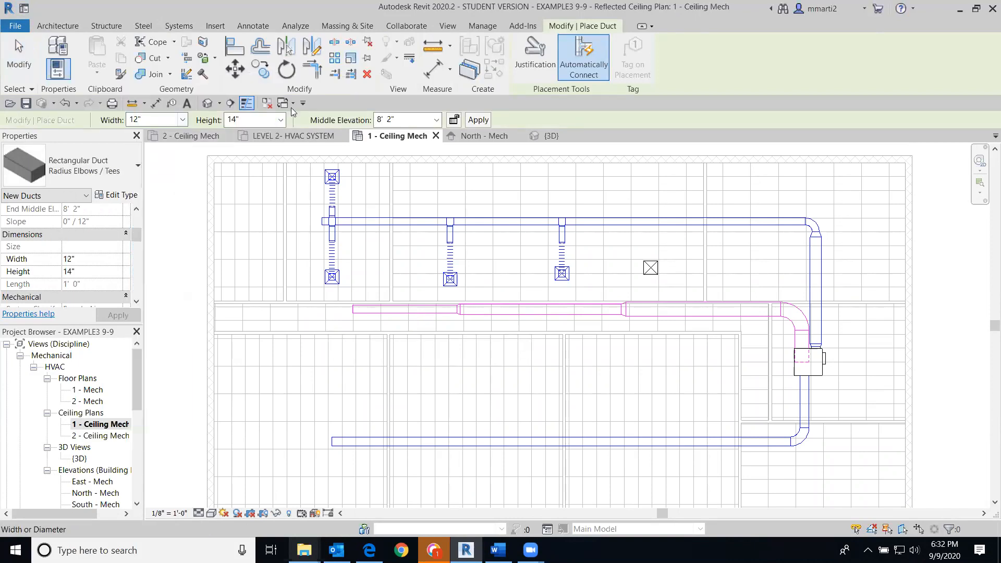
pyautogui.click(282, 119)
pyautogui.click(280, 134)
pyautogui.click(280, 134)
pyautogui.click(280, 133)
pyautogui.click(240, 143)
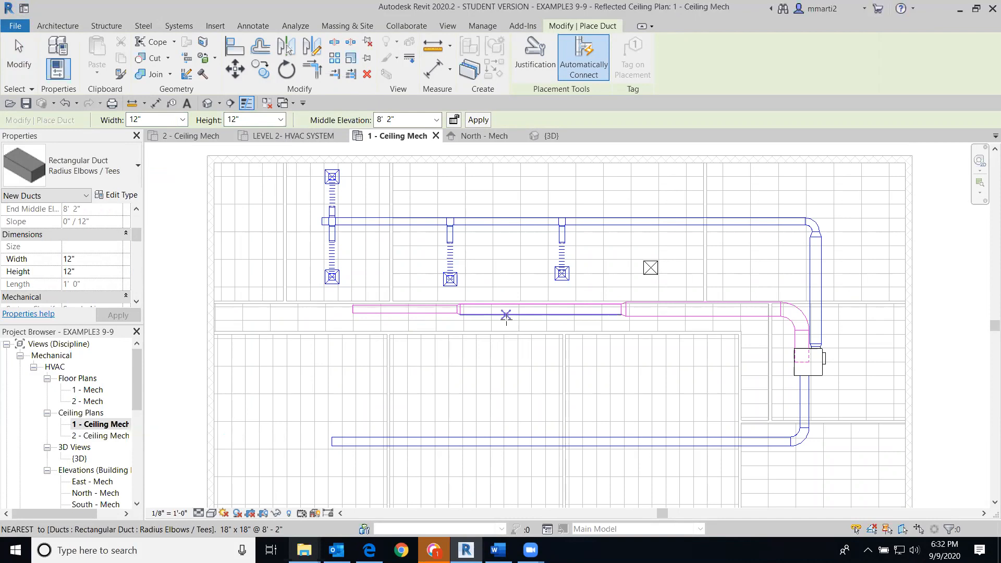
pyautogui.click(505, 314)
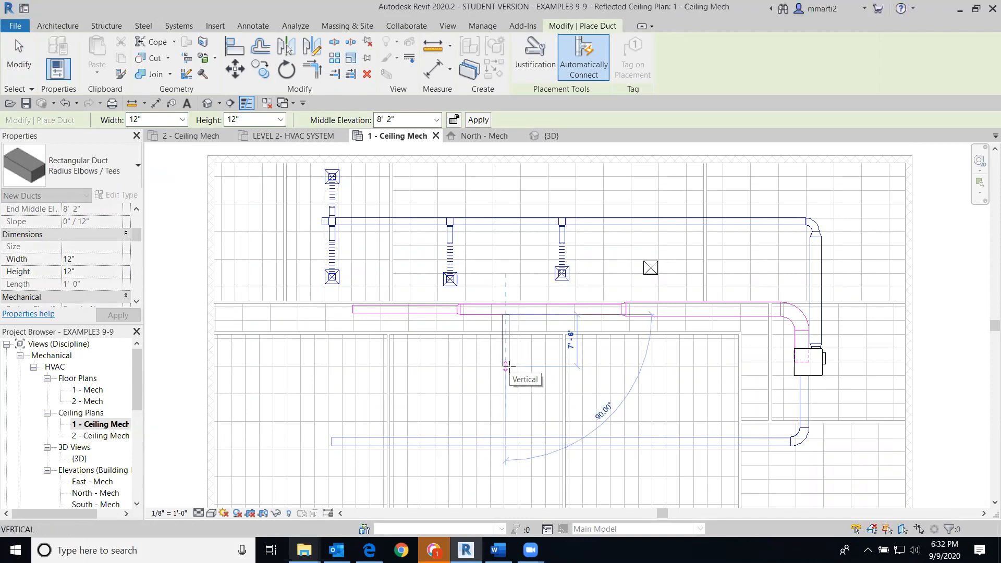
pyautogui.click(505, 365)
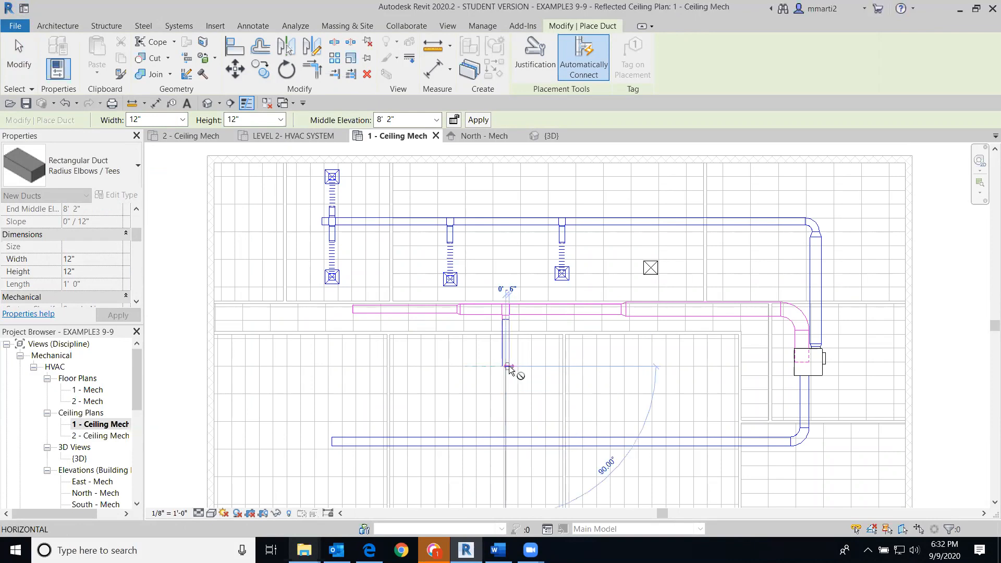
pyautogui.click(21, 49)
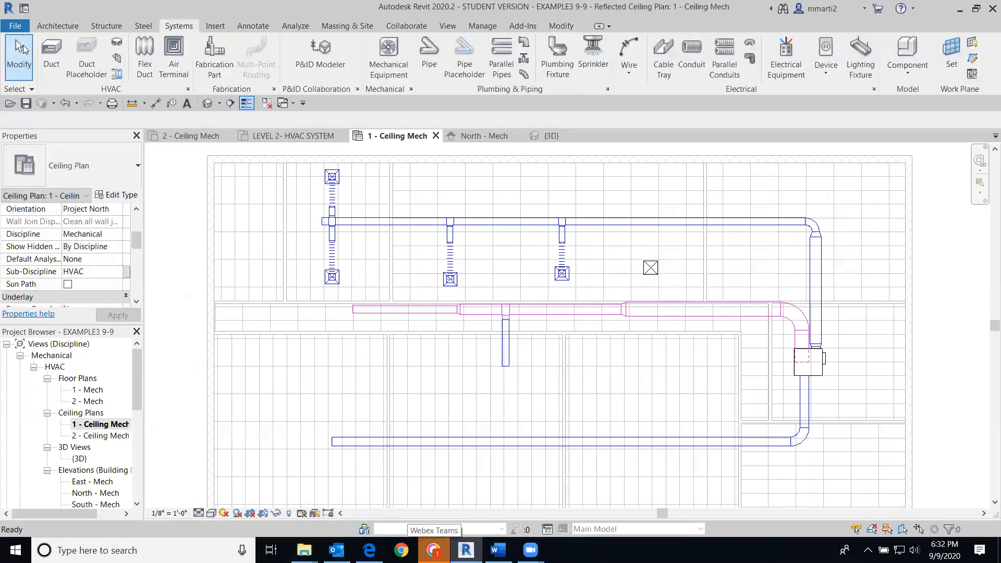
# Try to place a 24 x 24 Face 12 x 12 Connection return diffuser south of the branch duct and undo the placement
pyautogui.click(180, 51)
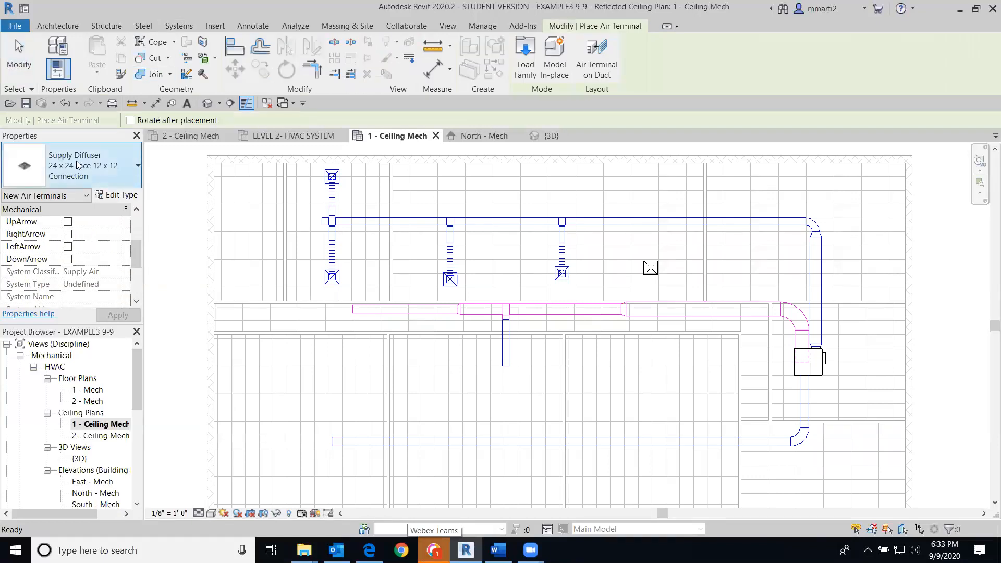
pyautogui.click(137, 167)
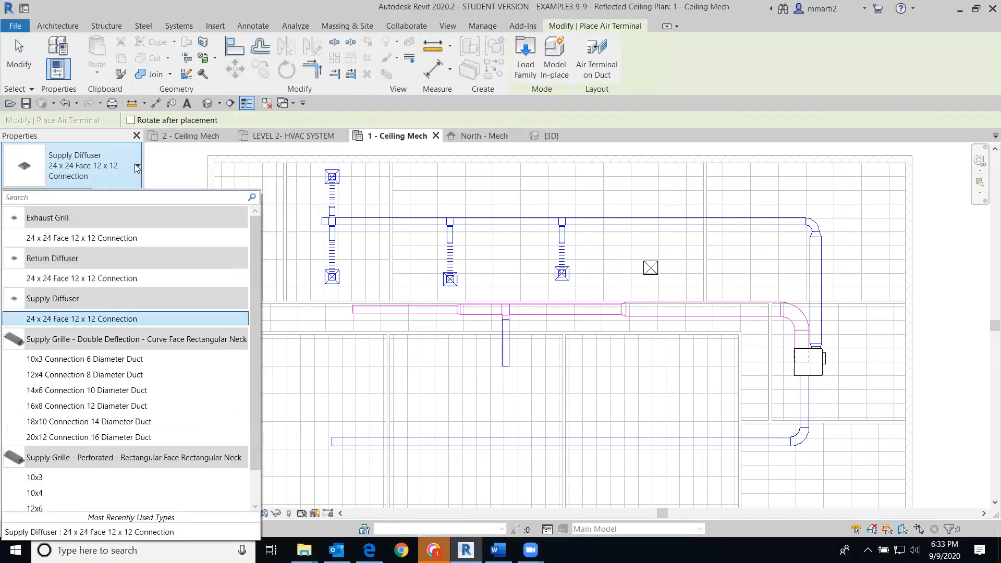
pyautogui.click(82, 280)
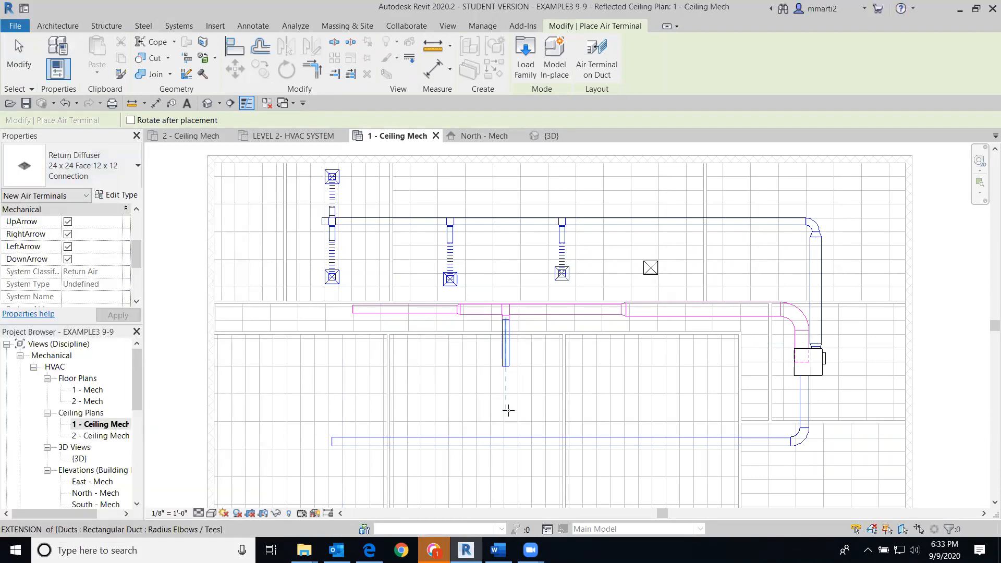
pyautogui.click(507, 411)
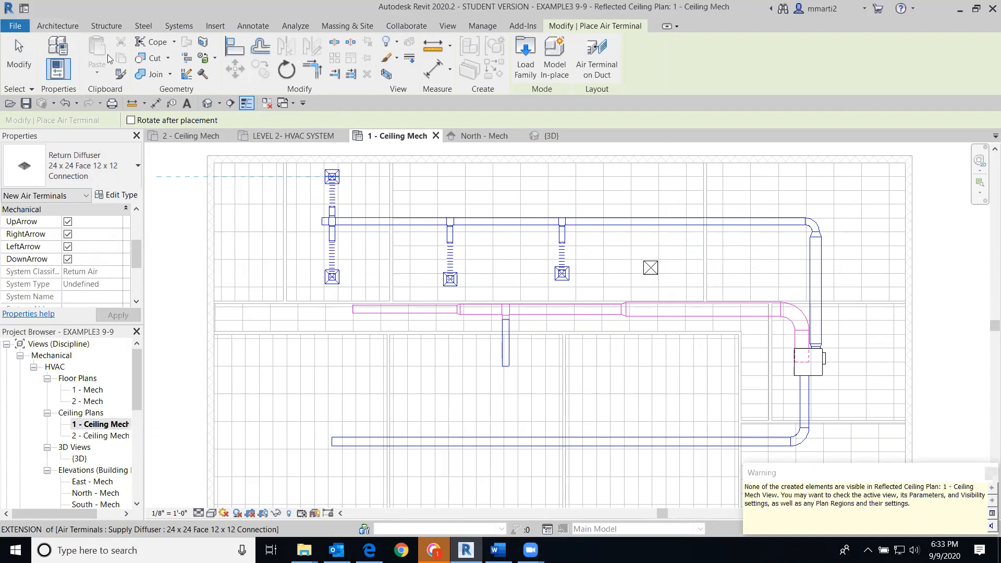
pyautogui.click(65, 102)
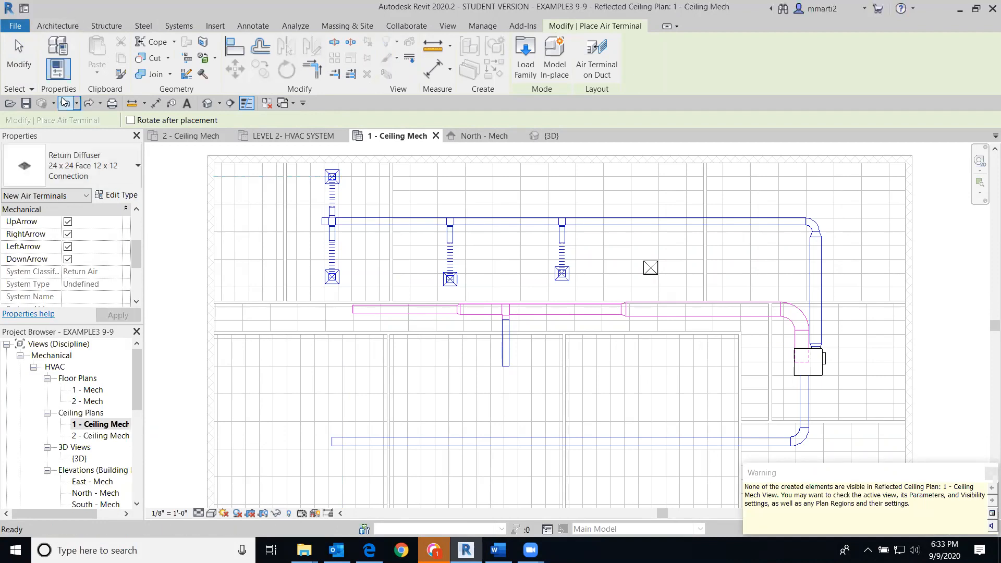
pyautogui.press('Escape')
pyautogui.press('Escape')
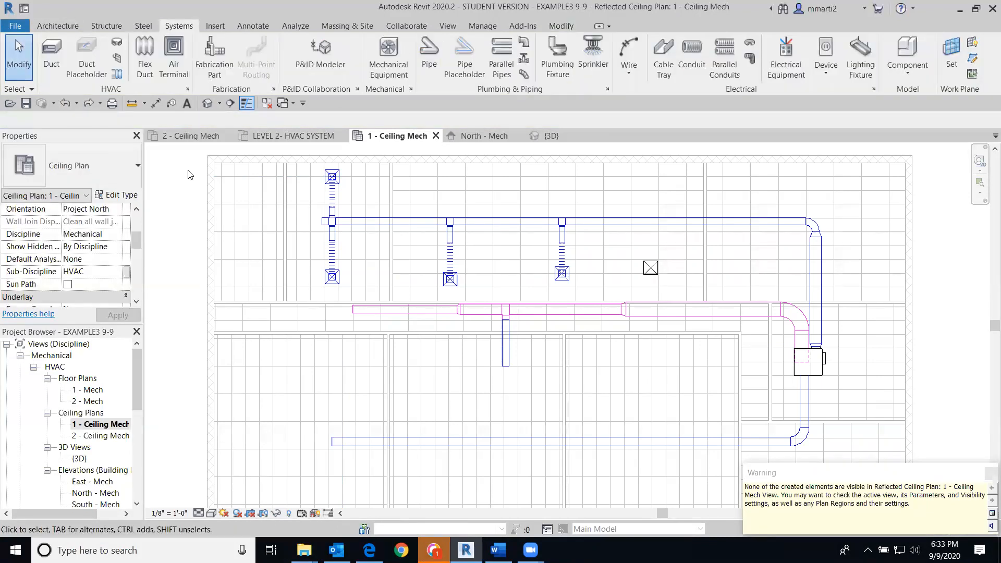
# Place a 24 x 24 Face 12 x 12 Connection return diffuser at 8' 0" elevation, direction arrows off, in line with the branch duct's southern end
pyautogui.click(178, 59)
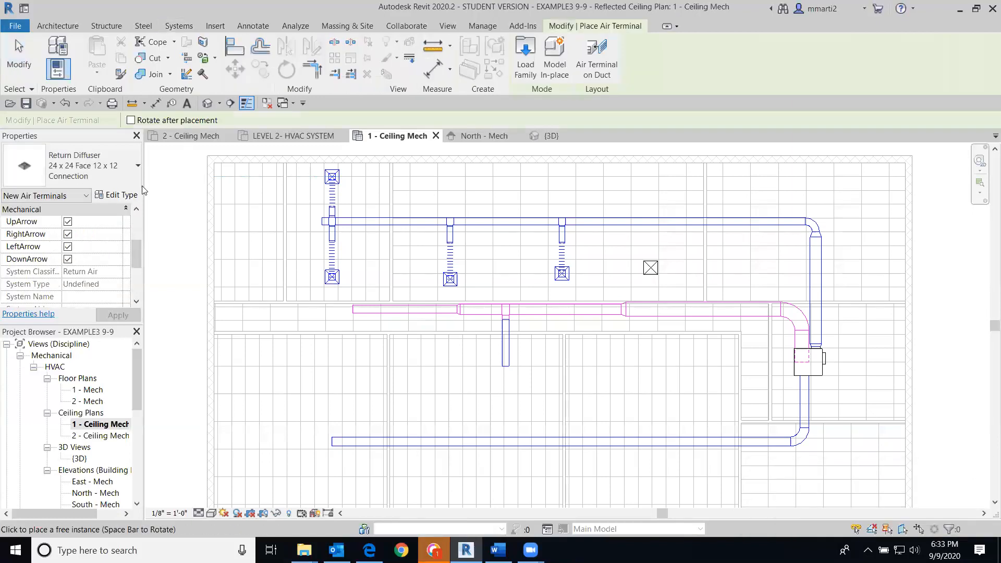
pyautogui.click(121, 179)
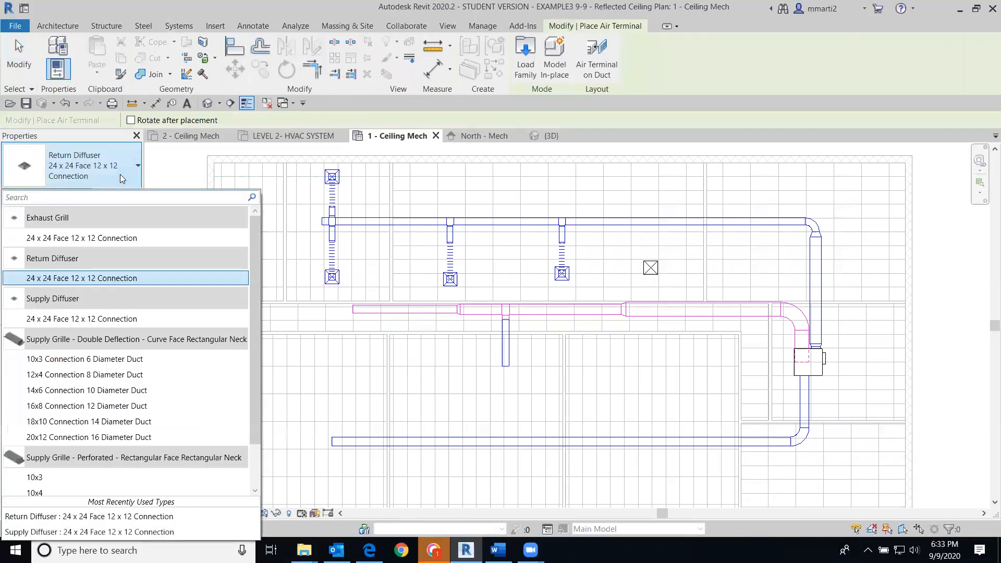
pyautogui.click(91, 279)
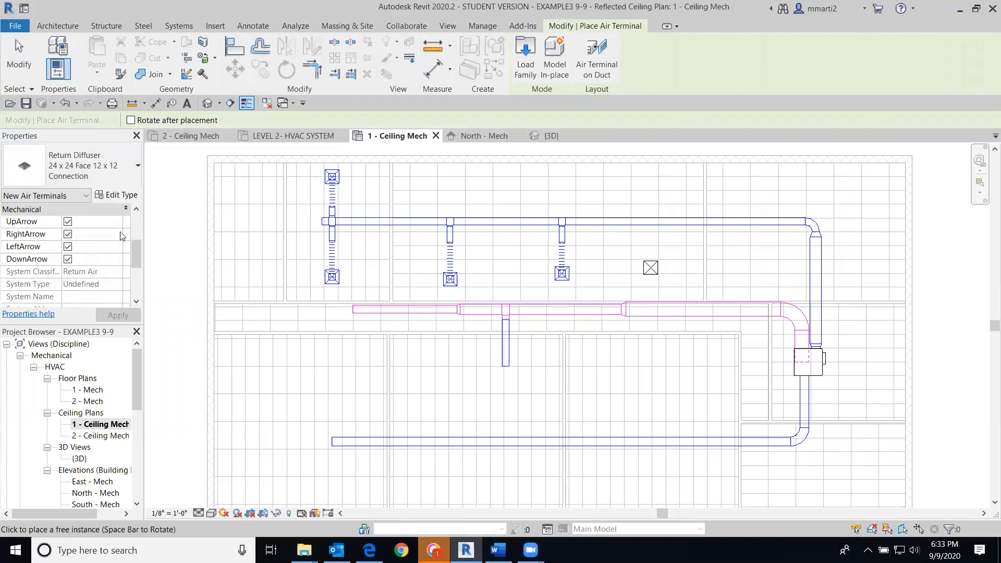
pyautogui.click(68, 234)
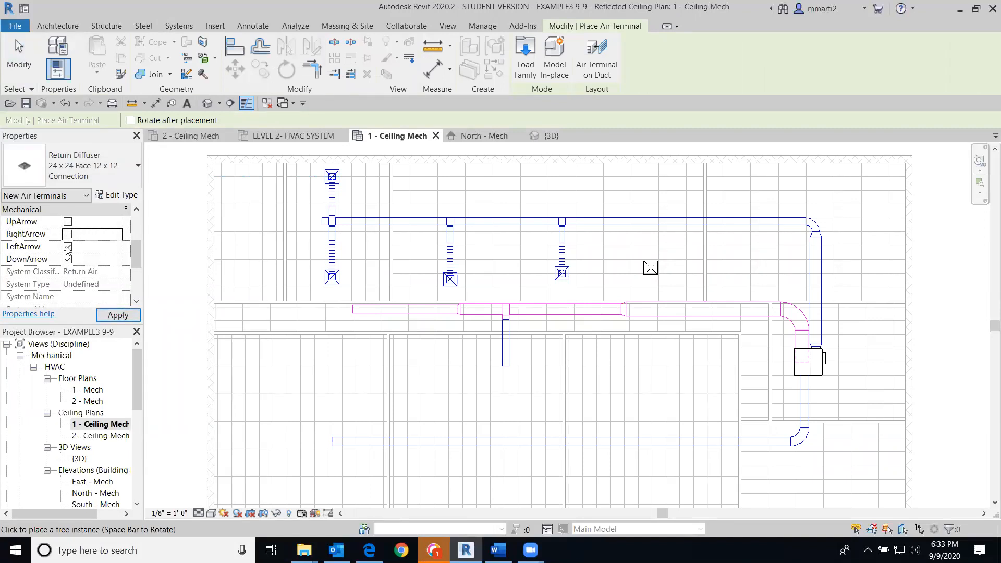
pyautogui.moveTo(137, 254); pyautogui.dragTo(147, 229)
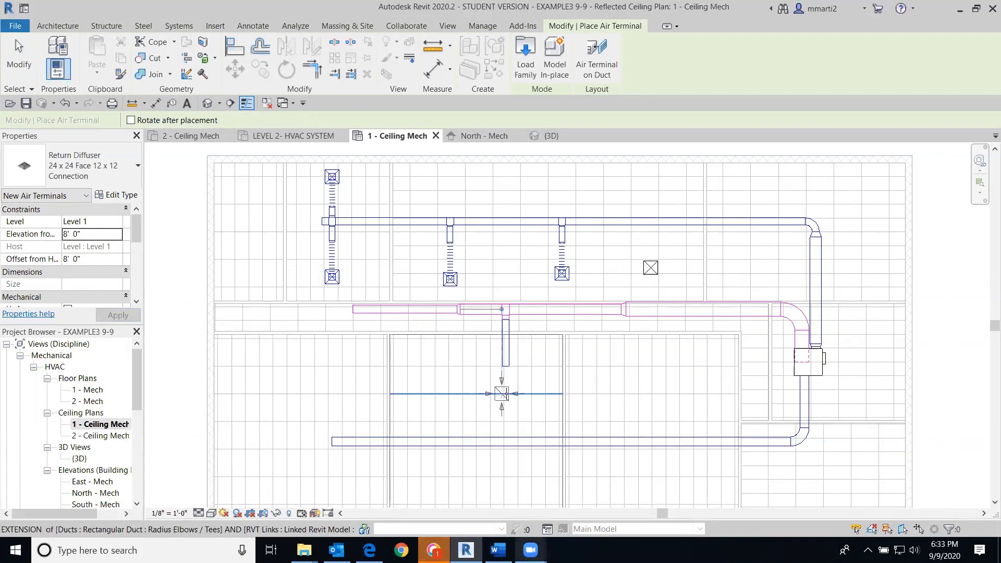
pyautogui.scroll(3, 503, 395)
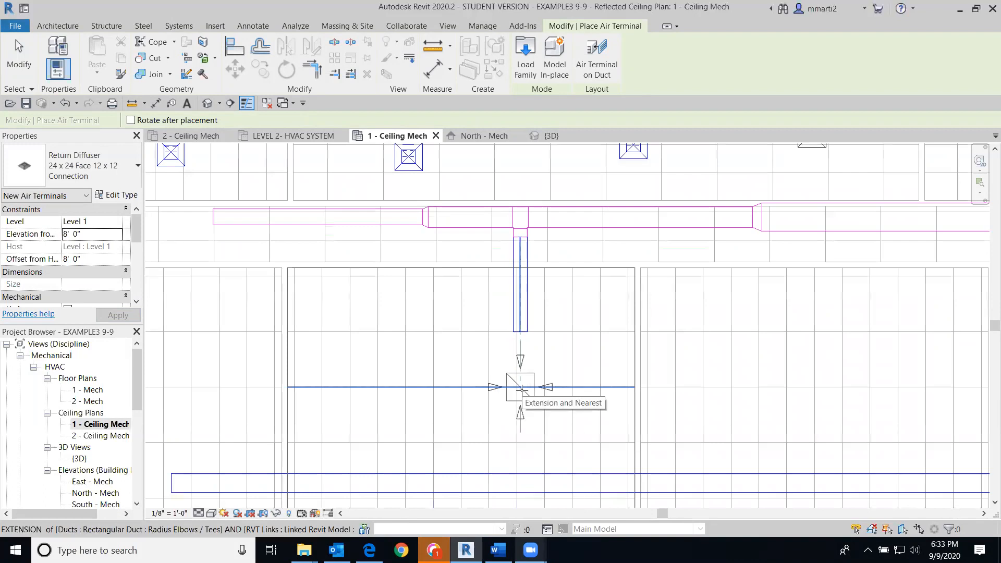
pyautogui.click(521, 388)
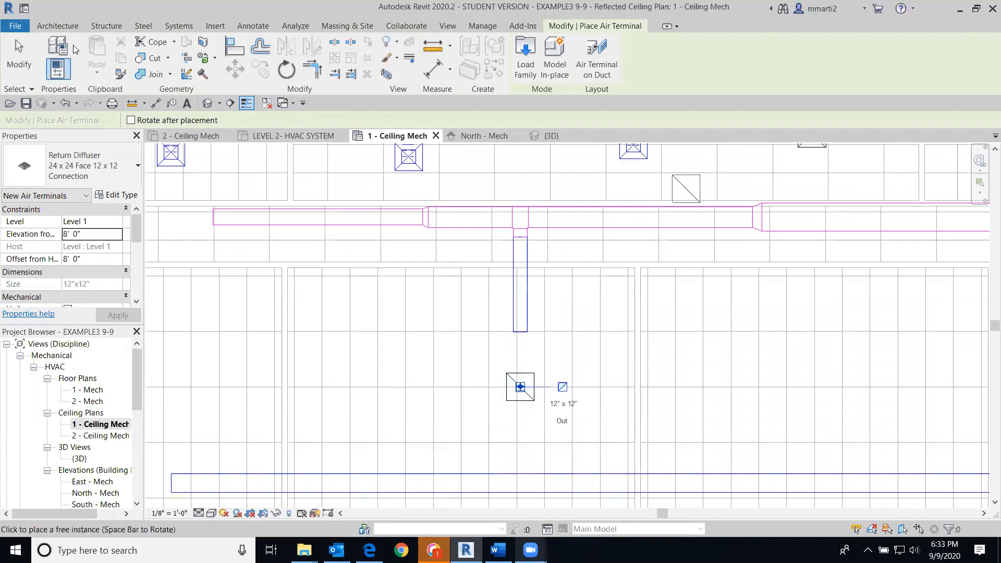
pyautogui.click(19, 55)
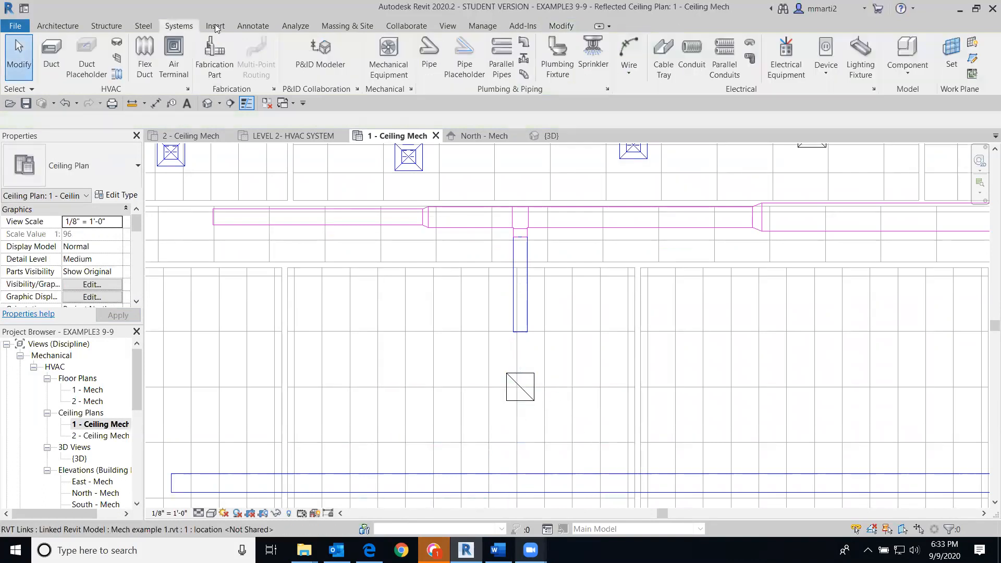
# Connect the return diffuser to the branch duct's open end with 10" round flex duct
pyautogui.click(145, 55)
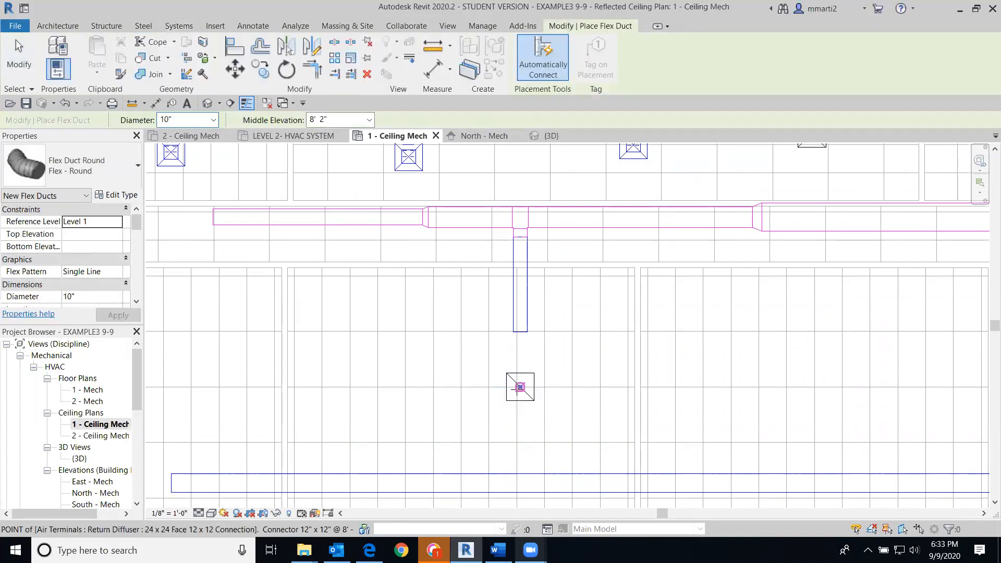
pyautogui.click(521, 387)
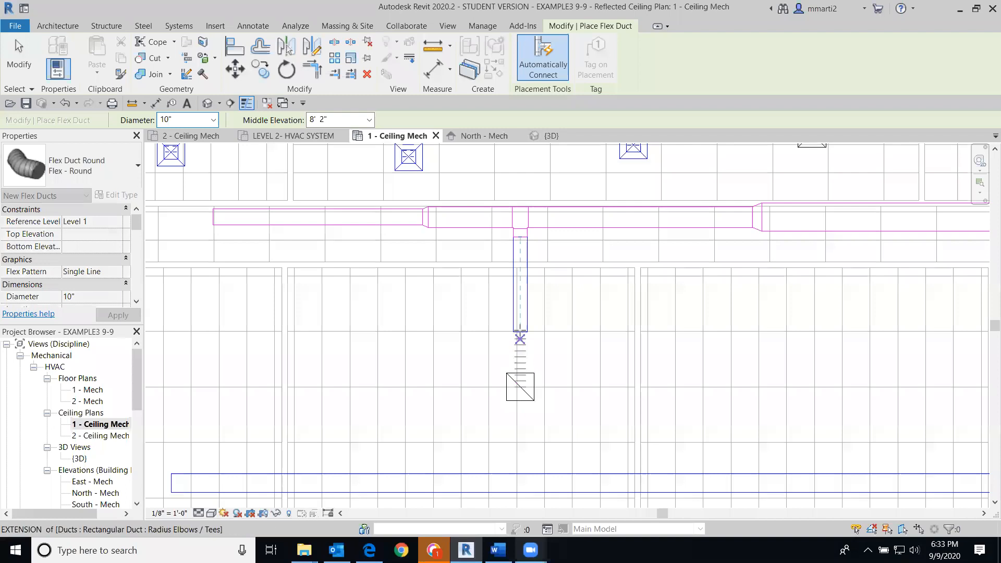
pyautogui.click(520, 339)
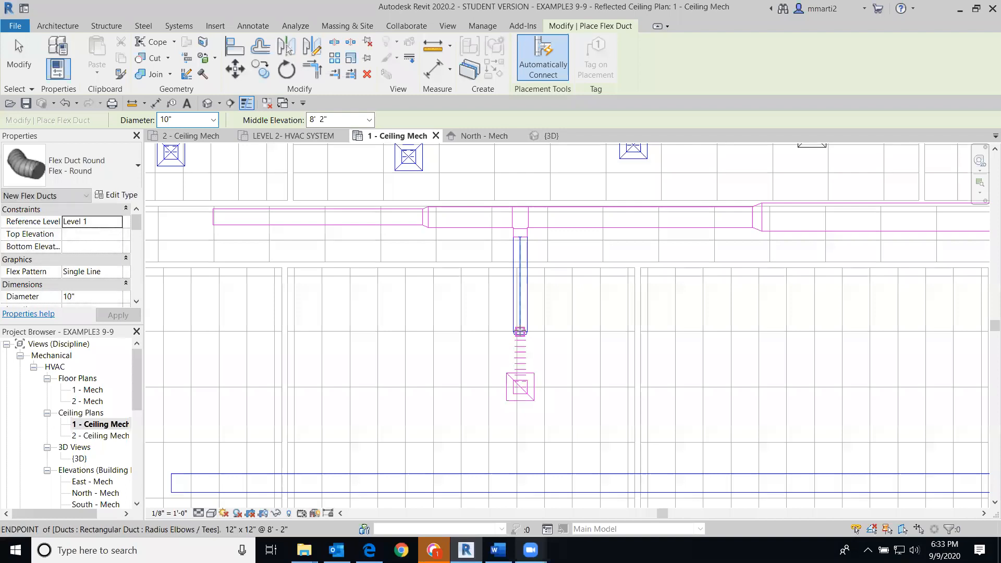
pyautogui.click(10, 67)
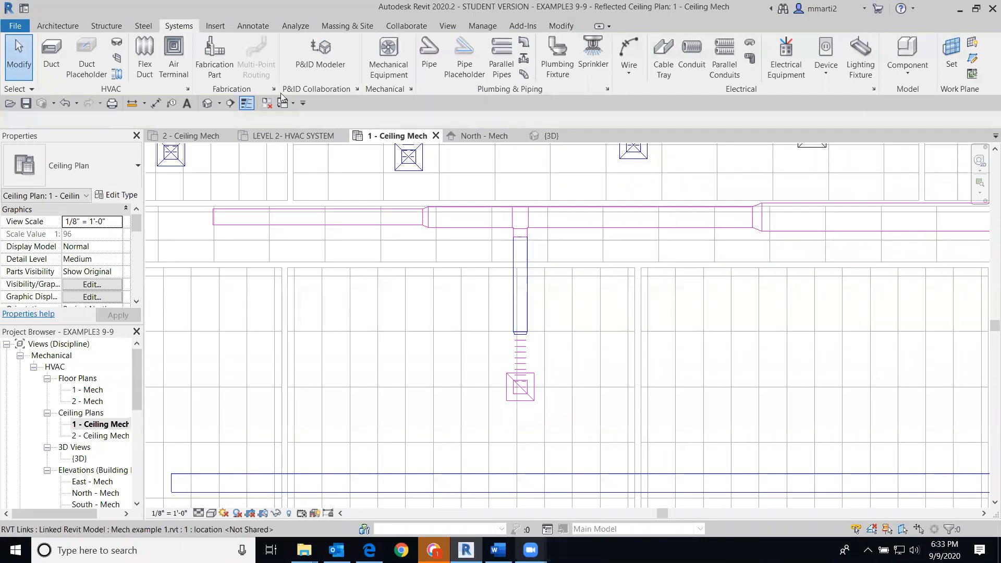
# In the 3D view, seen from the top, delete the 12" x 12" branch duct and the leftover transition at its southern end
pyautogui.click(208, 103)
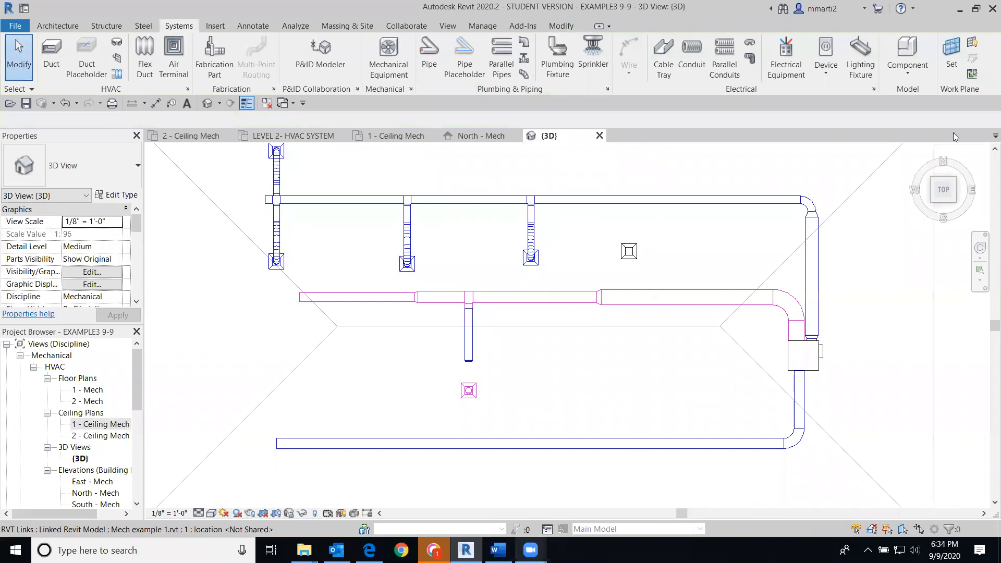
pyautogui.moveTo(913, 185); pyautogui.dragTo(850, 502)
pyautogui.click(943, 180)
pyautogui.scroll(4, 412, 350)
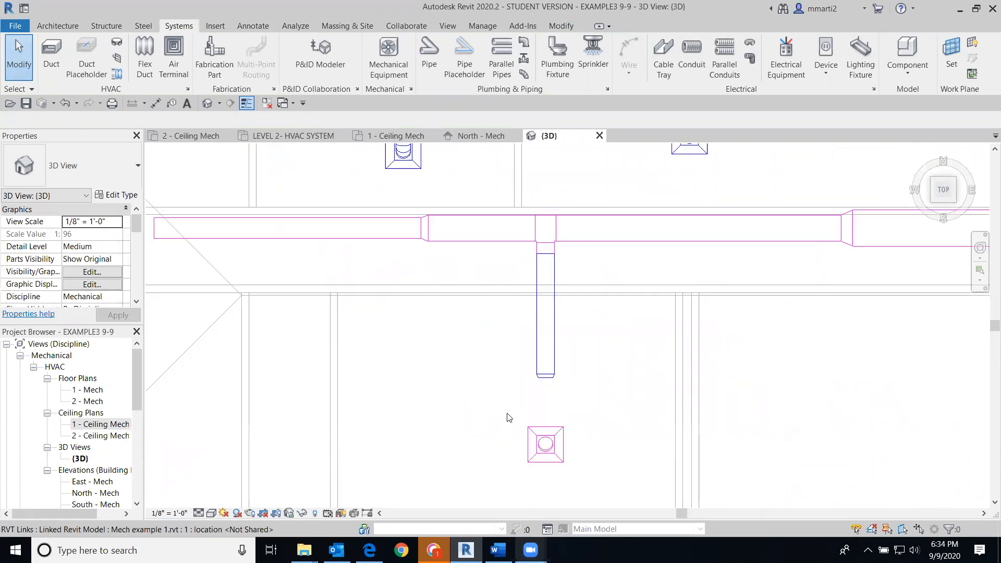
pyautogui.click(549, 358)
pyautogui.press('Delete')
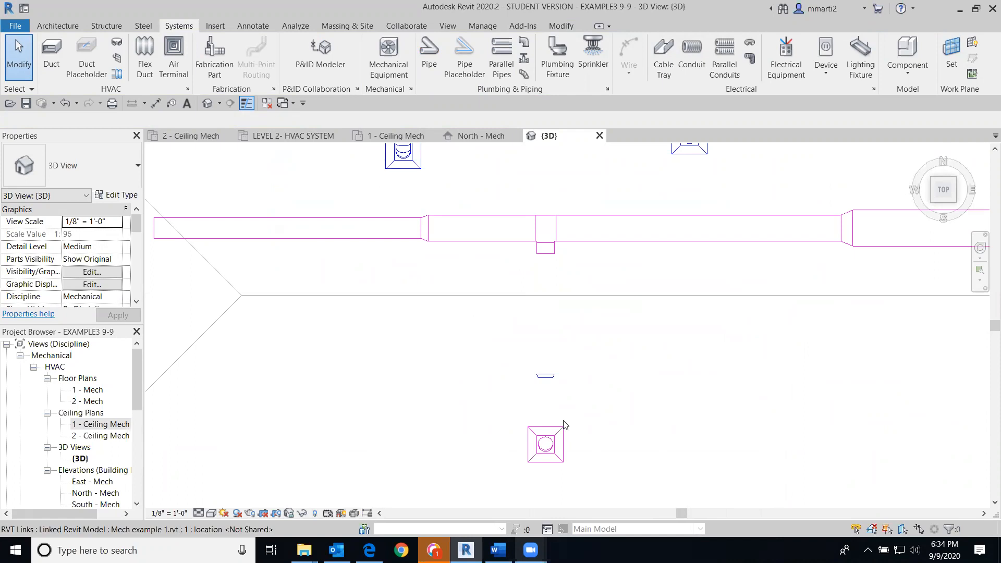
pyautogui.click(545, 374)
pyautogui.press('Delete')
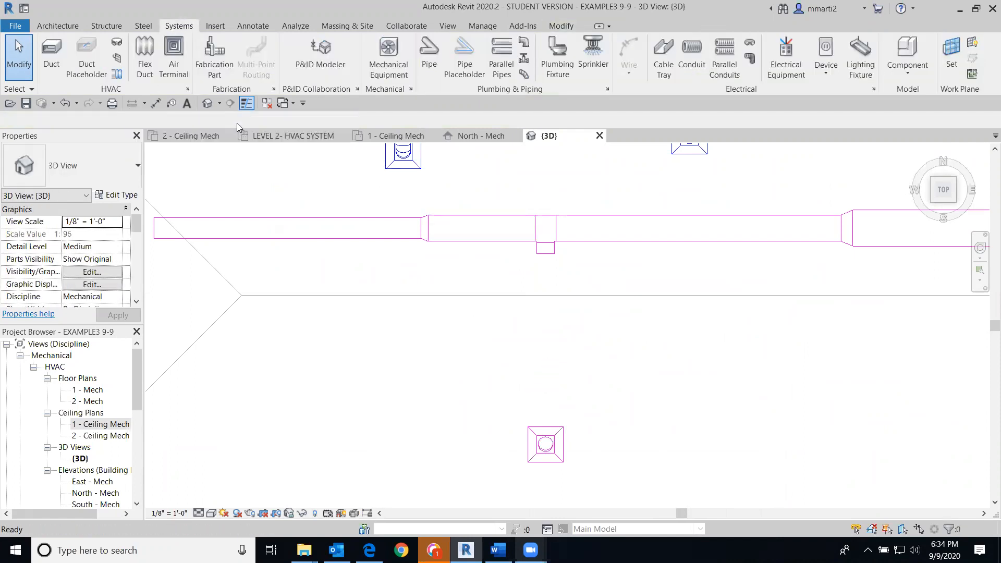
pyautogui.click(550, 271)
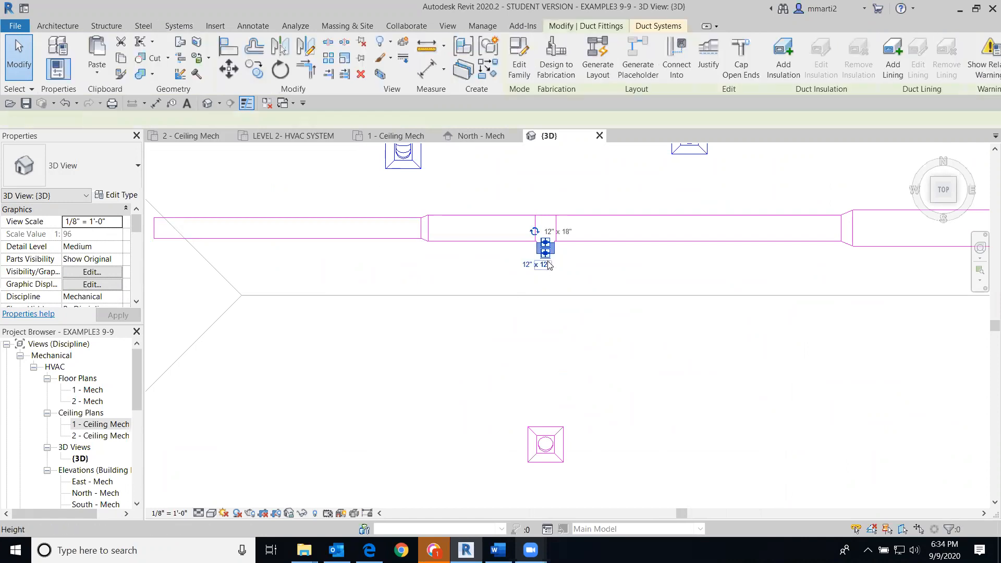
pyautogui.moveTo(546, 271); pyautogui.dragTo(544, 288)
pyautogui.moveTo(545, 297); pyautogui.dragTo(545, 253)
pyautogui.press('Escape')
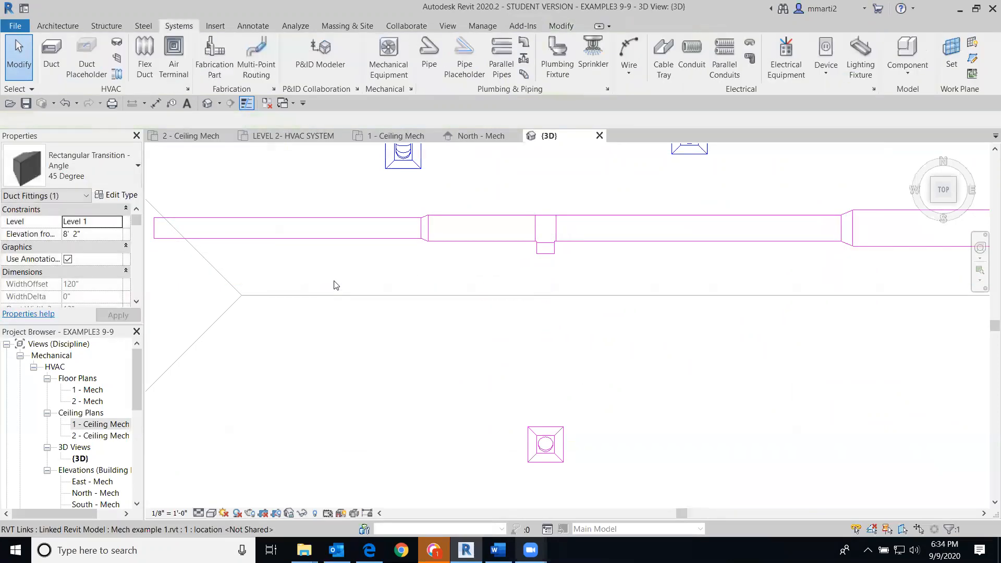
# Redraw the 12" x 12" branch duct from the remaining fitting on the corridor duct, about 3'-6" south toward the return diffuser
pyautogui.press('d')
pyautogui.press('t')
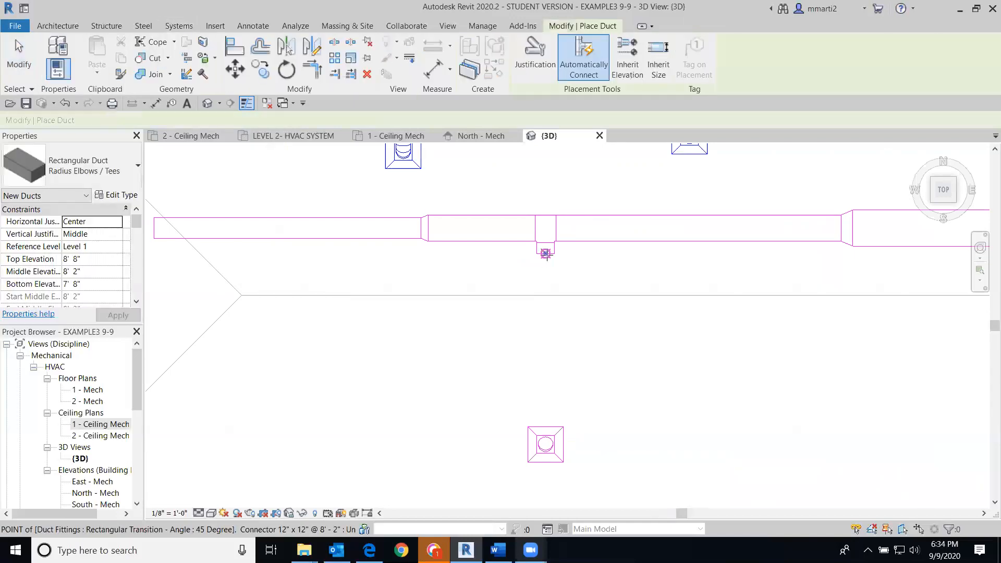
pyautogui.click(545, 248)
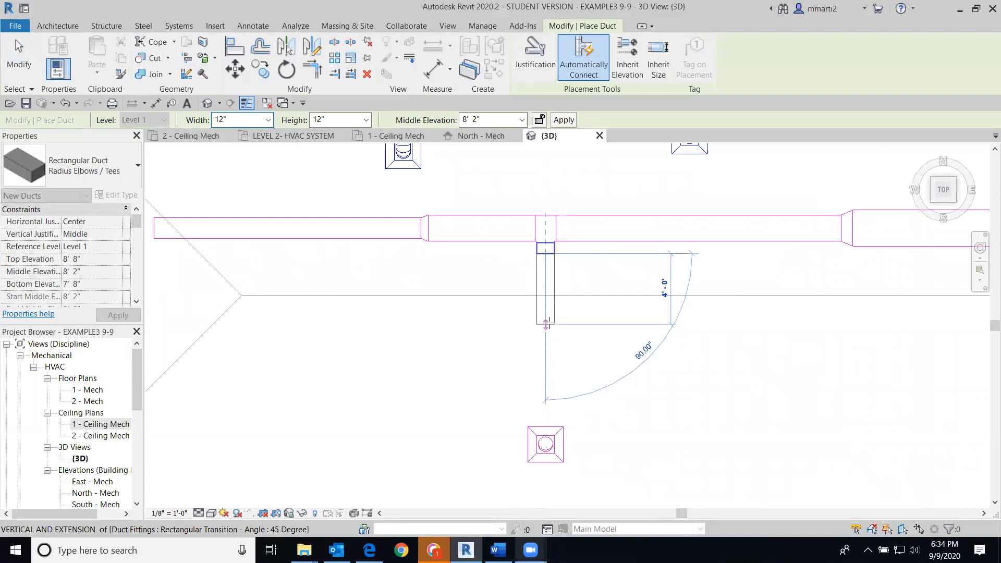
pyautogui.click(548, 312)
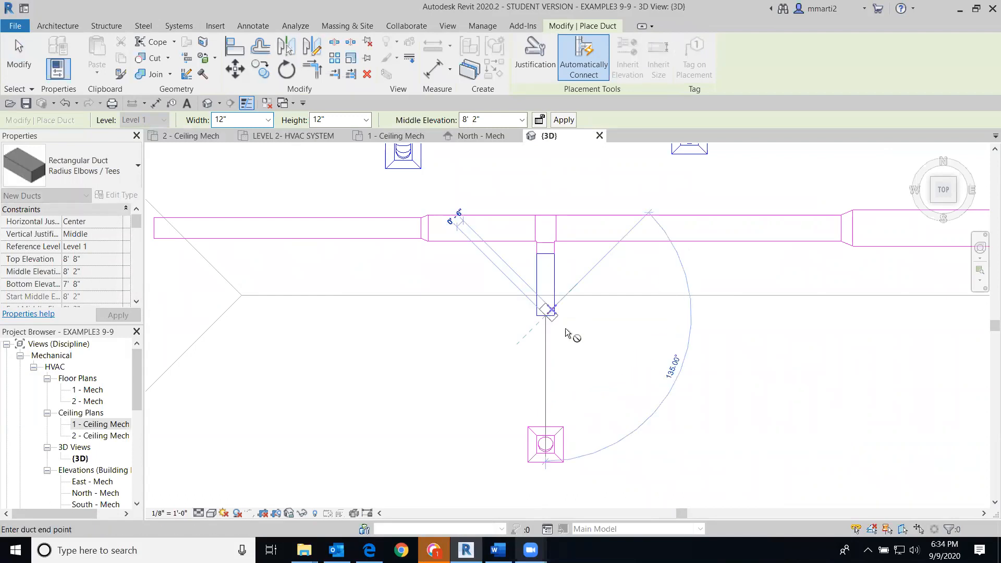
# Connect the redrawn branch duct's southern end to the return diffuser with 10" round flex duct
pyautogui.press('Escape')
pyautogui.press('Escape')
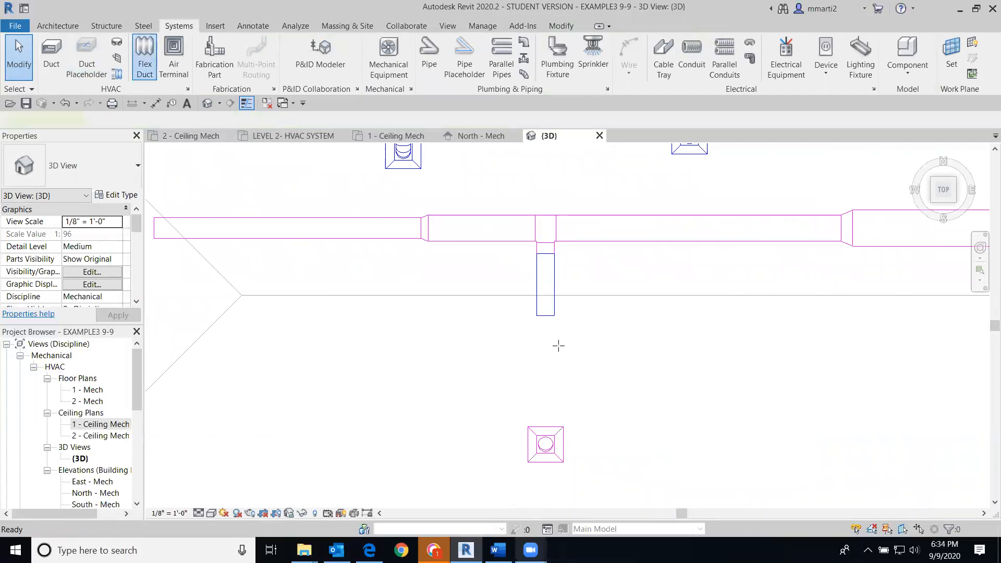
pyautogui.click(545, 315)
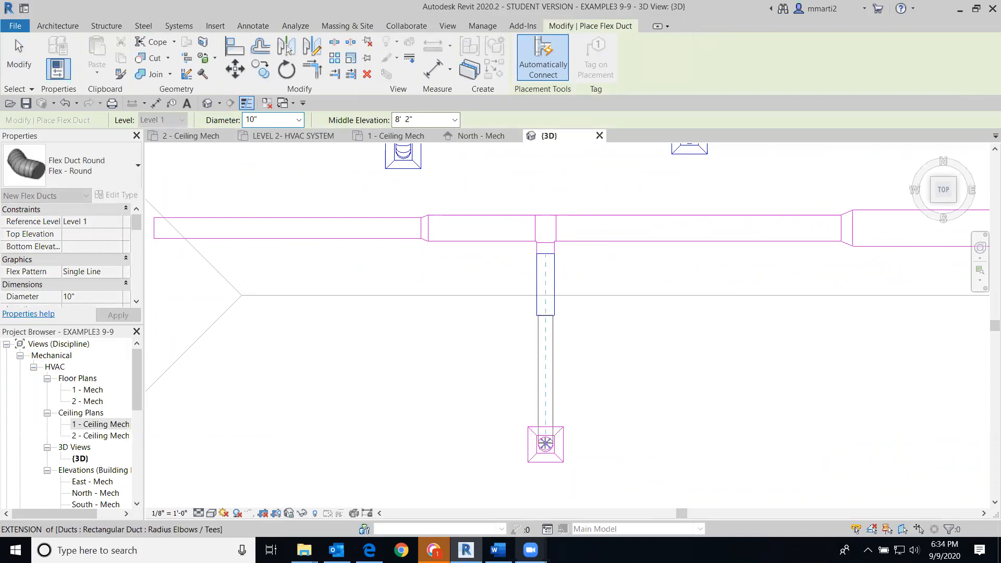
pyautogui.click(544, 444)
pyautogui.click(326, 218)
pyautogui.click(32, 73)
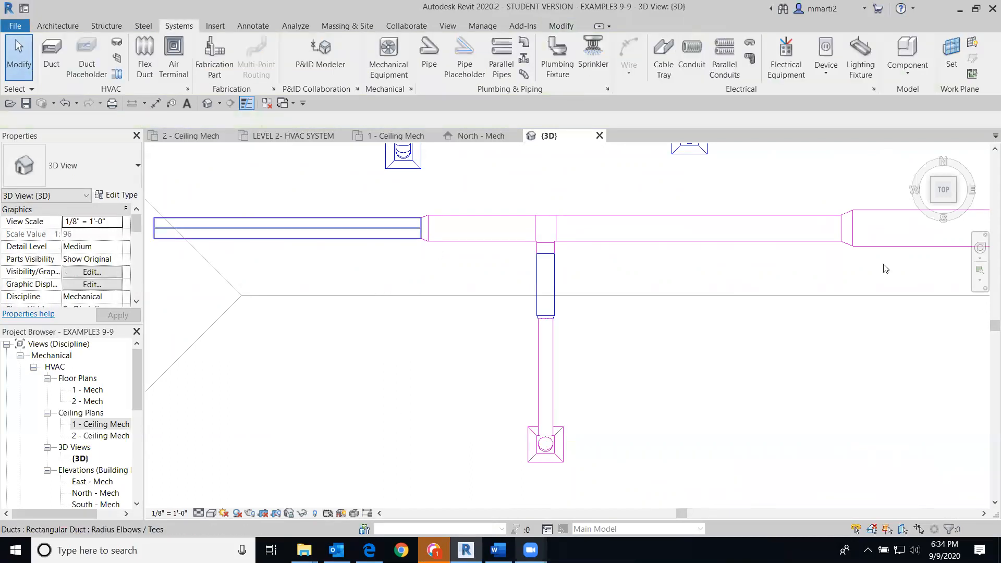
# Inspect the new flex duct connection from an angle in 3D and undo that flex duct
pyautogui.click(952, 203)
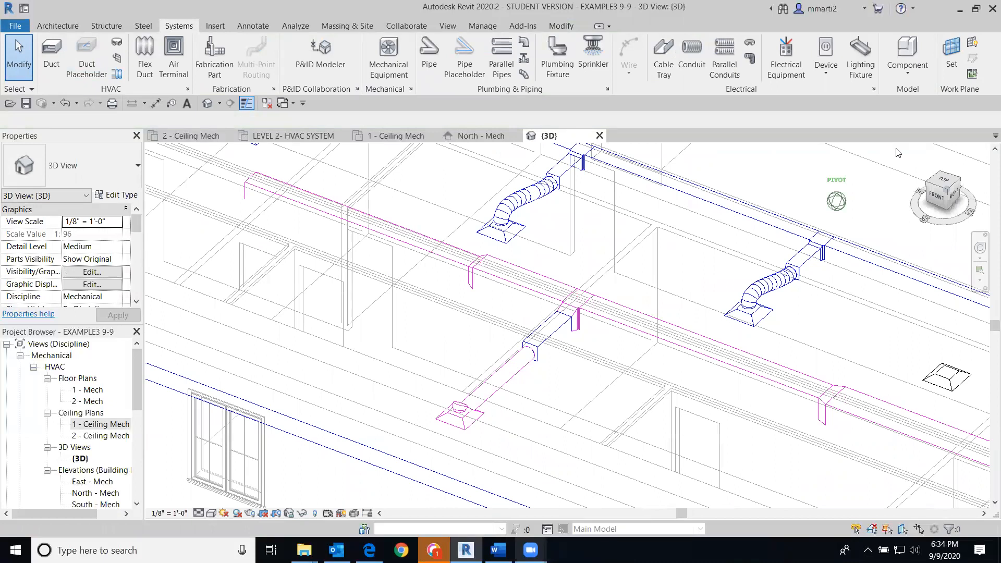
pyautogui.moveTo(898, 158); pyautogui.dragTo(956, 211)
pyautogui.click(935, 179)
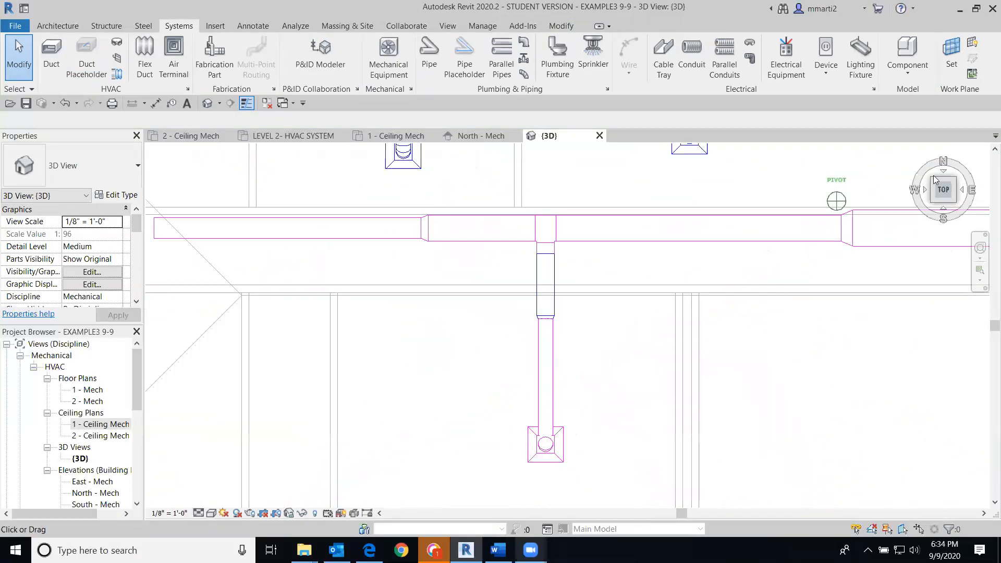
pyautogui.keyDown('shift'); pyautogui.moveTo(575, 489); pyautogui.dragTo(484, 446, button='middle'); pyautogui.keyUp('shift')
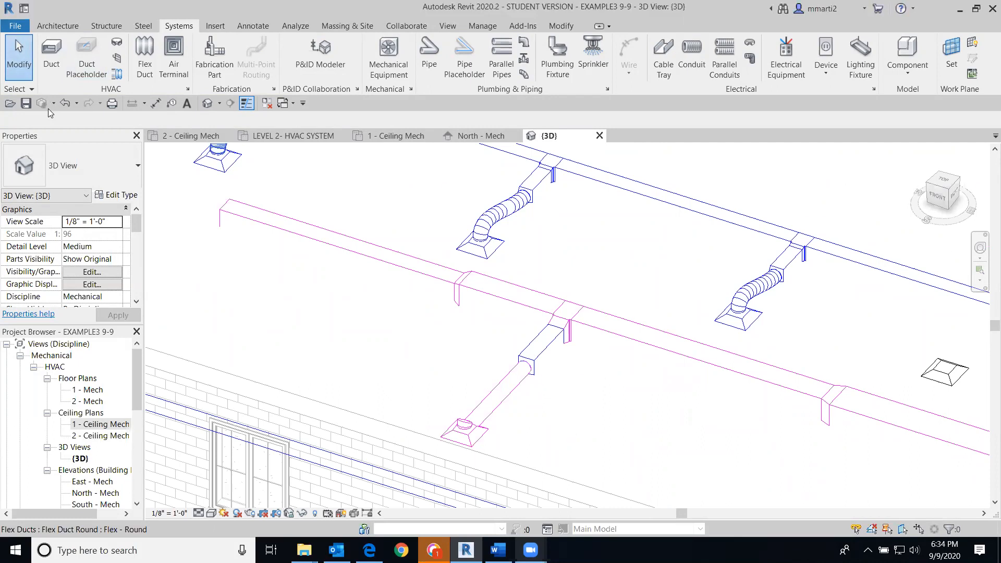
pyautogui.click(65, 103)
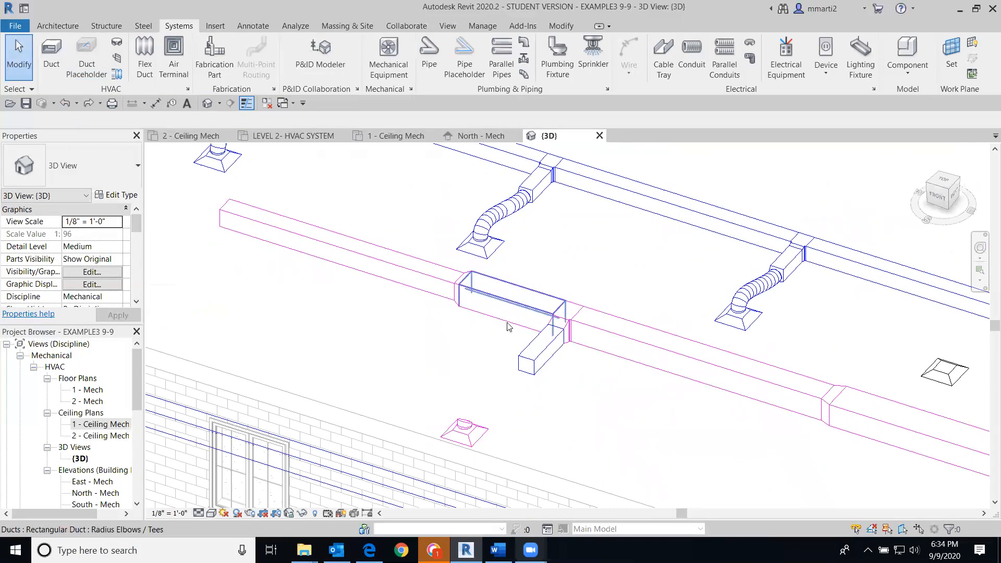
# Delete the 12" x 12" branch duct between the corridor return duct's fitting and the return diffuser
pyautogui.scroll(-3, 508, 327)
pyautogui.scroll(2, 521, 338)
pyautogui.click(537, 352)
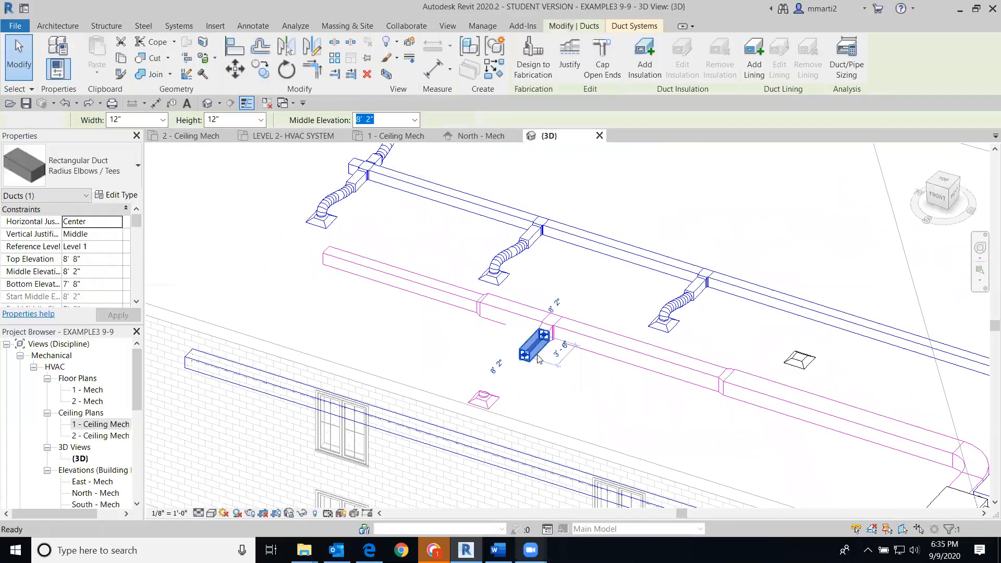
pyautogui.press('Escape')
pyautogui.scroll(-3, 538, 359)
# Select the supply duct running north from the VAV unit in the top view and examine its size and elevation
pyautogui.click(938, 182)
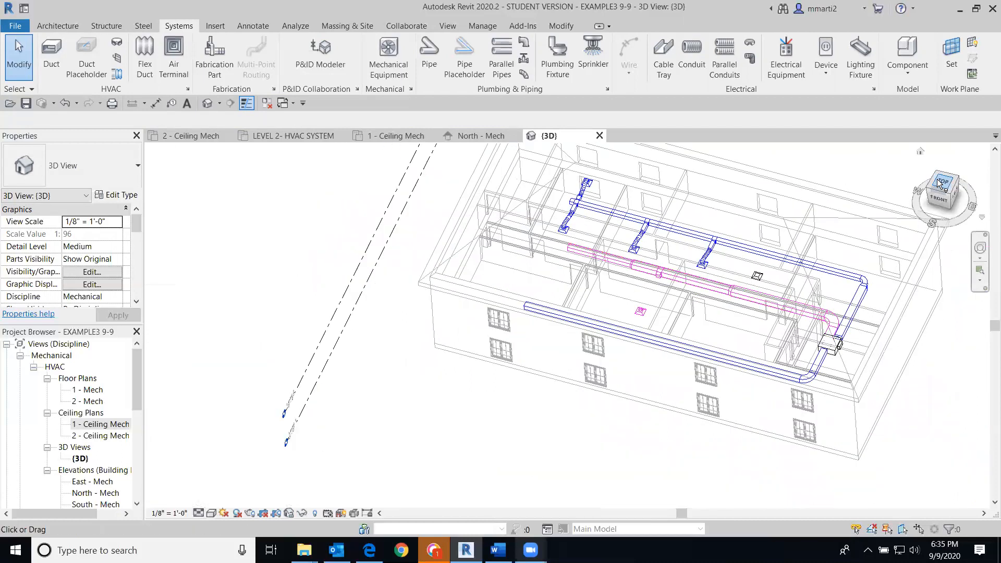
pyautogui.scroll(8, 600, 323)
pyautogui.moveTo(555, 308); pyautogui.dragTo(186, 264, button='middle')
pyautogui.scroll(-2, 186, 264)
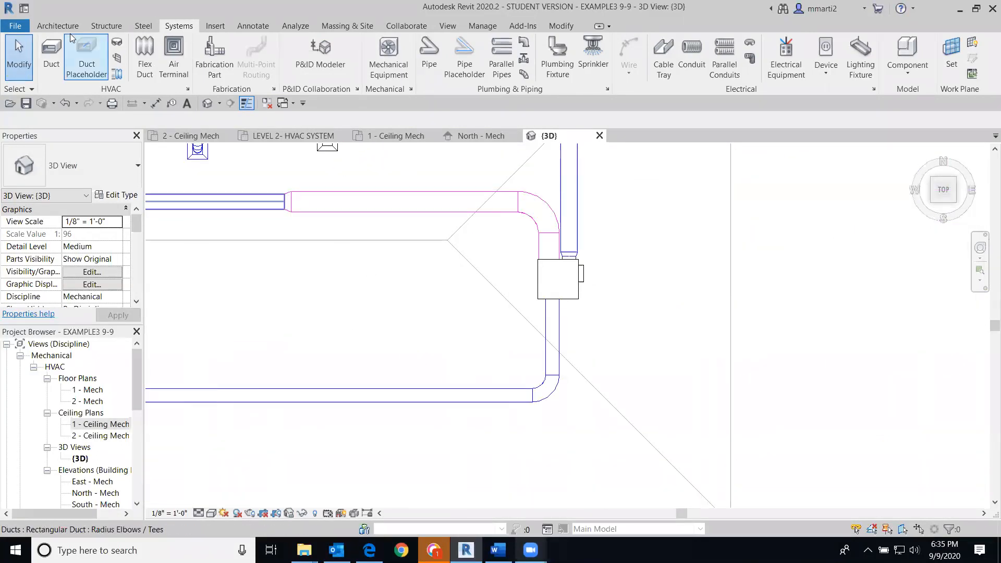
pyautogui.click(48, 53)
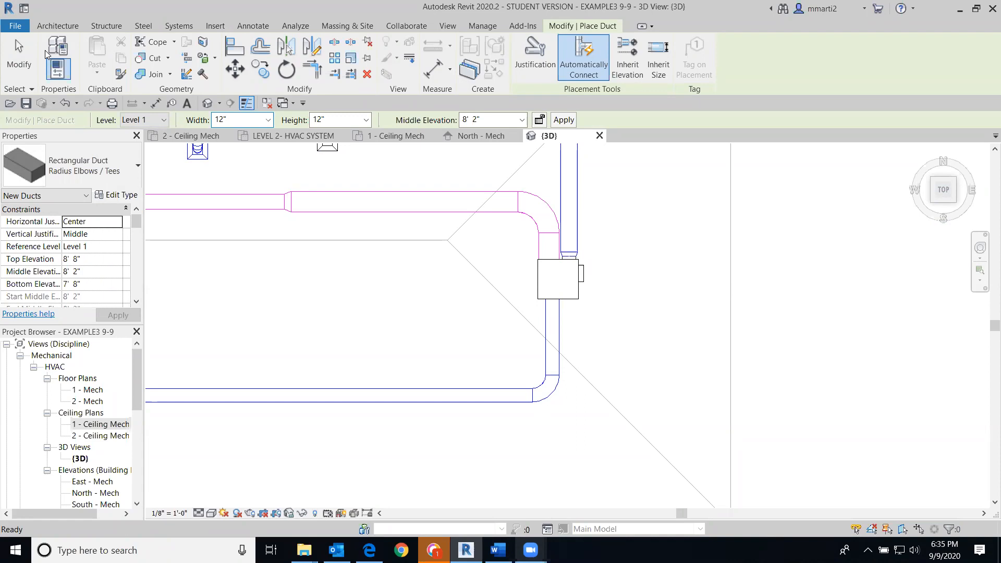
pyautogui.click(21, 54)
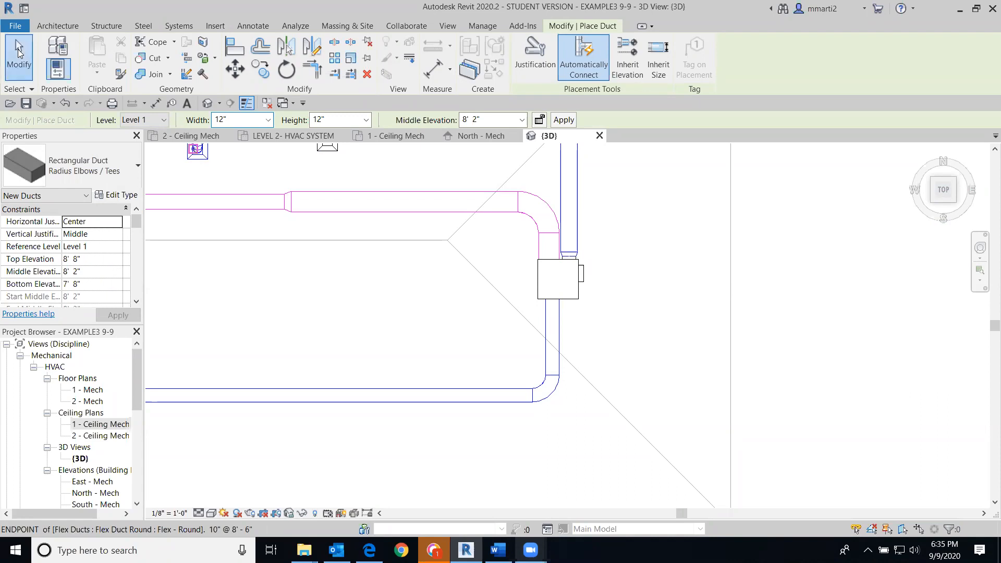
pyautogui.click(577, 193)
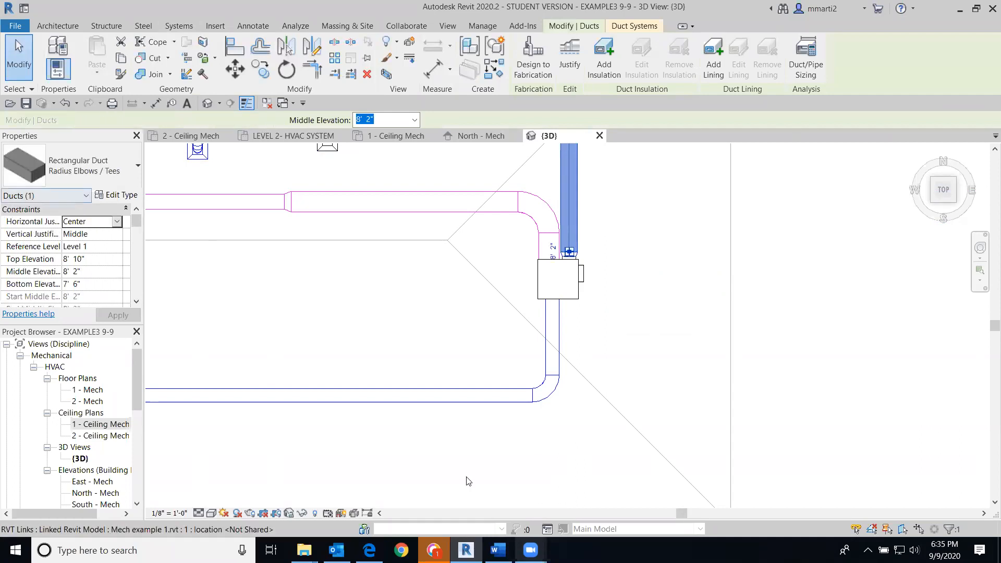
pyautogui.scroll(-4, 463, 328)
pyautogui.scroll(2, 582, 408)
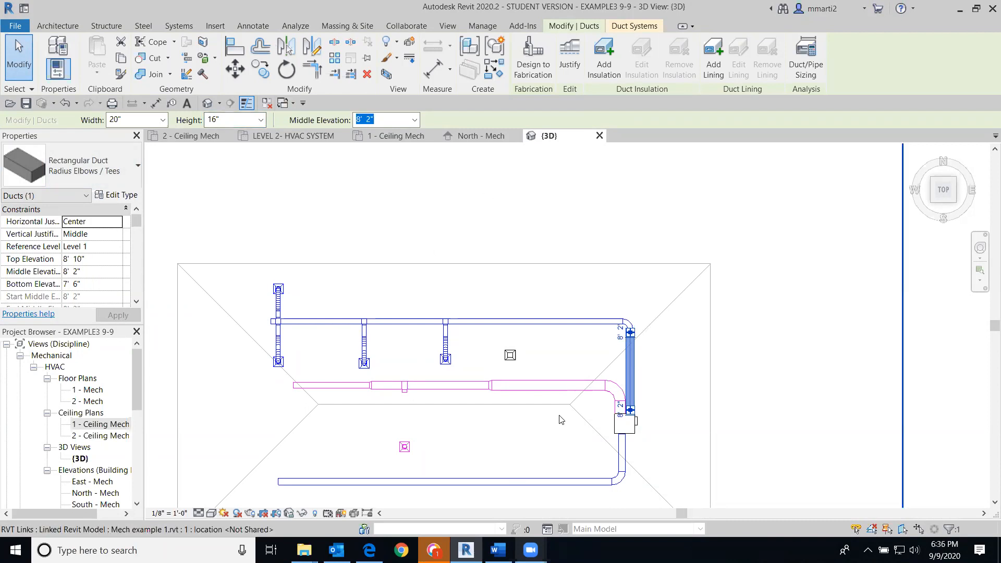
# Try a 12" x 12" branch duct about 7'-5" south from the wide eastern section of the corridor return duct, and undo it
pyautogui.click(175, 26)
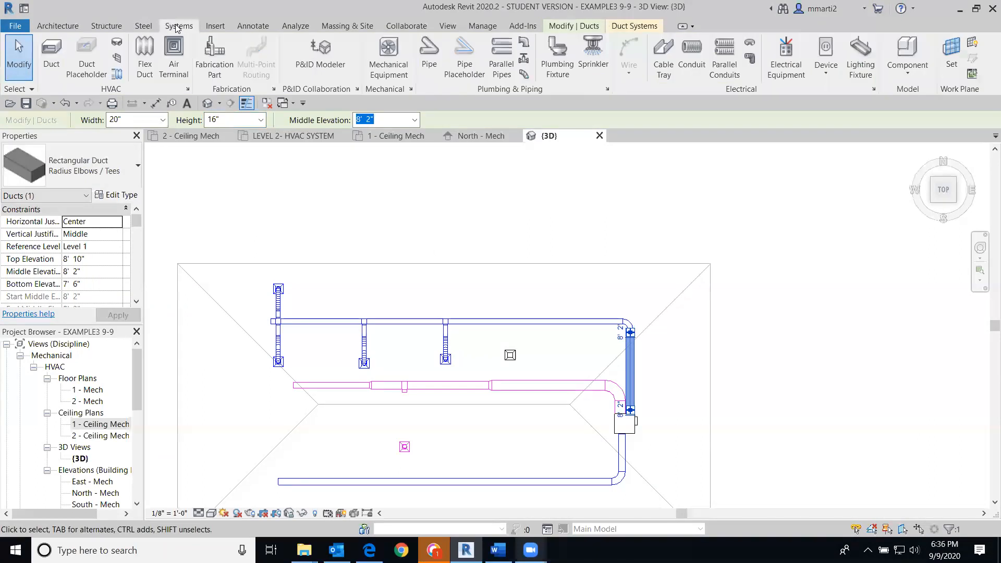
pyautogui.click(60, 66)
pyautogui.scroll(3, 529, 391)
pyautogui.click(528, 375)
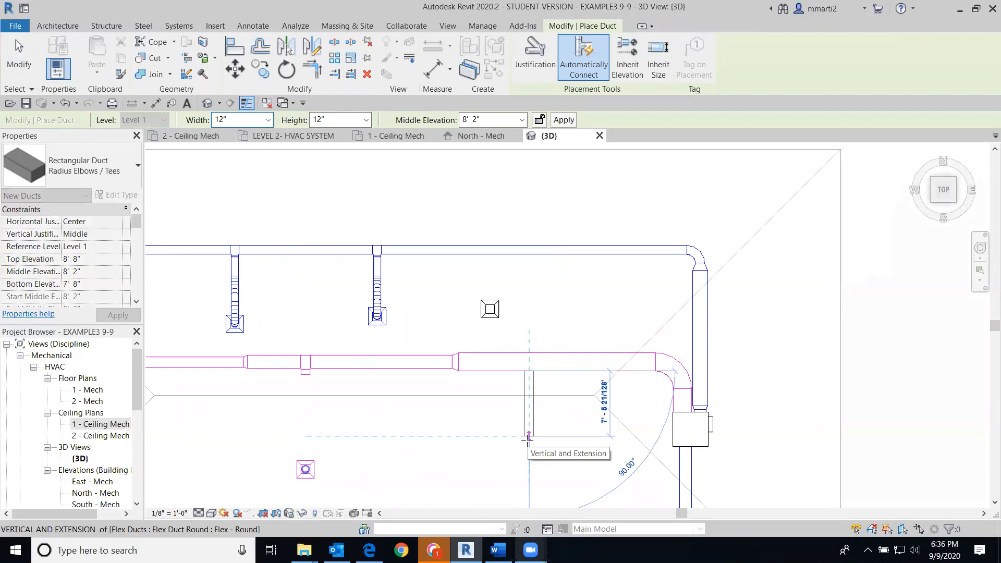
pyautogui.click(528, 436)
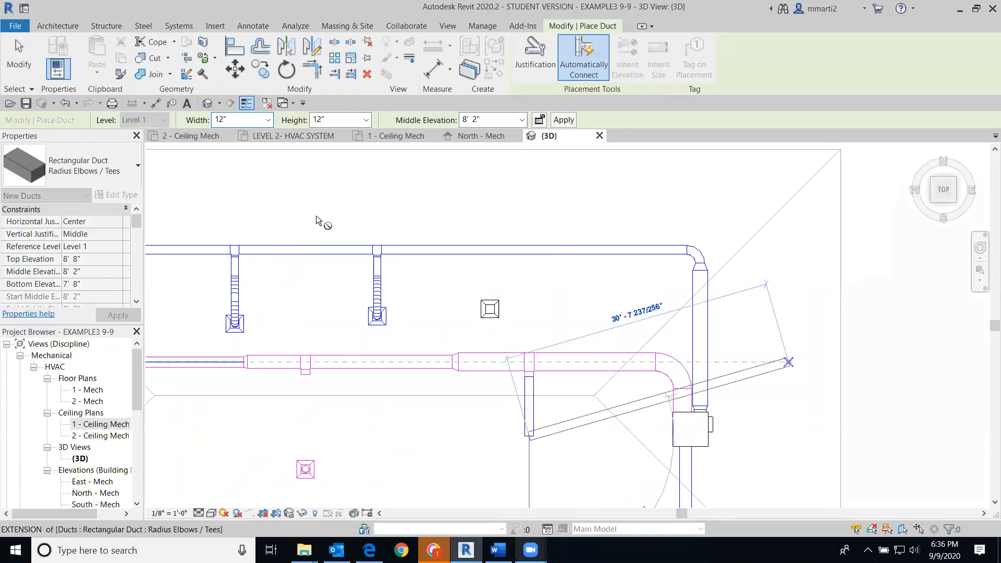
pyautogui.click(19, 56)
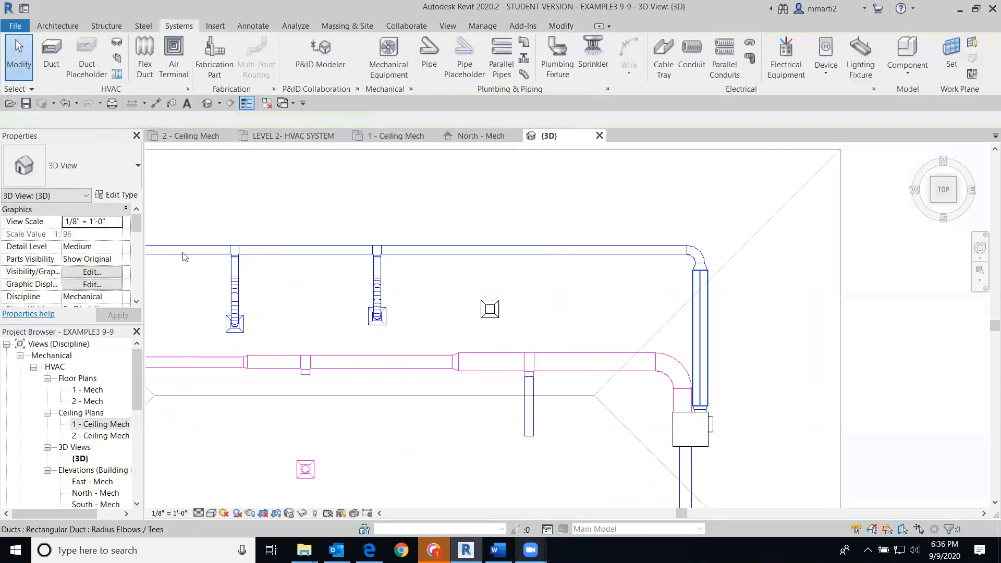
pyautogui.click(64, 103)
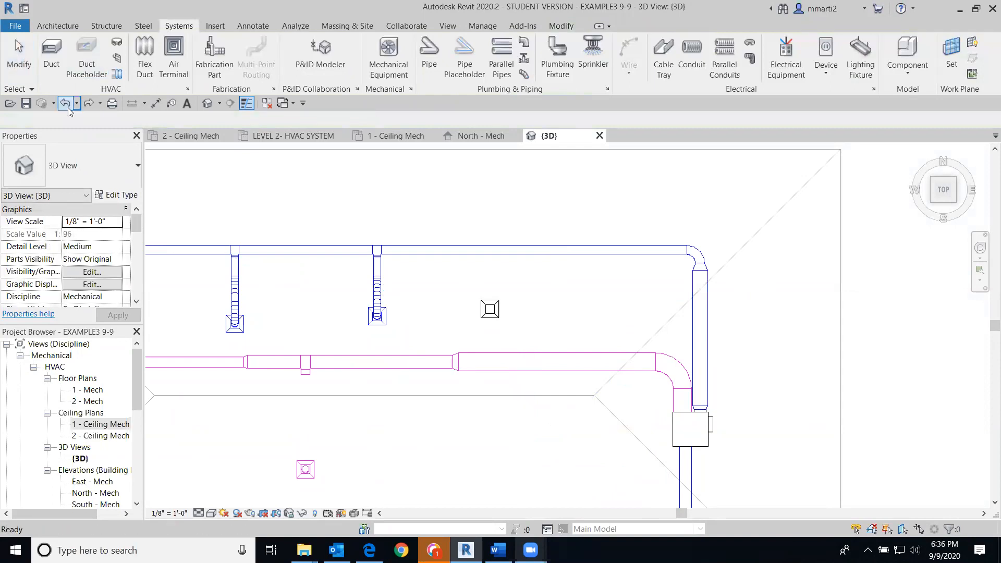
# Open the 1 - Ceiling Mech ceiling plan at the VAV unit and the eastern part of the return duct
pyautogui.moveTo(353, 270); pyautogui.dragTo(380, 211, button='middle')
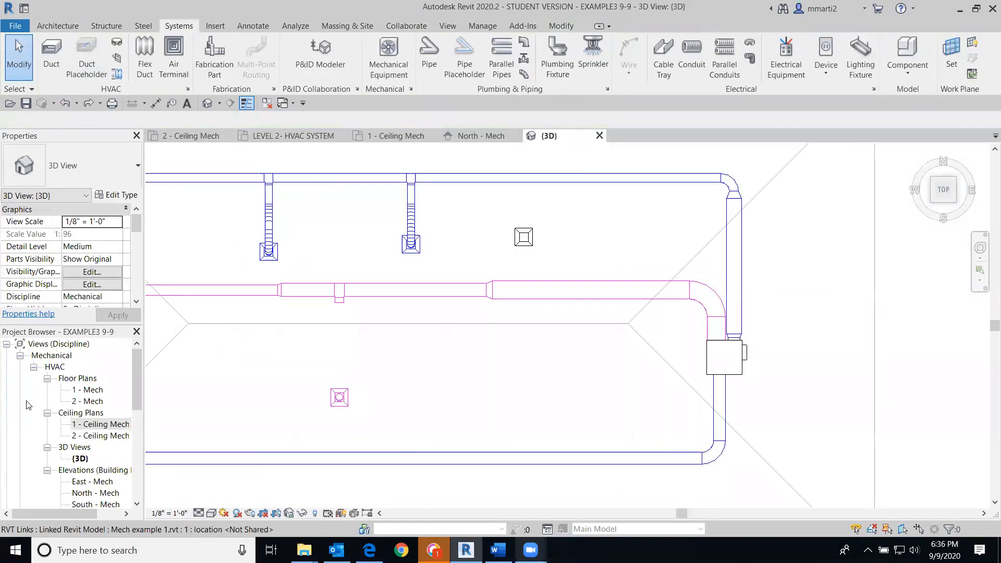
pyautogui.doubleClick(100, 424)
pyautogui.scroll(-2, 793, 321)
pyautogui.moveTo(792, 321); pyautogui.dragTo(420, 333, button='middle')
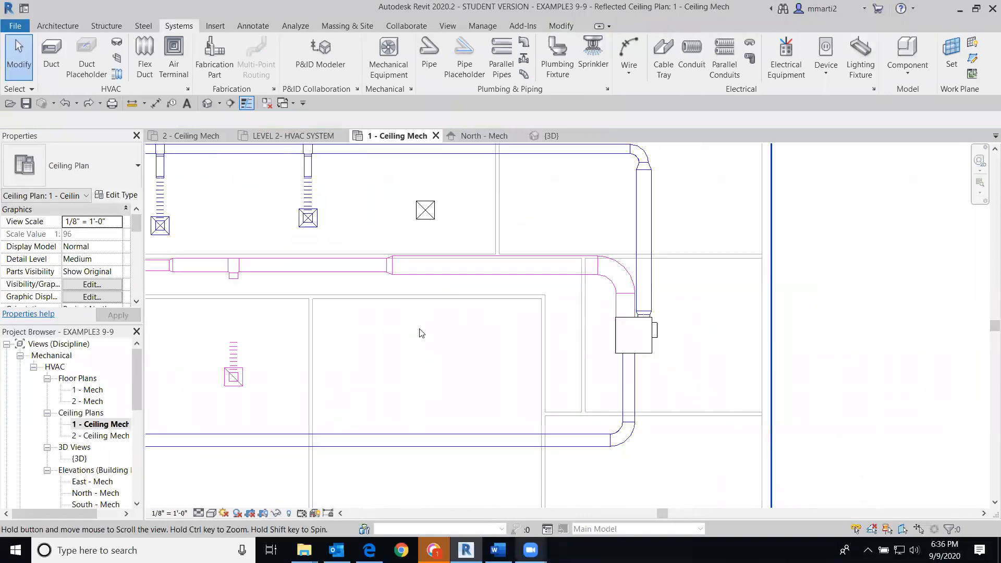
pyautogui.click(48, 59)
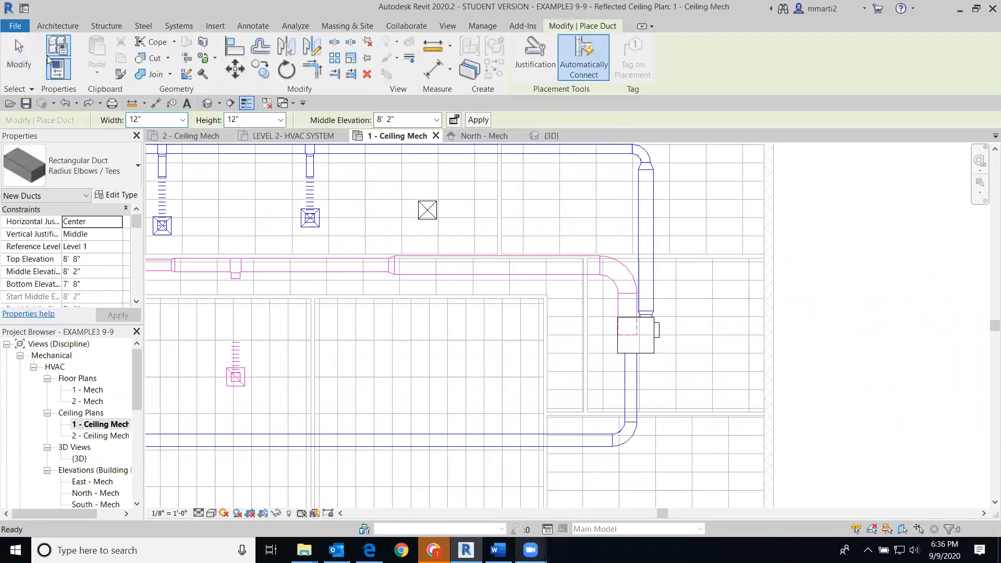
pyautogui.click(135, 172)
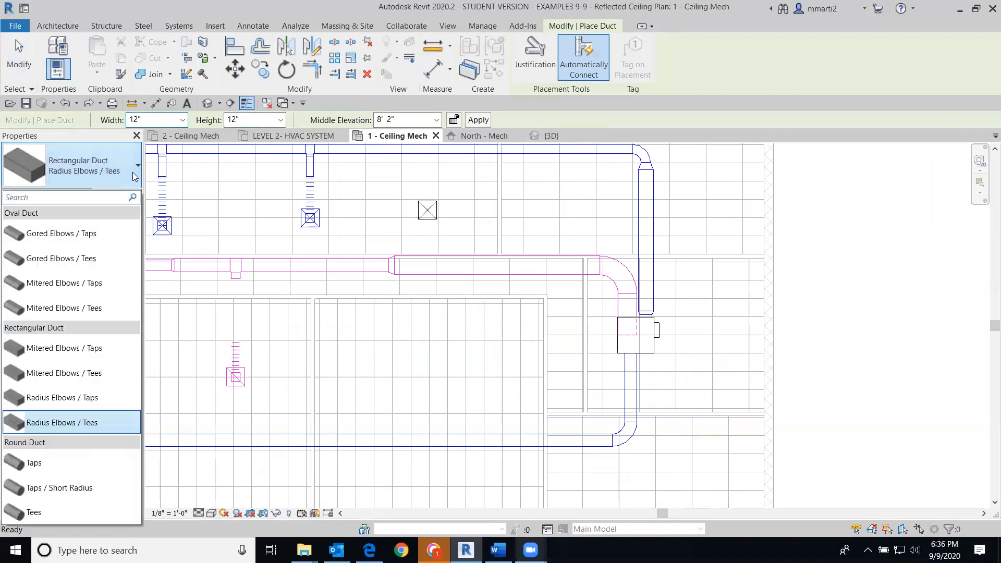
pyautogui.click(57, 430)
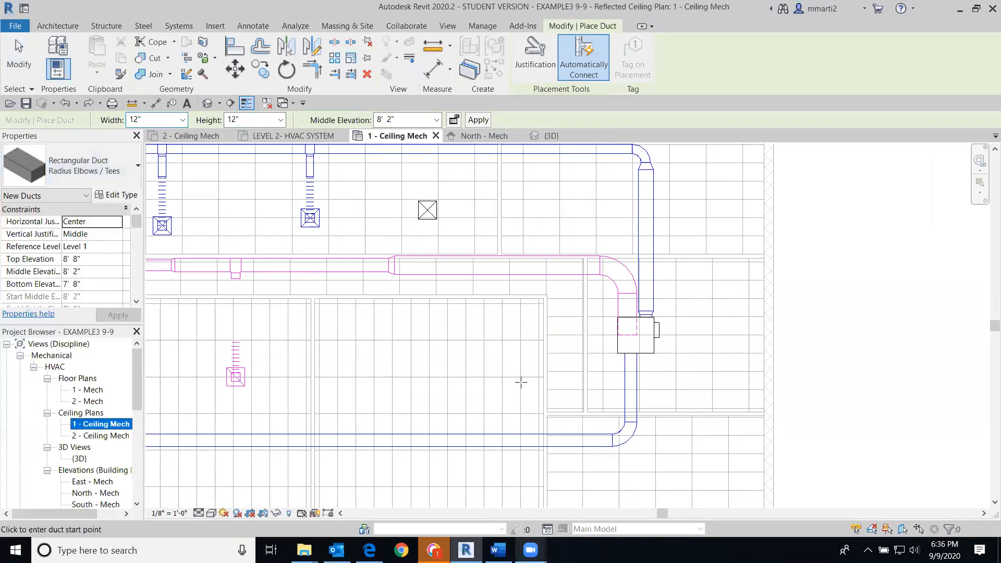
pyautogui.click(490, 275)
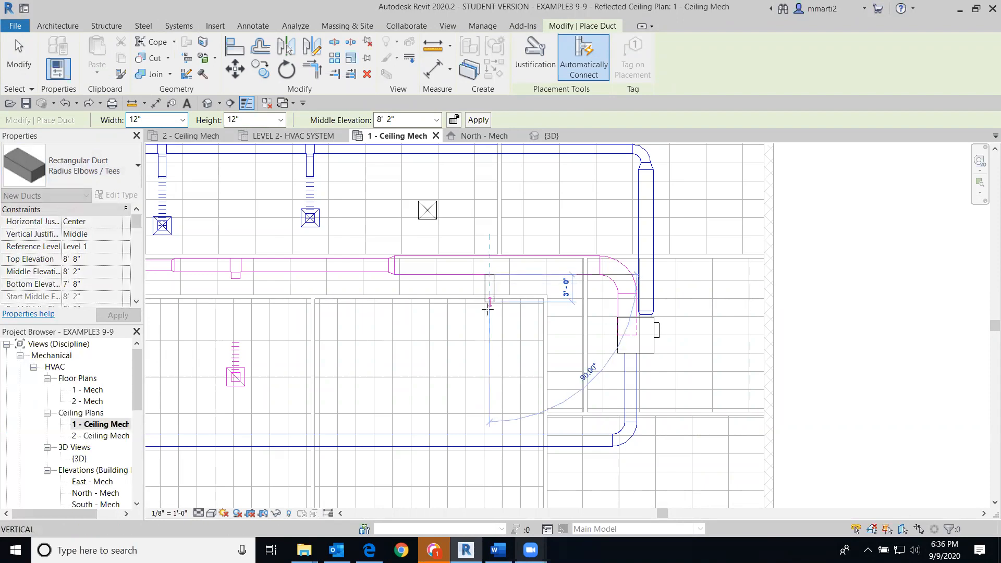
pyautogui.press('Escape')
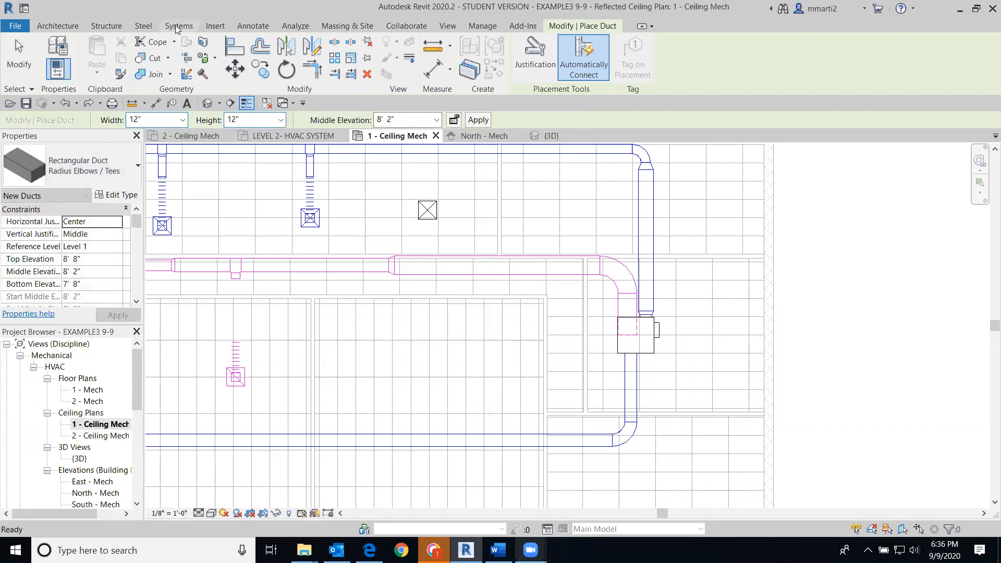
# Place a 24 x 24 Face 12 x 12 Connection return diffuser at 8' 0" elevation in the eastern room, in line with the existing return diffuser
pyautogui.click(178, 26)
pyautogui.click(170, 52)
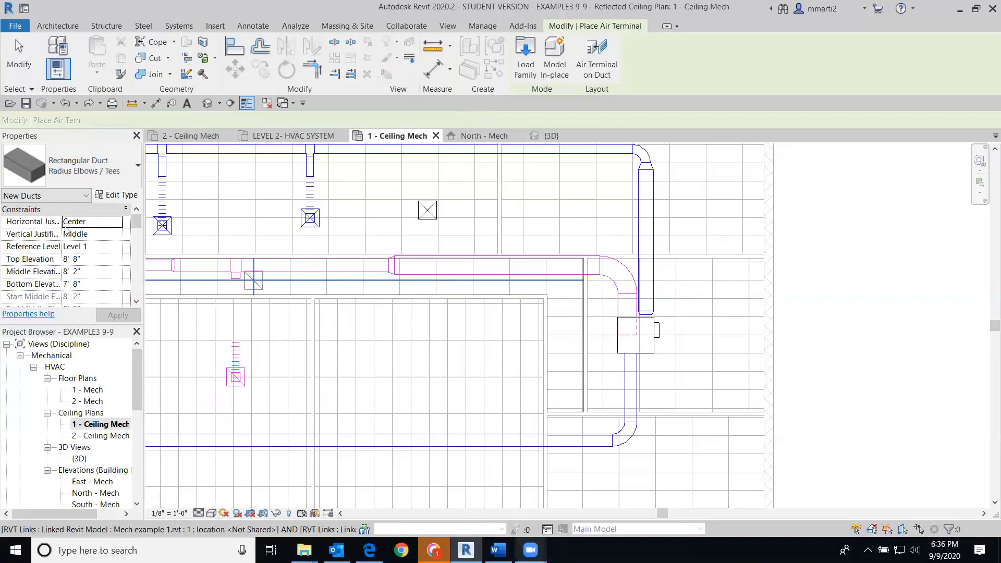
pyautogui.click(483, 374)
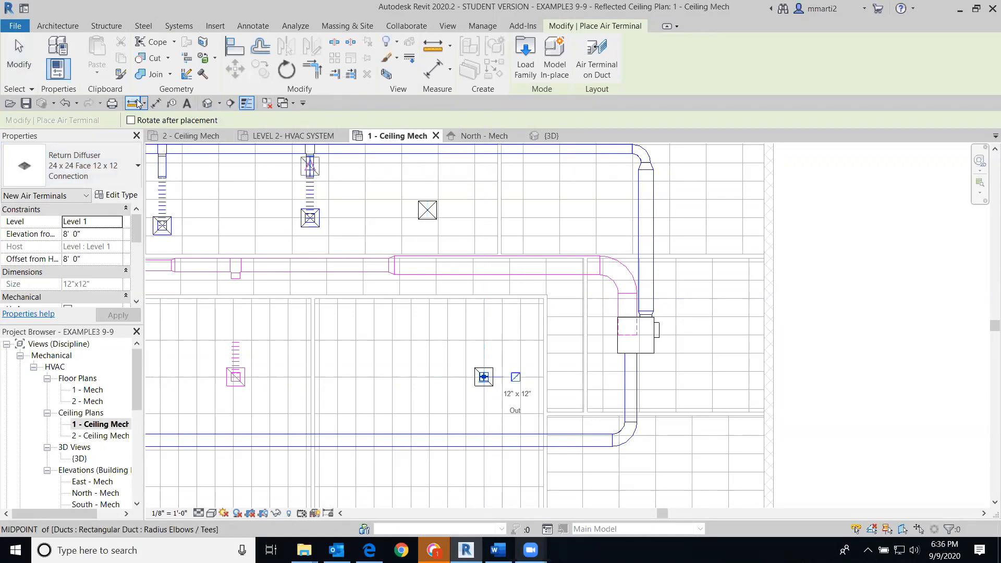
# Draw a 12" x 12" duct at 8' 2" middle elevation from the corridor return duct, 5'-0" south toward the new return diffuser
pyautogui.click(179, 25)
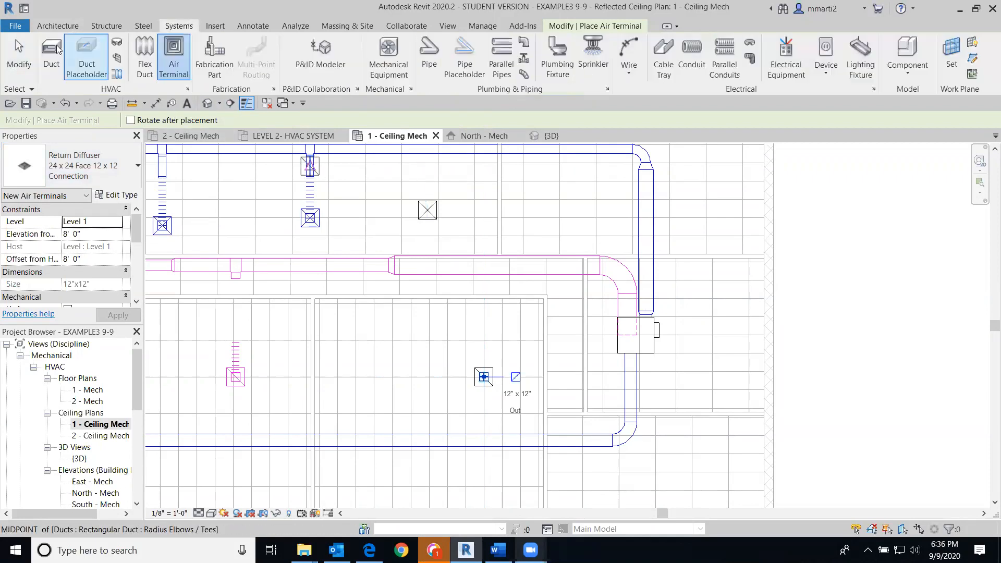
pyautogui.click(83, 49)
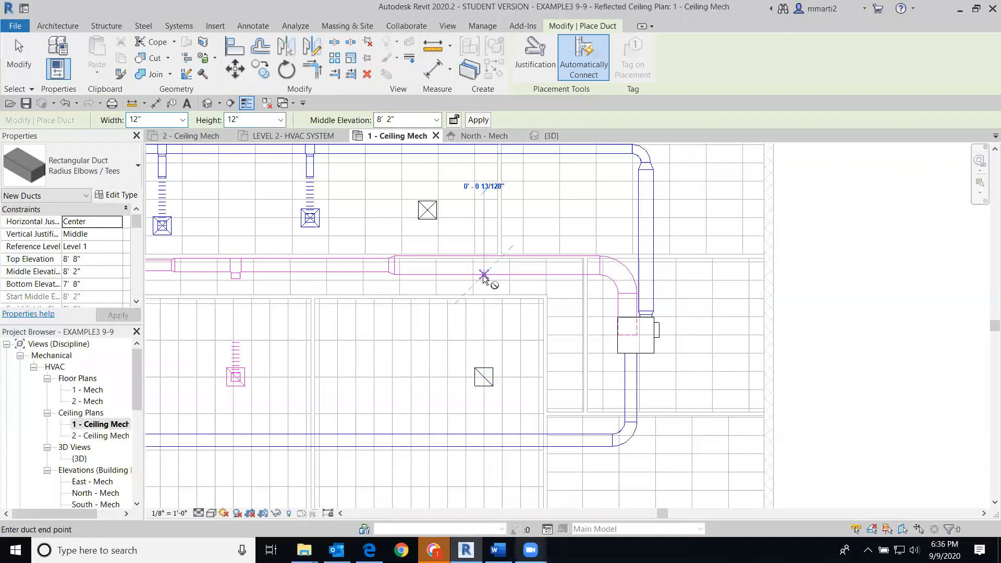
pyautogui.click(485, 275)
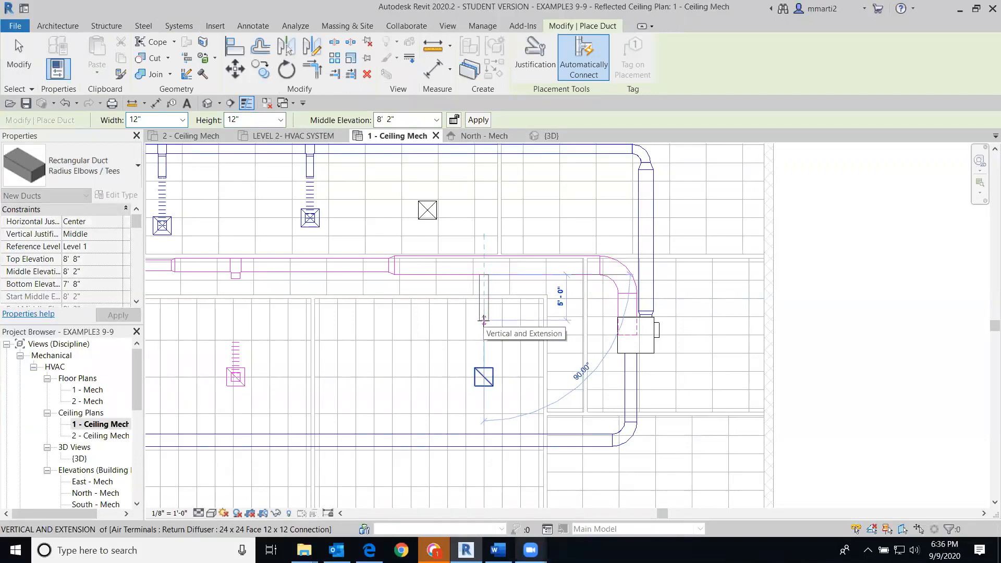
pyautogui.click(484, 321)
pyautogui.press('Escape')
pyautogui.press('Escape')
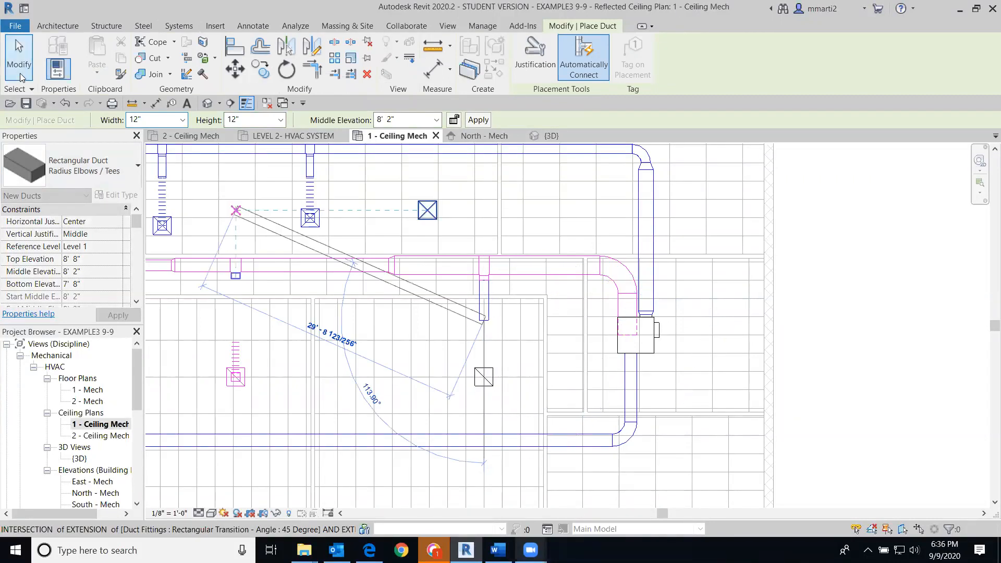
# Connect the new return diffuser to the eastern branch duct's open end with 10" round flex duct
pyautogui.click(145, 58)
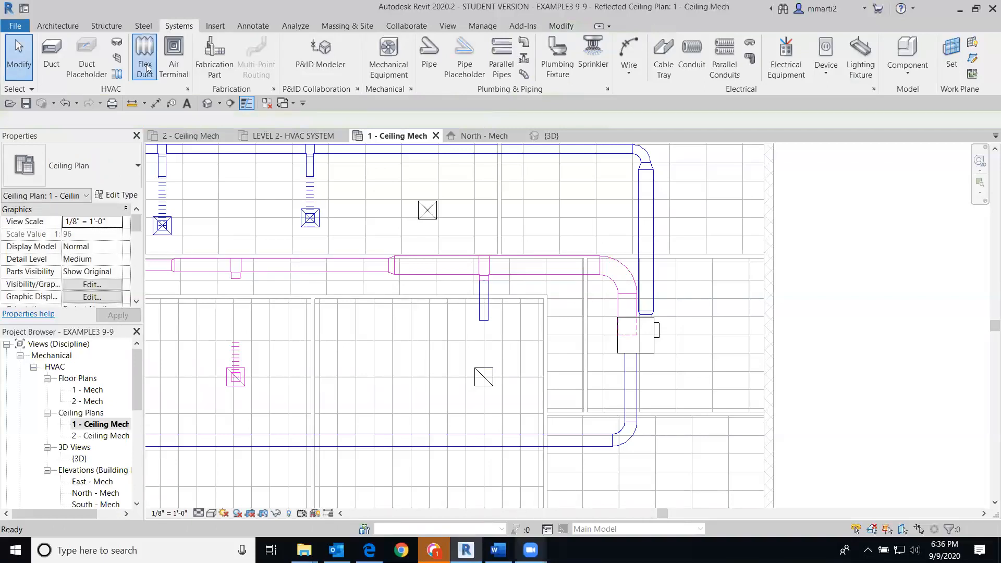
pyautogui.click(482, 373)
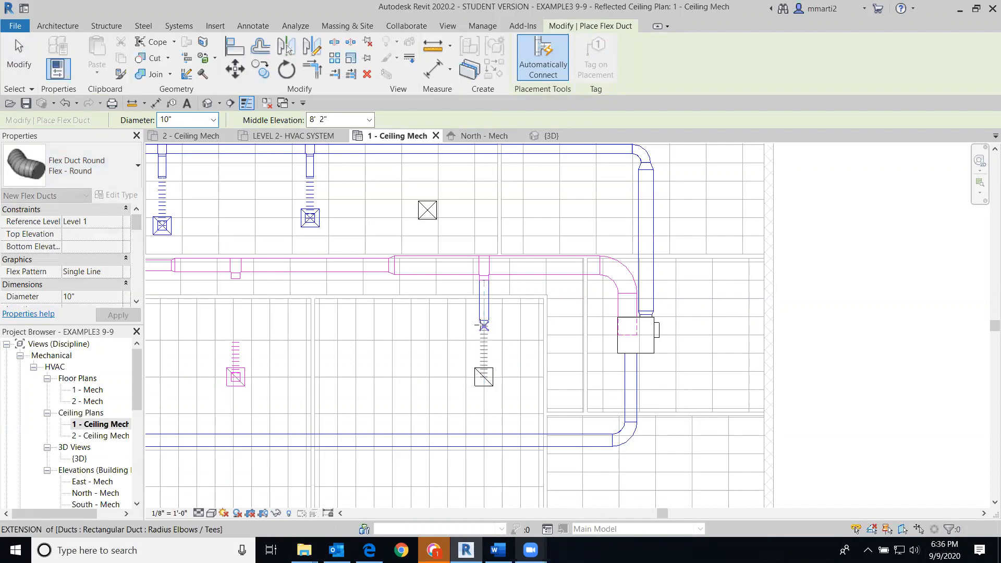
pyautogui.press('Escape')
pyautogui.press('Escape')
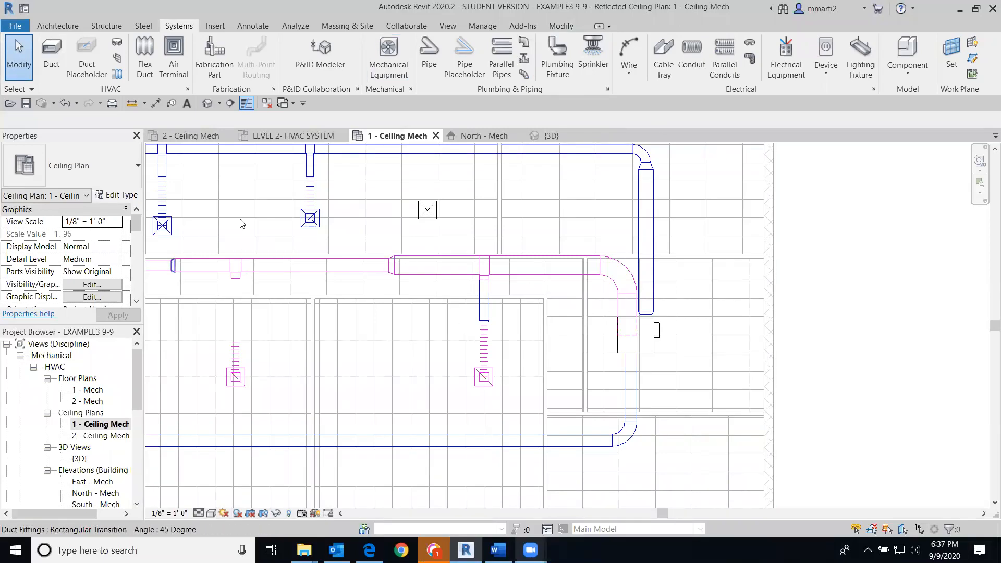
# Switch to the LEVEL 2- HVAC SYSTEM ceiling plan of Duct Example and examine the complete supply and return layout
pyautogui.click(207, 137)
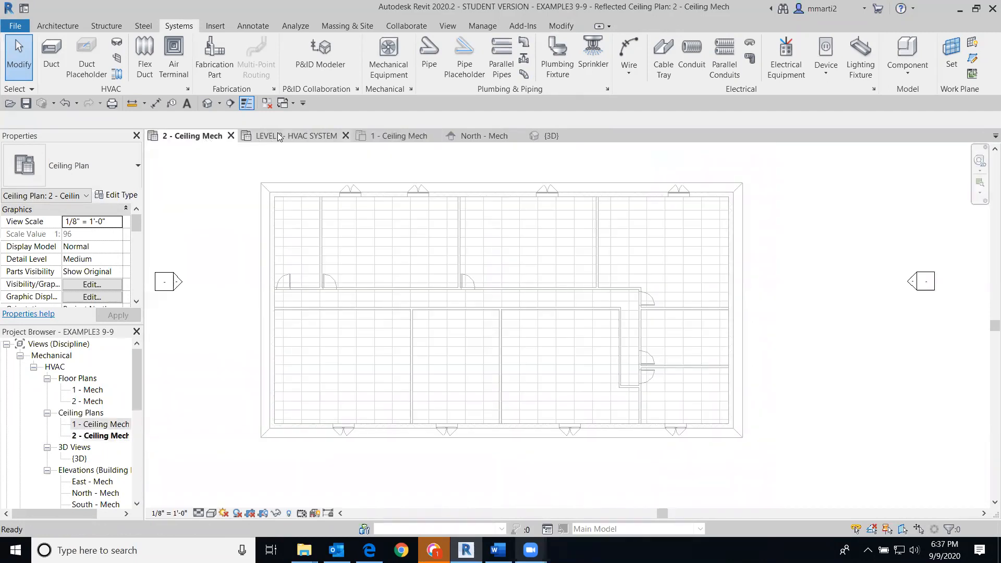
pyautogui.click(278, 136)
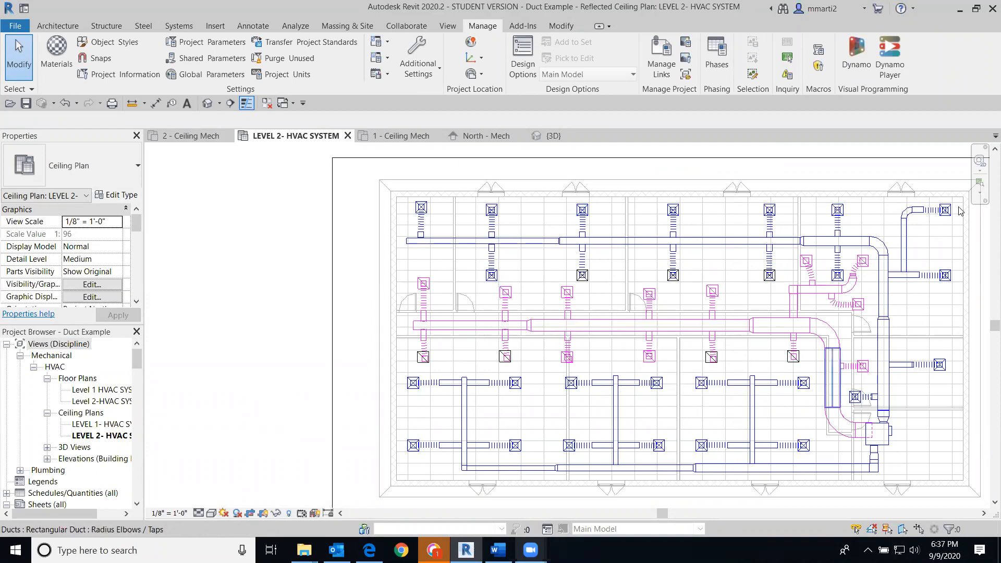
pyautogui.moveTo(773, 331); pyautogui.dragTo(646, 305, button='middle')
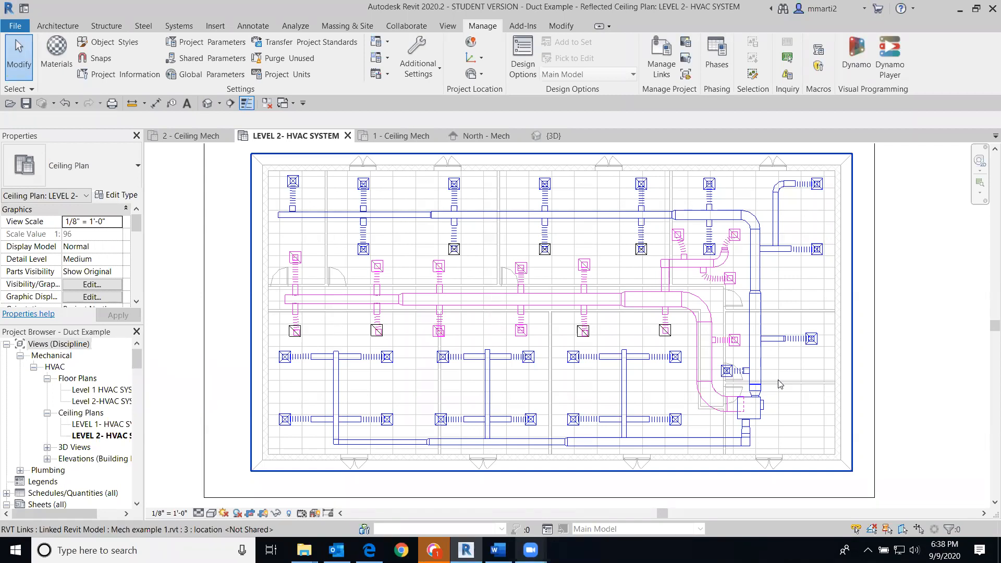
# In the 1 - Ceiling Mech plan, extend the open western end of the corridor return duct to a 16'-6" segment length
pyautogui.click(402, 136)
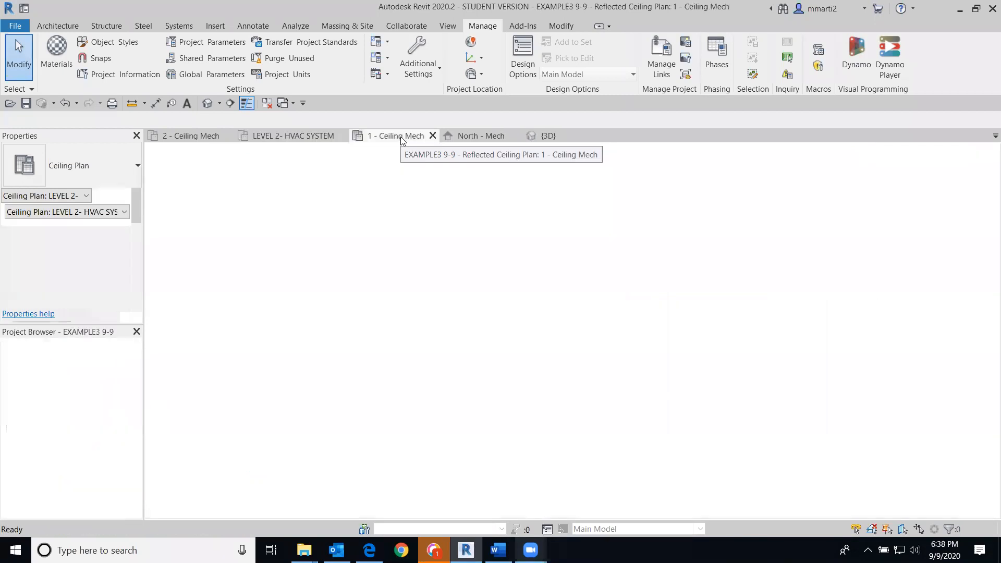
pyautogui.scroll(-3, 342, 270)
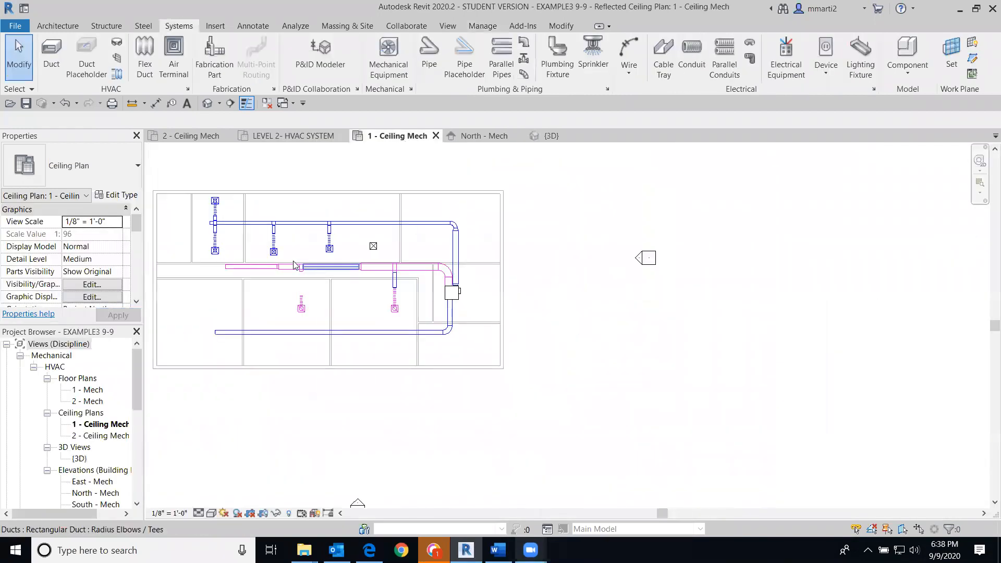
pyautogui.moveTo(294, 263); pyautogui.dragTo(432, 300, button='middle')
pyautogui.scroll(2, 341, 246)
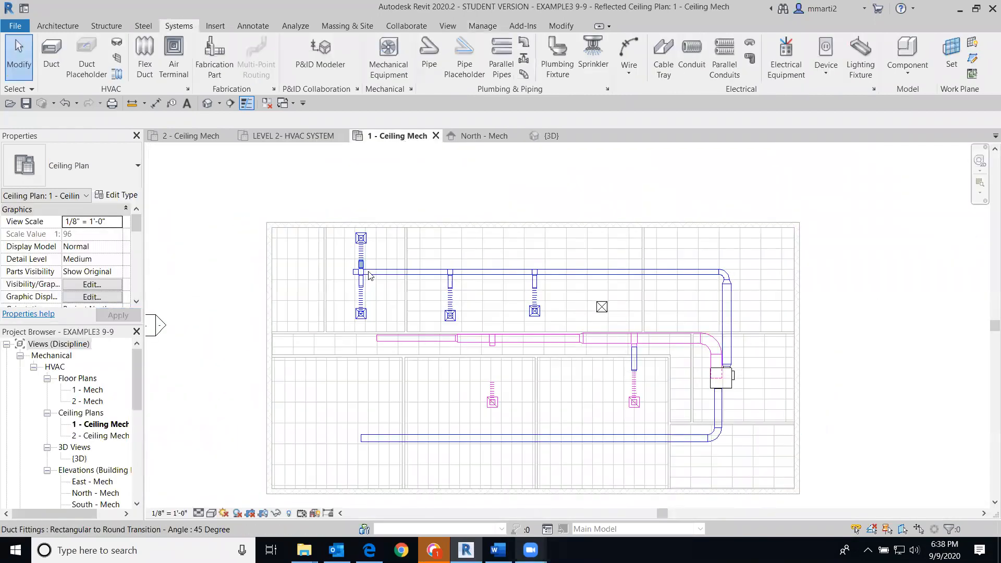
pyautogui.scroll(2, 369, 271)
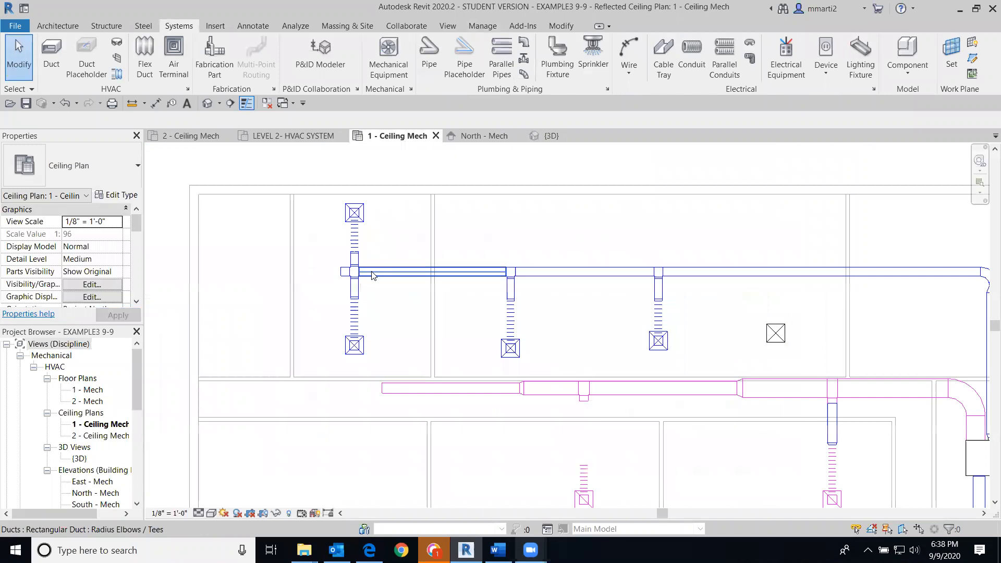
pyautogui.click(390, 391)
pyautogui.moveTo(384, 388)
pyautogui.mouseDown()
pyautogui.moveTo(335, 394)
pyautogui.moveTo(368, 396)
pyautogui.mouseUp()
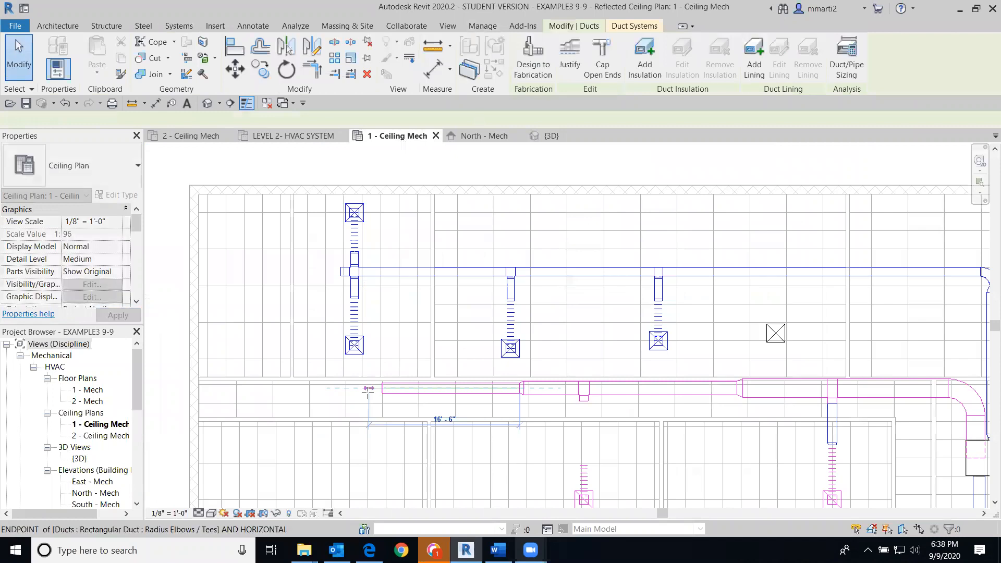
# Place a 24 x 24 Face 12 x 12 Connection return diffuser at 8' 0" elevation north of the corridor, between the two westernmost supply branches
pyautogui.click(174, 27)
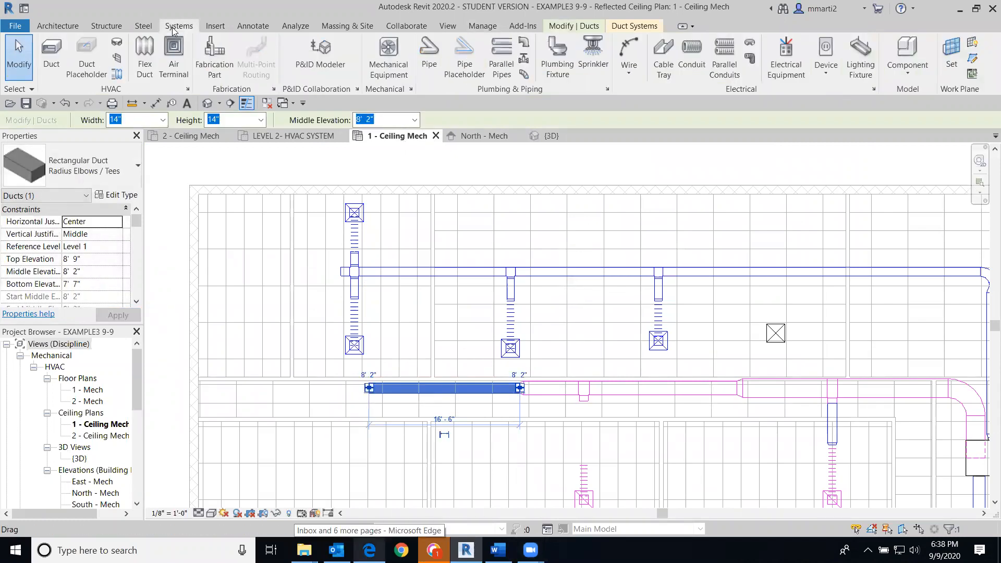
pyautogui.click(174, 54)
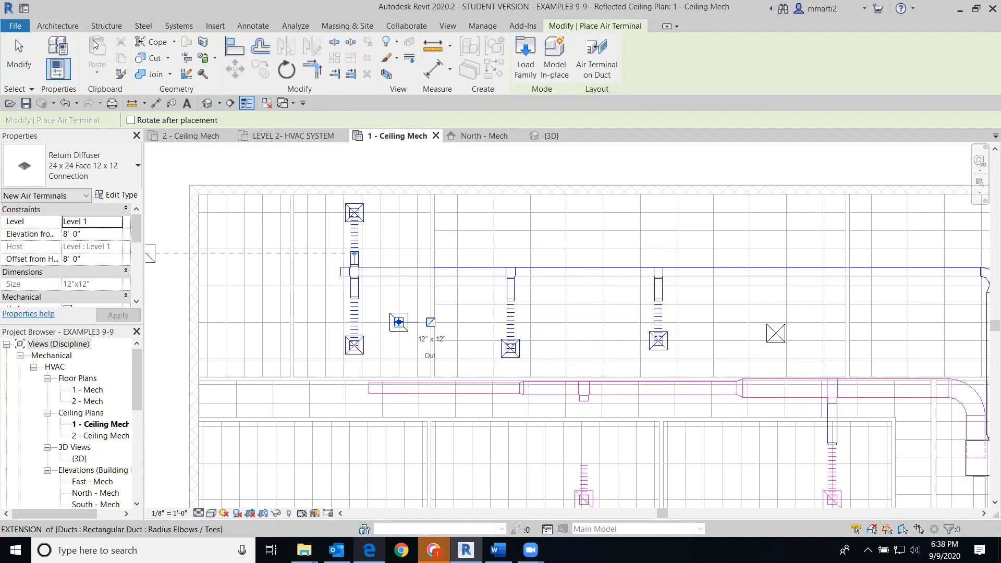
pyautogui.click(183, 26)
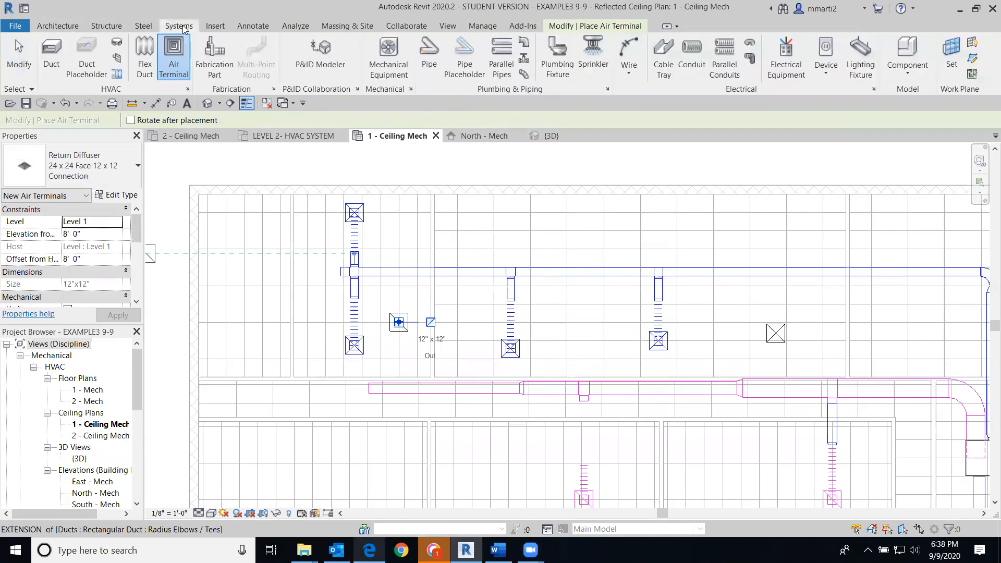
pyautogui.press('f')
pyautogui.press('d')
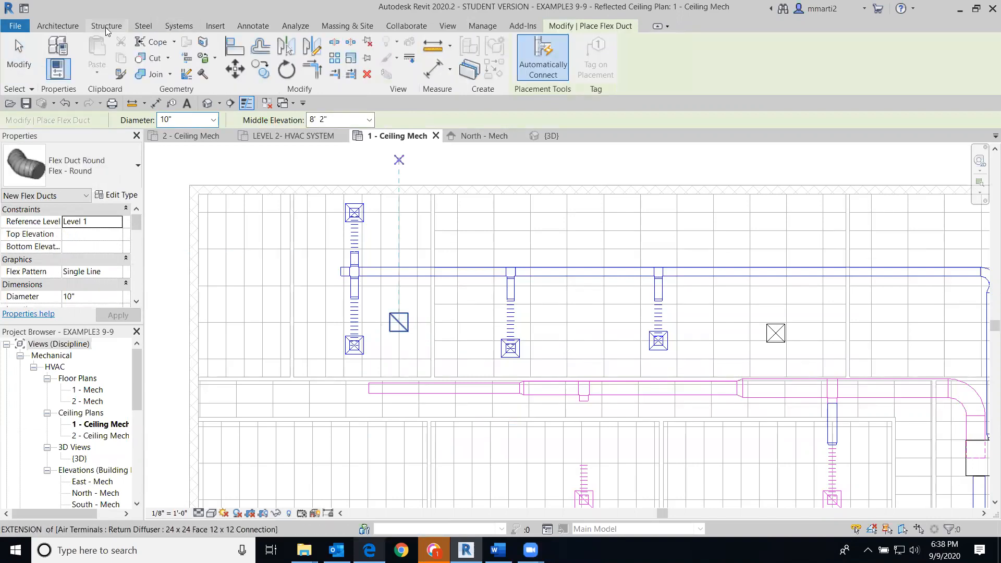
# Draw a short 12" x 12" duct at 8' 2" middle elevation from the western corridor return duct north toward the new return diffuser
pyautogui.click(179, 26)
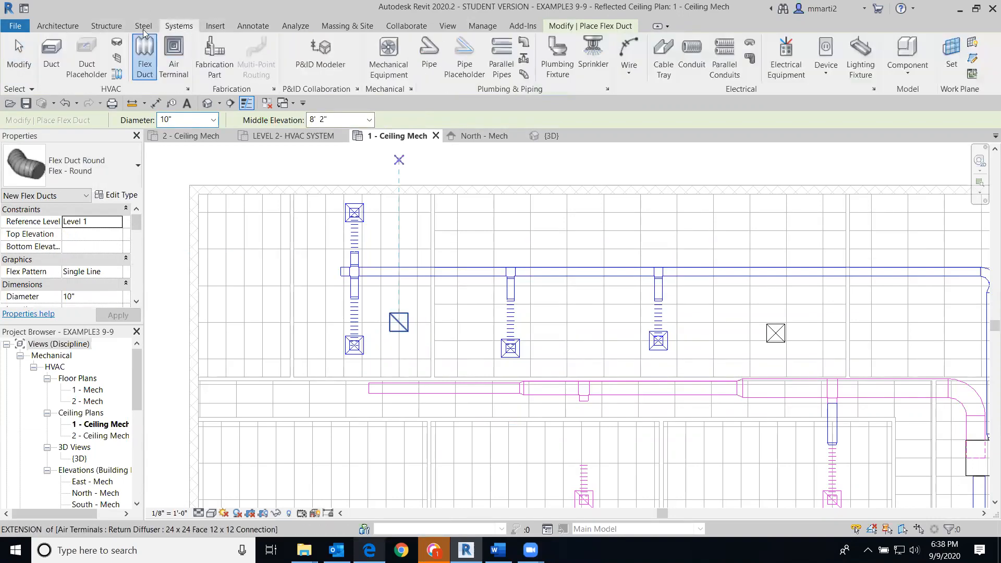
pyautogui.click(52, 54)
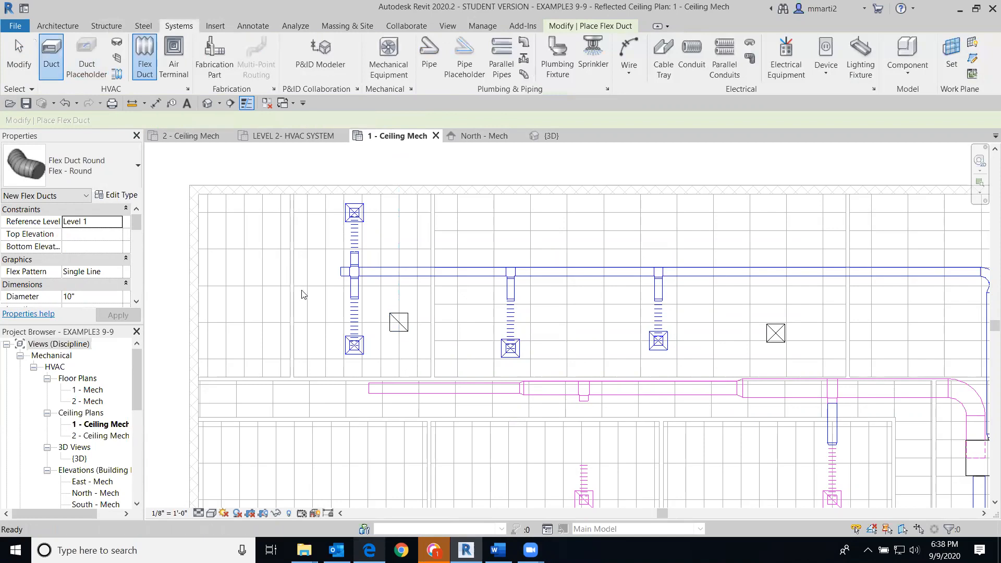
pyautogui.click(398, 383)
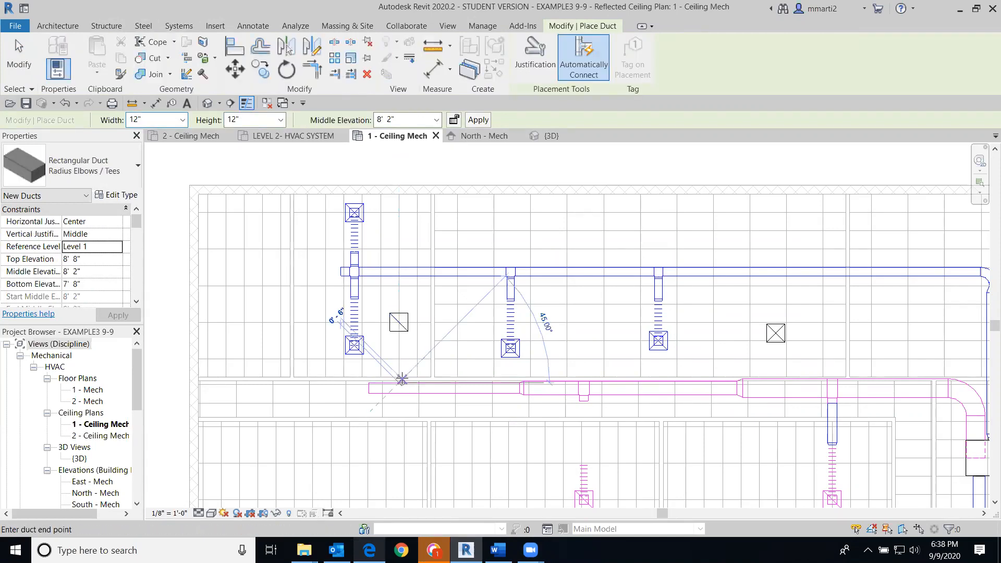
pyautogui.click(400, 360)
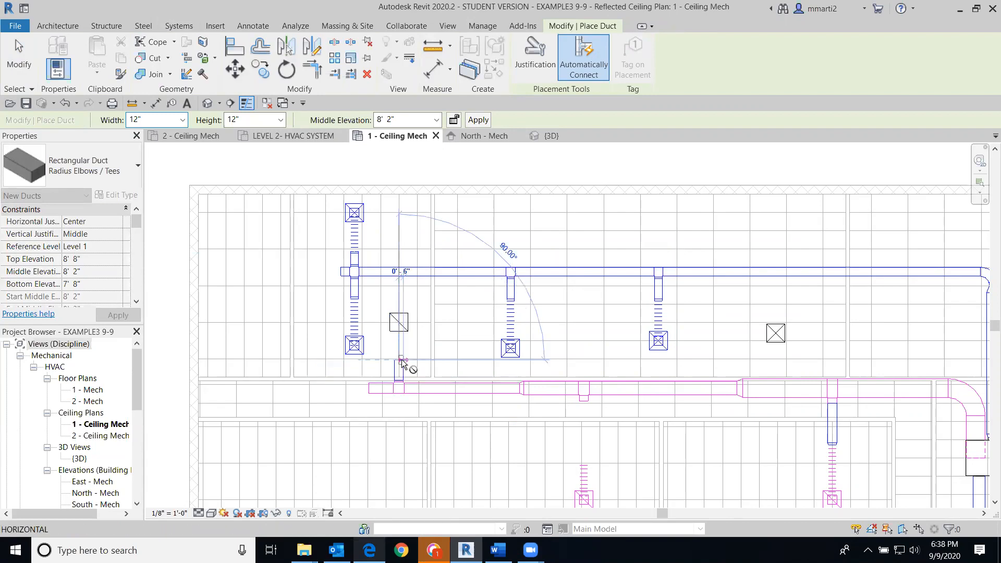
pyautogui.click(16, 46)
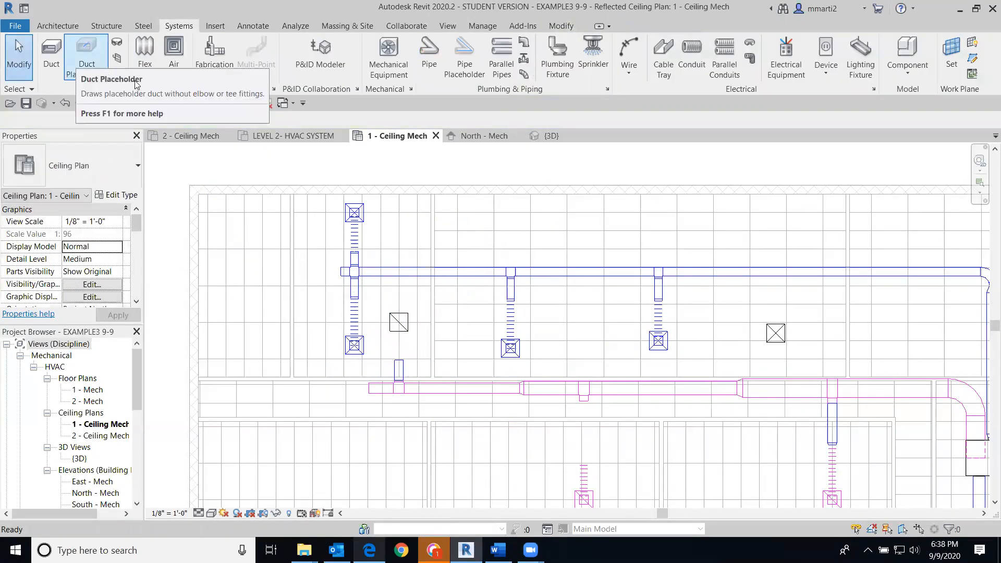
# Connect the northwestern return diffuser to the open end of its new branch duct with 10" round flex duct
pyautogui.press('f')
pyautogui.press('d')
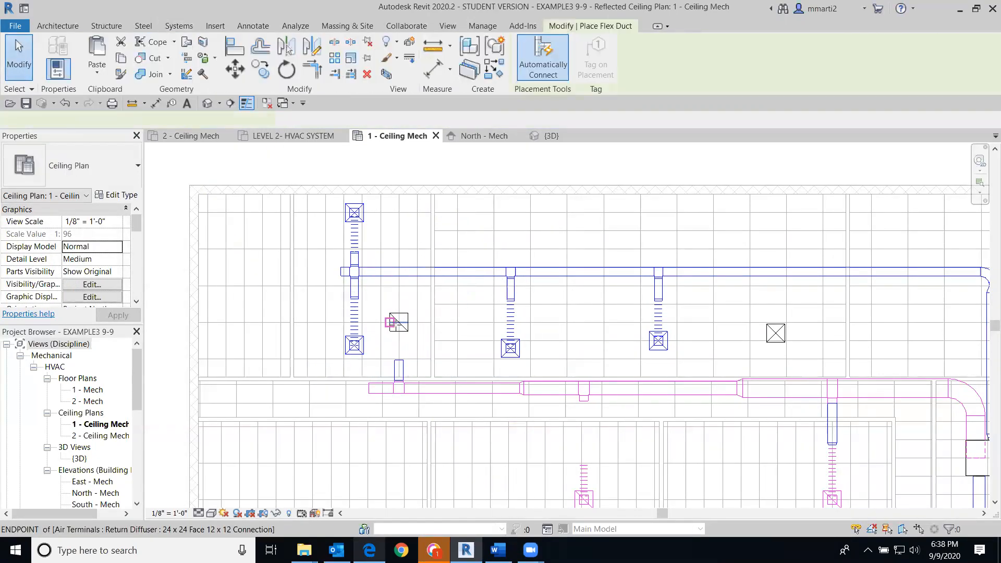
pyautogui.click(398, 323)
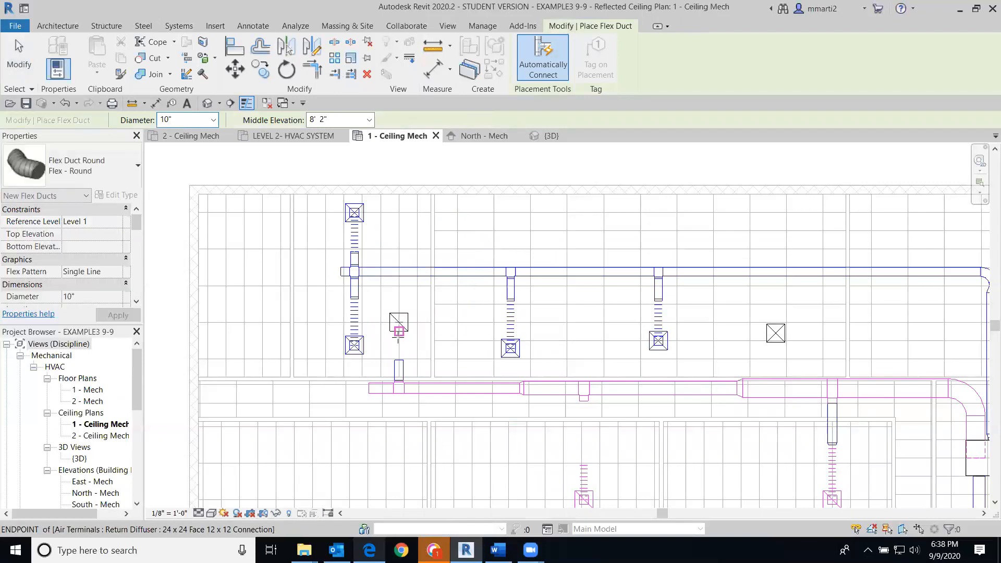
pyautogui.click(398, 359)
pyautogui.press('Escape')
pyautogui.press('Escape')
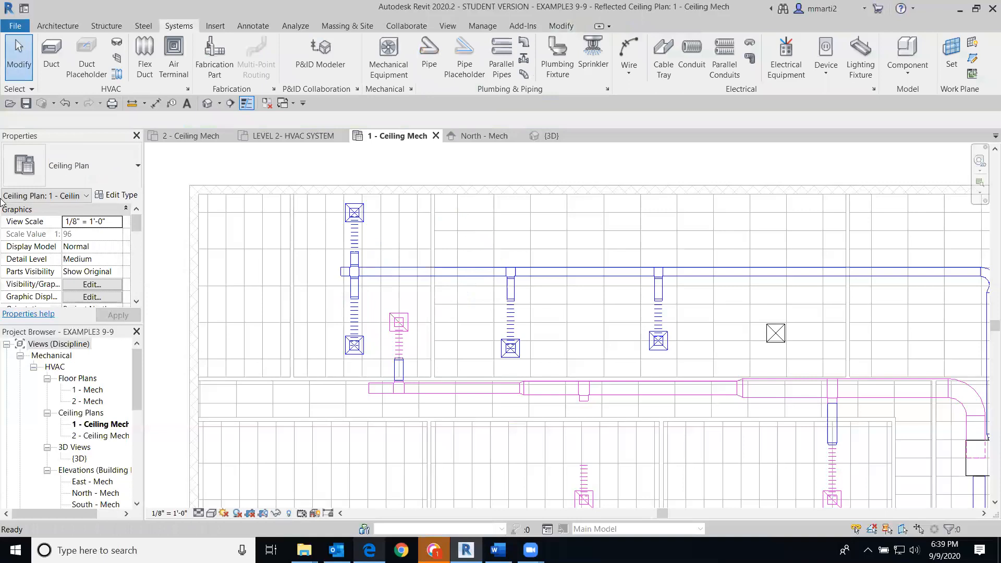